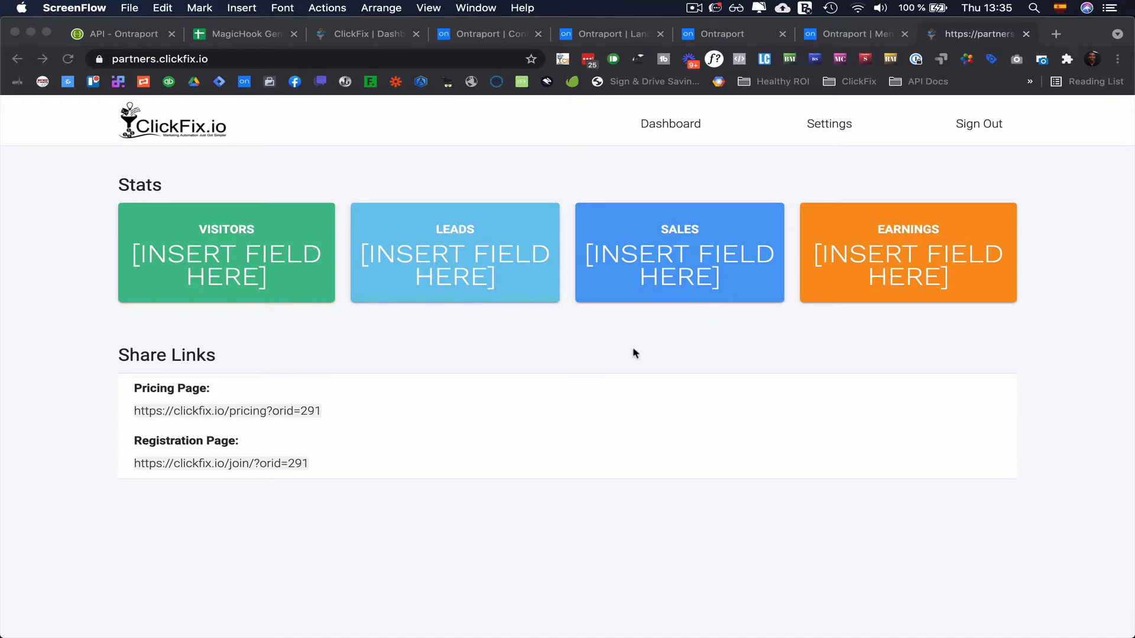
Highlight the pricing page share link on the partner dashboard.
click(383, 426)
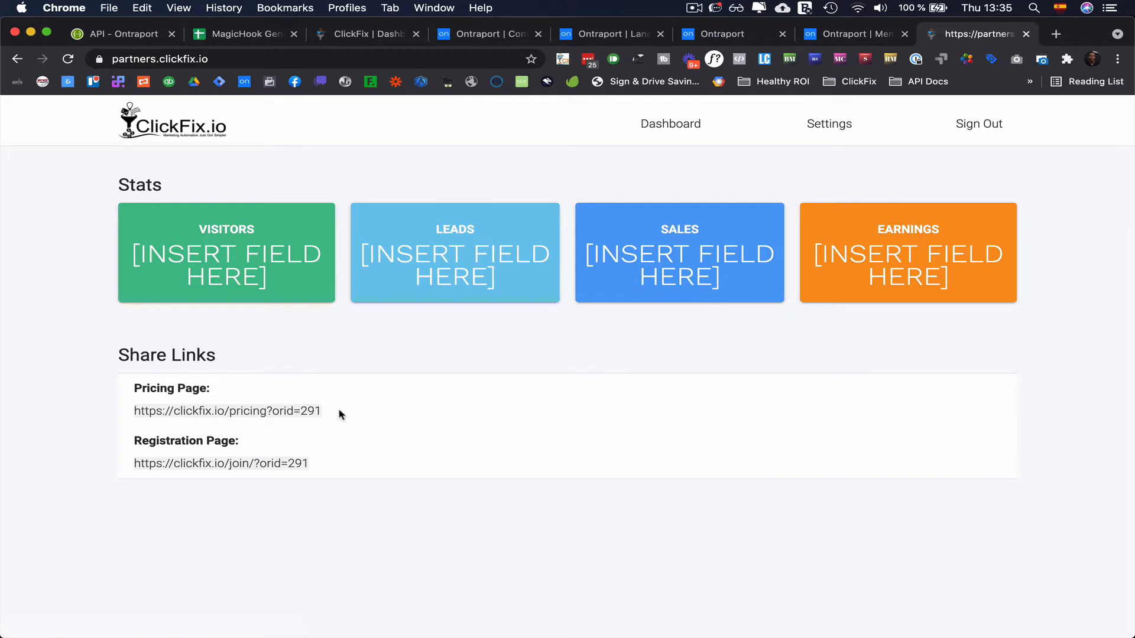
drag(322, 410, 135, 418)
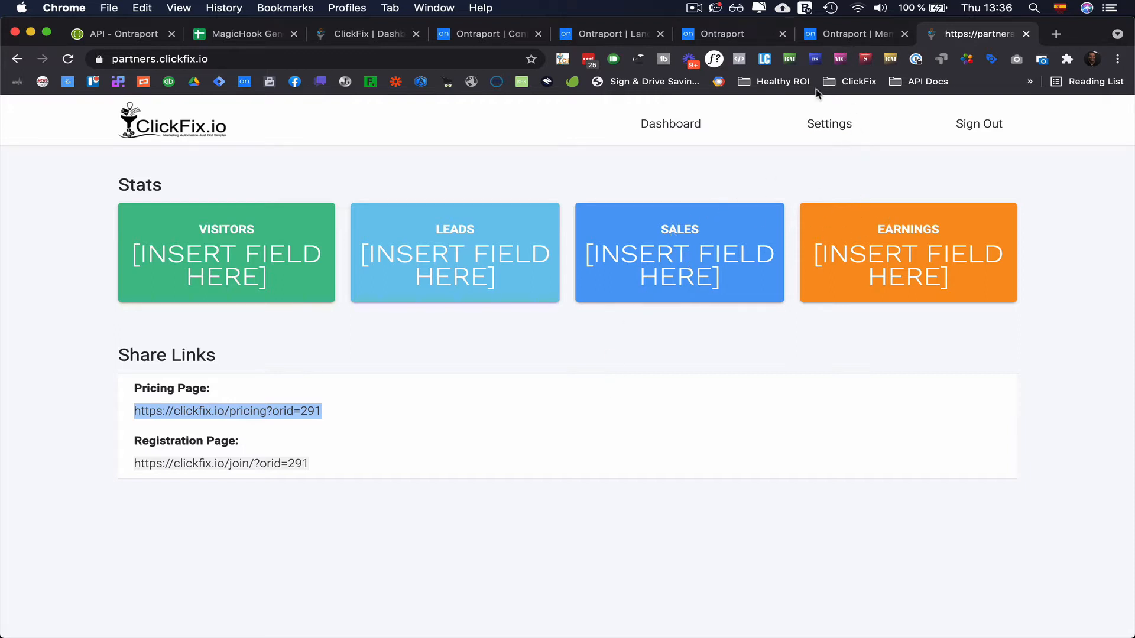
Open the ClickFix Partner Center membership site in Ontraport and review its logo, brand color and redirect settings.
click(852, 34)
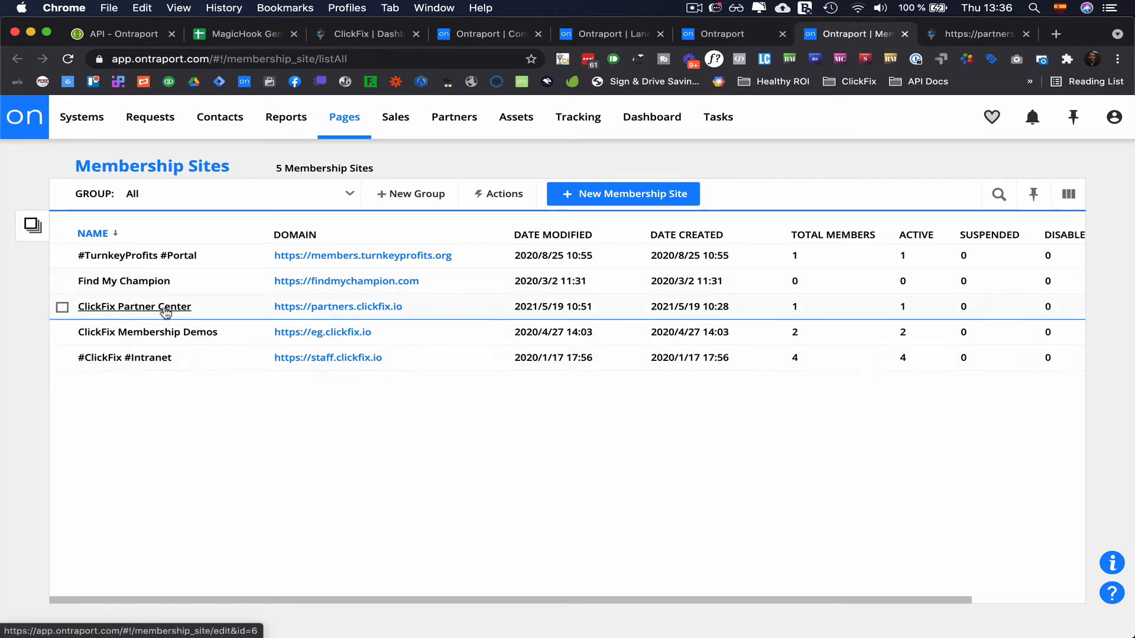
mouse_move(391, 134)
mouse_move(356, 127)
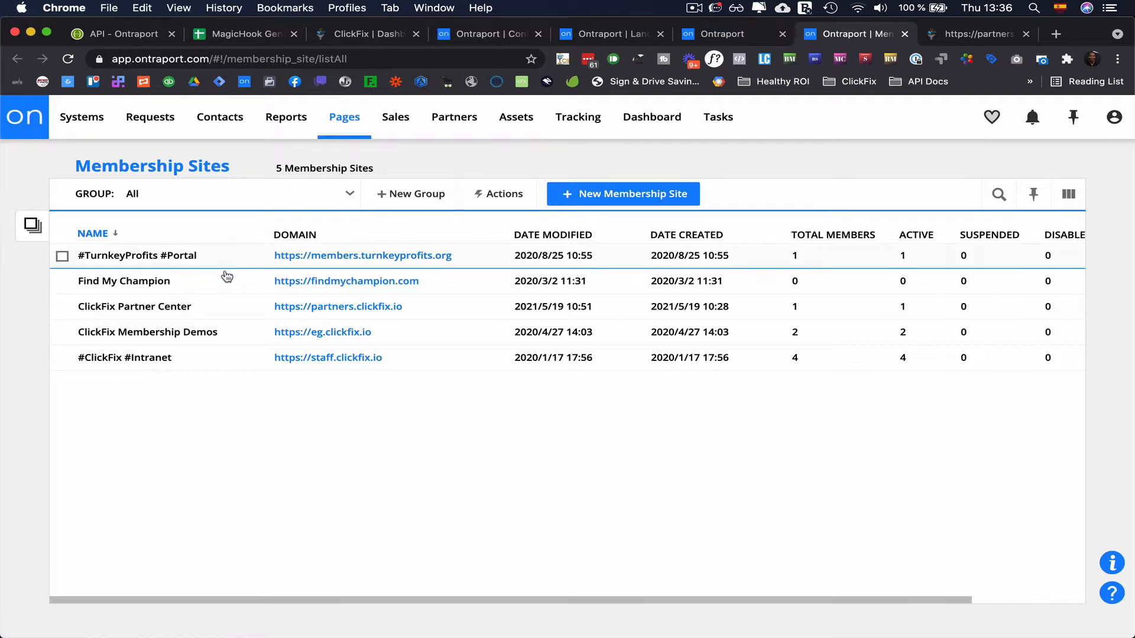
click(174, 307)
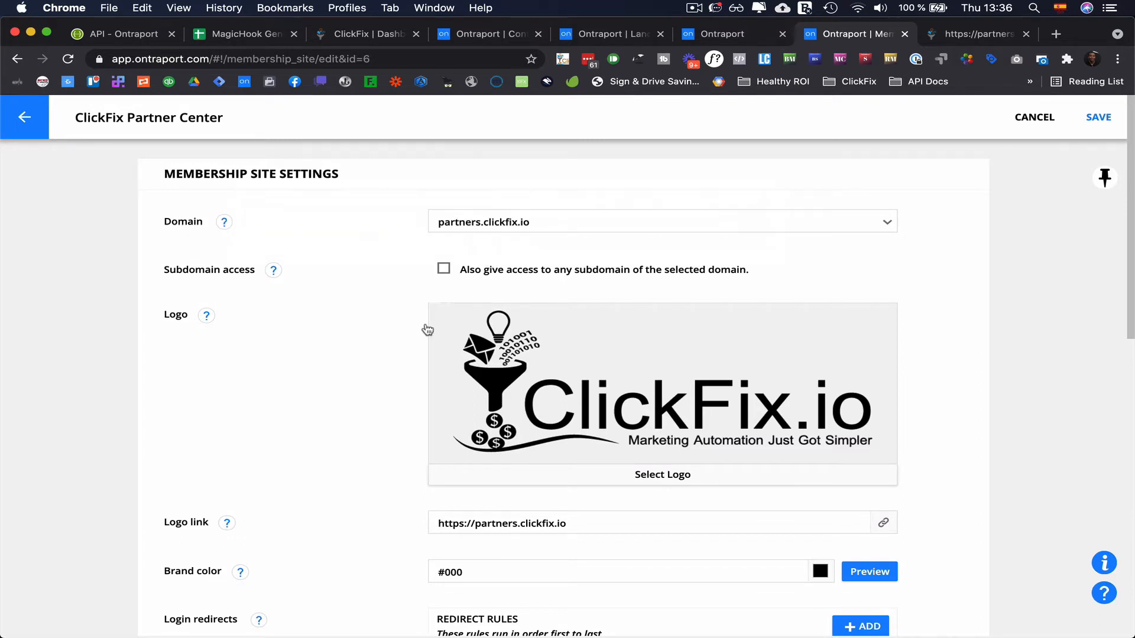
scroll(422, 368, down, 3)
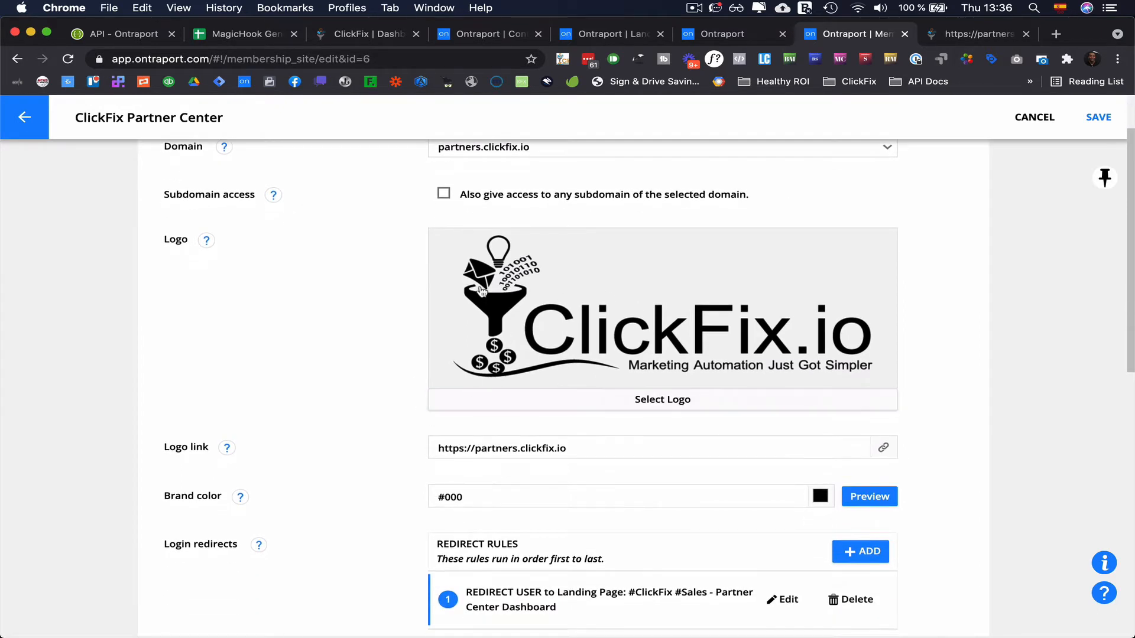
scroll(481, 290, down, 4)
click(500, 390)
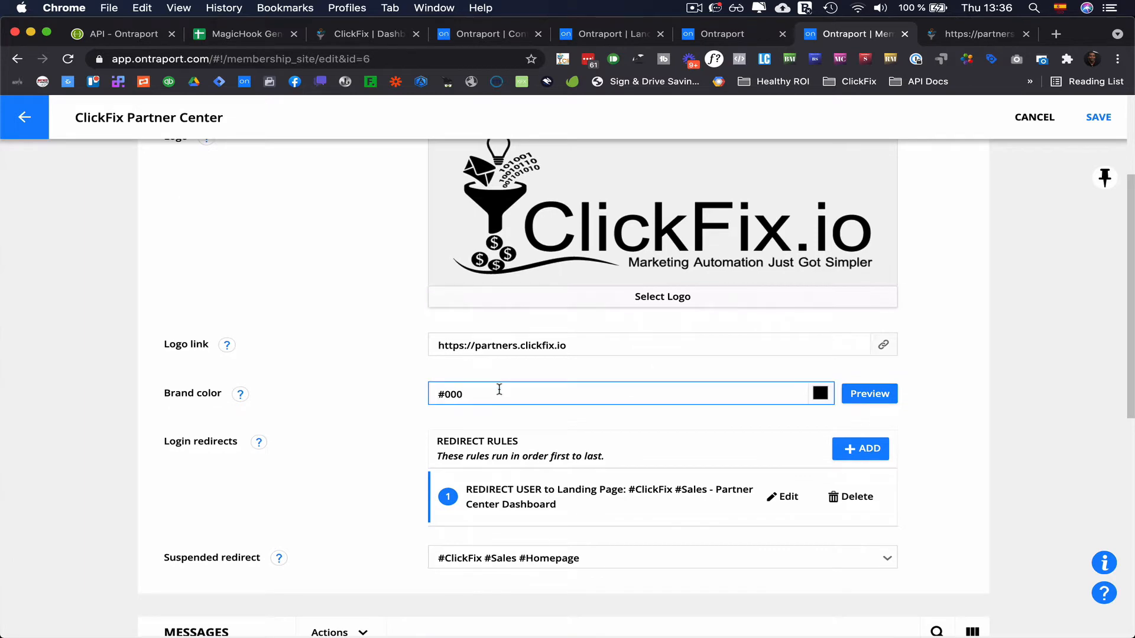
scroll(550, 414, down, 5)
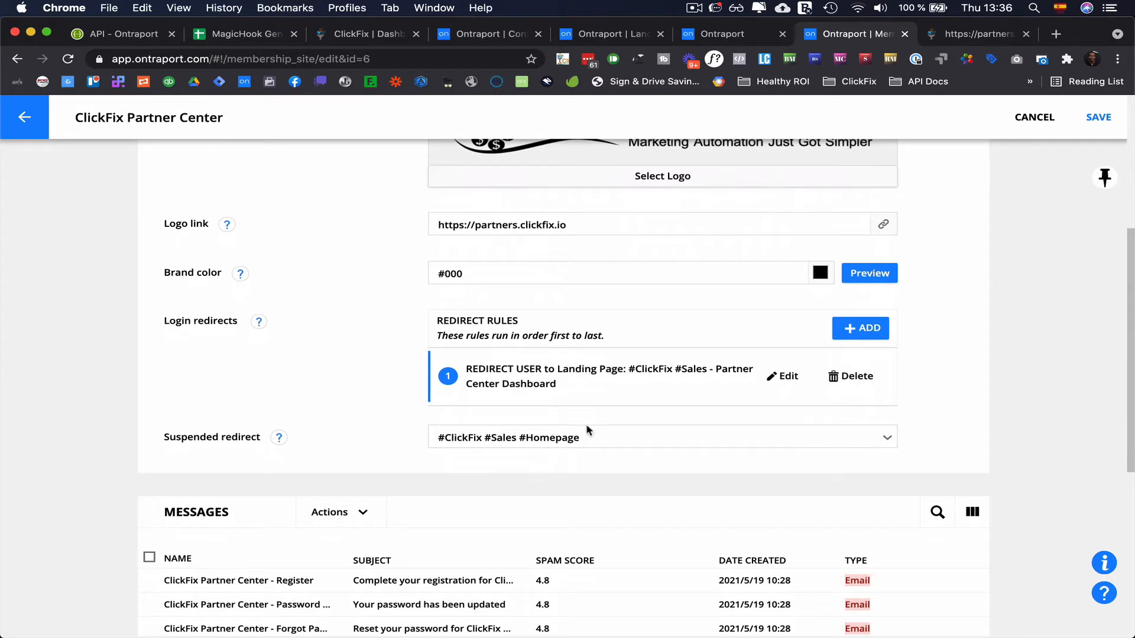
Check the display settings of the Partner Center Dashboard landing page for who may view it and where others are redirected.
click(739, 37)
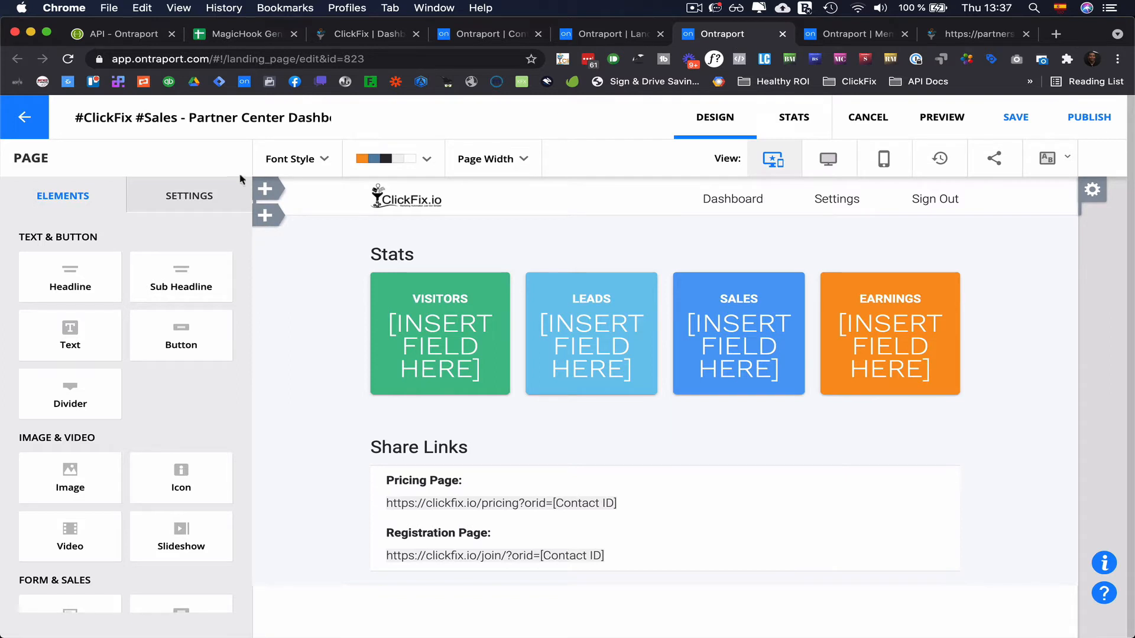
click(189, 196)
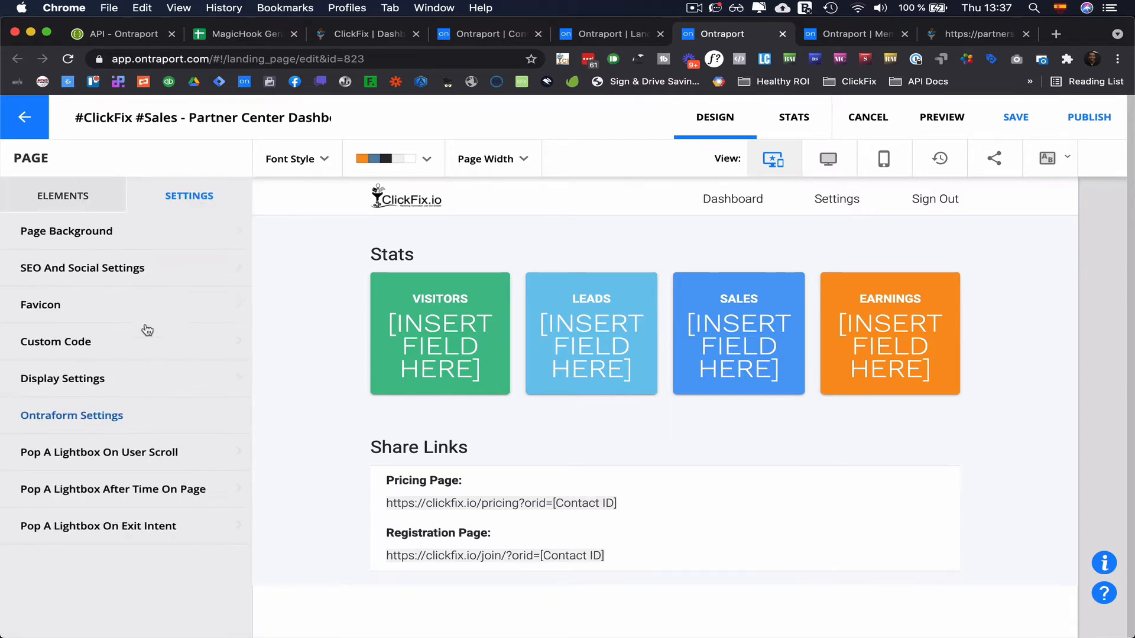
click(98, 380)
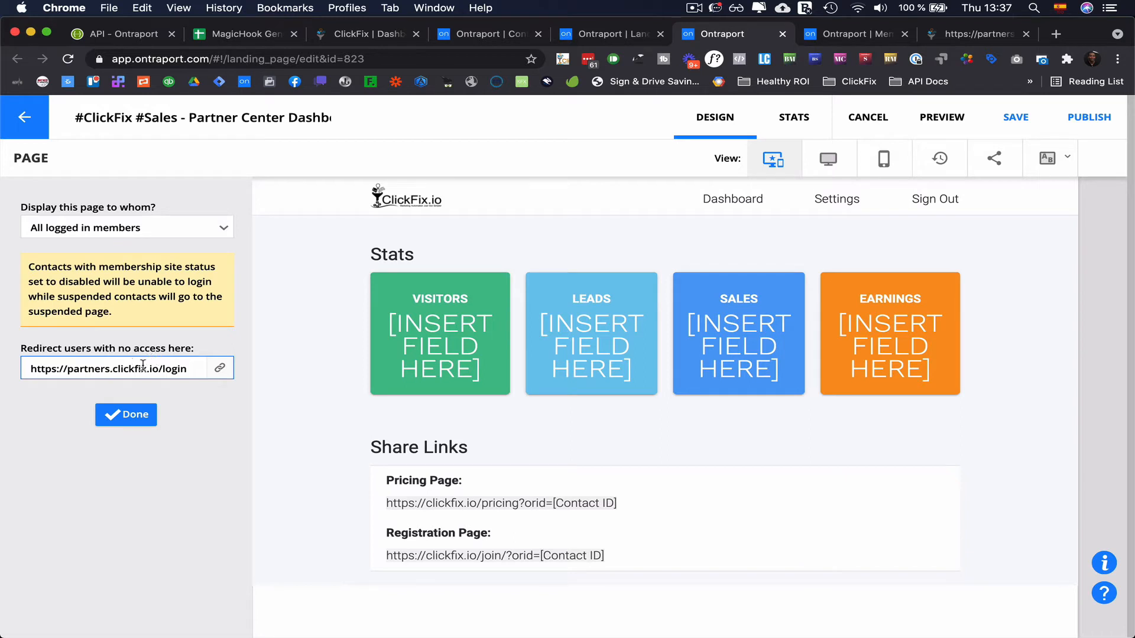
click(126, 416)
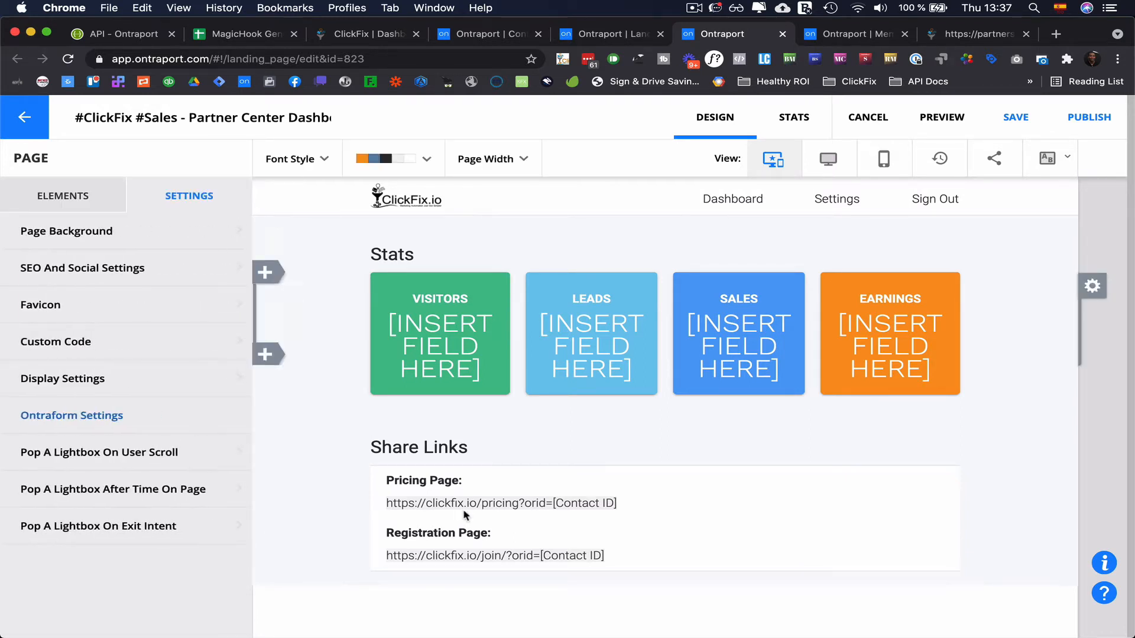
Inspect the pricing and registration share links containing the Contact ID merge field, and save and publish the dashboard page.
click(628, 511)
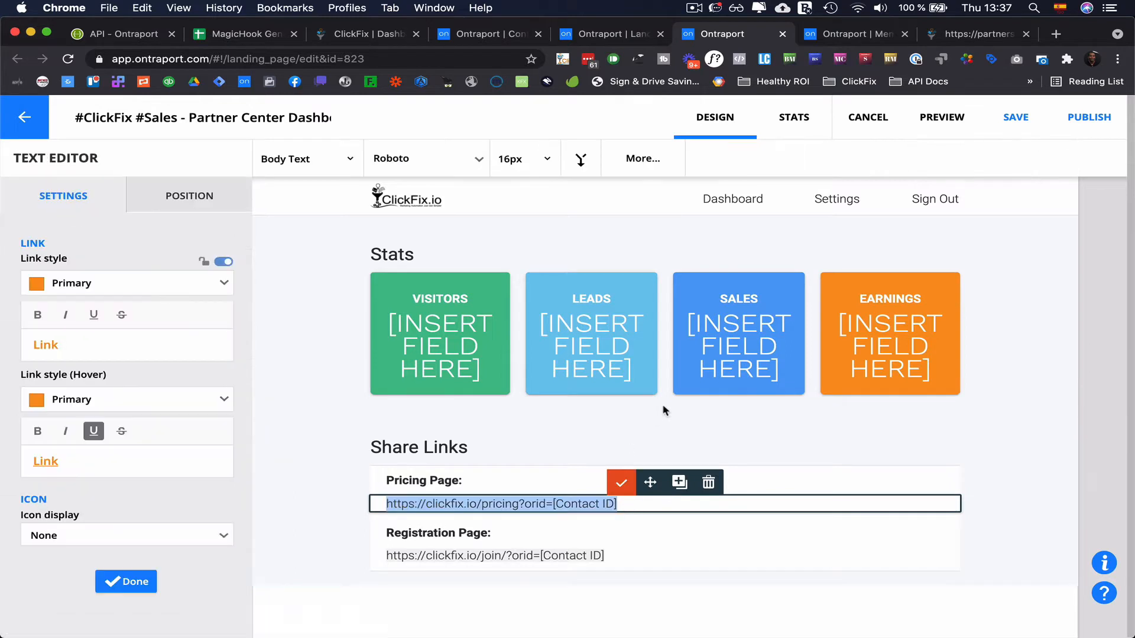
click(643, 159)
click(622, 558)
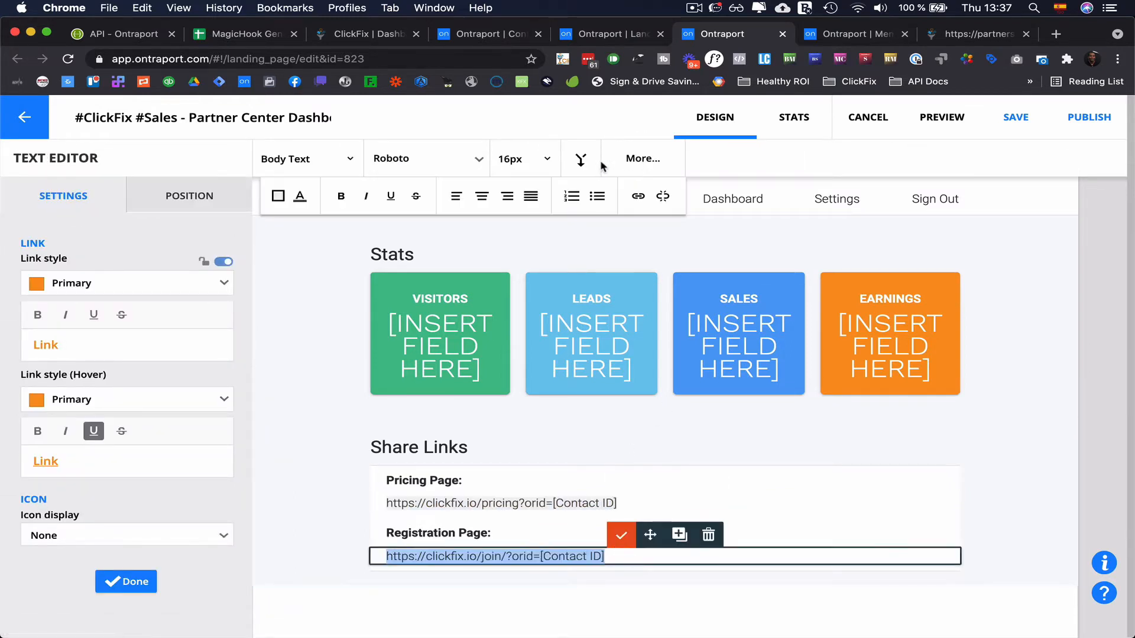
click(1069, 131)
click(821, 553)
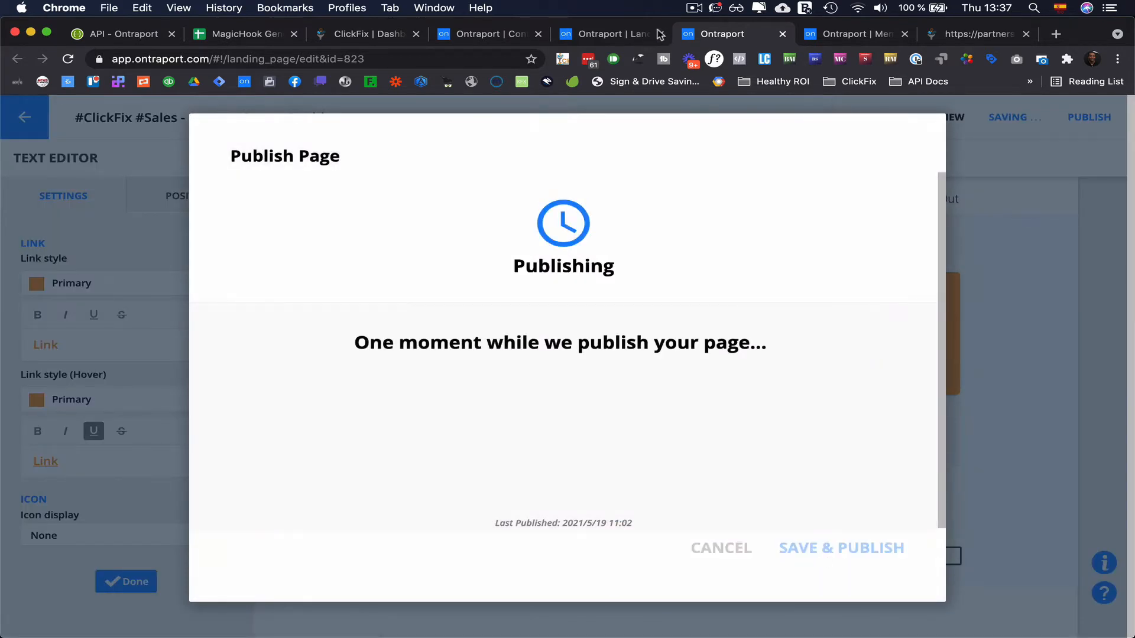
Open the live Partner Center Profile Page from the landing pages list, review its profile and PayPal forms, and close it.
click(627, 35)
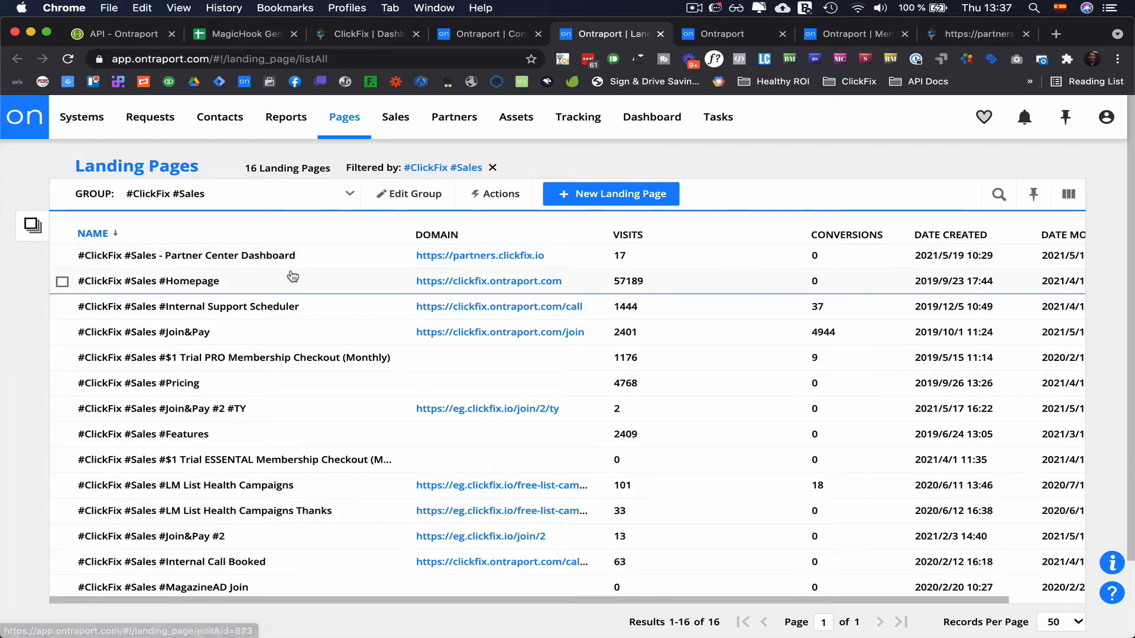
scroll(291, 277, down, 2)
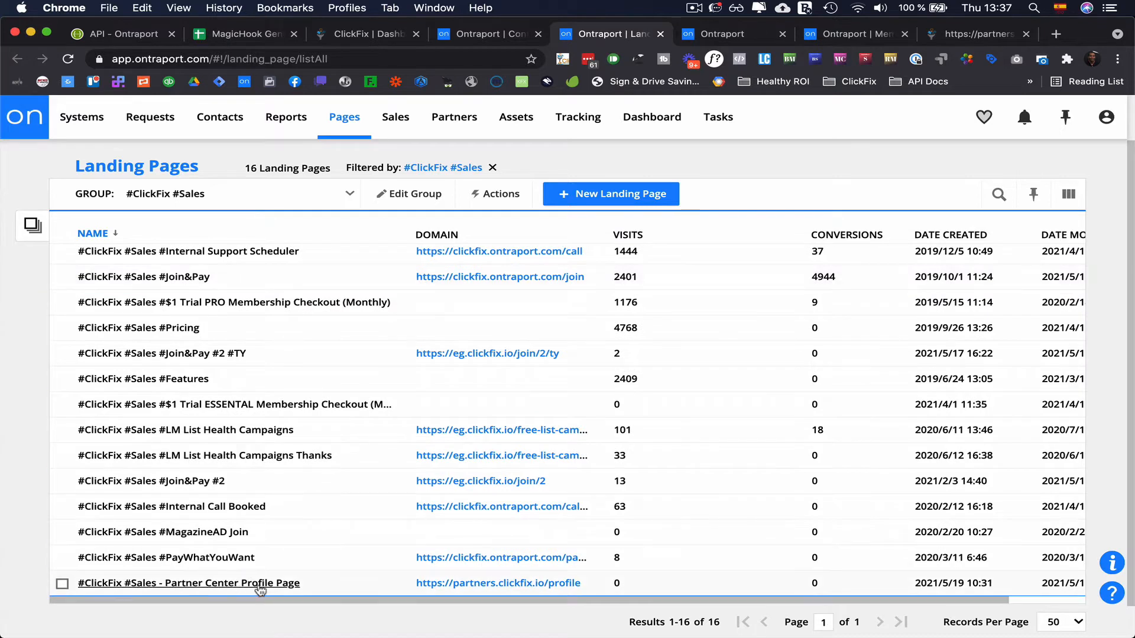
click(459, 587)
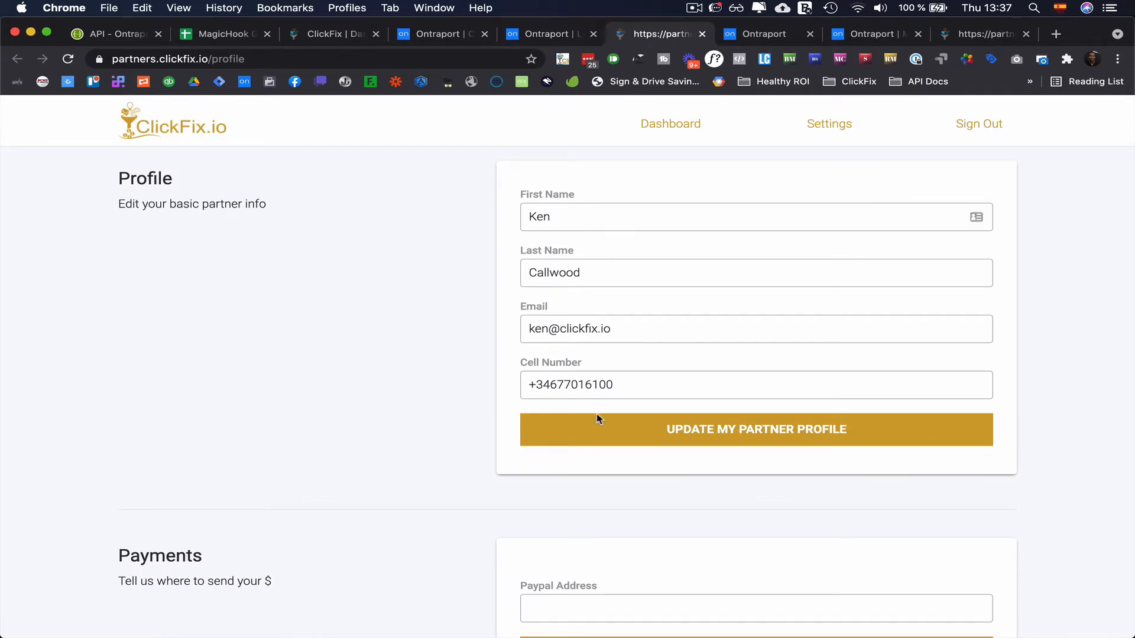
scroll(705, 390, down, 2)
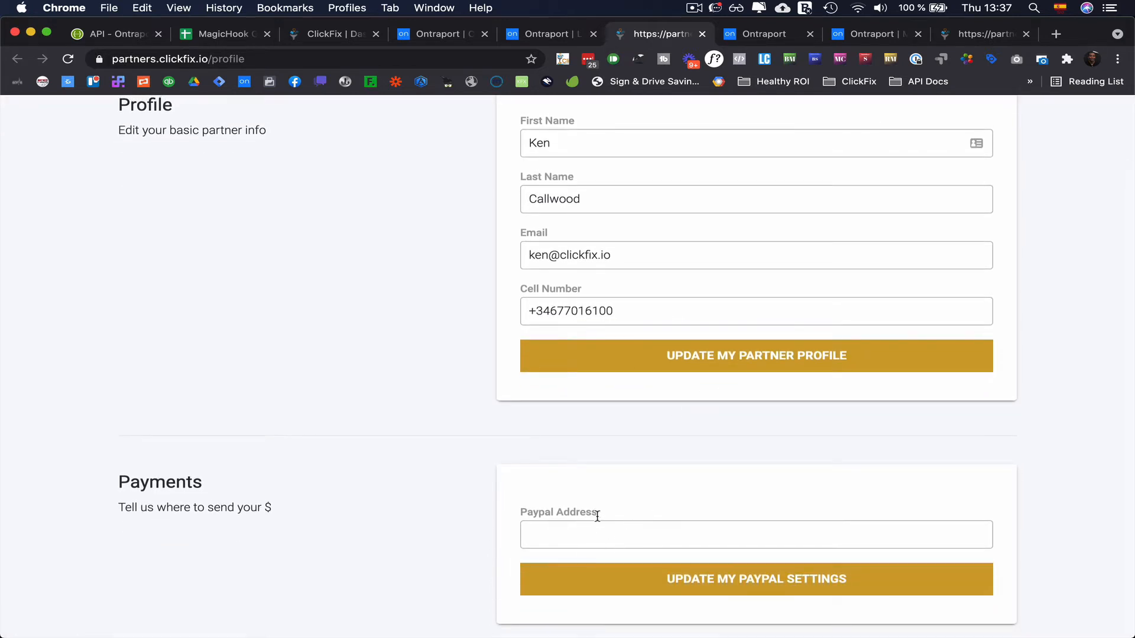
scroll(598, 508, up, 2)
scroll(597, 509, down, 2)
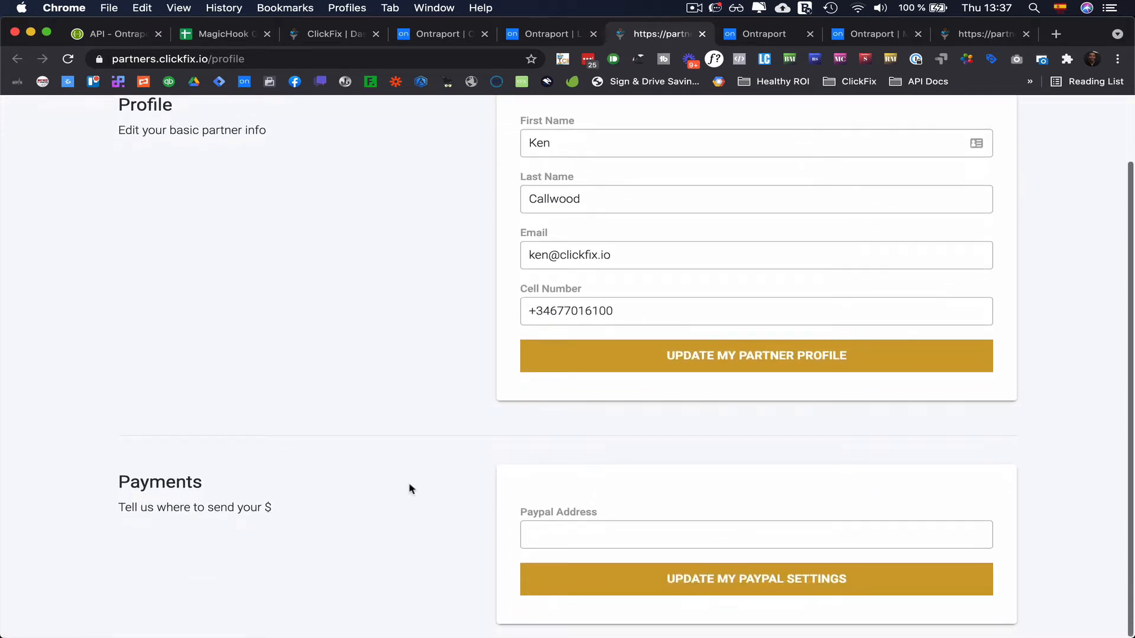
scroll(526, 483, up, 2)
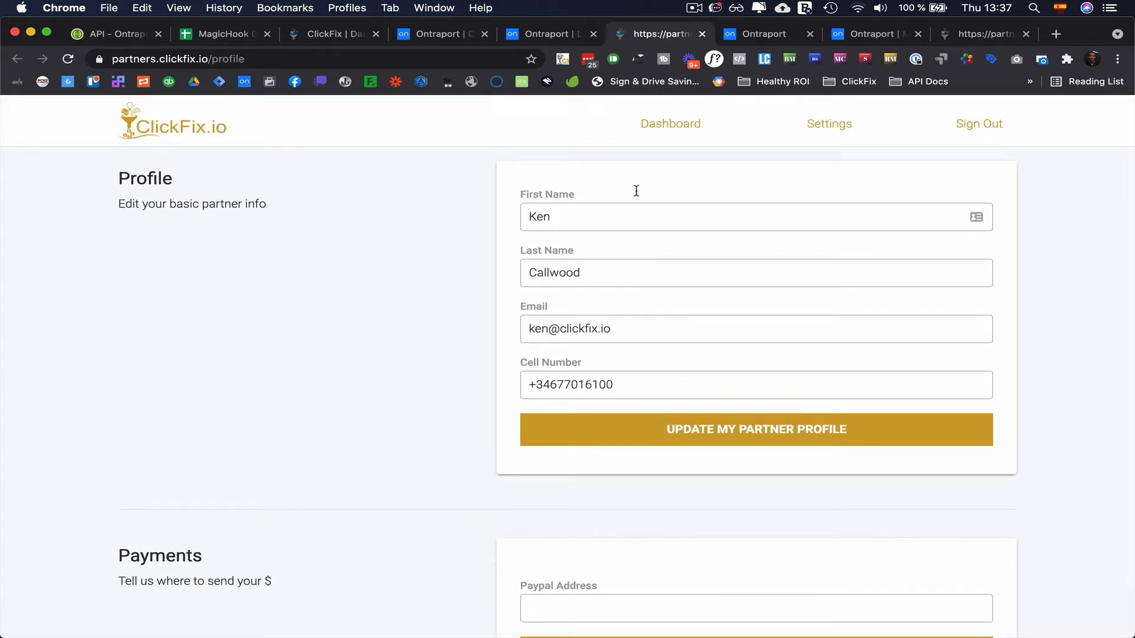
click(701, 35)
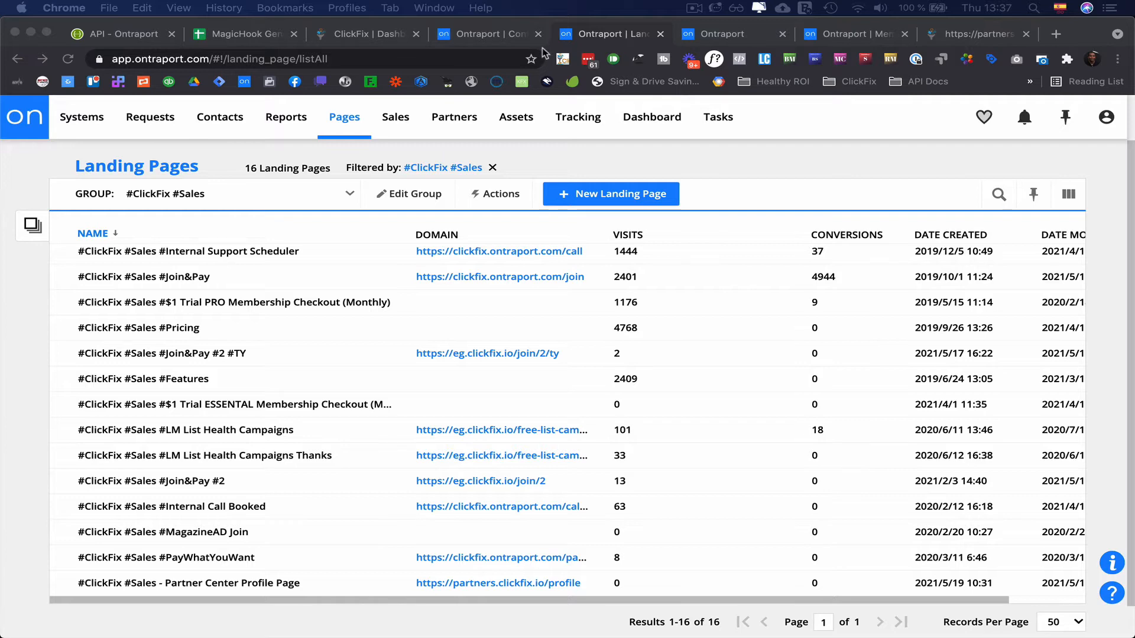
Examine the contact's memberships, covering website subscribers and membership sites.
click(483, 35)
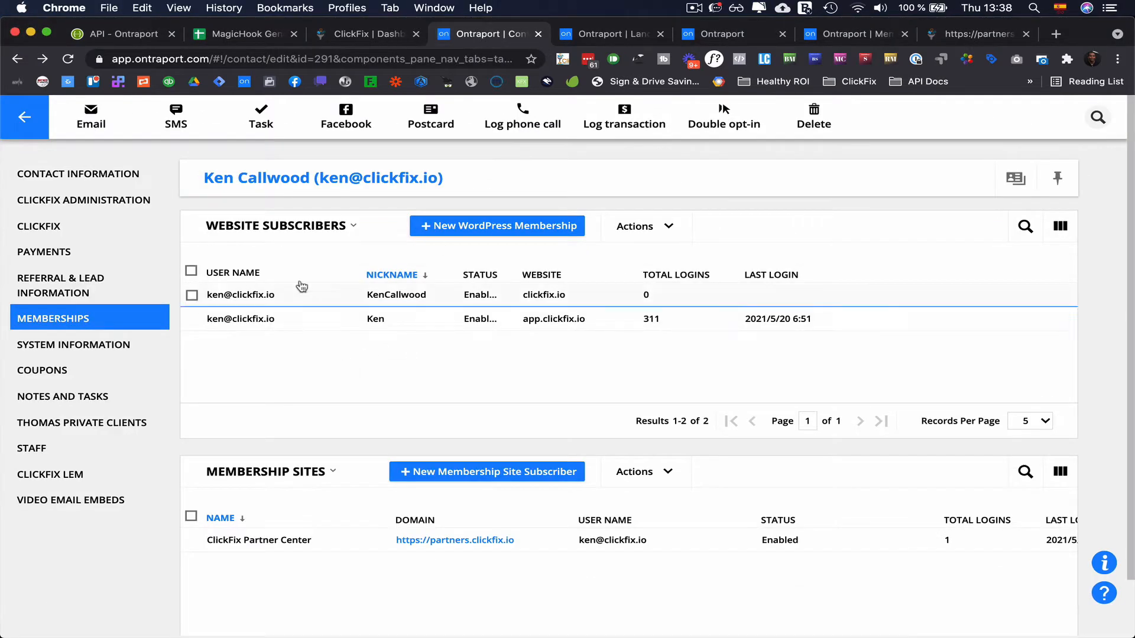
scroll(321, 471, down, 2)
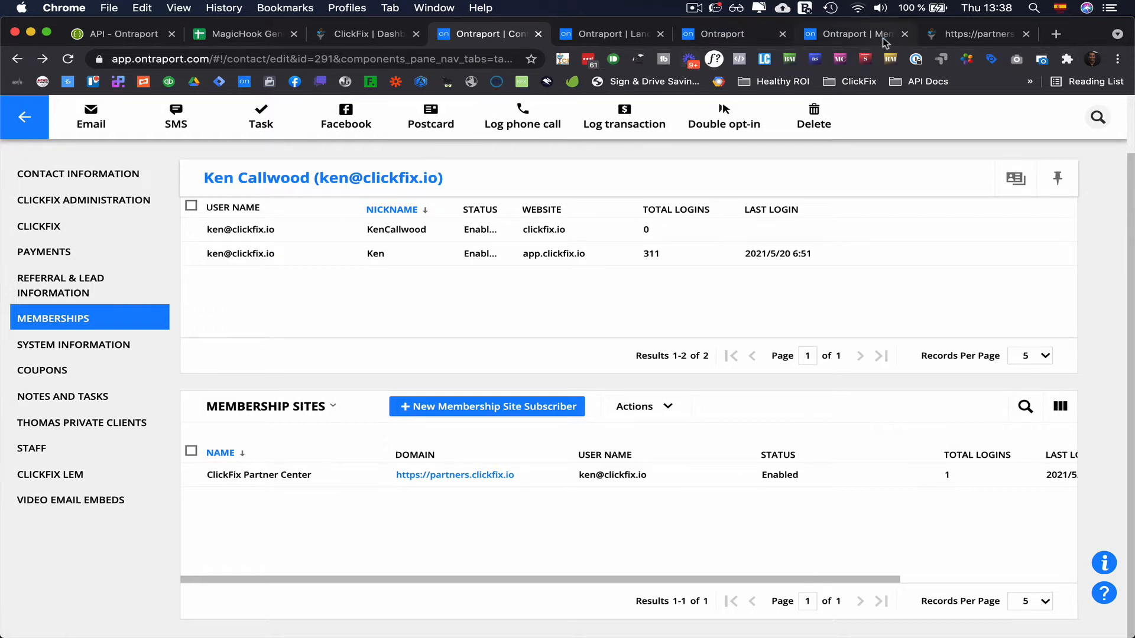
Open the ClickFix documentation, search it for "affiliate", and read the Gather Affiliate & Sub-Affiliate Data section.
click(519, 83)
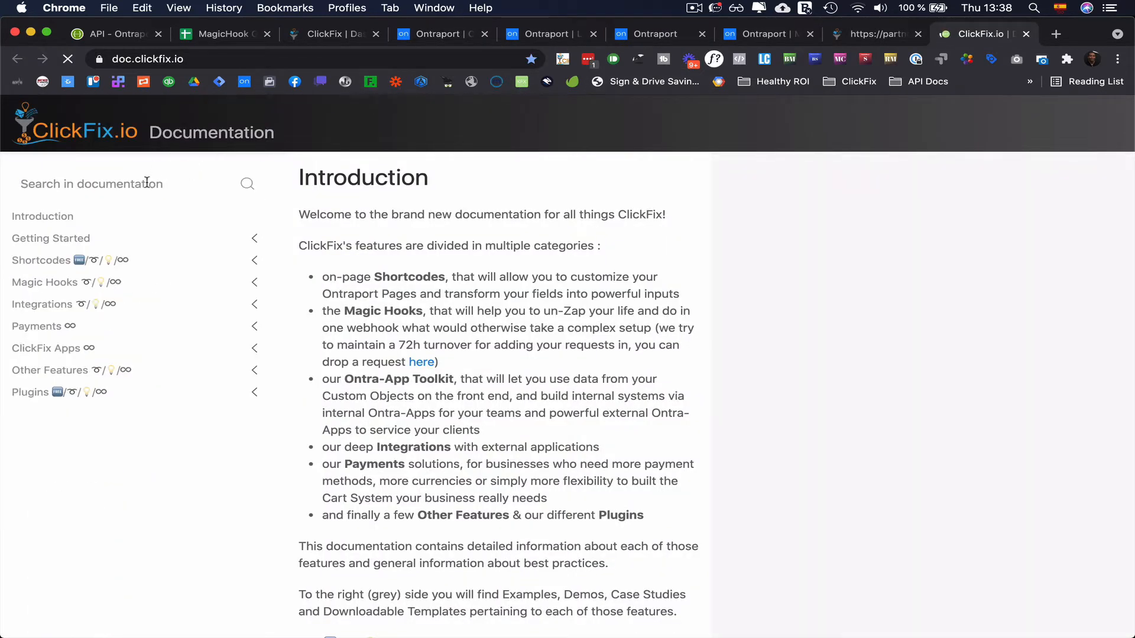
key(super+f)
text(aff)
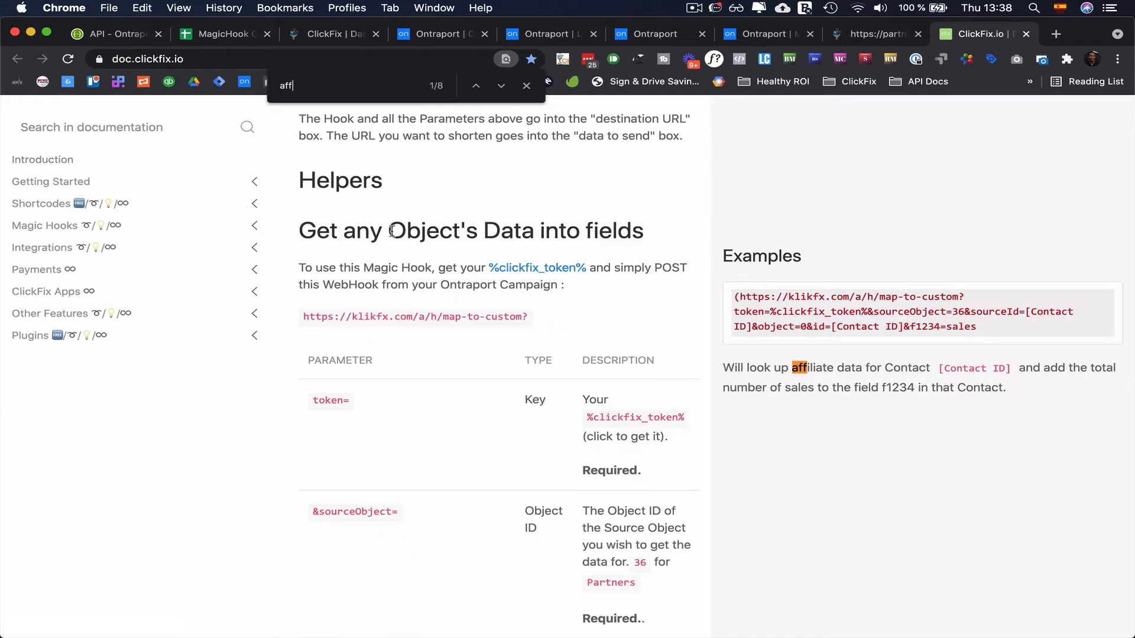
scroll(392, 230, down, 1)
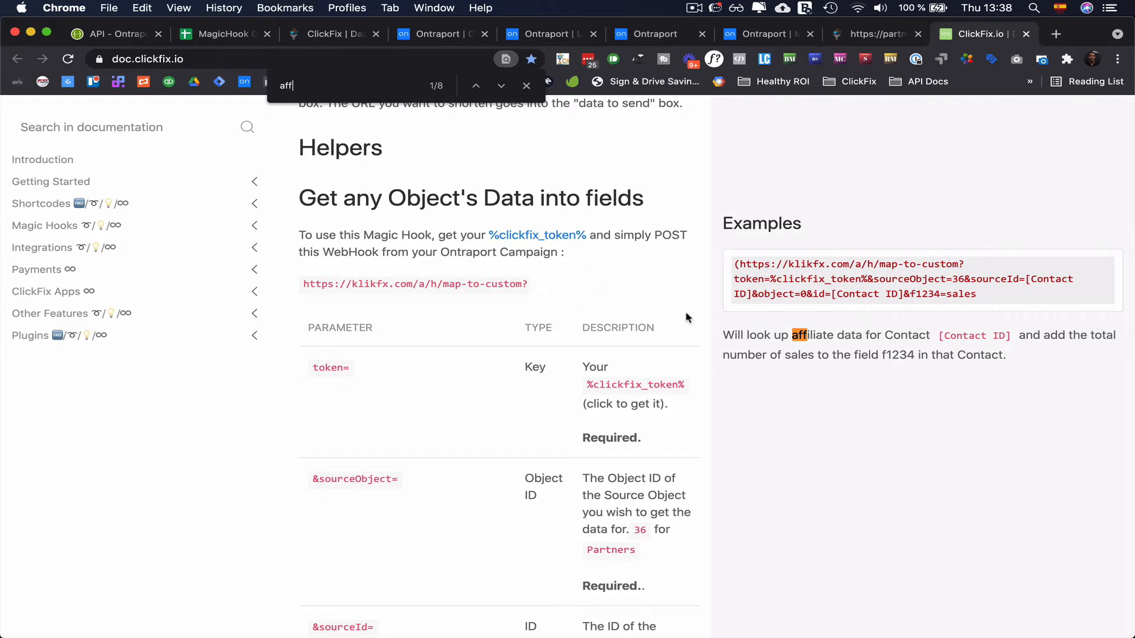
text(iliate)
click(501, 86)
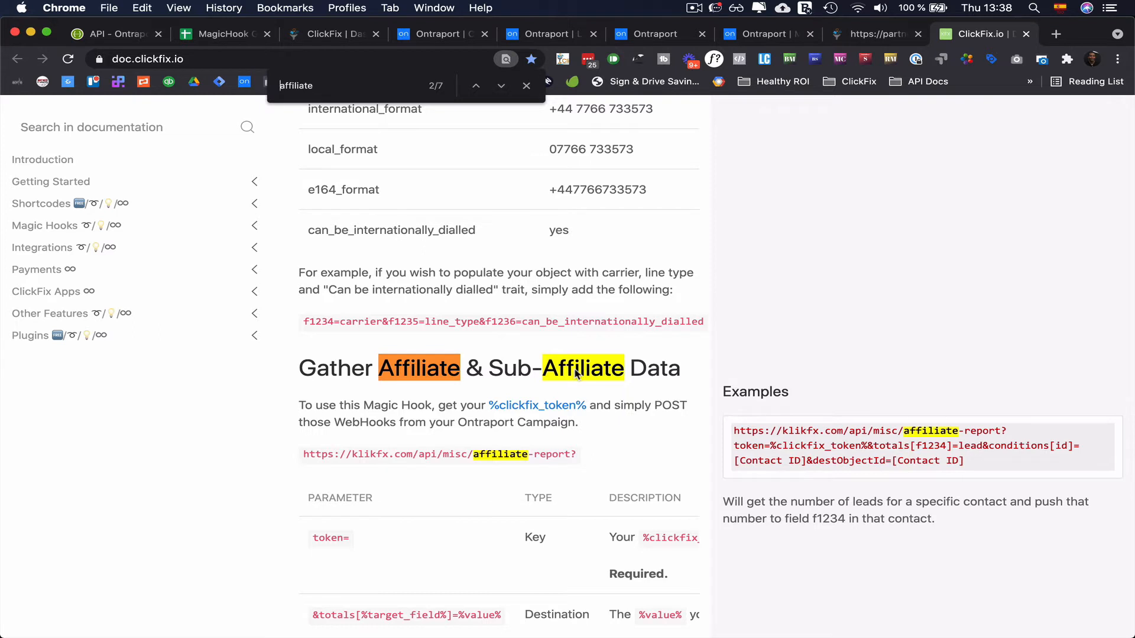
scroll(576, 372, down, 3)
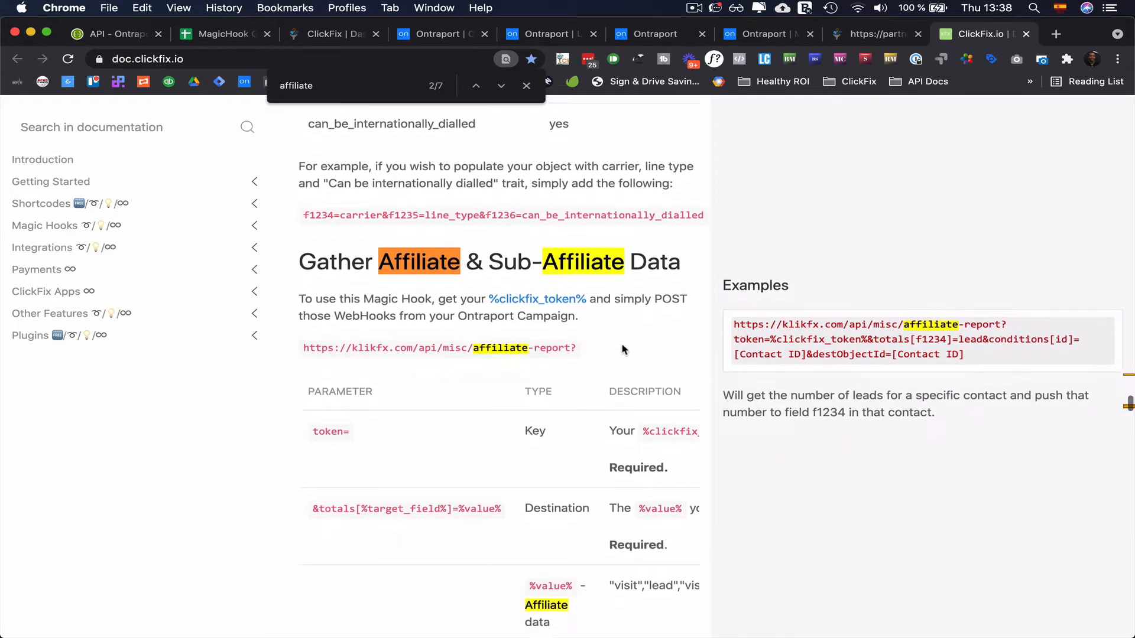
key(Escape)
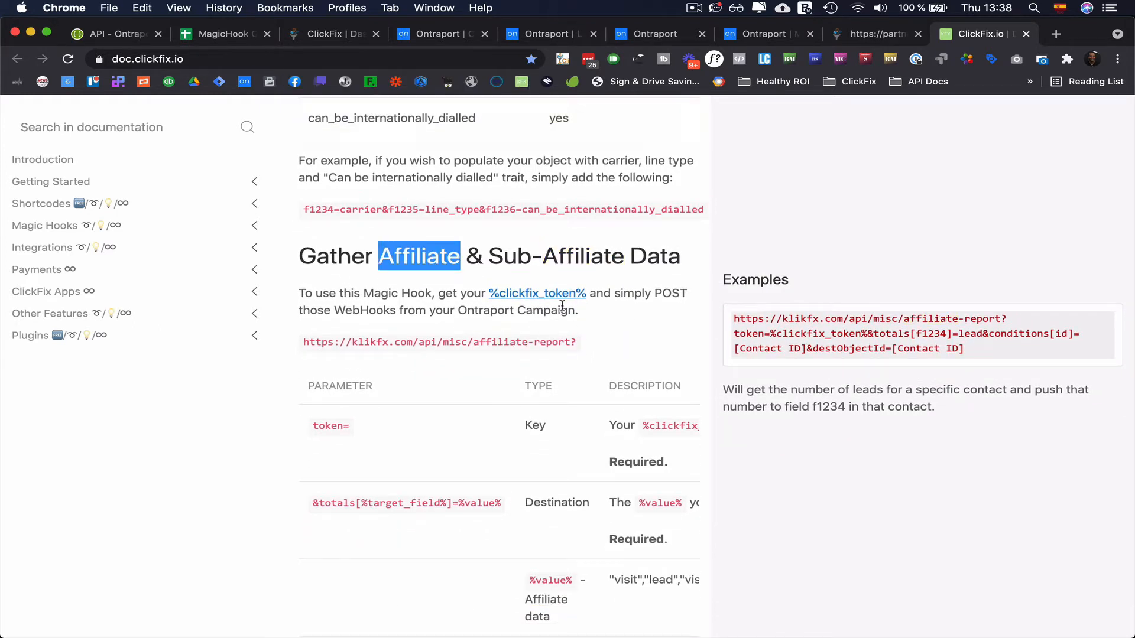
scroll(641, 379, down, 2)
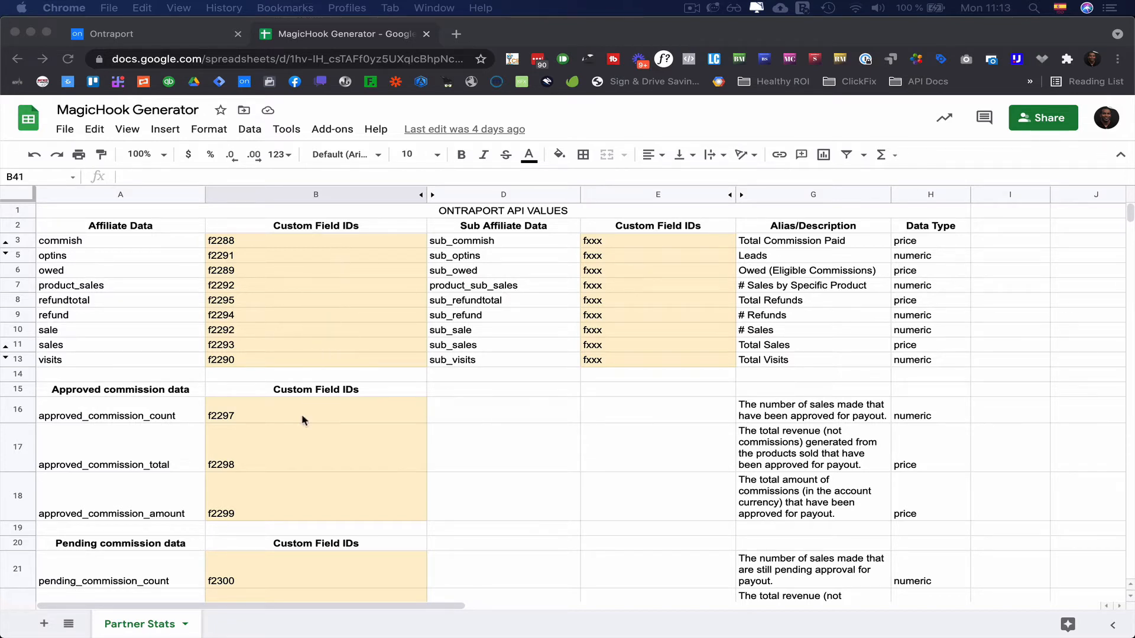
Review the custom field IDs, custom values and generated webhook URLs in the MagicHook Generator spreadsheet.
scroll(330, 436, down, 10)
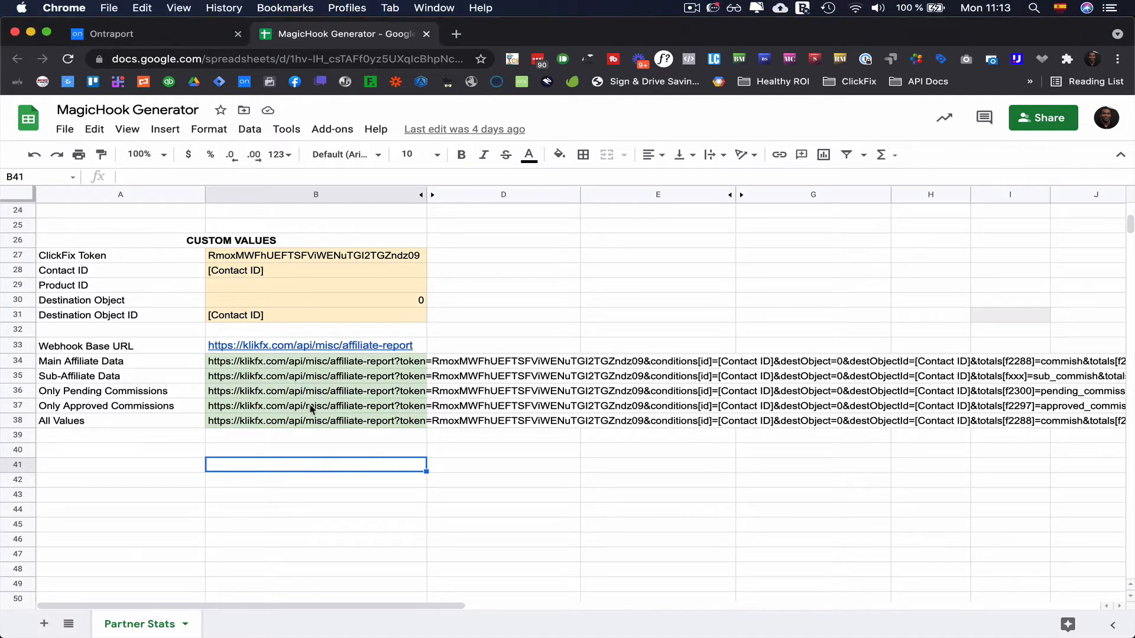
scroll(459, 335, up, 10)
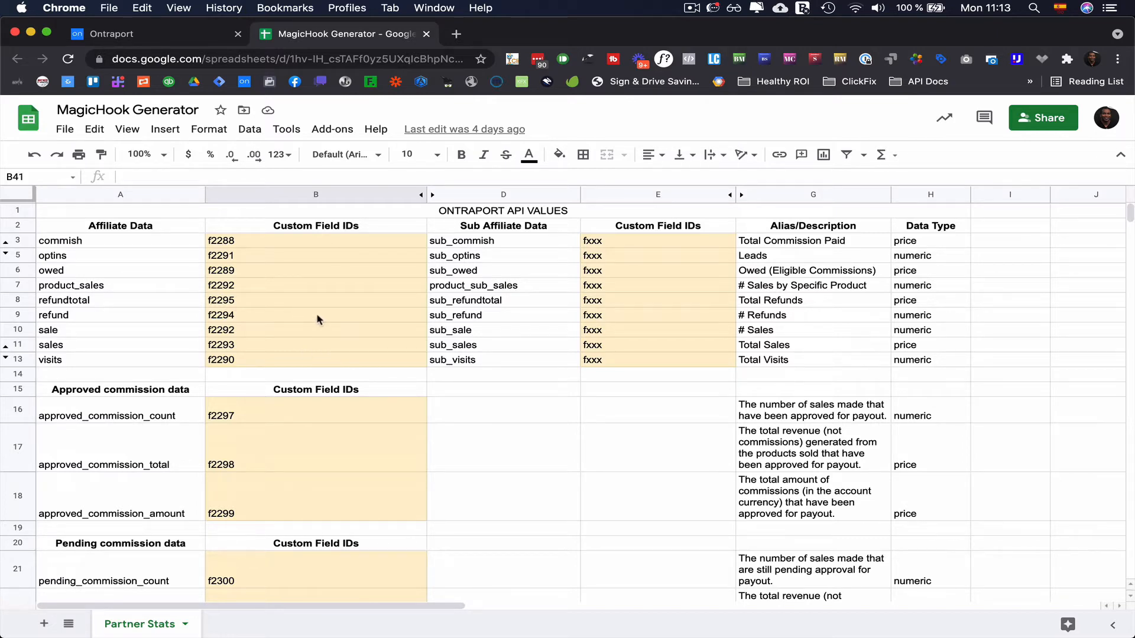
scroll(317, 320, down, 10)
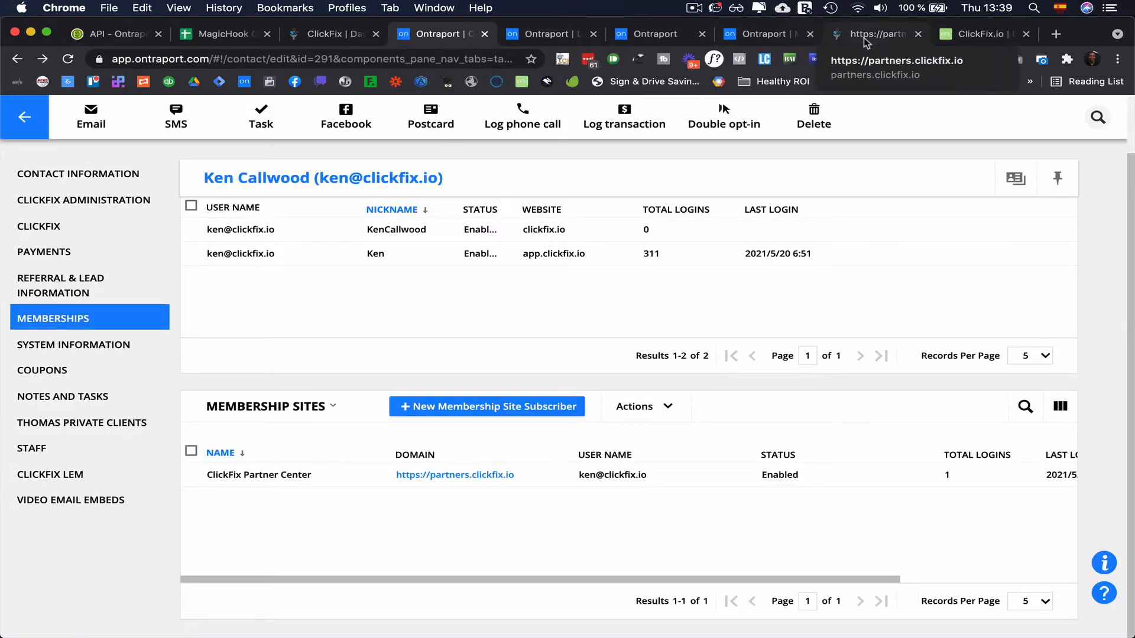
Move the partners.clickfix.io browser tab to the front of the tab row and return to the Ontraport landing pages list.
drag(865, 43, 95, 41)
click(650, 36)
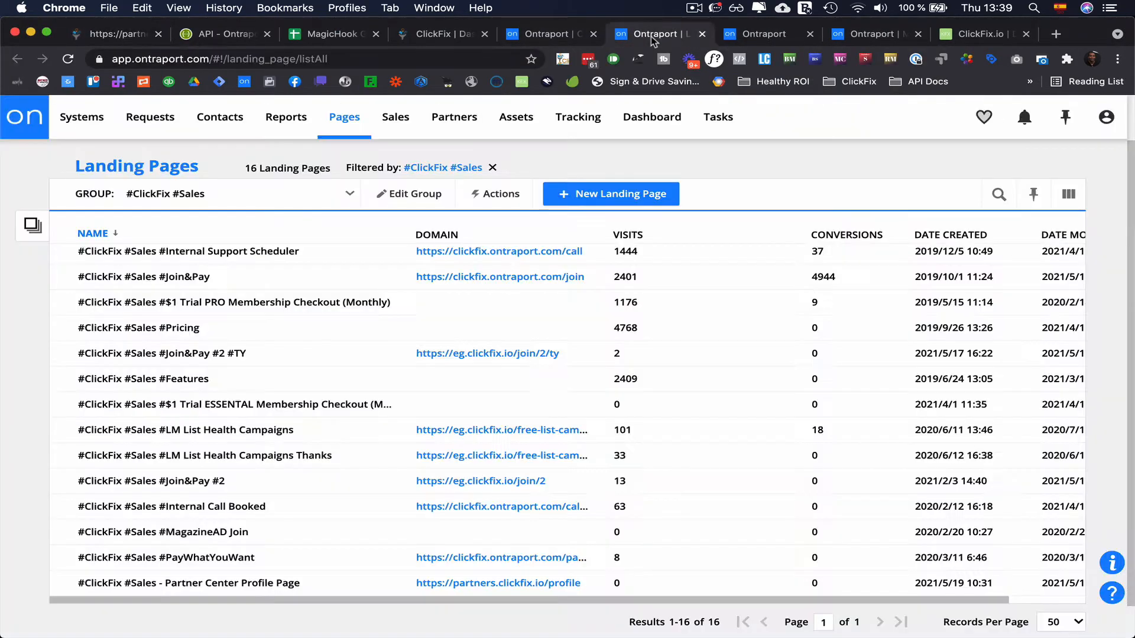
Return to the contact record and close all browser tabs after it.
click(549, 37)
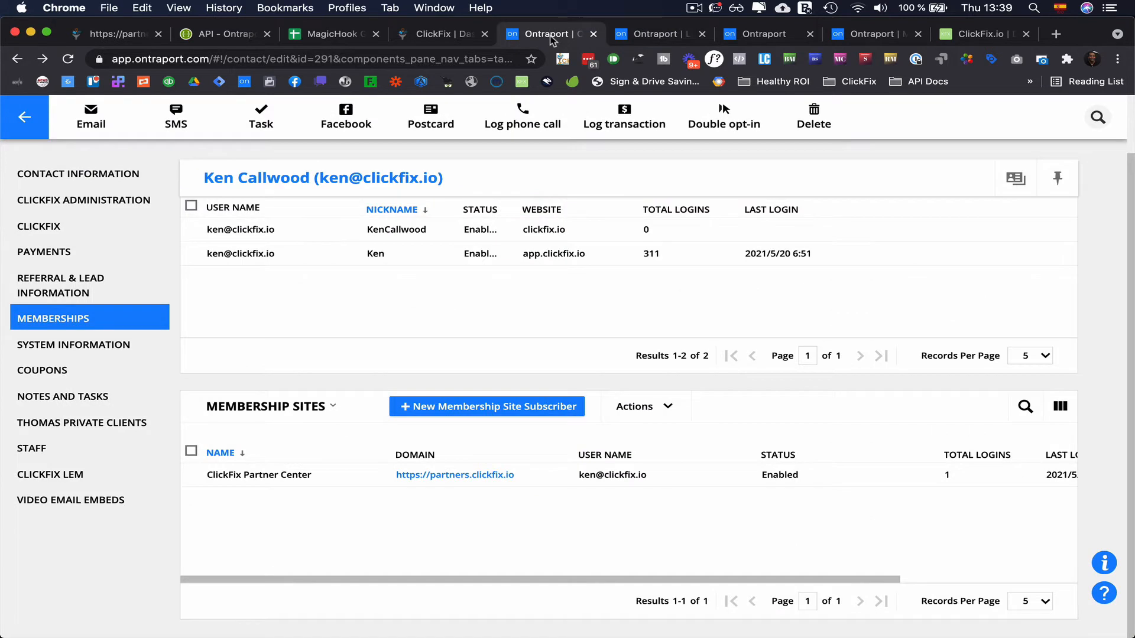
right_click(550, 36)
click(603, 195)
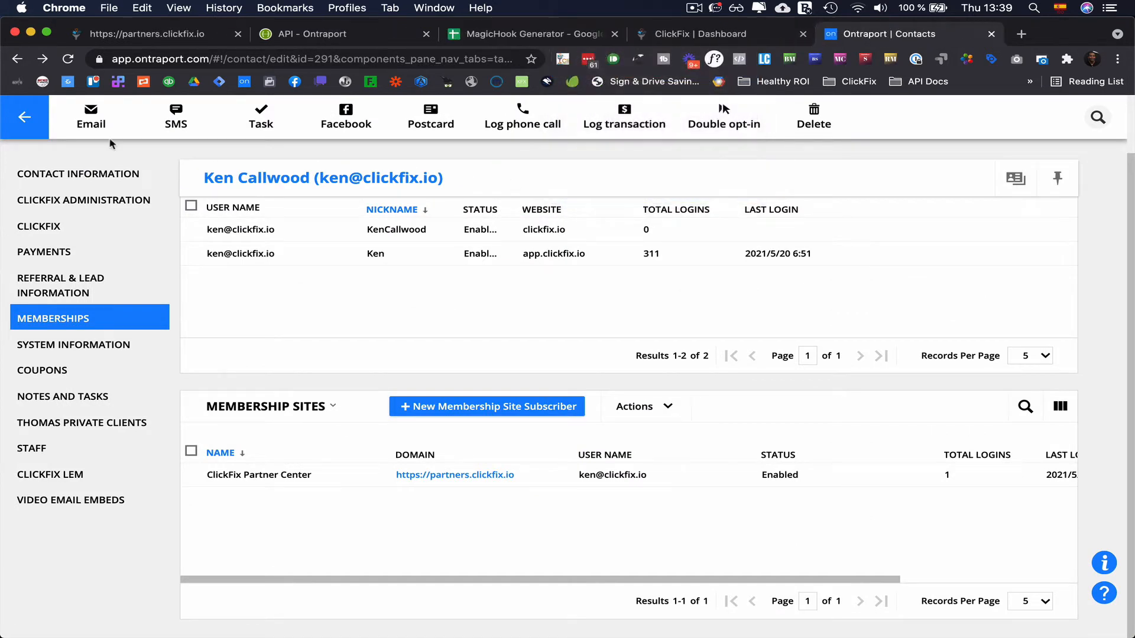
Open the field editor in the Contacts settings and place the MagicHook Generator browser tab directly before the Ontraport one.
click(24, 117)
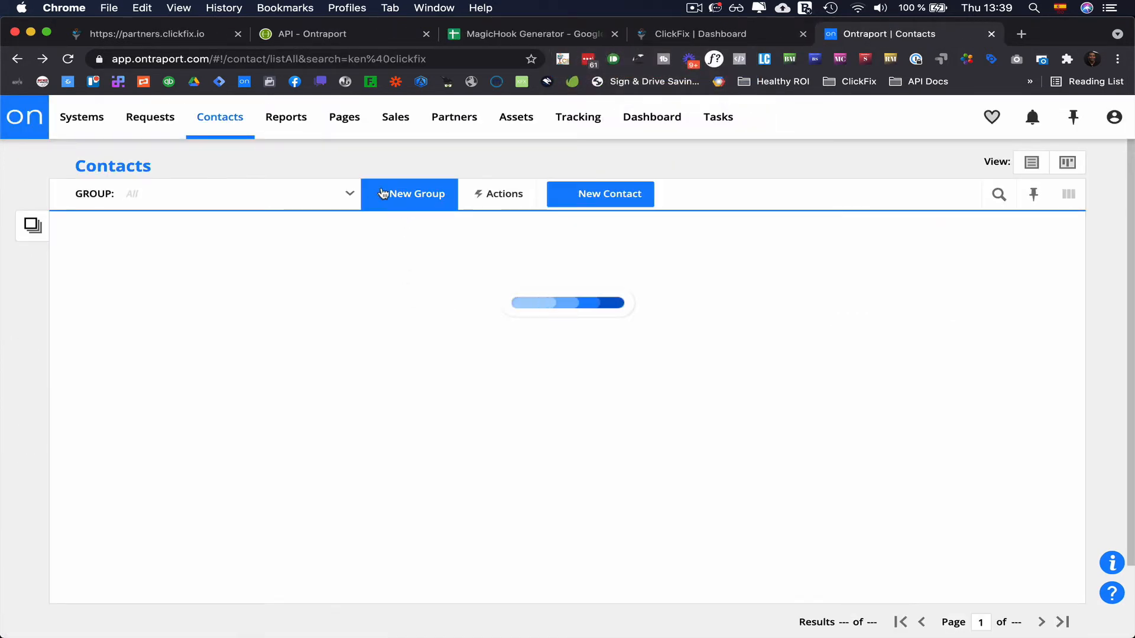
mouse_move(226, 130)
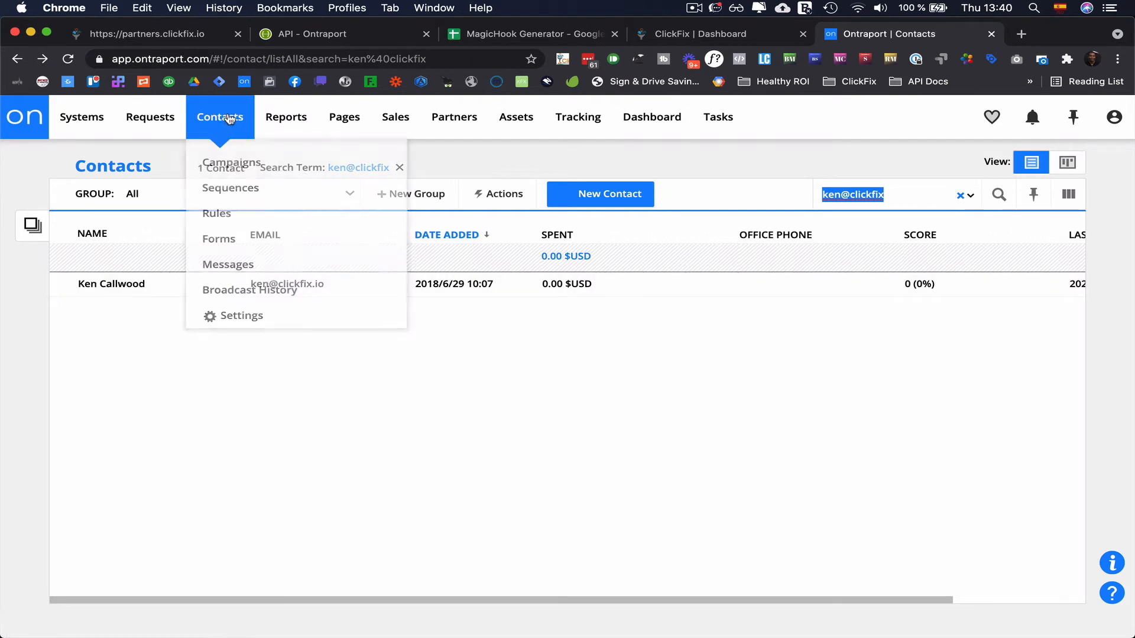
click(239, 315)
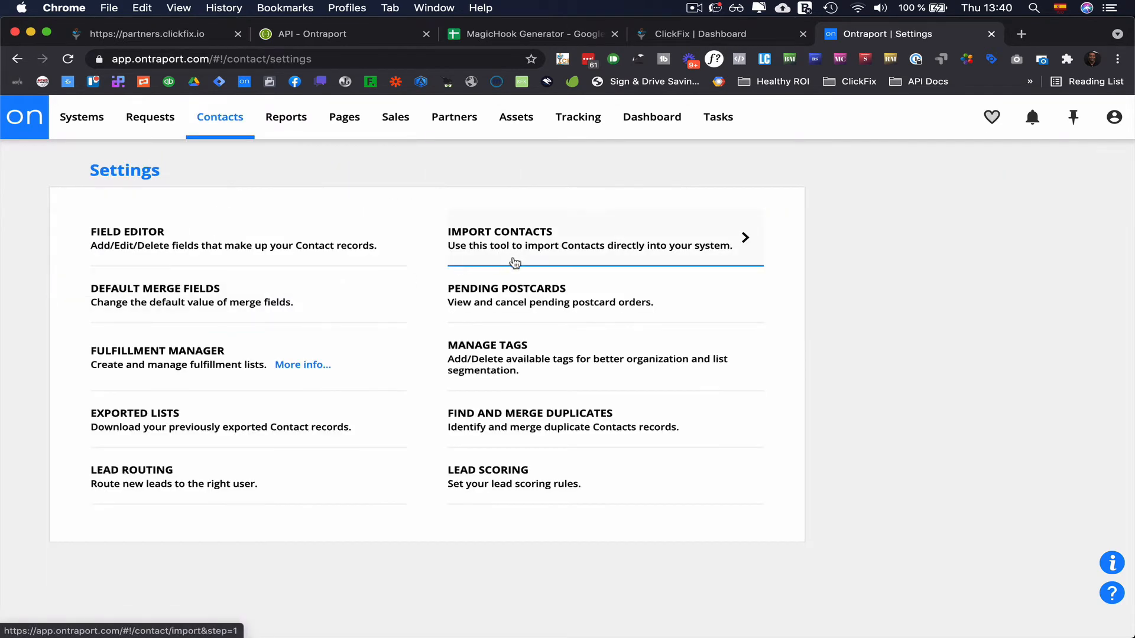
click(378, 243)
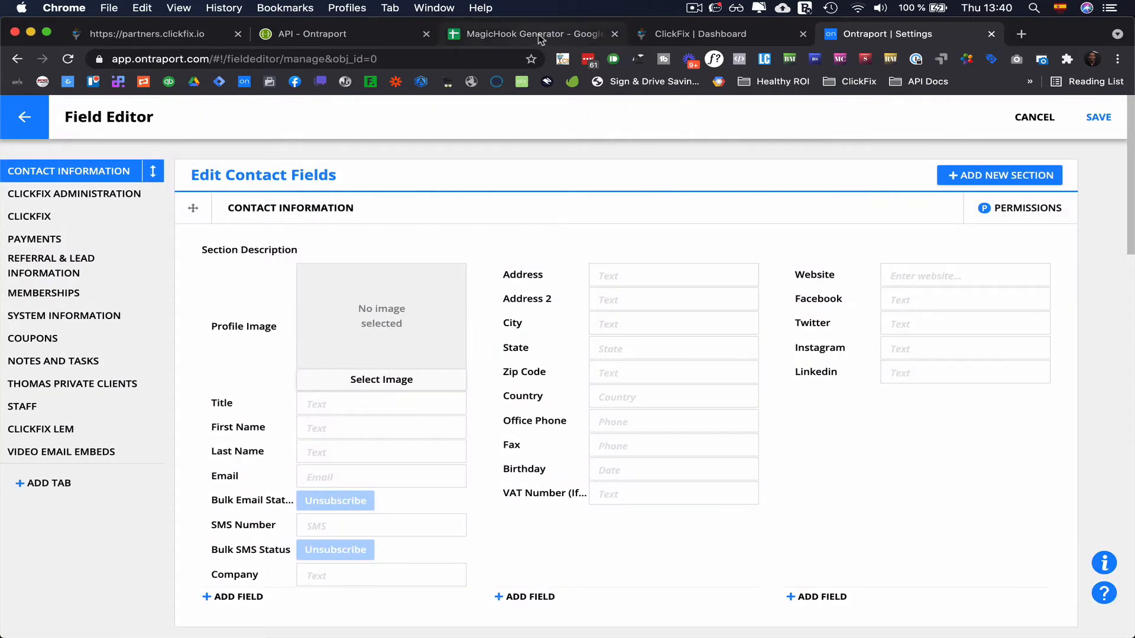
drag(539, 39, 733, 37)
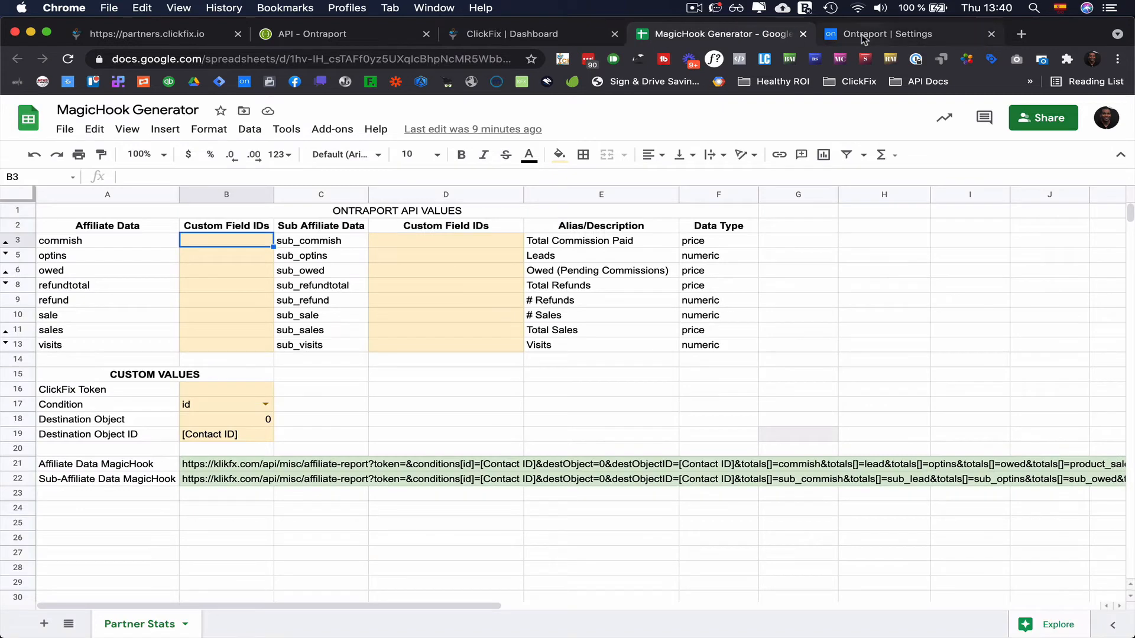
click(862, 37)
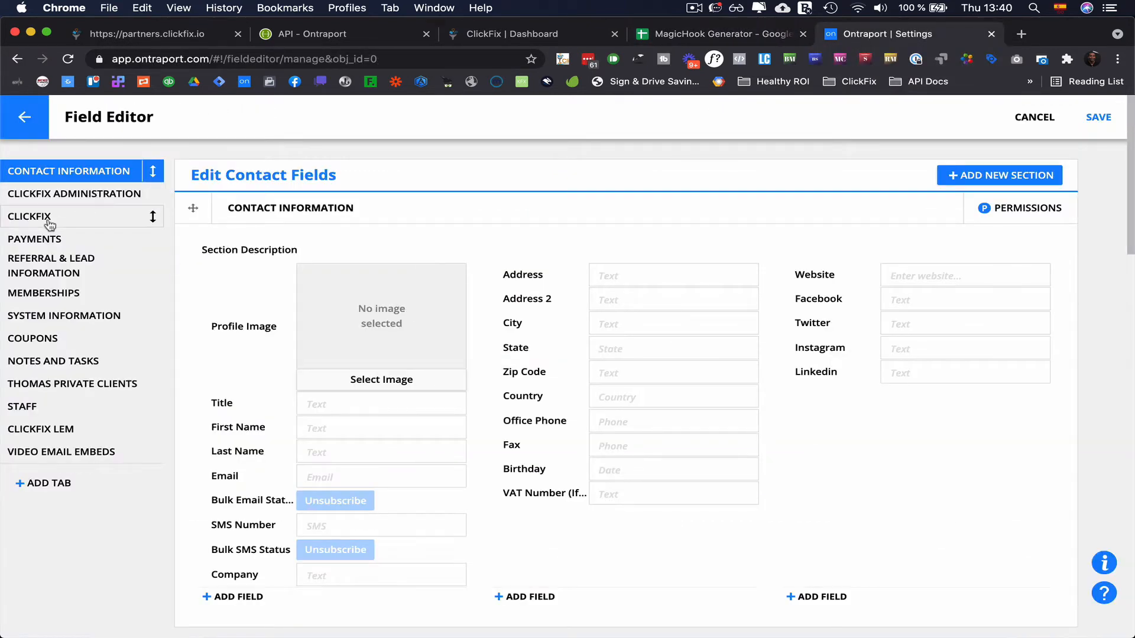
Add a section named PARTNER CENTER STATS to the Referral & Lead Information fields and move it directly below Partner Data.
click(61, 265)
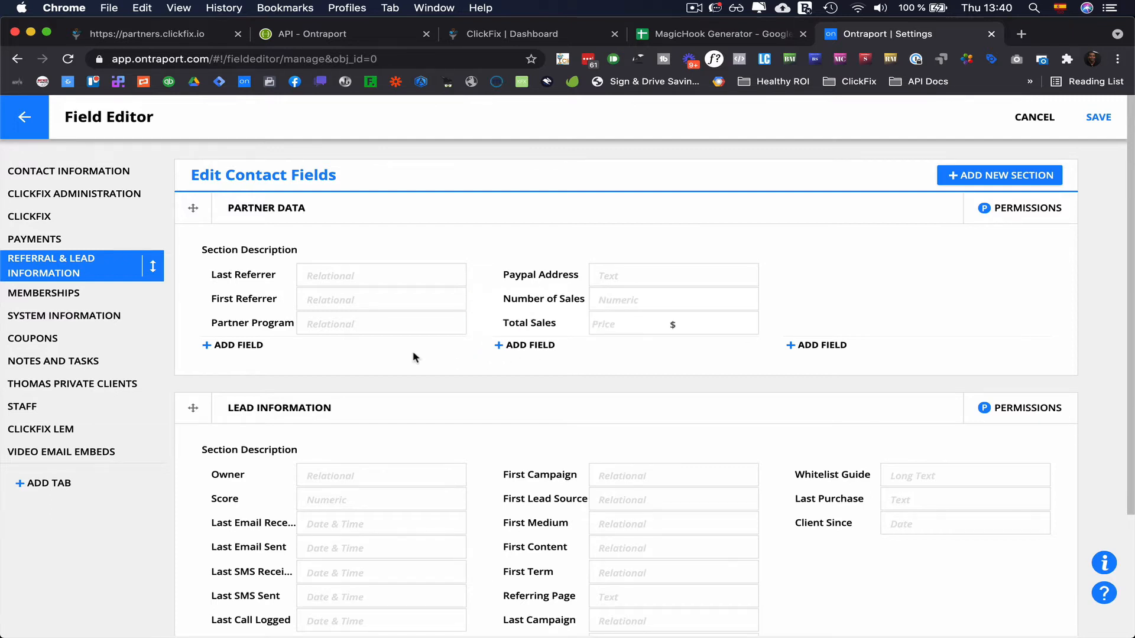
scroll(415, 357, down, 4)
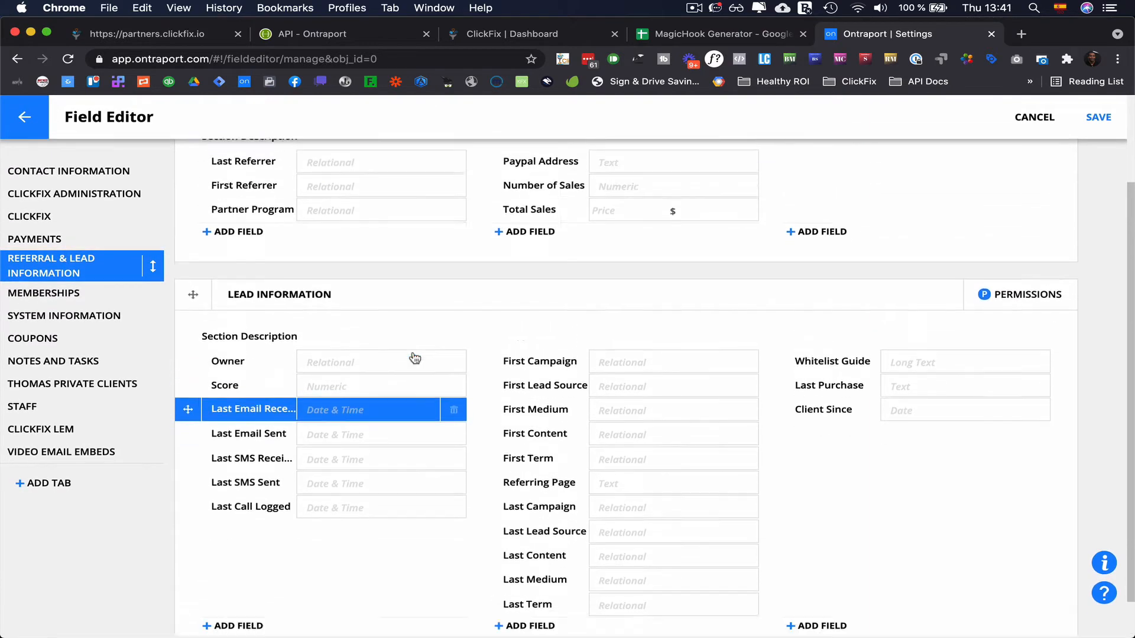
scroll(415, 357, down, 2)
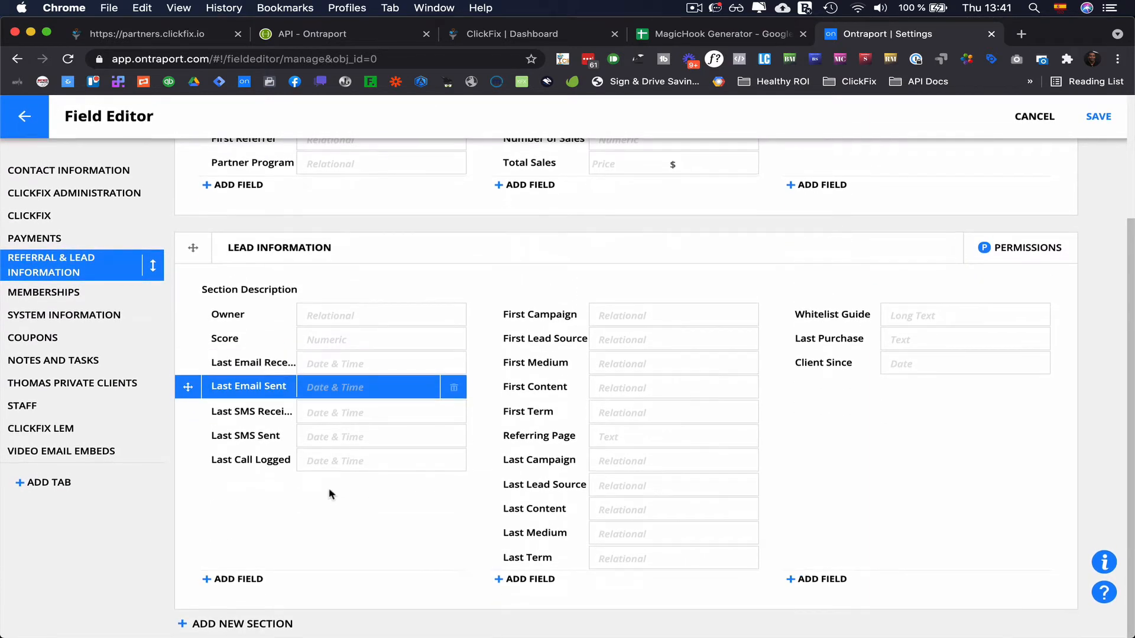
click(245, 618)
scroll(367, 538, down, 5)
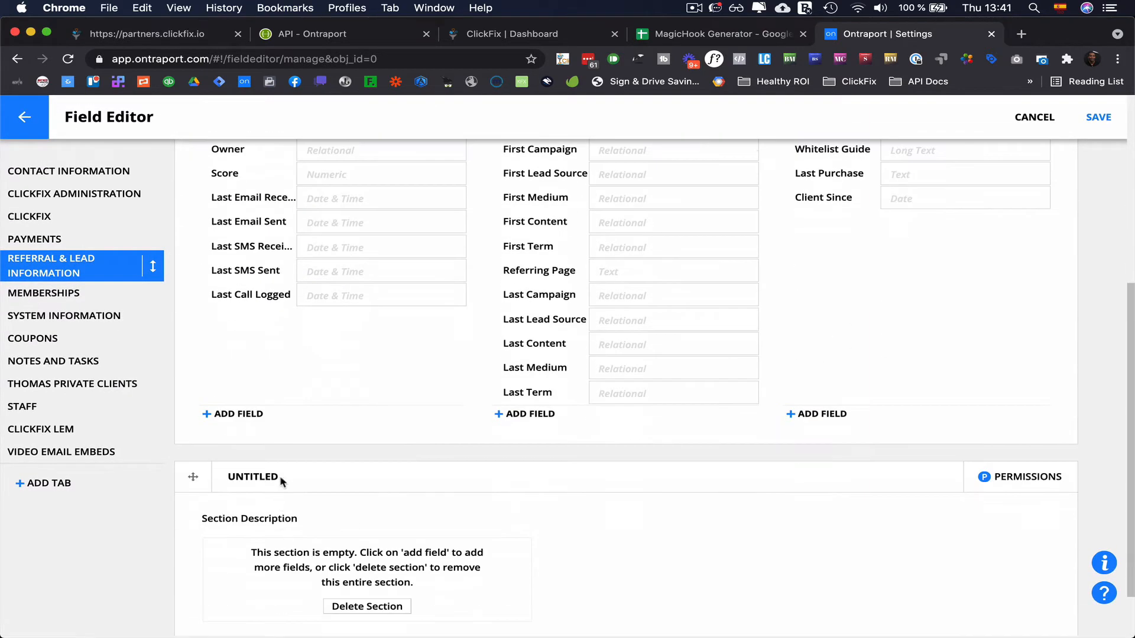
click(257, 476)
text(PARTNER CENTER STATS)
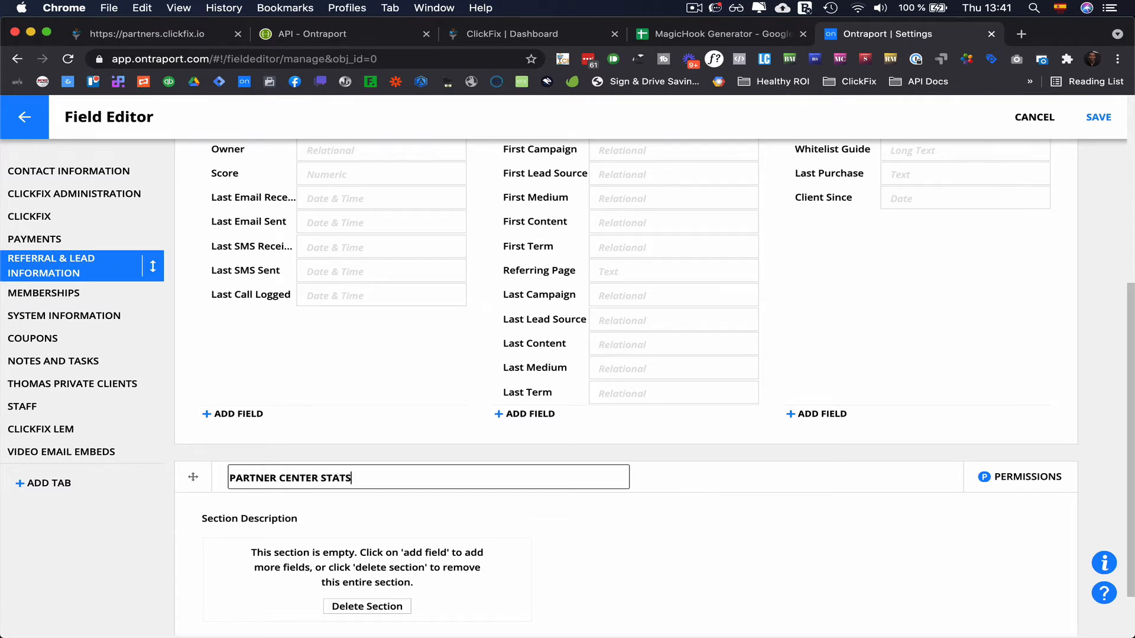
key(Return)
drag(185, 475, 222, 197)
scroll(278, 278, up, 5)
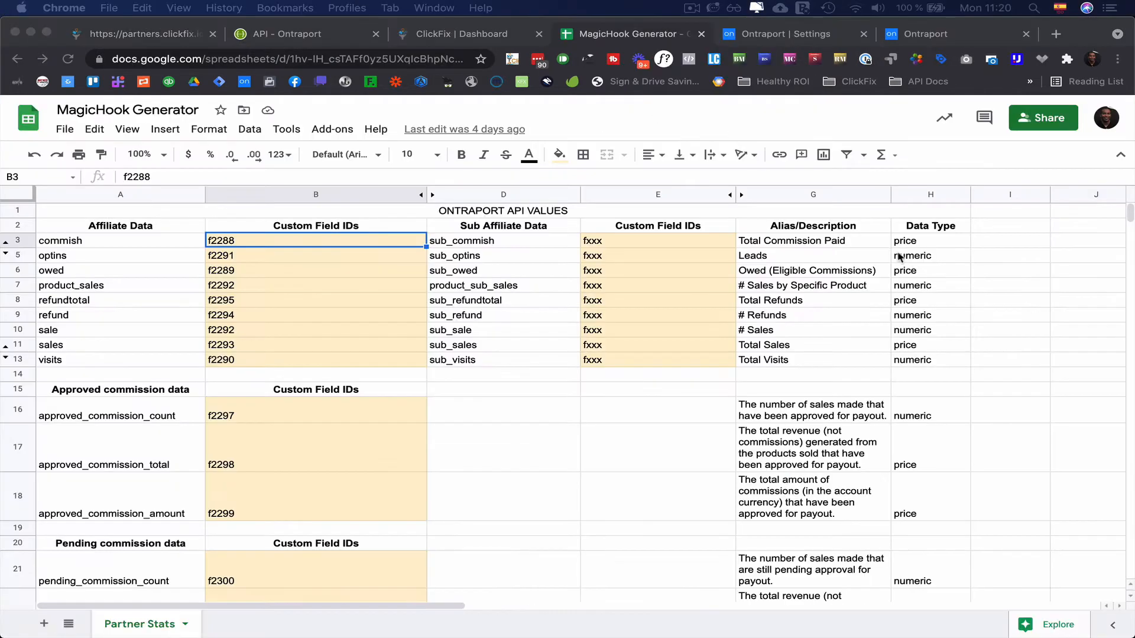
Check the commission data type in the MagicHook Generator spreadsheet and add a Price field named "Total Commission Paid" to Partner Center Stats.
click(906, 238)
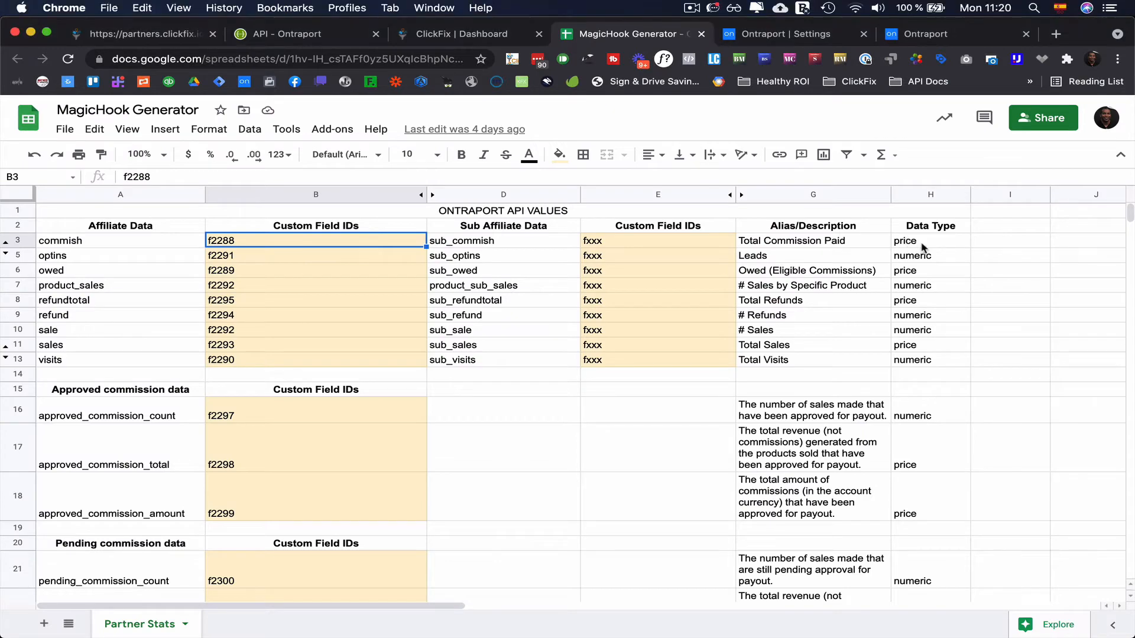
click(921, 244)
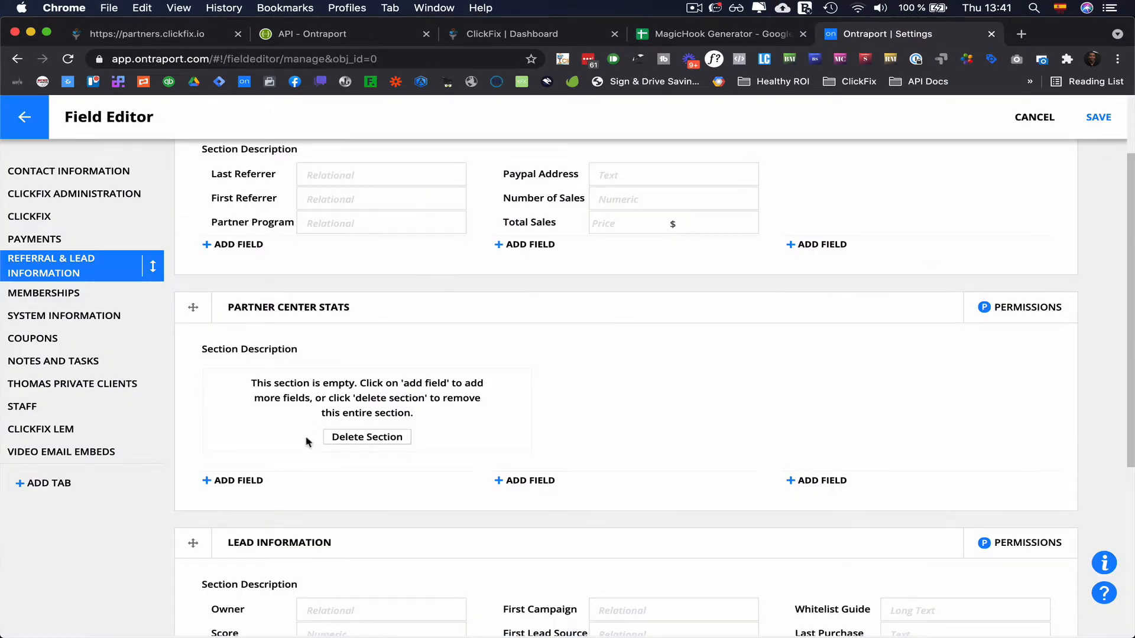
click(246, 480)
click(563, 255)
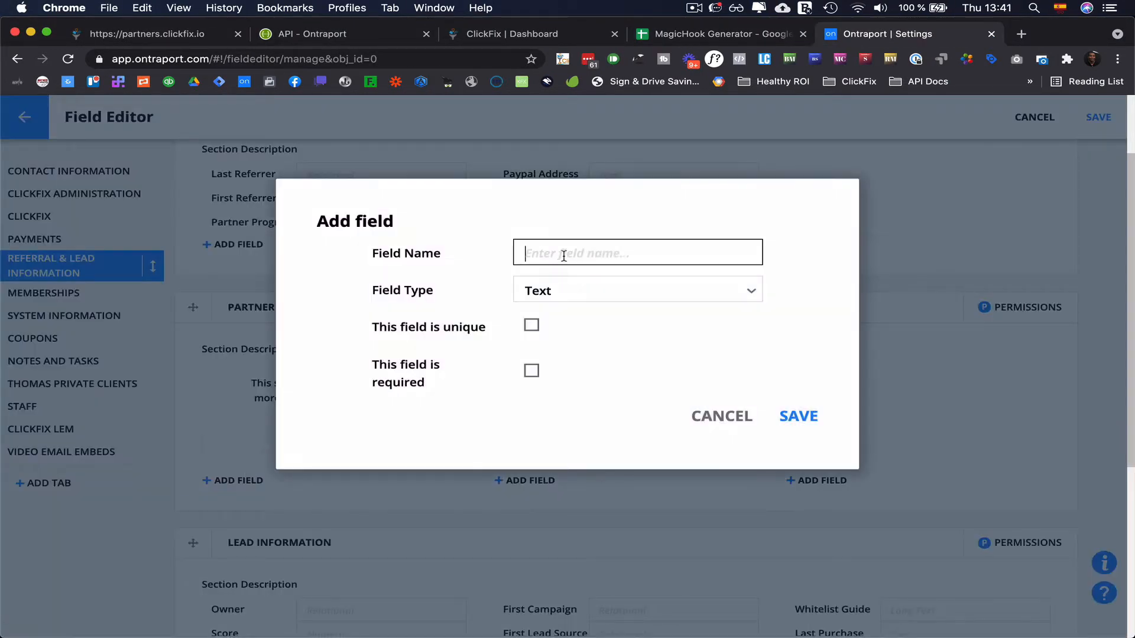
text(Total Commission Paid)
click(592, 289)
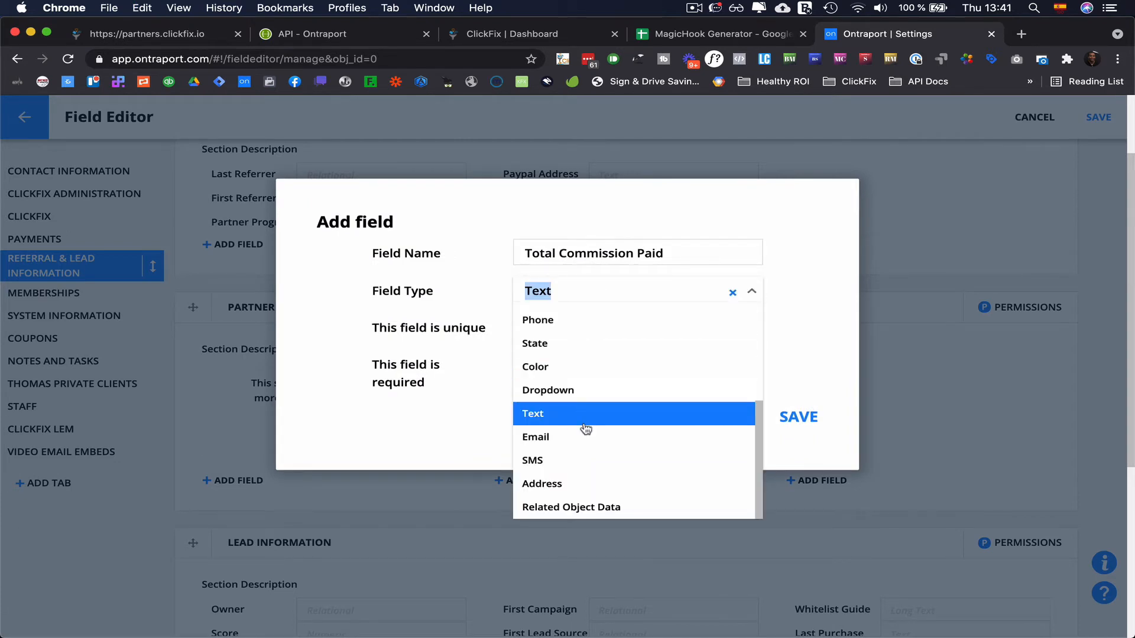
scroll(600, 362, up, 3)
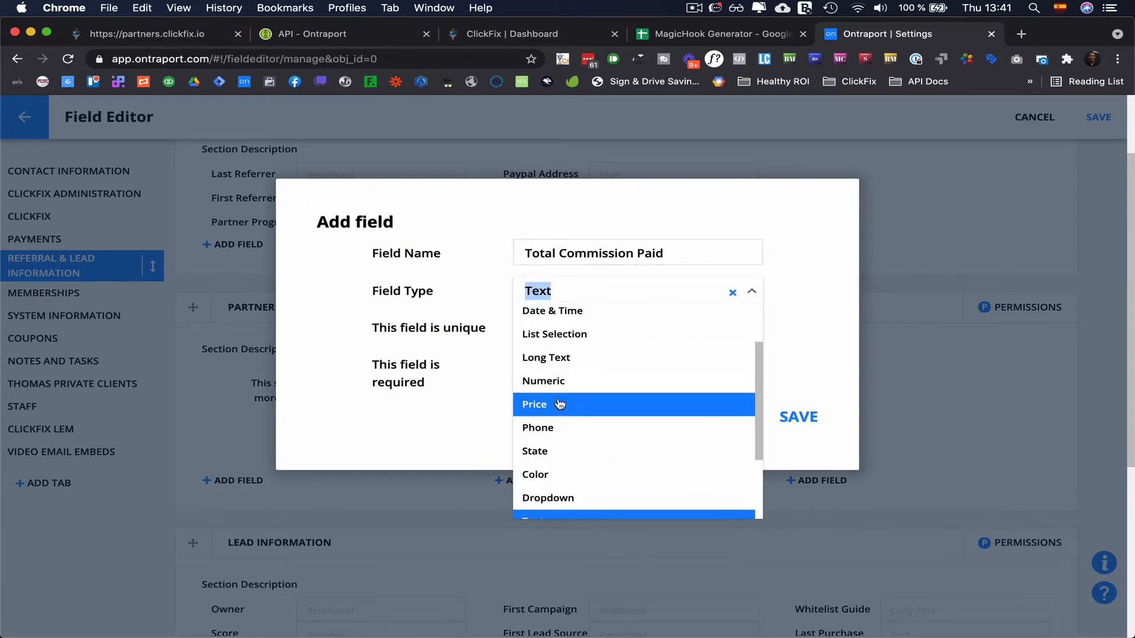
click(558, 404)
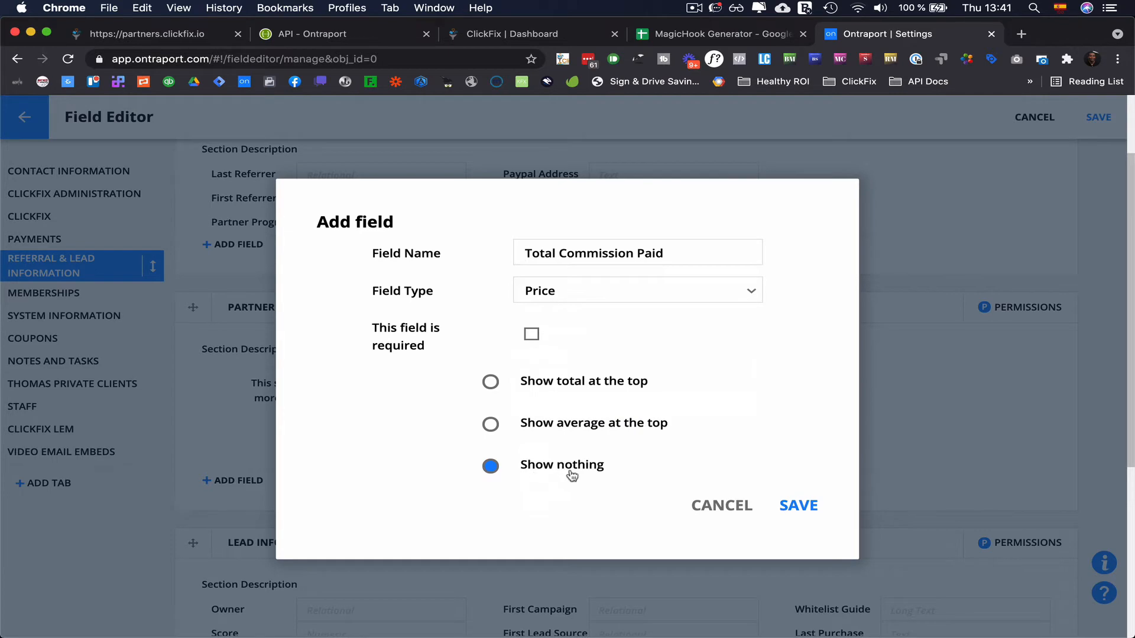
click(798, 507)
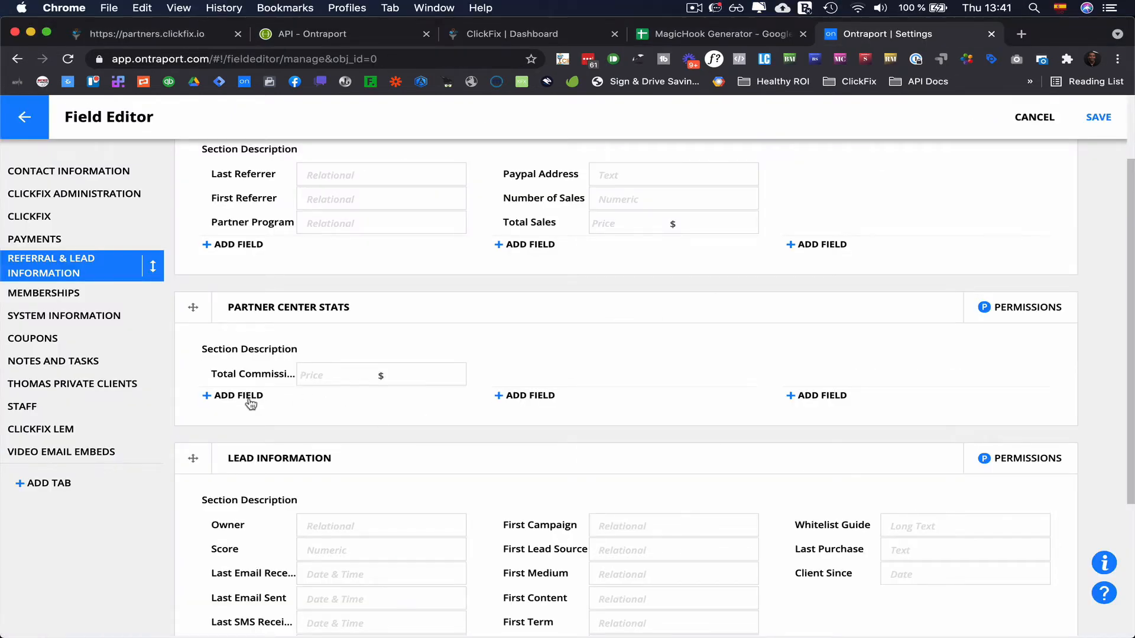
click(249, 400)
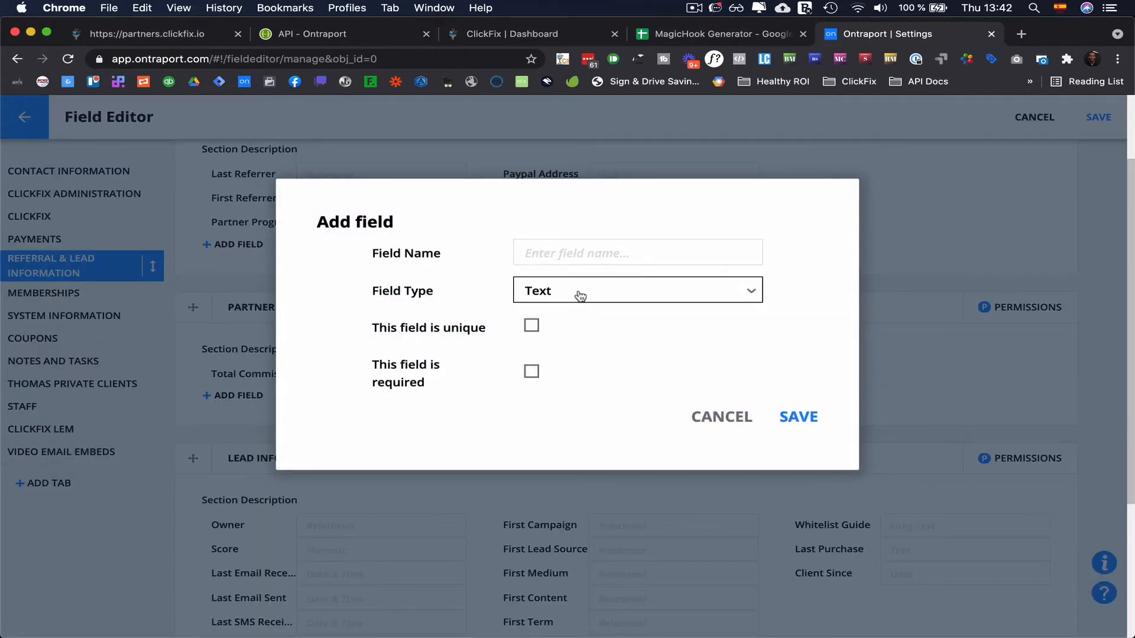
click(580, 294)
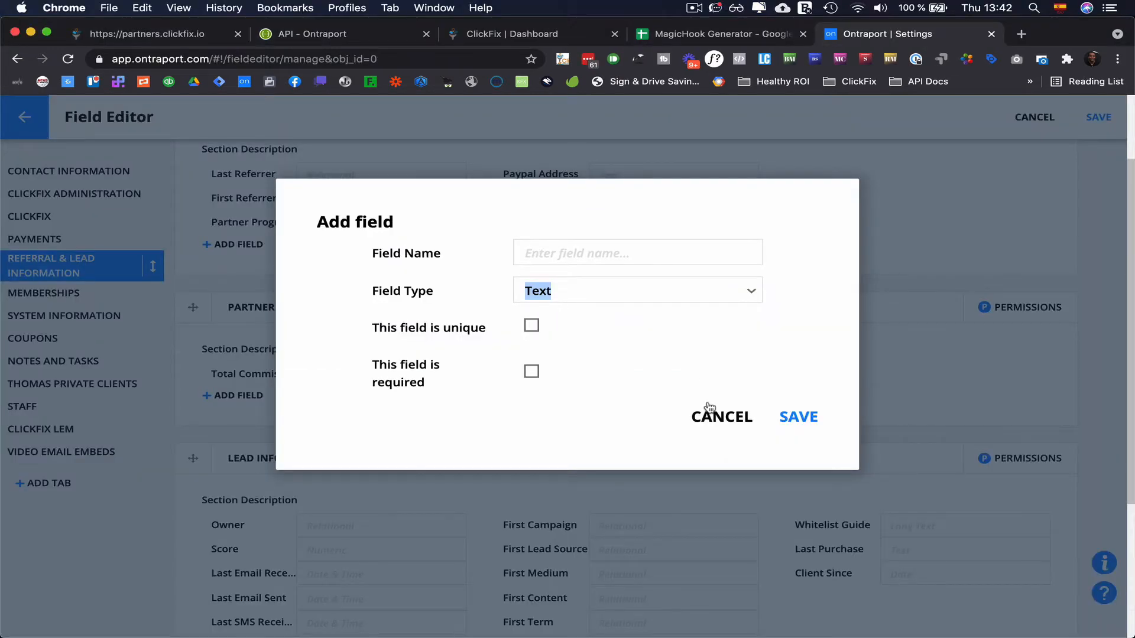
click(718, 412)
scroll(704, 402, up, 2)
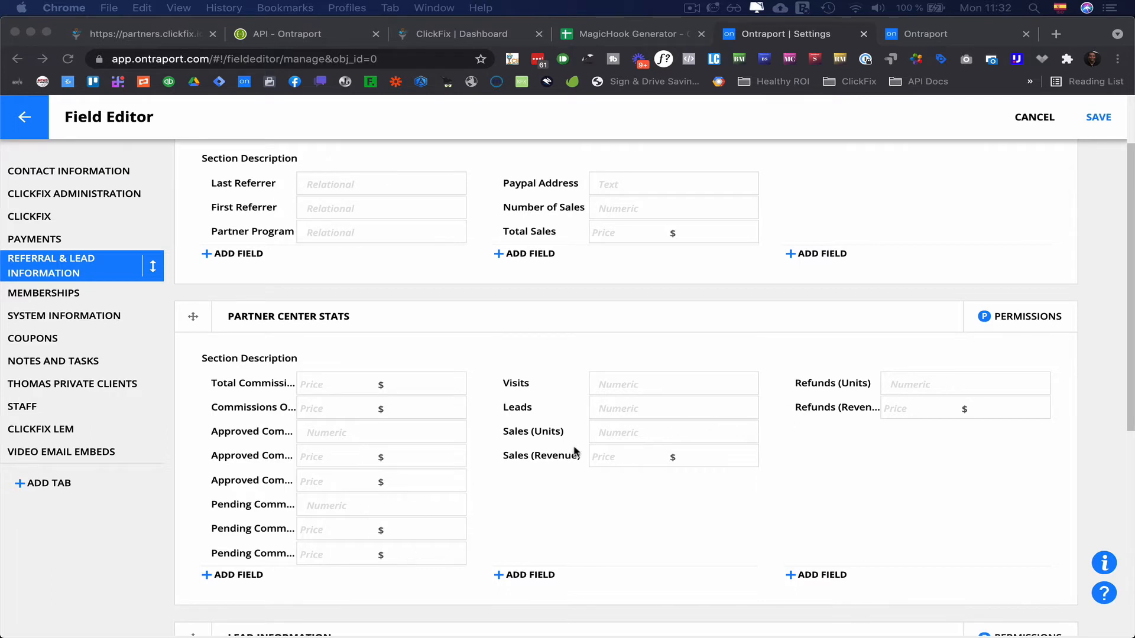
Compare the Partner Center Stats fields with the descriptions and data types in the MagicHook Generator spreadsheet, and save the contact fields.
click(534, 436)
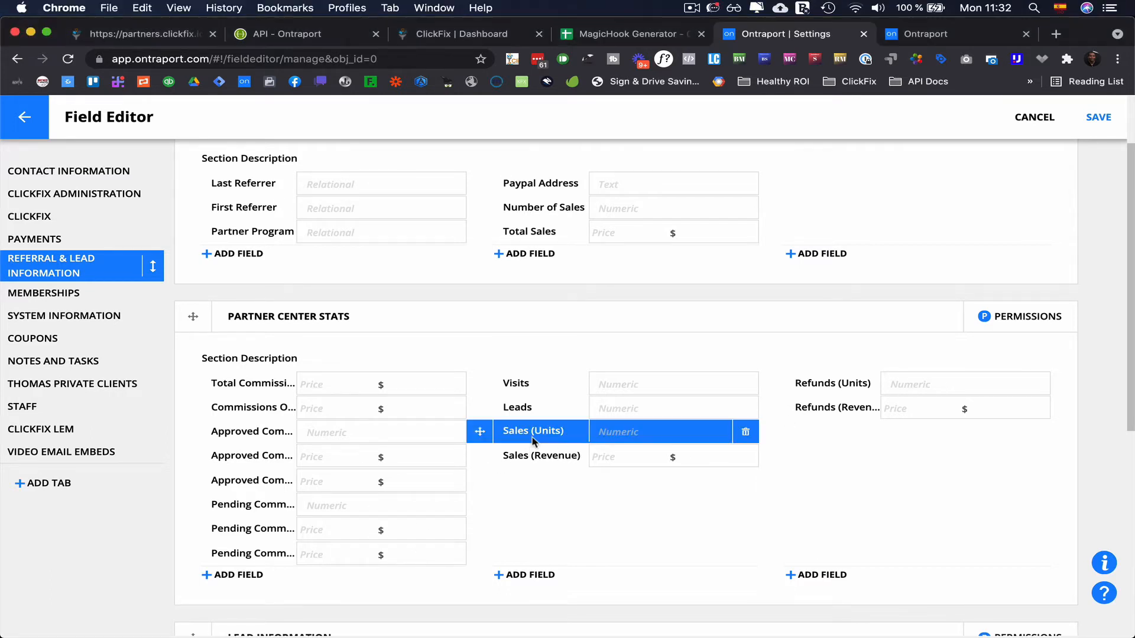
click(536, 456)
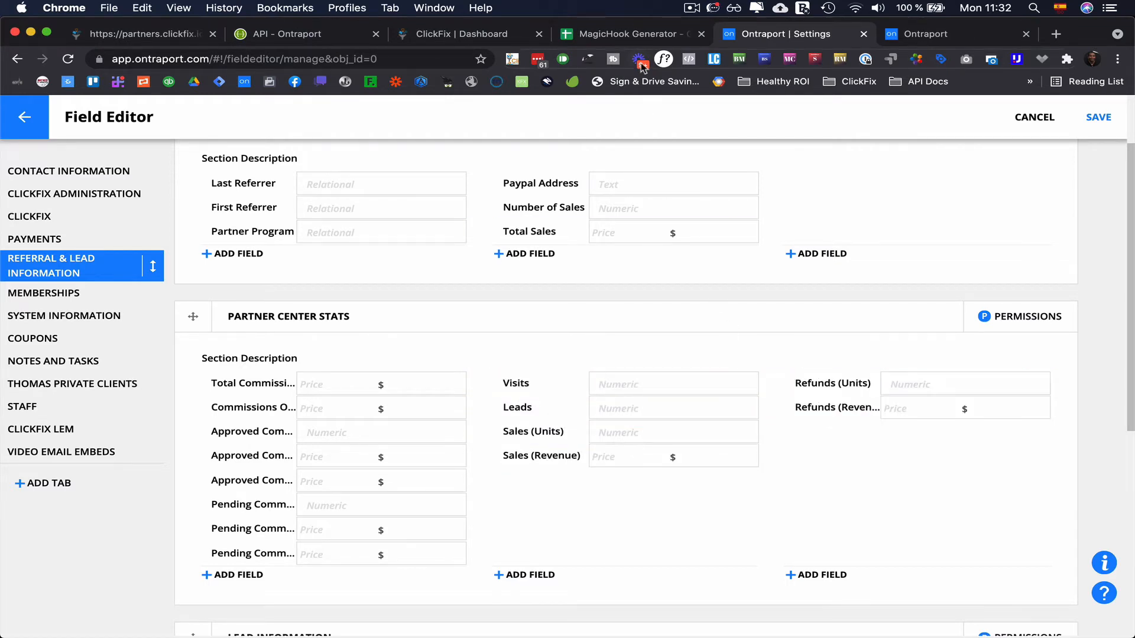
click(619, 39)
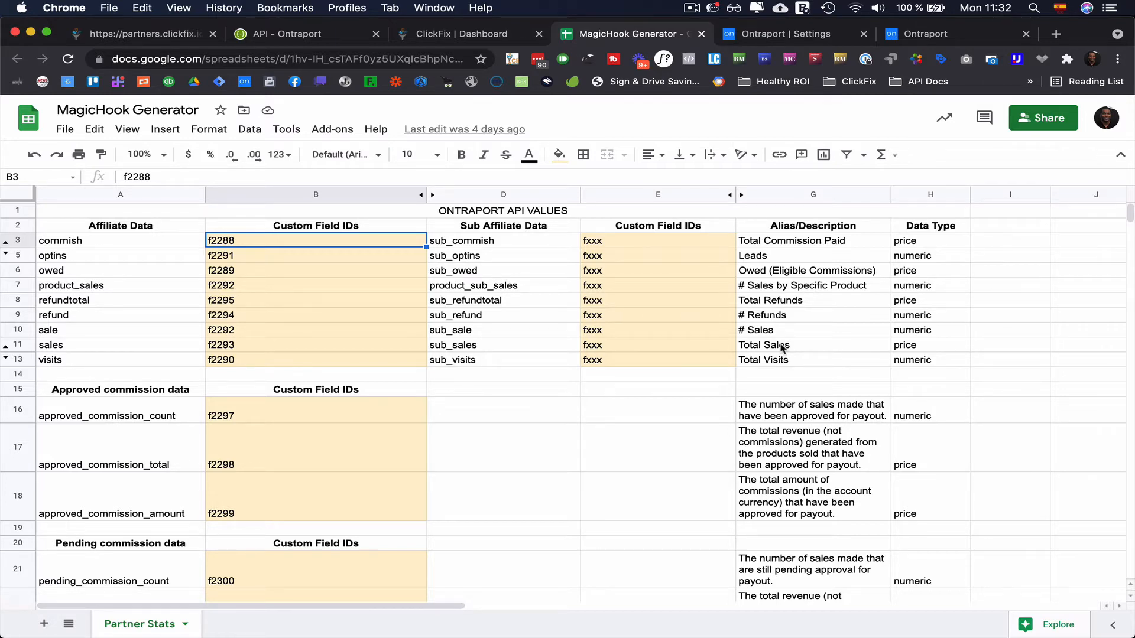
click(779, 35)
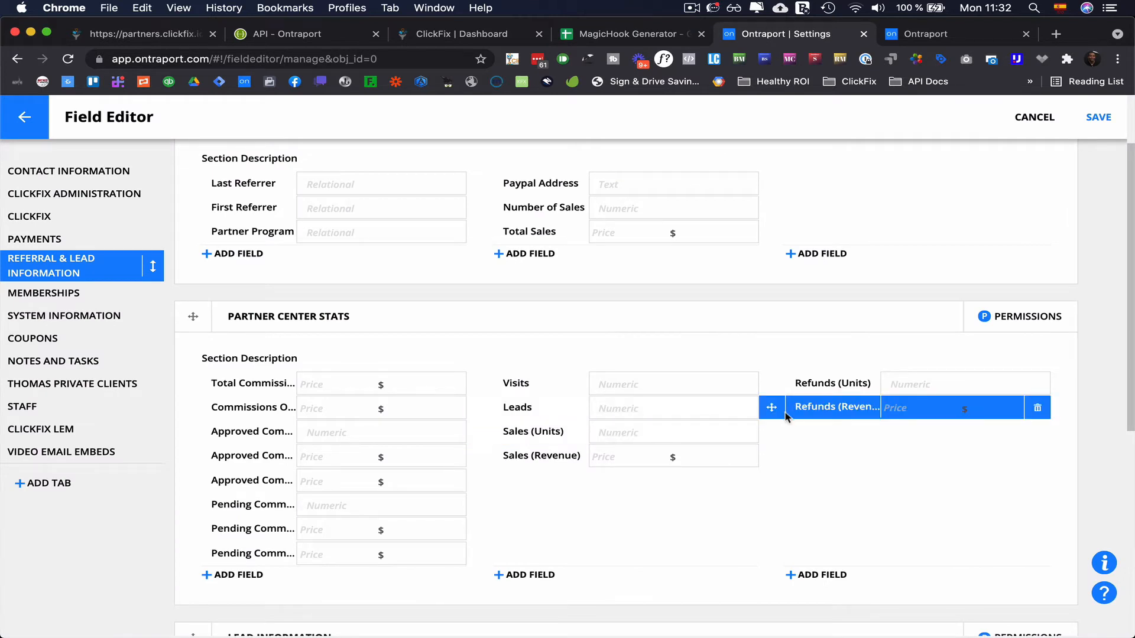
click(1100, 120)
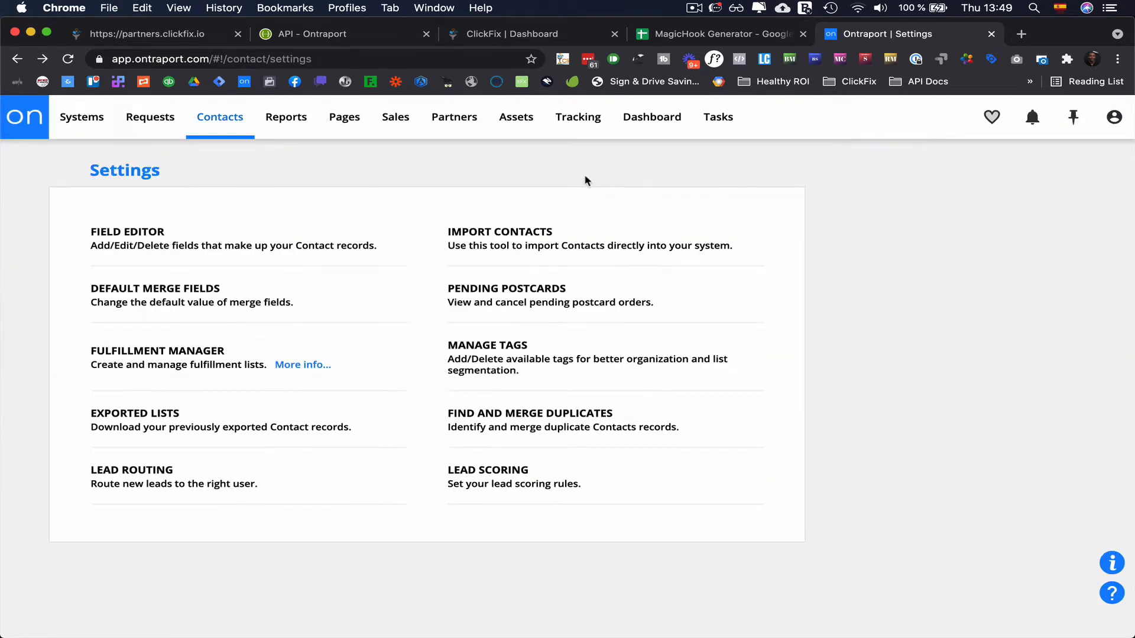
Open the #ClickFix #Sales Partner Center Dashboard landing page and replace the VISITORS placeholder with the Visits merge field.
click(337, 125)
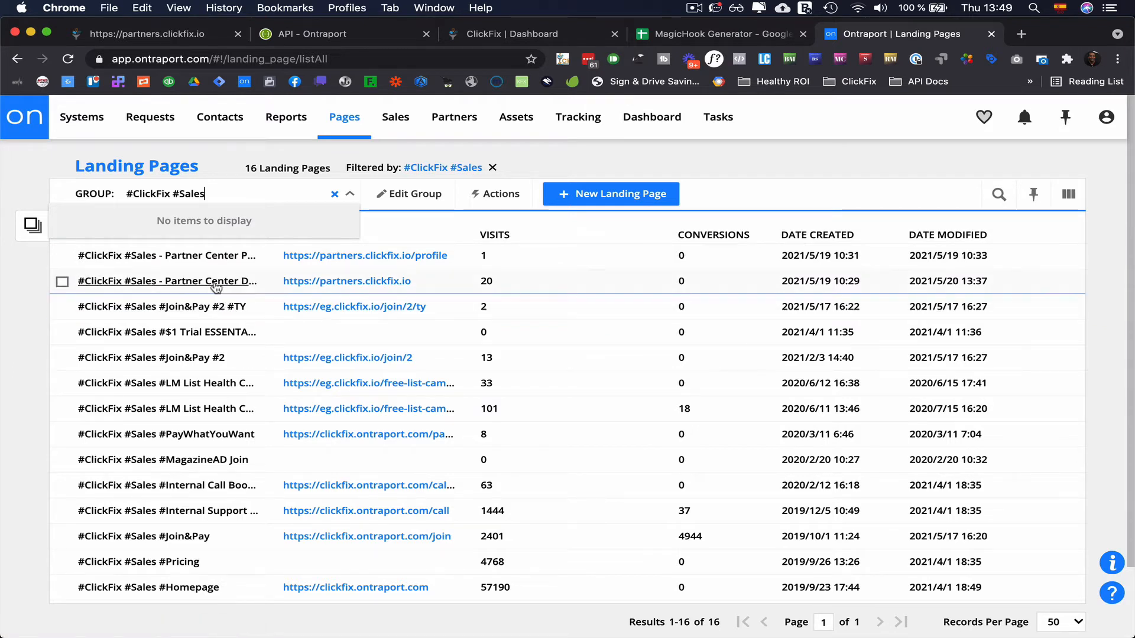
click(216, 280)
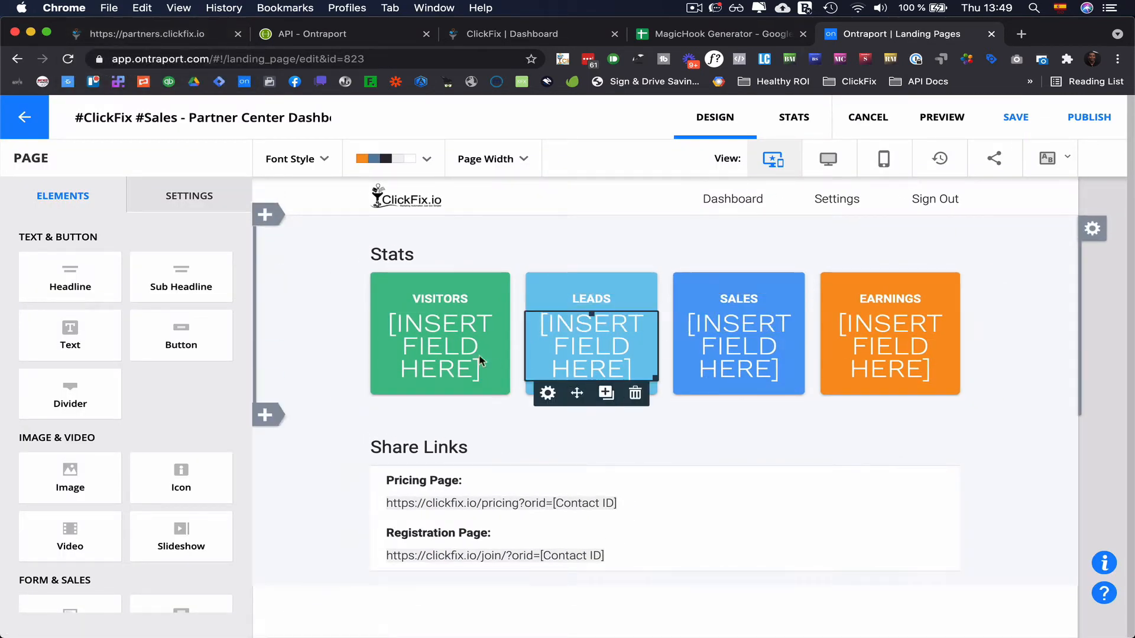
click(456, 347)
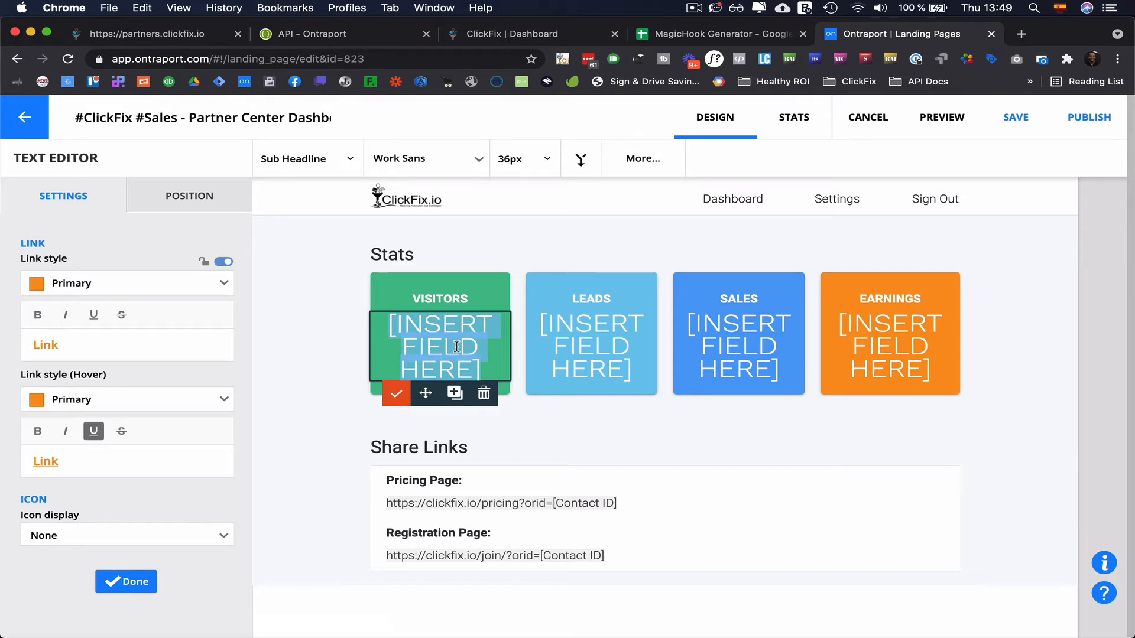
click(577, 162)
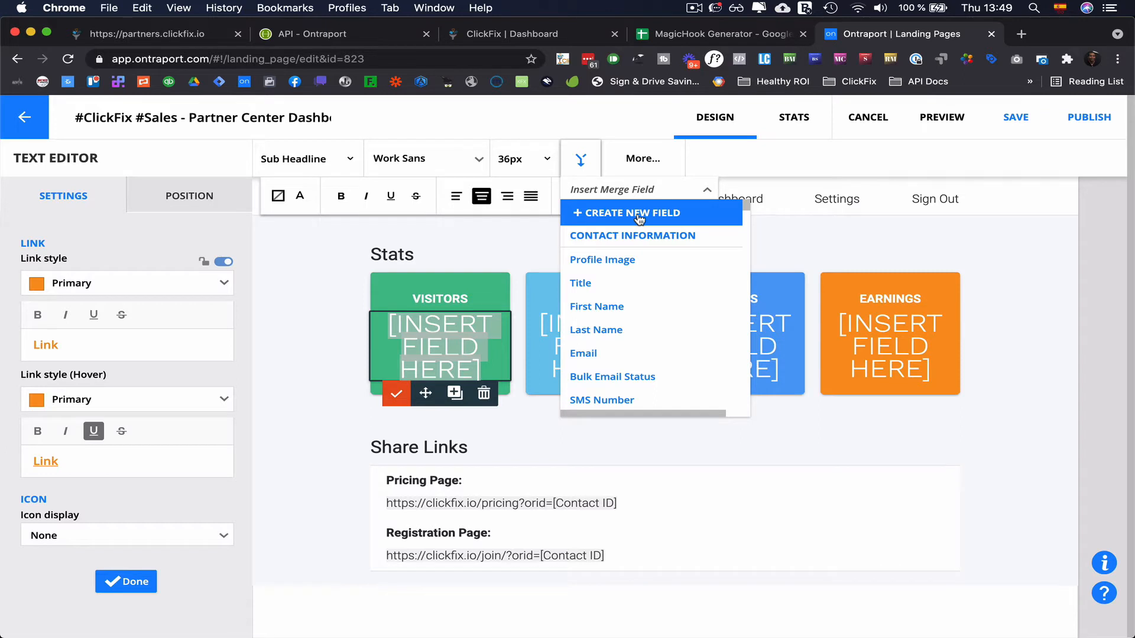
text(vi)
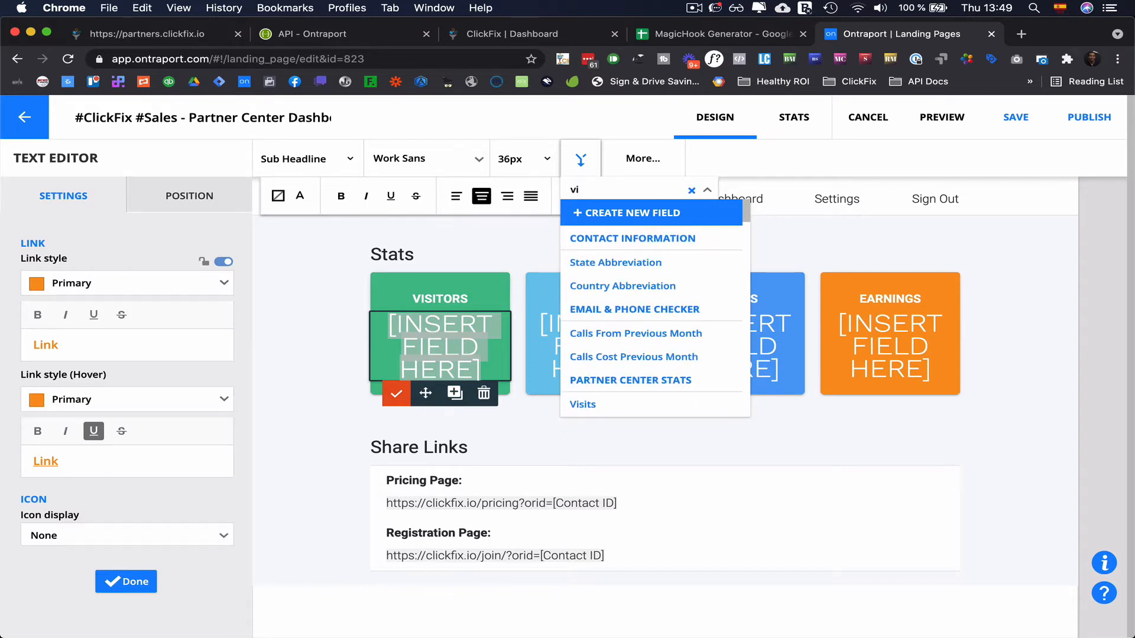
text(si)
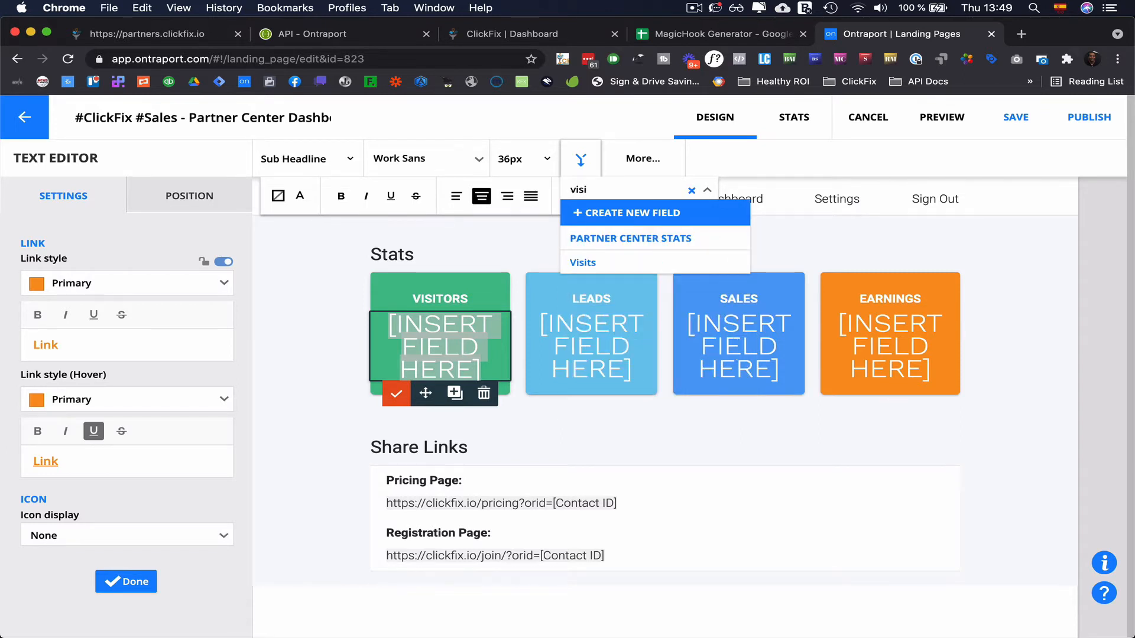
click(619, 263)
Replace the placeholder in the LEADS box with the Leads merge field from Partner Center Stats.
click(584, 346)
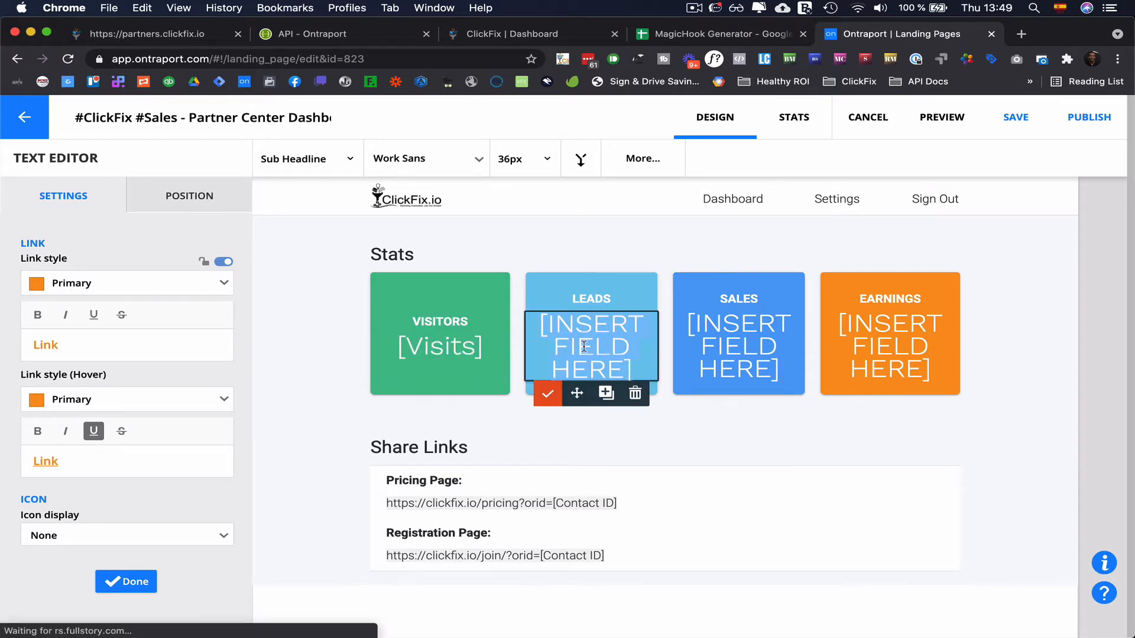
click(582, 164)
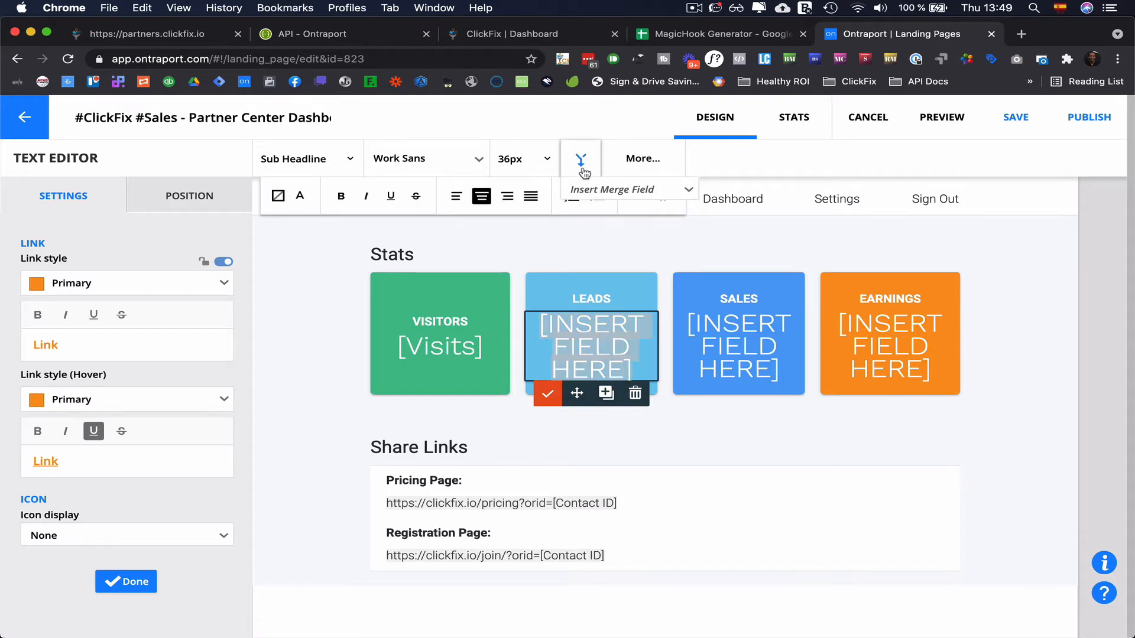
click(588, 189)
text(lead)
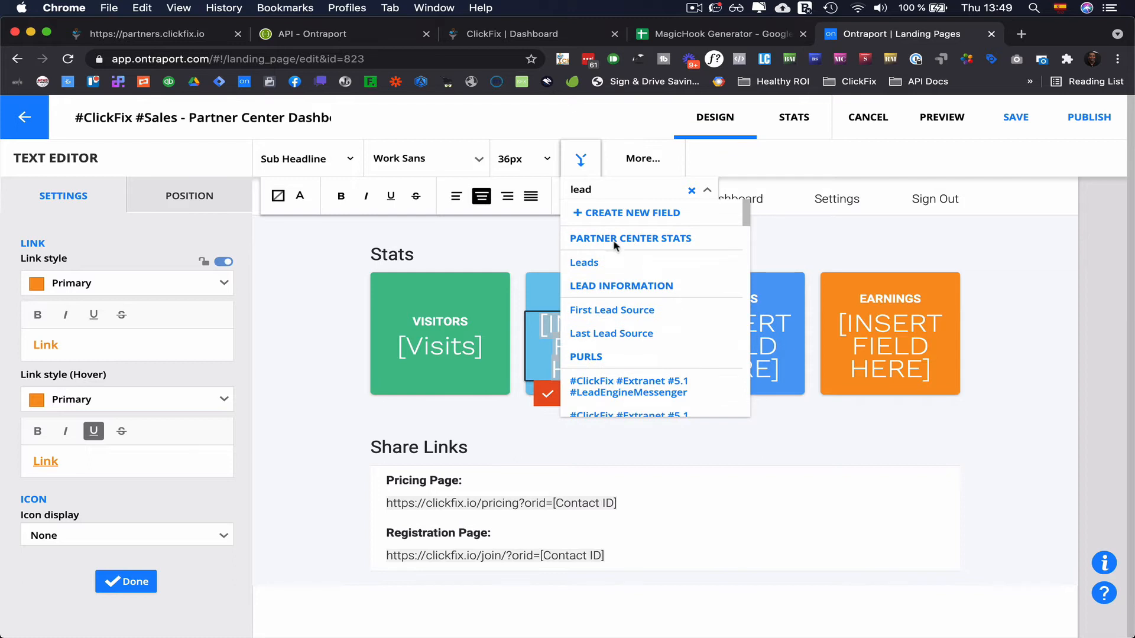
click(624, 266)
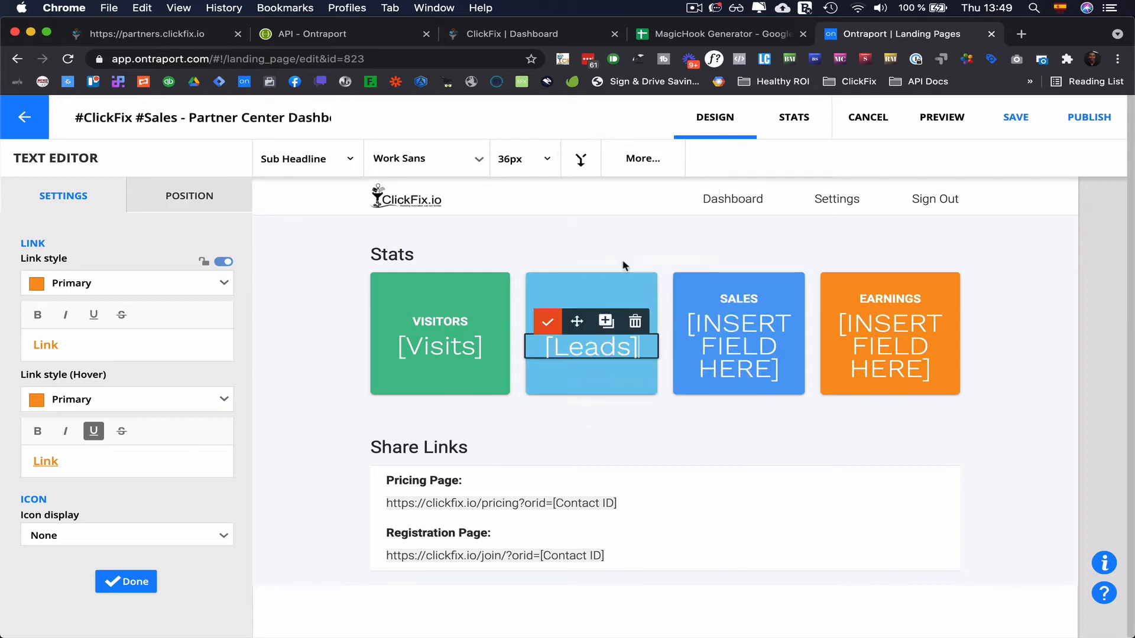
Replace the placeholder in the SALES box with the Sales (Units) merge field.
triple_click(754, 367)
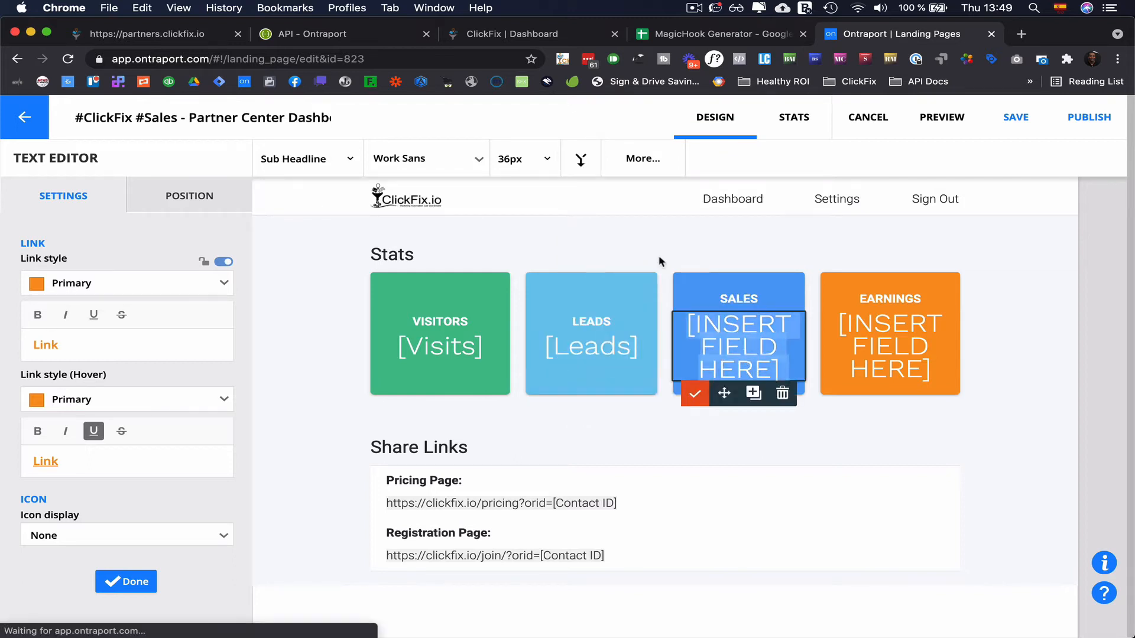
click(582, 161)
text(unit)
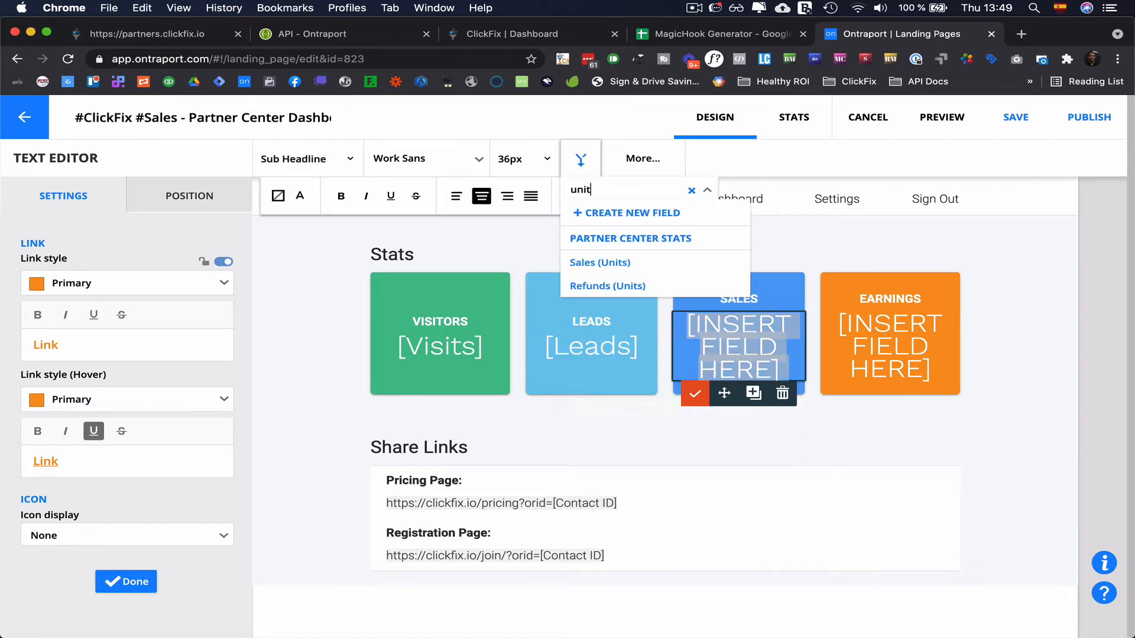
click(616, 266)
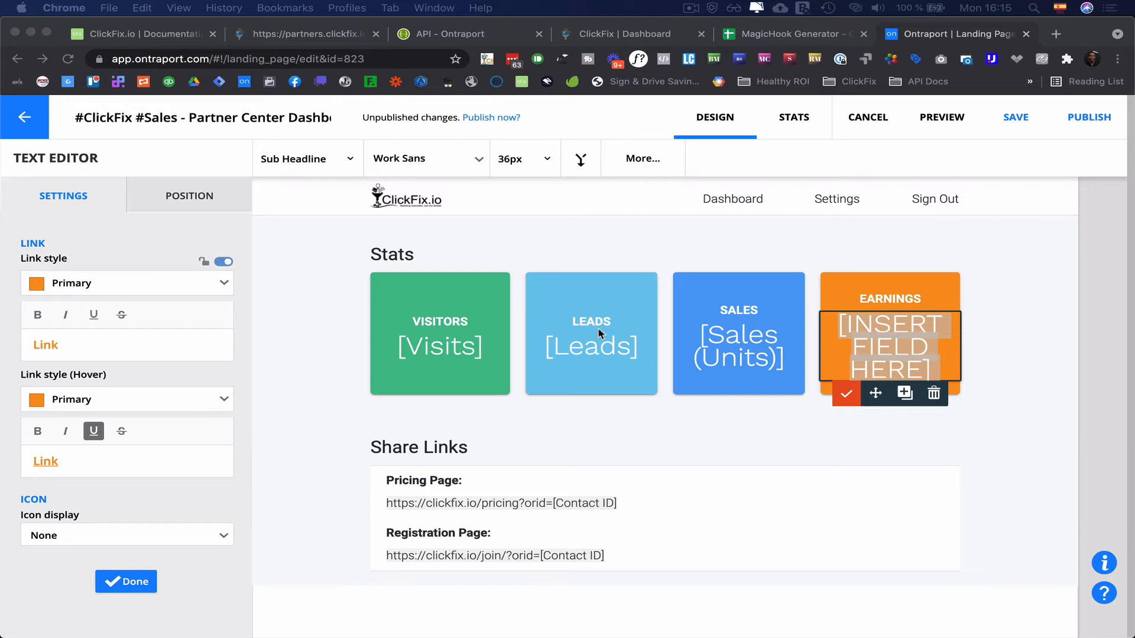
Finish editing the EARNINGS text and open the landing page's custom header code.
click(201, 198)
click(136, 595)
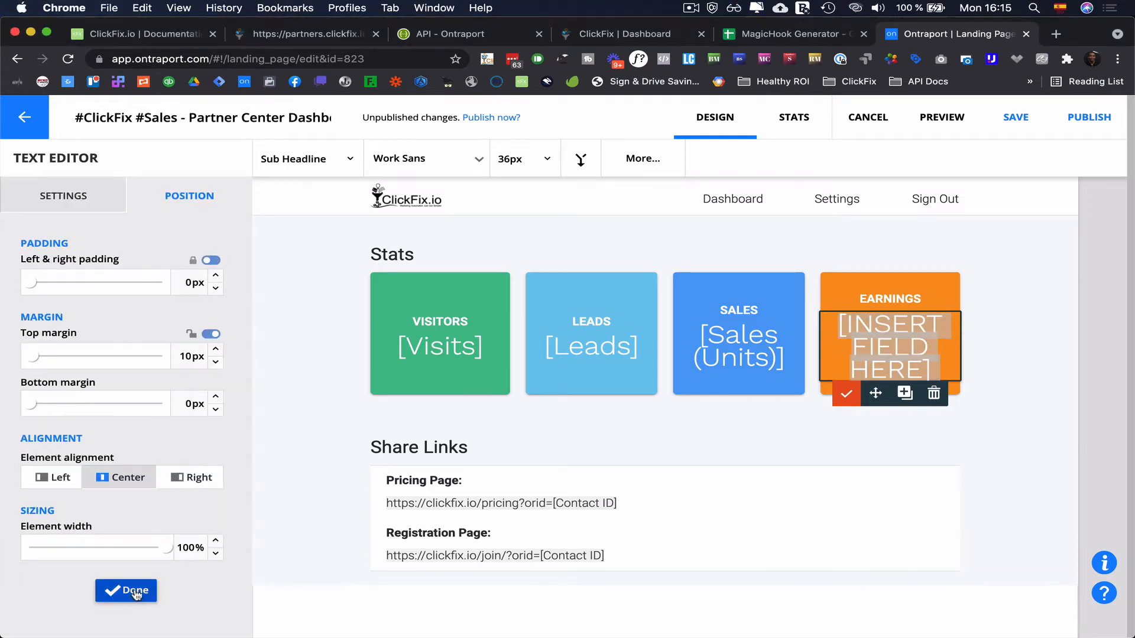
click(195, 201)
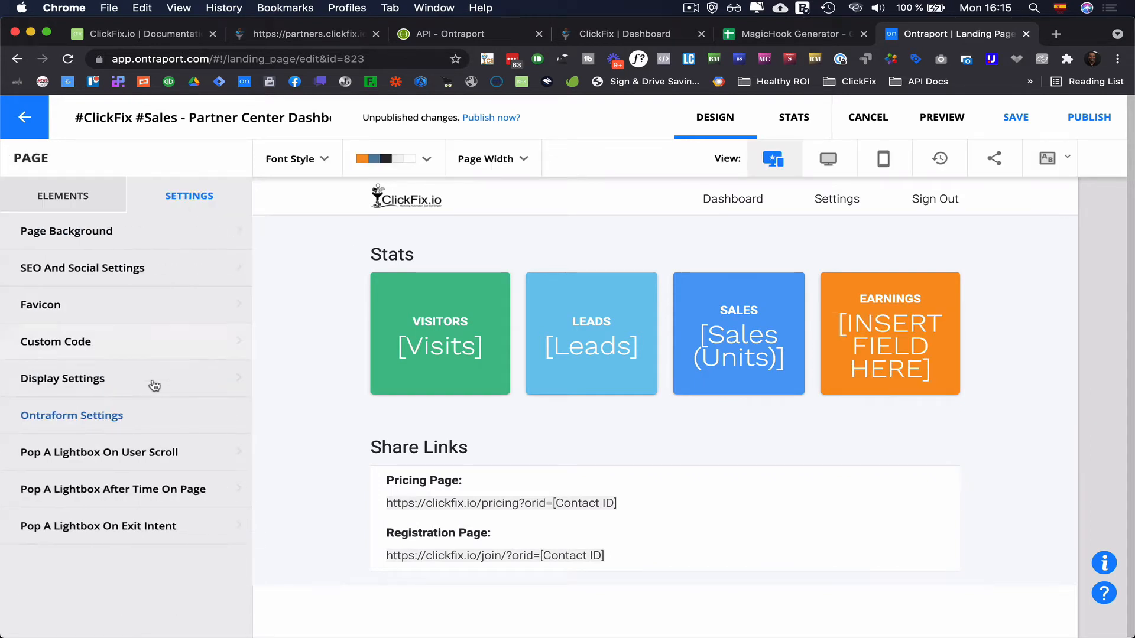
click(140, 340)
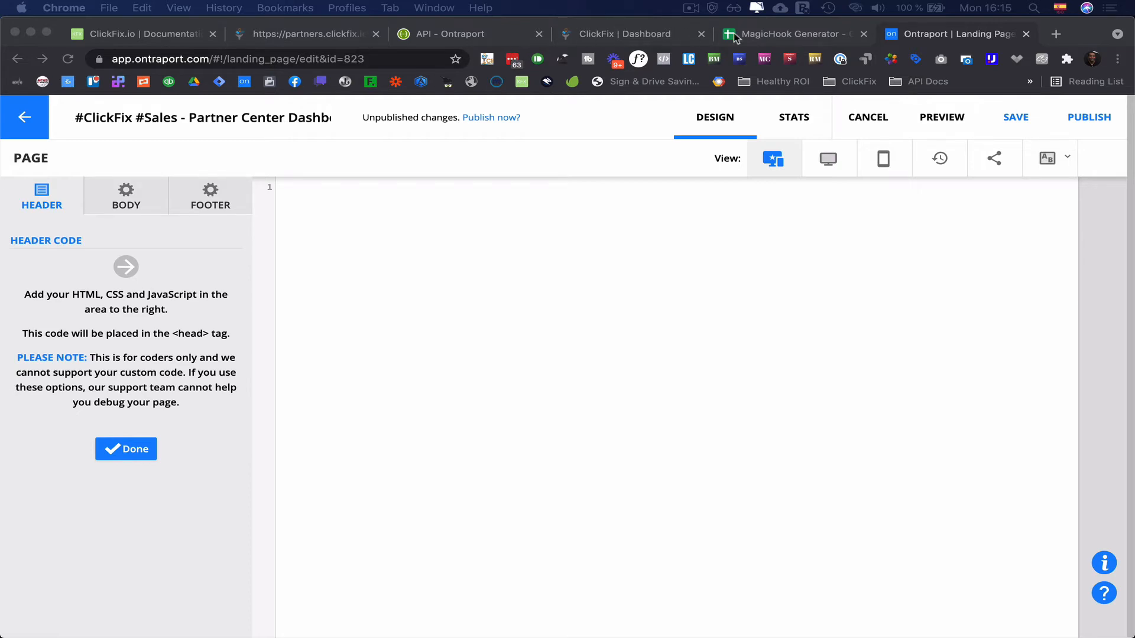
Copy the klikfx.com/js/1 import script from the ClickFix Shortcodes documentation and paste it into the Ontraport page's header code.
click(144, 37)
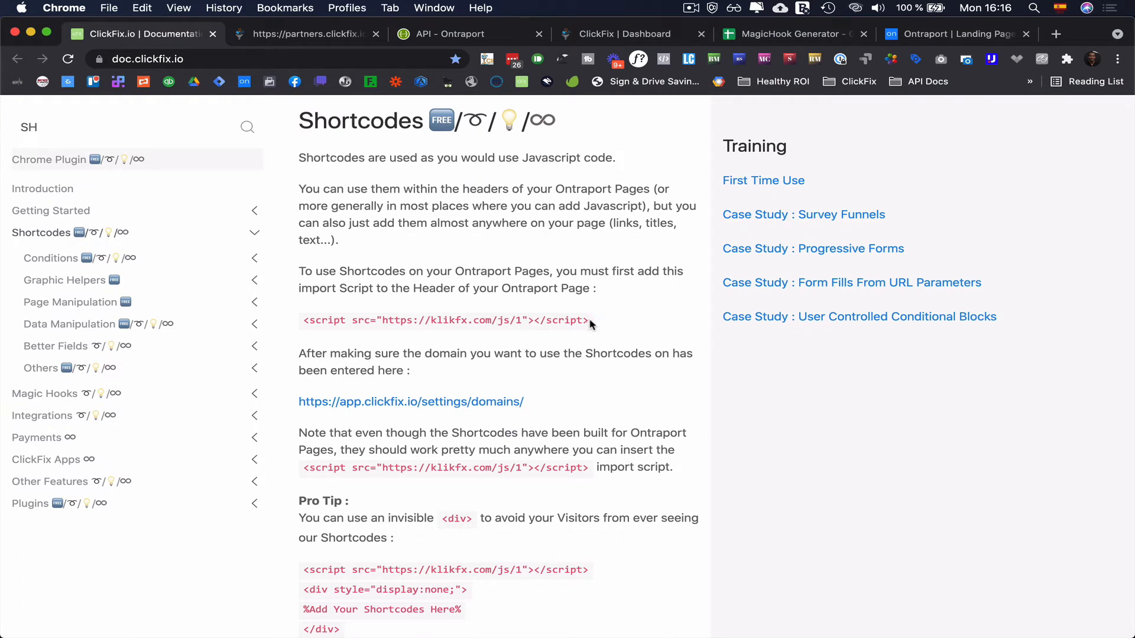
drag(590, 324, 293, 332)
key(super+c)
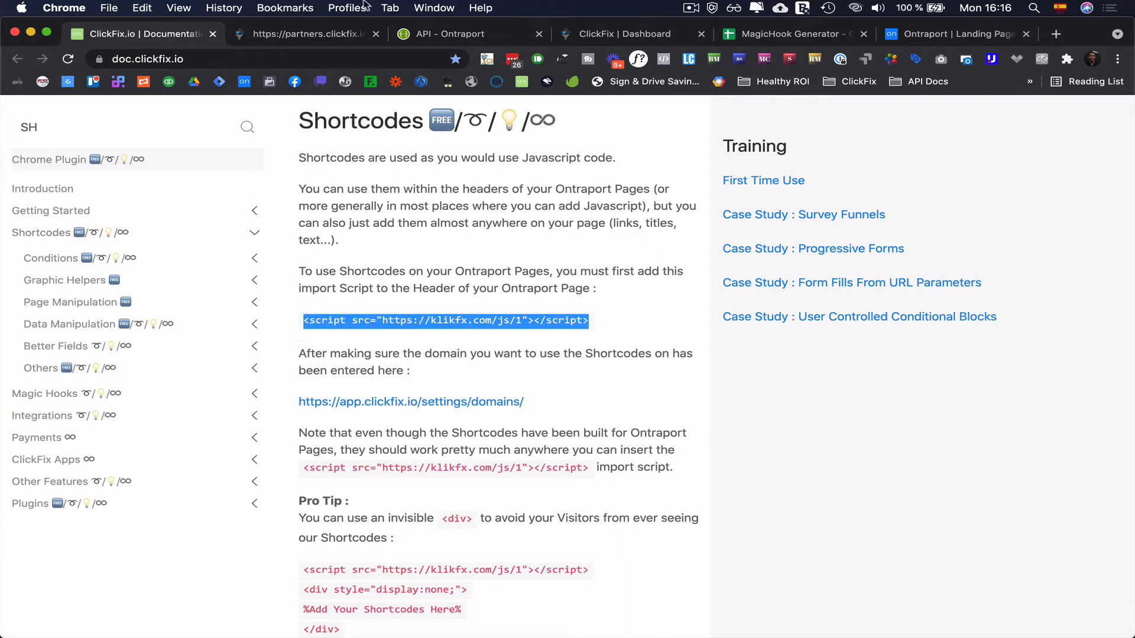
click(308, 33)
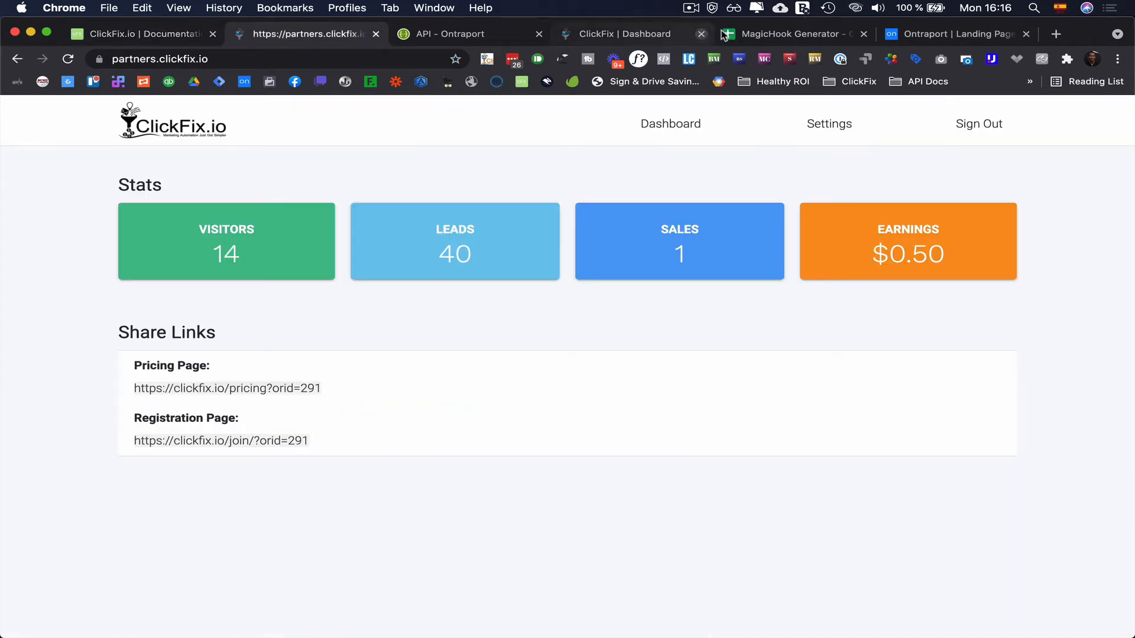
click(921, 36)
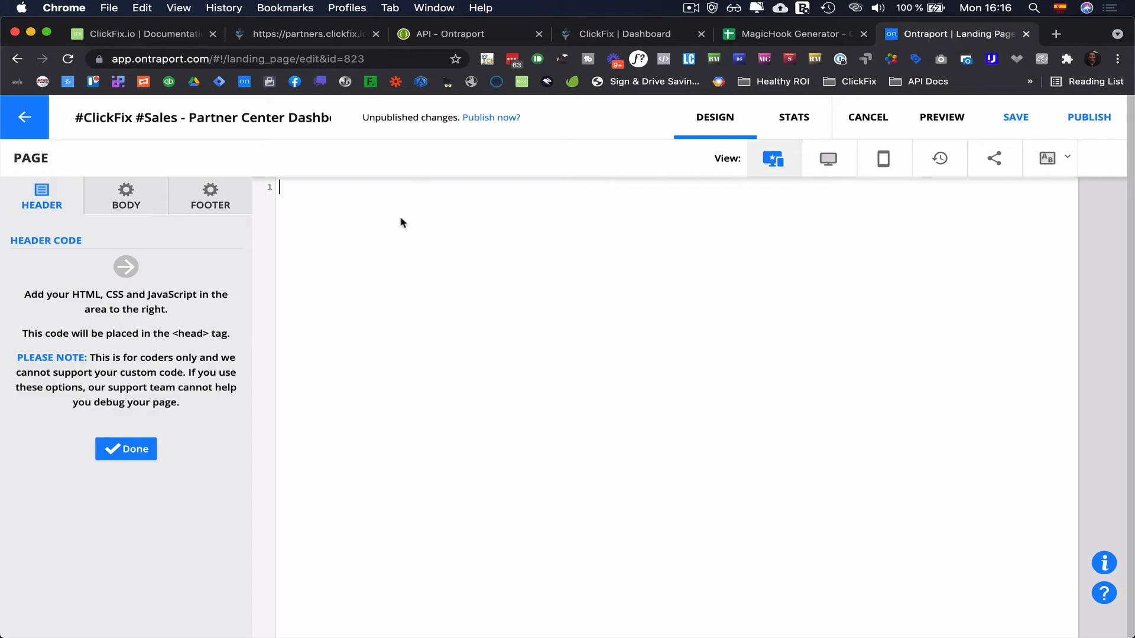
key(super+v)
key(Return)
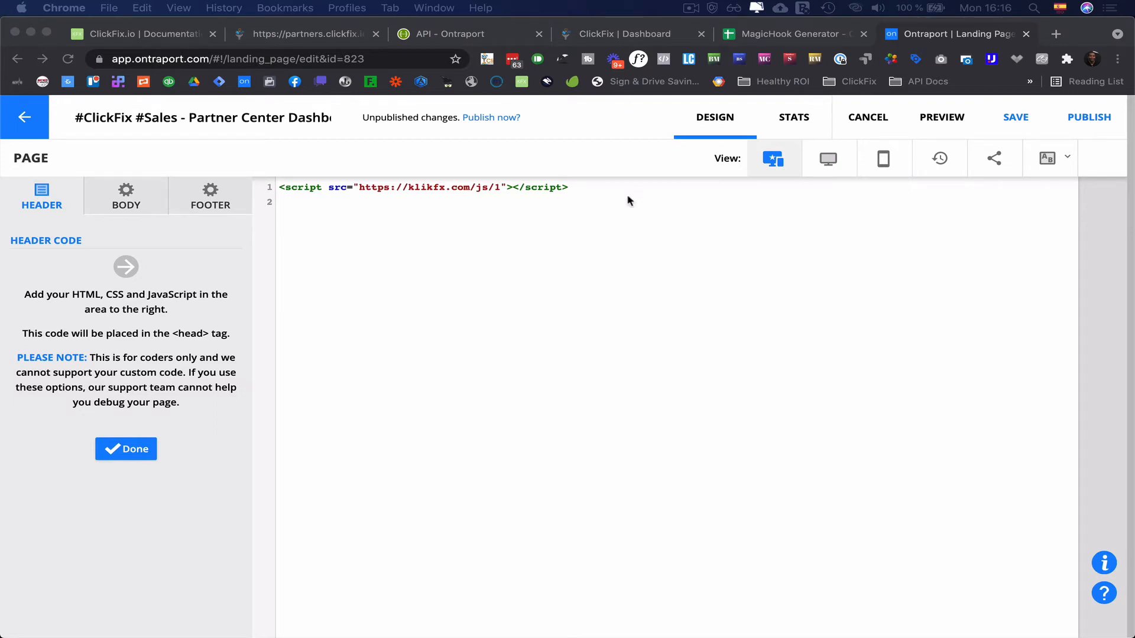
Add a div with style "display:none;" and an empty line inside it below the import script in the header code.
click(371, 229)
text(<div style="display:none;">)
key(Return)
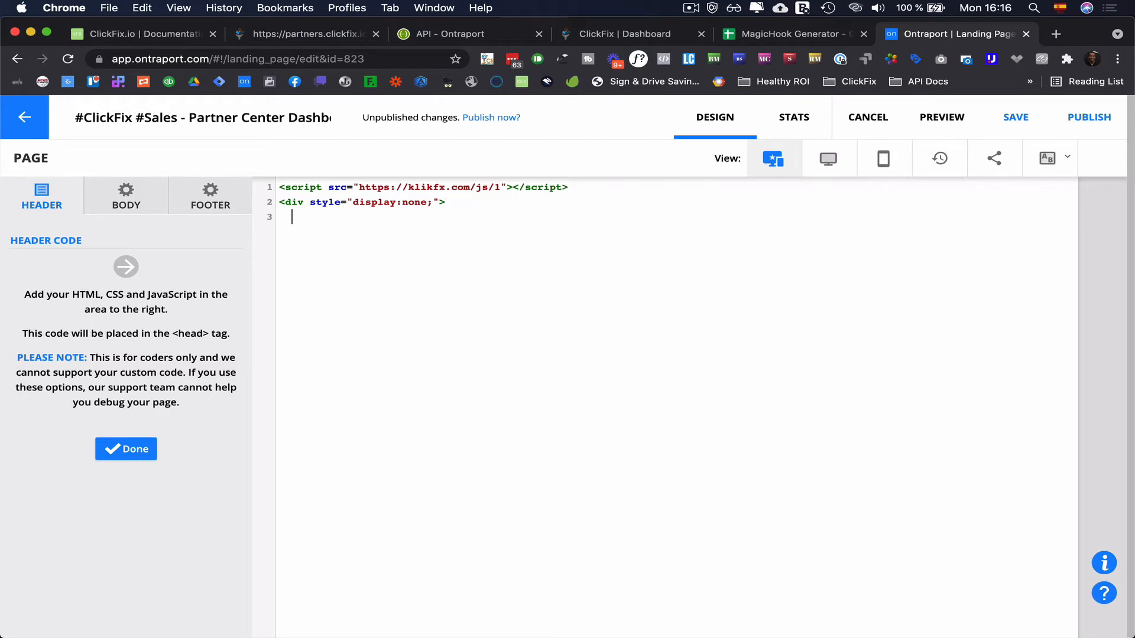
key(Return)
text(</div>)
click(333, 215)
key(super+s)
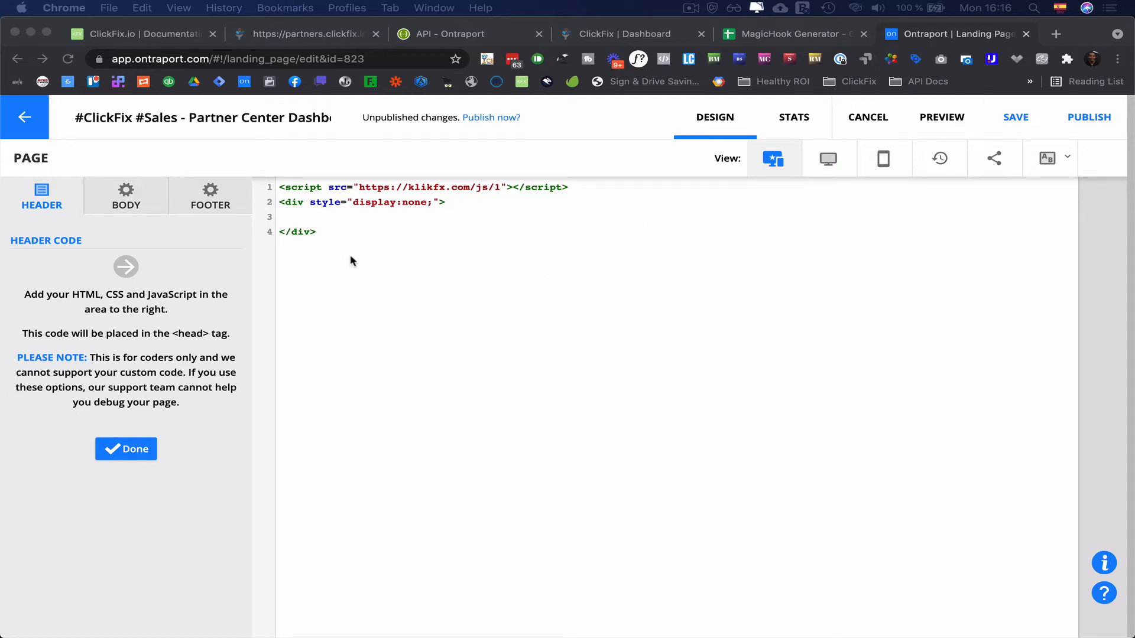
Begin a shortcode inside the hidden div with "[ToNumber $approved=" and close the header code.
click(362, 225)
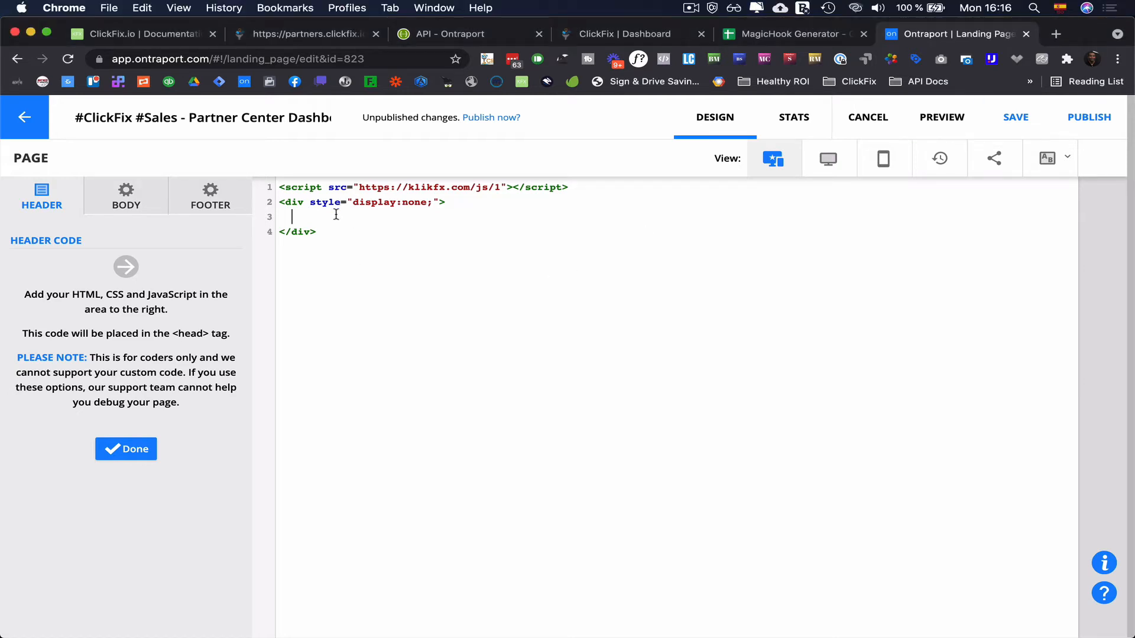
text([ToNumber)
text($approved)
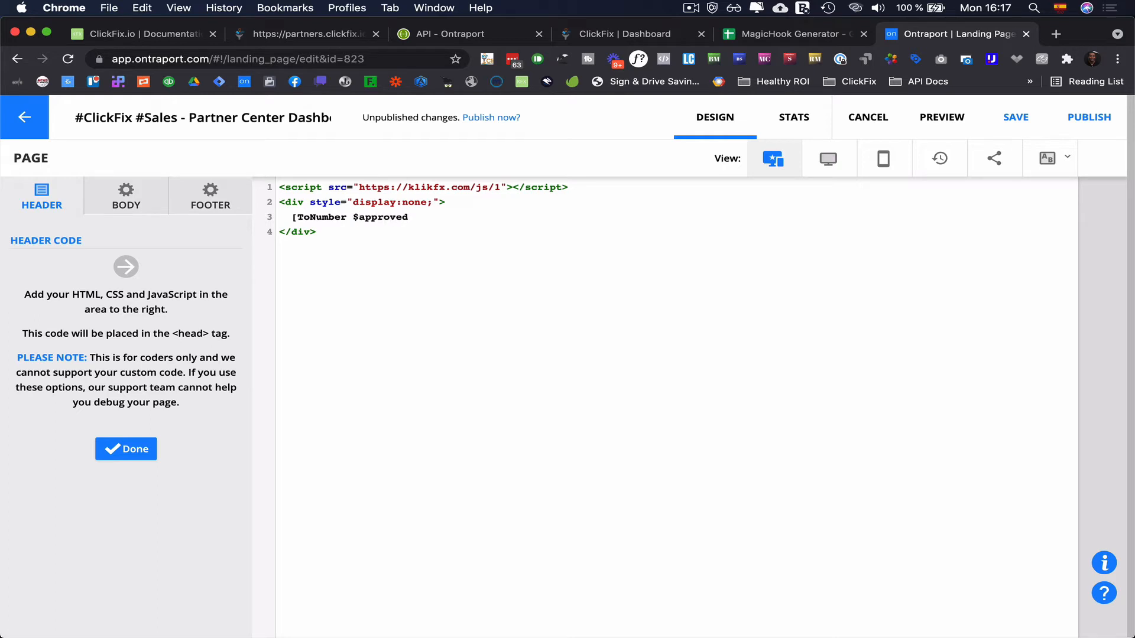
text(=)
click(144, 453)
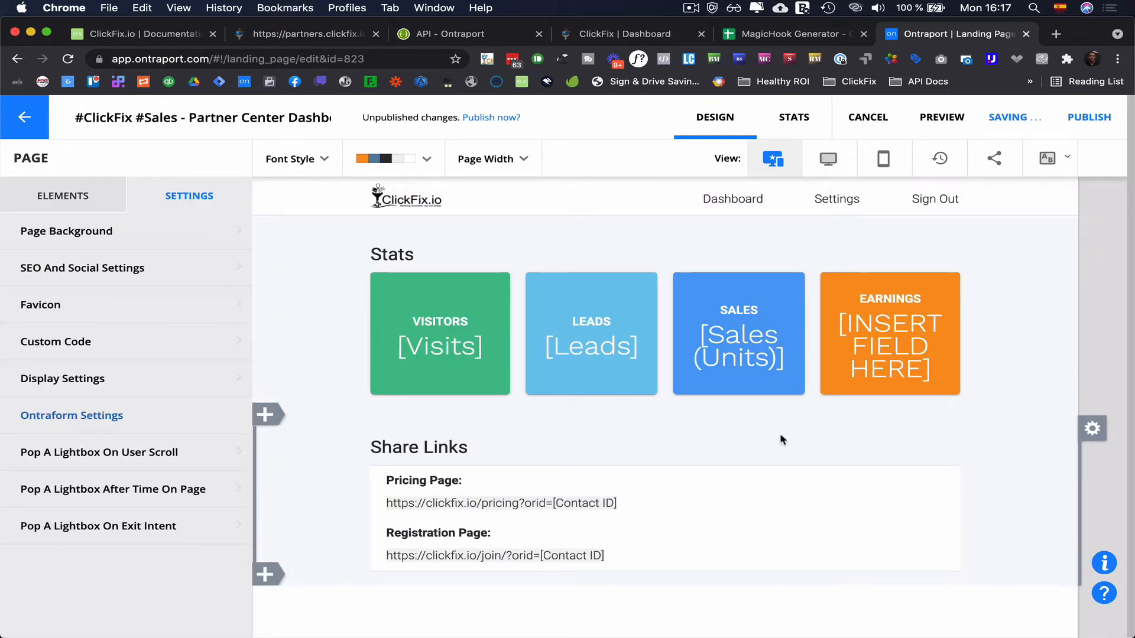
Replace the placeholder in the EARNINGS box with the Approved Commission Amount merge field.
click(889, 338)
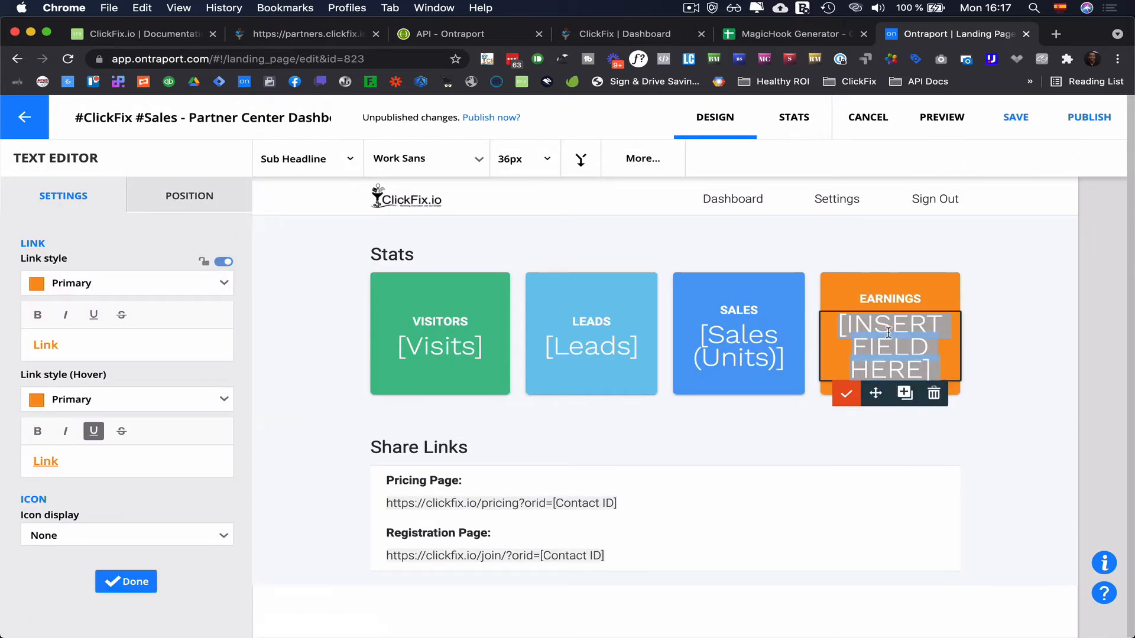
click(581, 158)
click(621, 195)
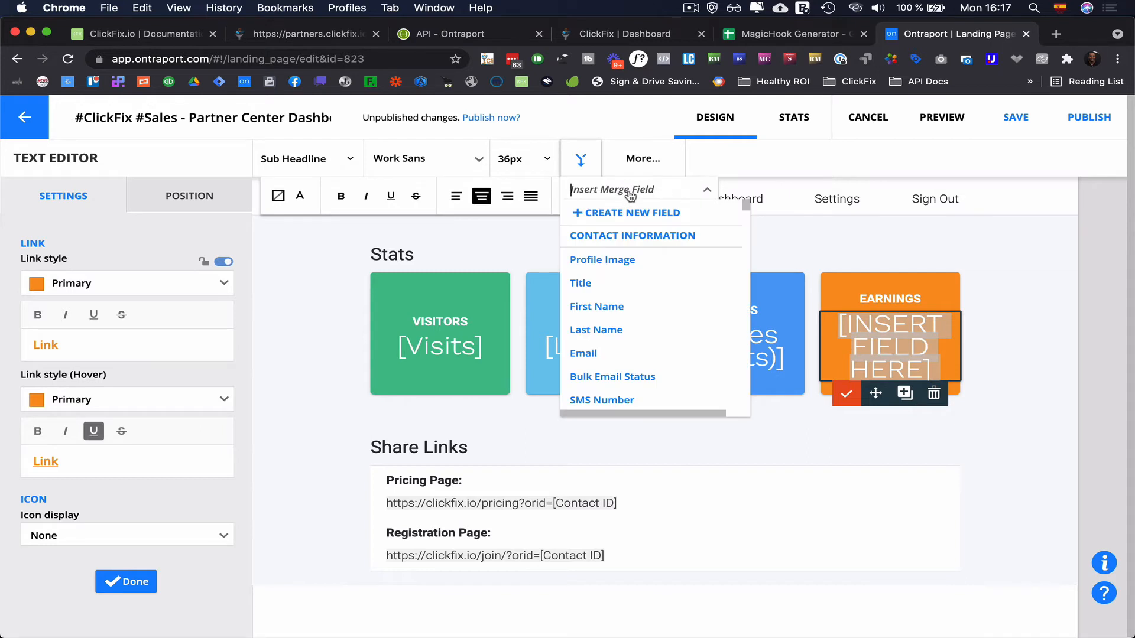
text(app)
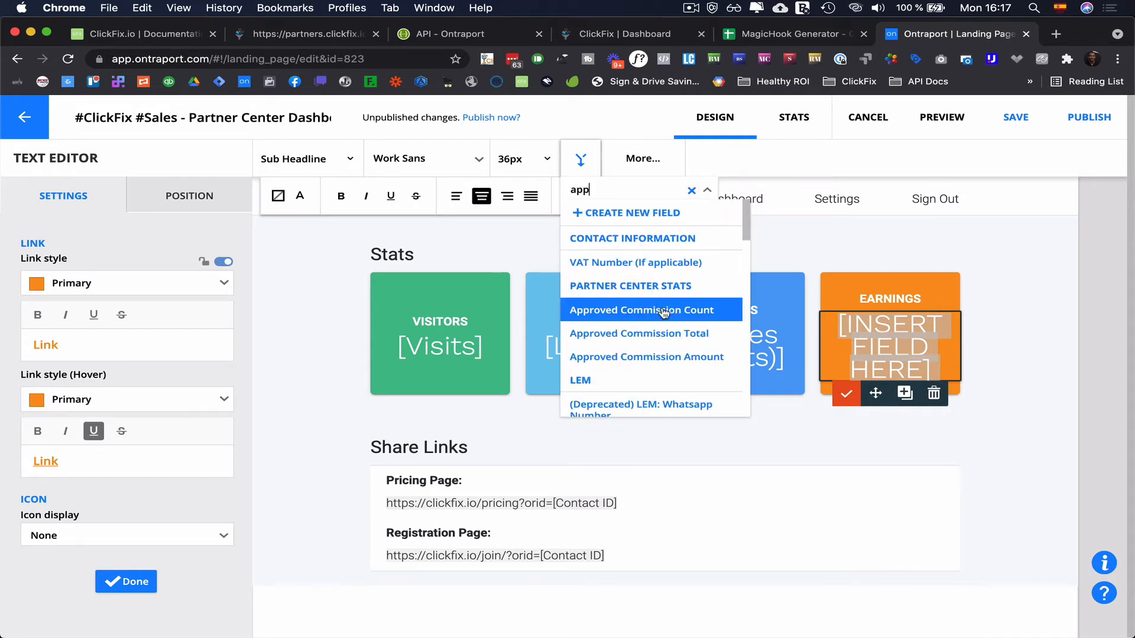
click(688, 358)
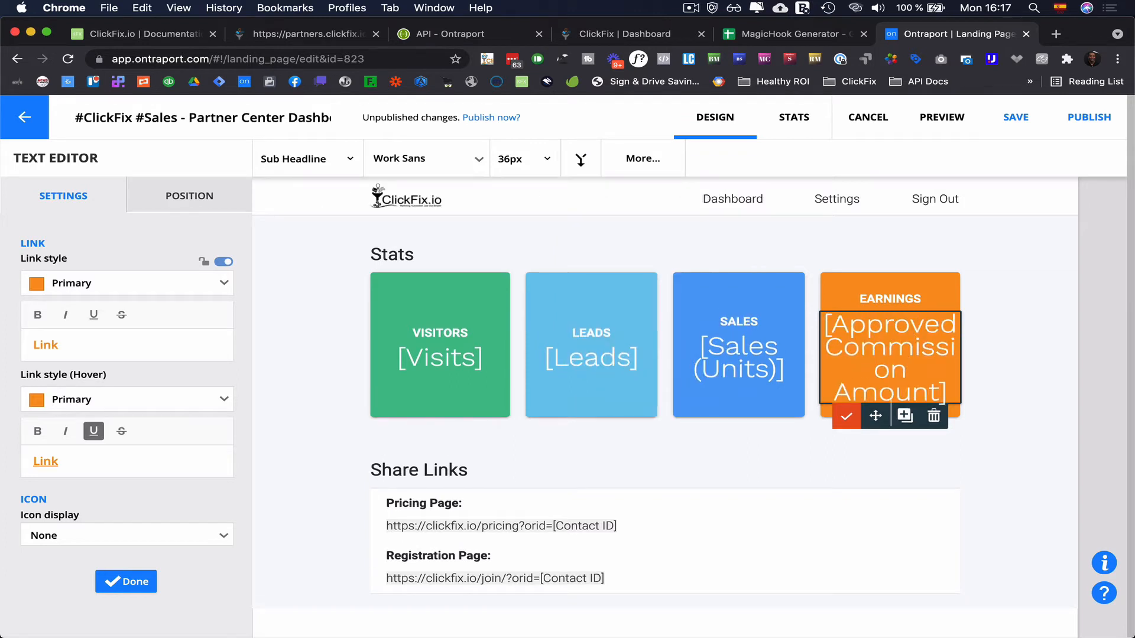
Insert the Pending Commission Amount merge field below Approved Commission Amount in the EARNINGS box and select both merge fields.
click(581, 160)
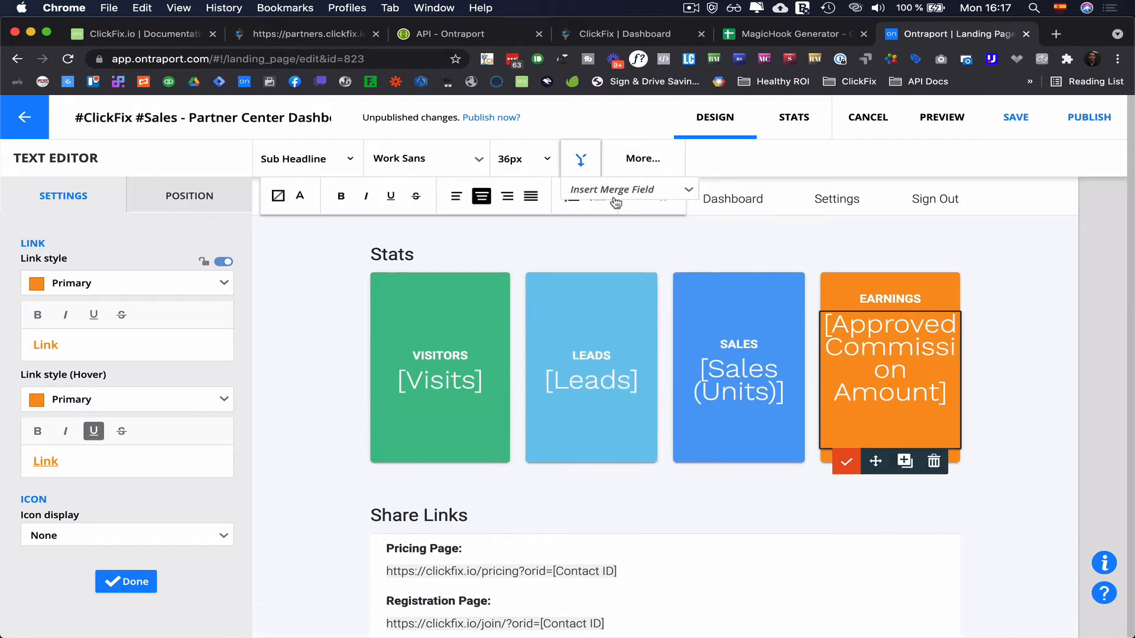
click(614, 197)
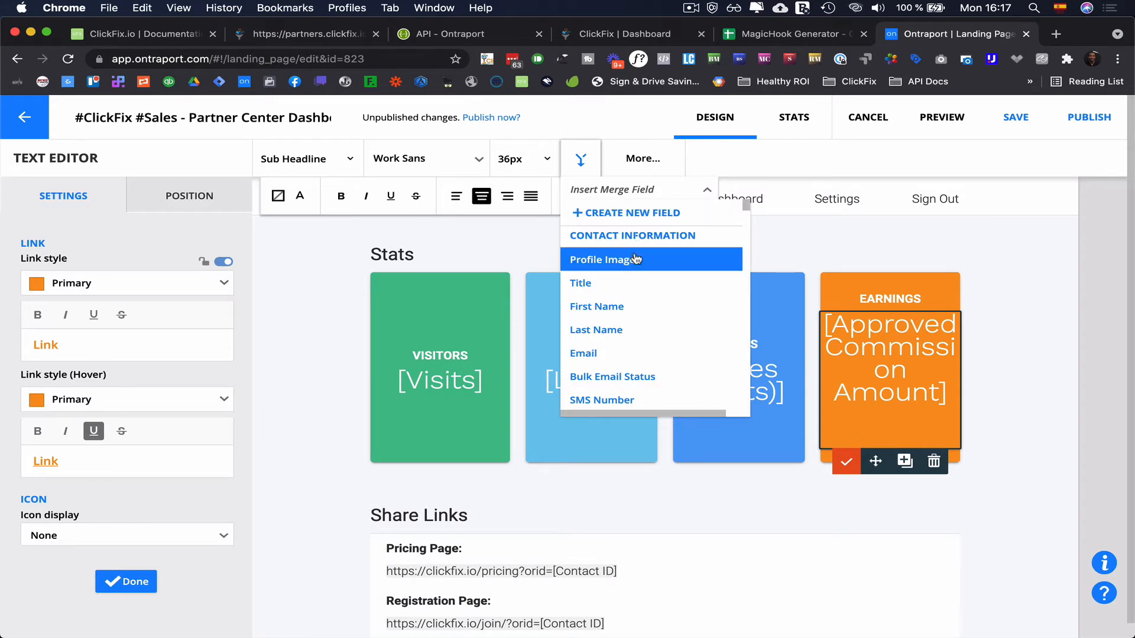
text(pen)
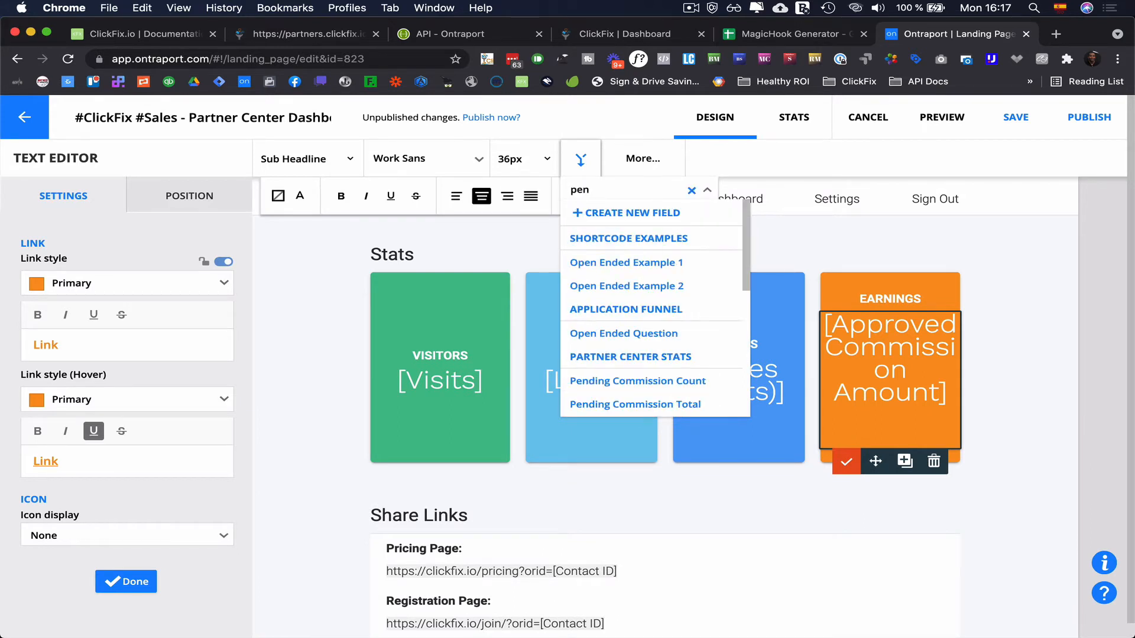
scroll(629, 331, down, 2)
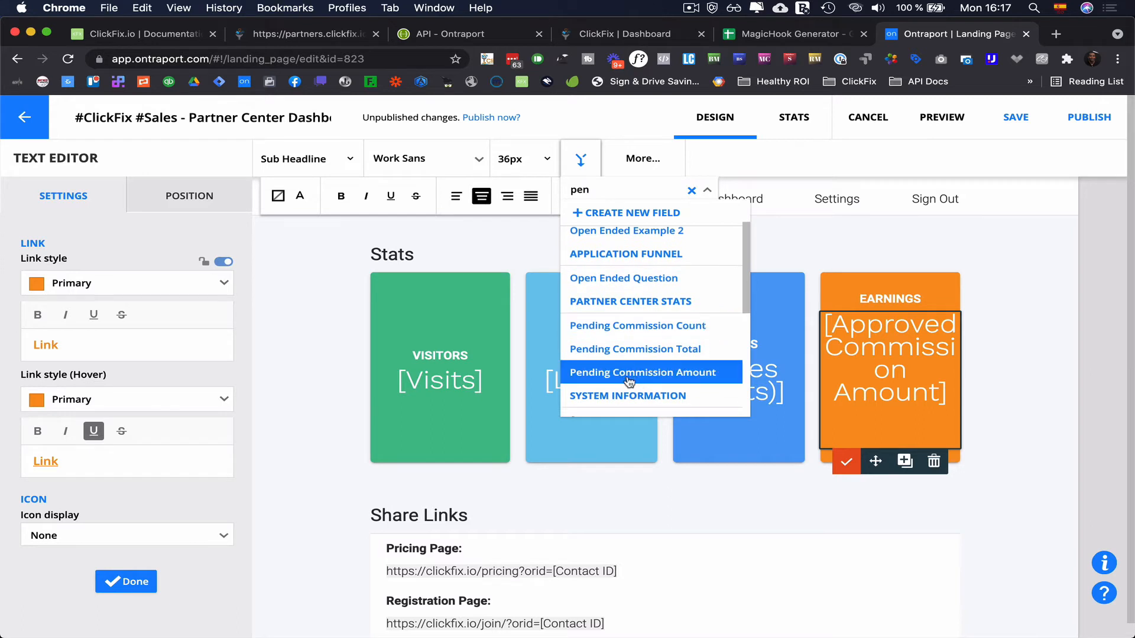
click(629, 374)
key(super+a)
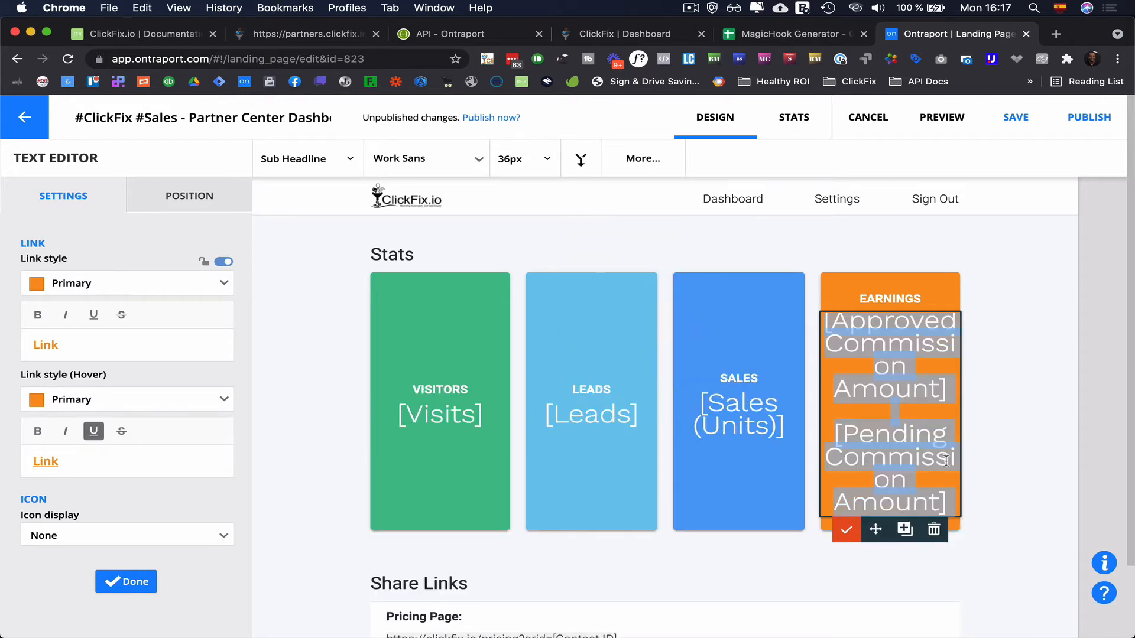
Move both commission merge fields out of the EARNINGS box and into the header code after "[ToNumber $approved=".
key(super+x)
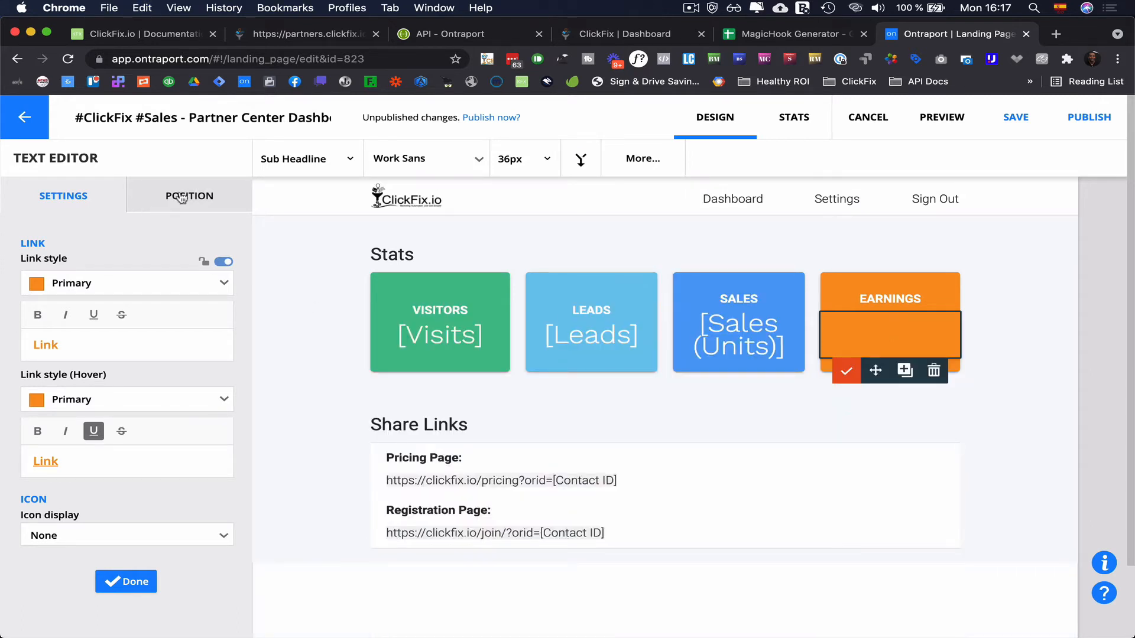
click(182, 197)
click(134, 587)
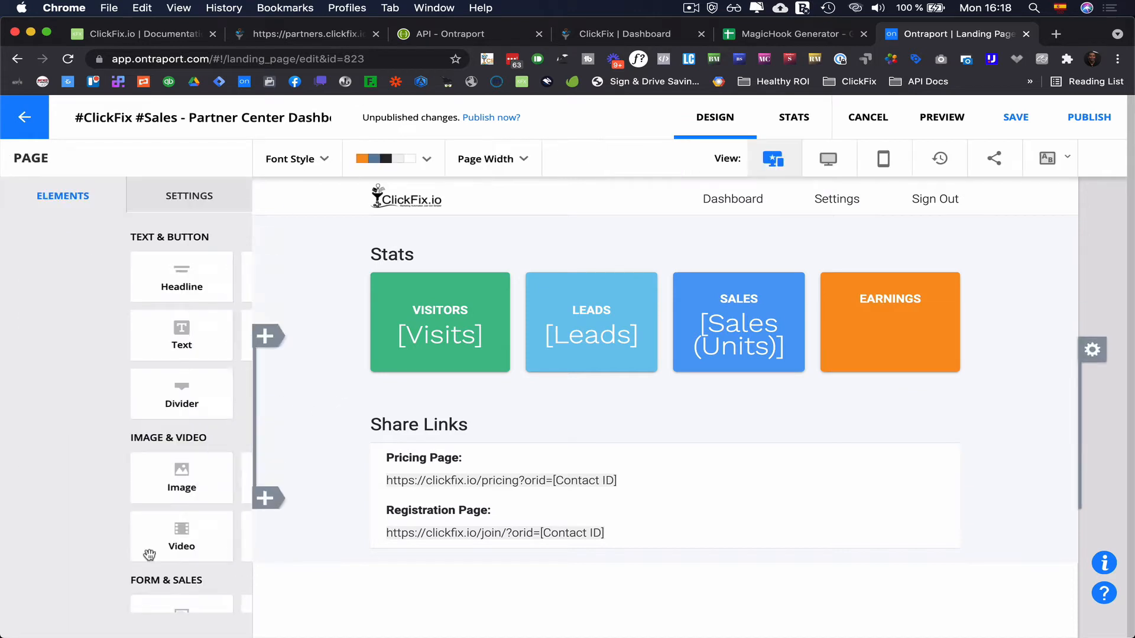
click(192, 195)
click(159, 355)
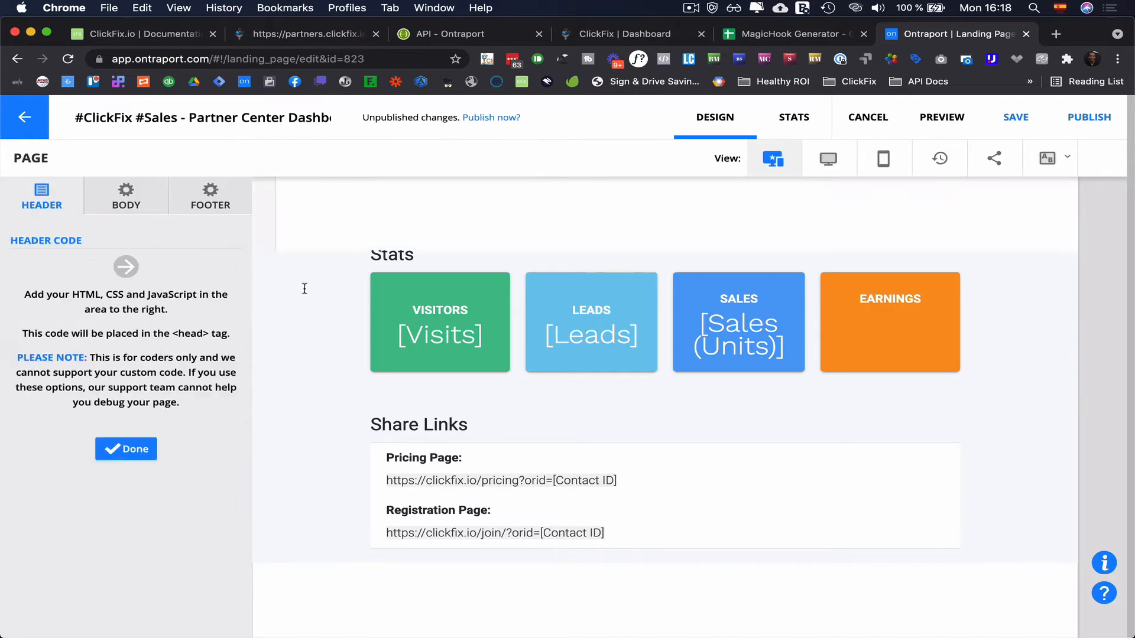
click(469, 220)
key(super+v)
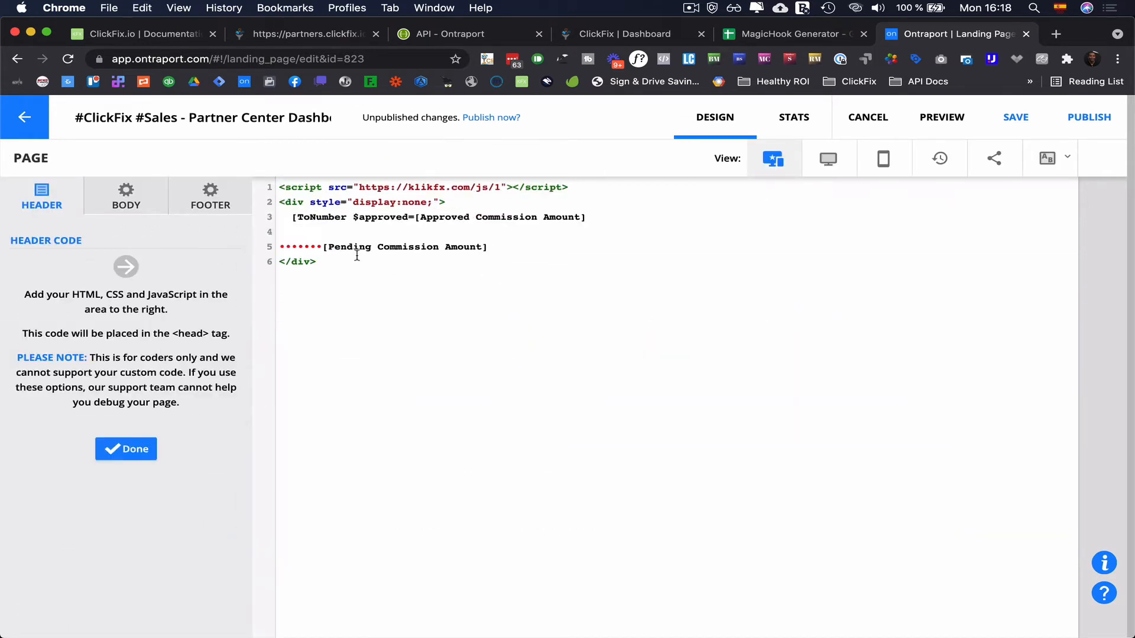
Remove the stray spaces before [Pending Commission Amount], and close the $approved shortcode with "]" followed by a new line.
drag(324, 248, 254, 255)
key(BackSpace)
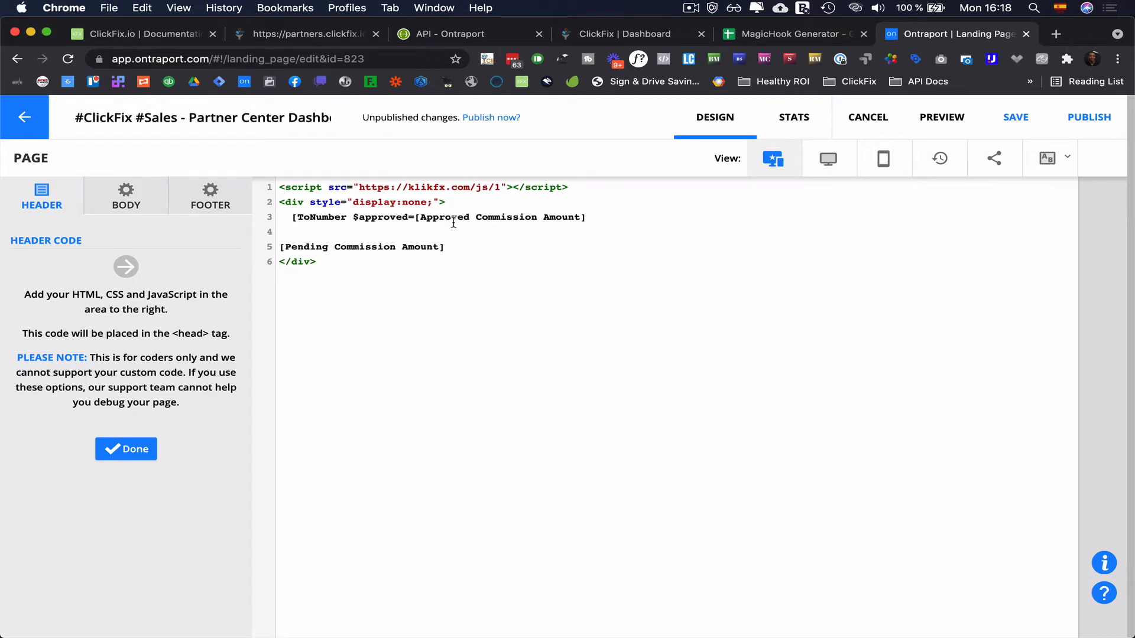
click(607, 215)
text(])
key(Return)
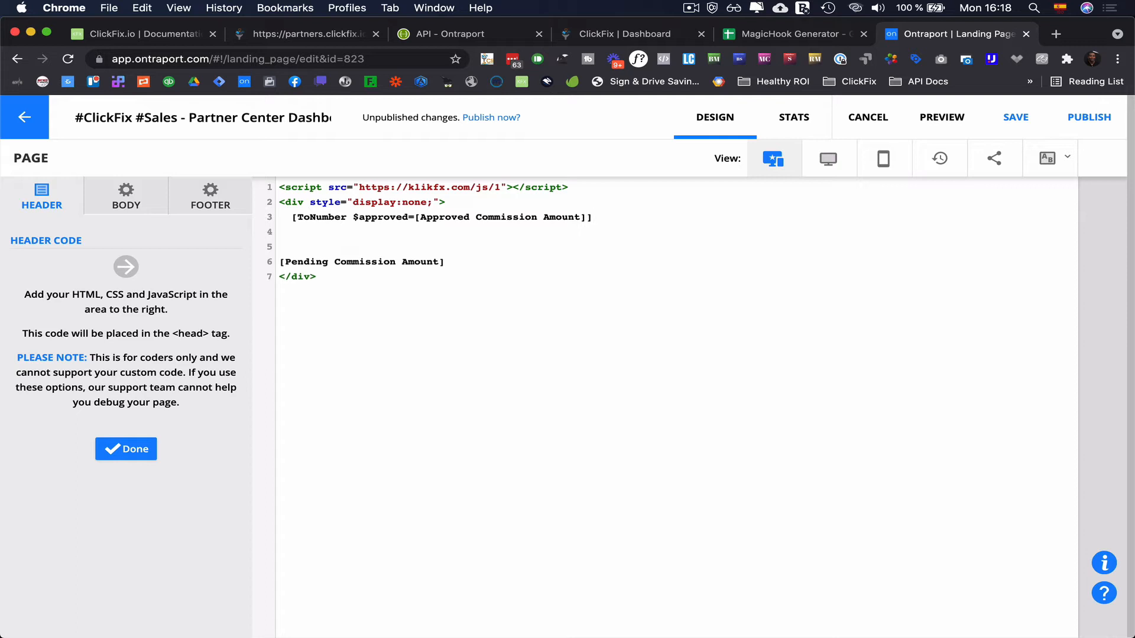
Build the shortcode "[ToNumber $pending=[Pending Commission Amount]]" under the $approved line, reusing the pasted merge field, and remove the extra blank line.
text([ToNumber $pending=)
drag(455, 262, 281, 262)
key(super+x)
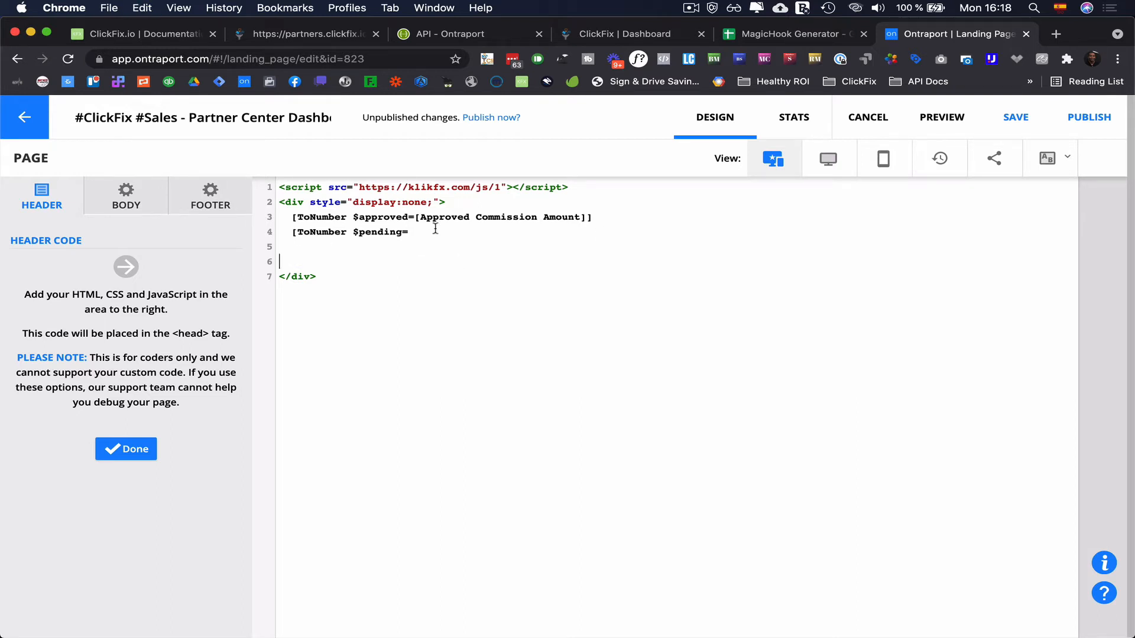
click(436, 231)
key(super+v)
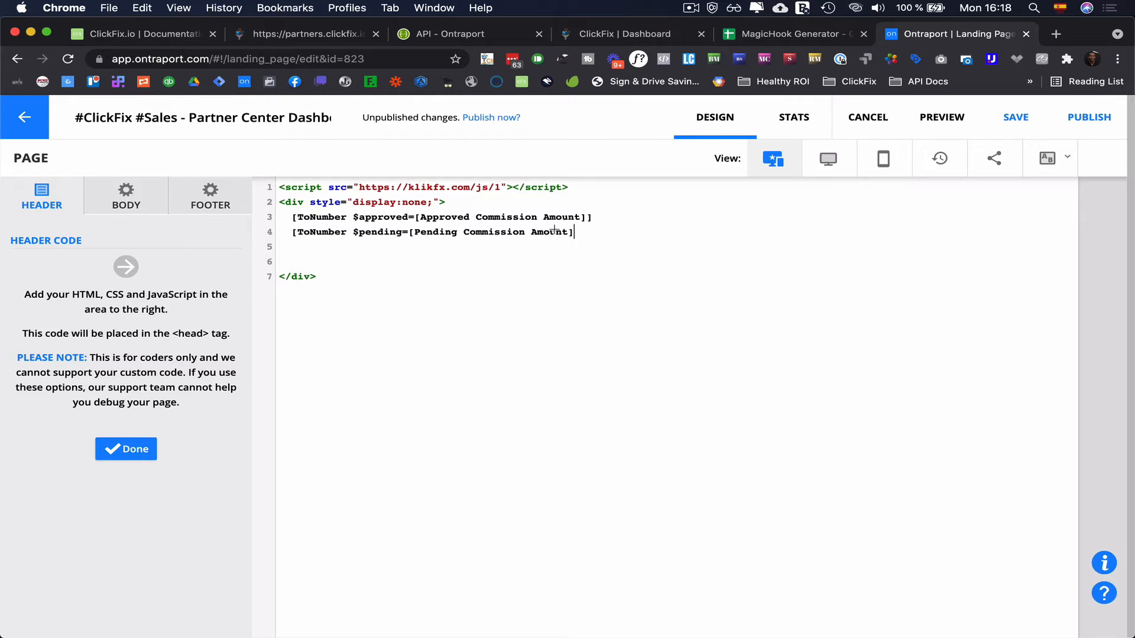
text(])
key(BackSpace)
key(BackSpace)
key(Delete)
Add the shortcode "[Calc $totalEarned=$approved+$pending]" as the last line inside the hidden div and finish editing the header code.
text([)
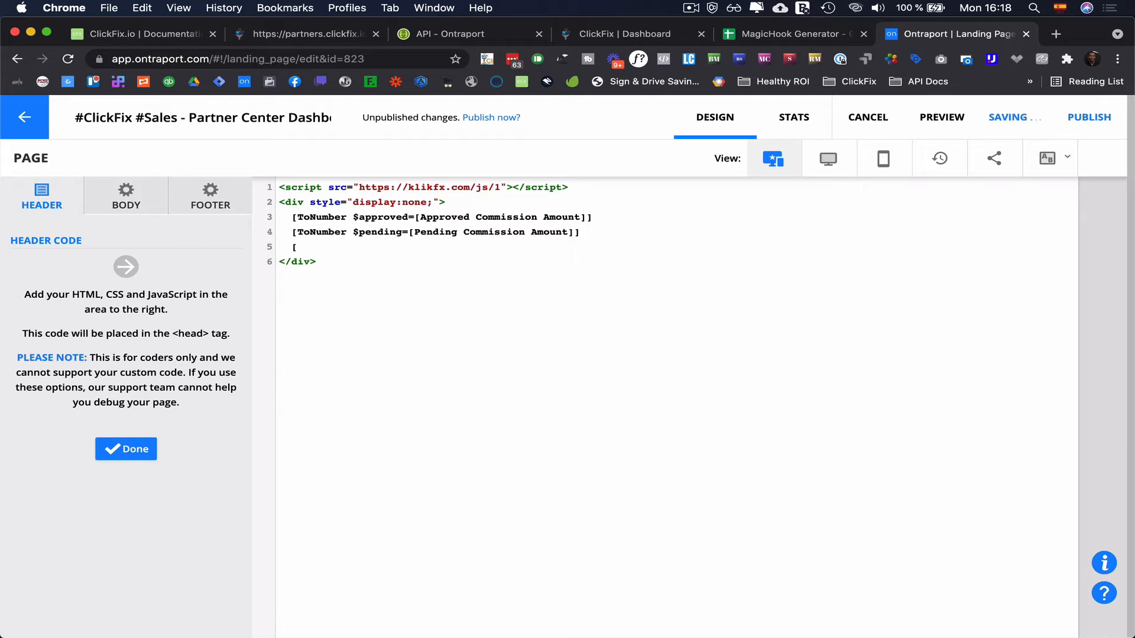
text(Calc $totalEarned=)
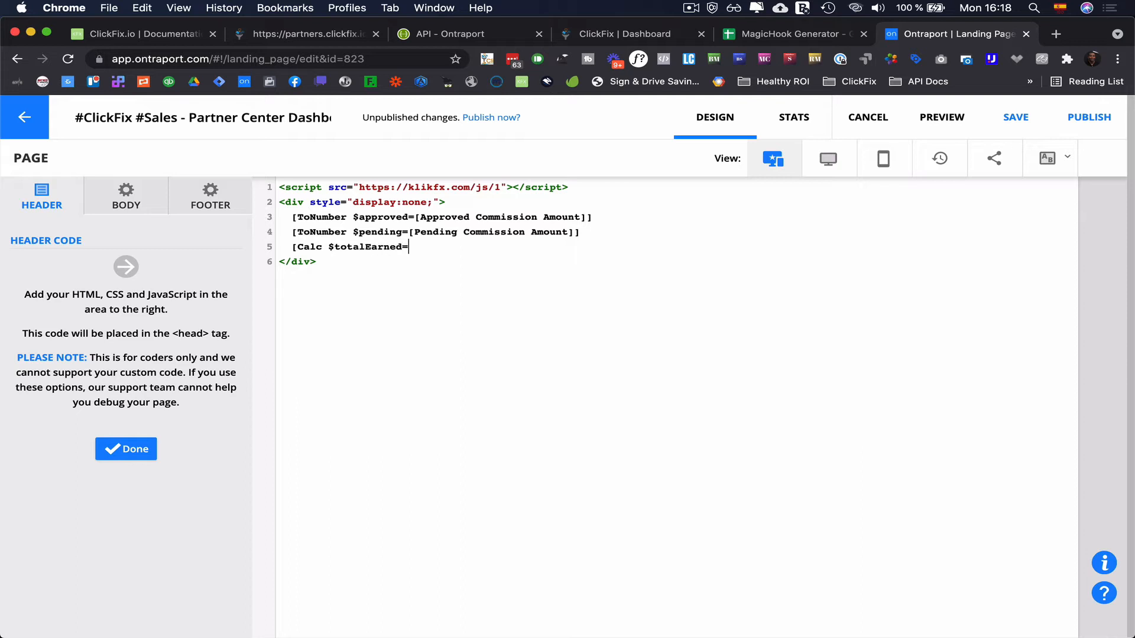
text($approved+$pending)
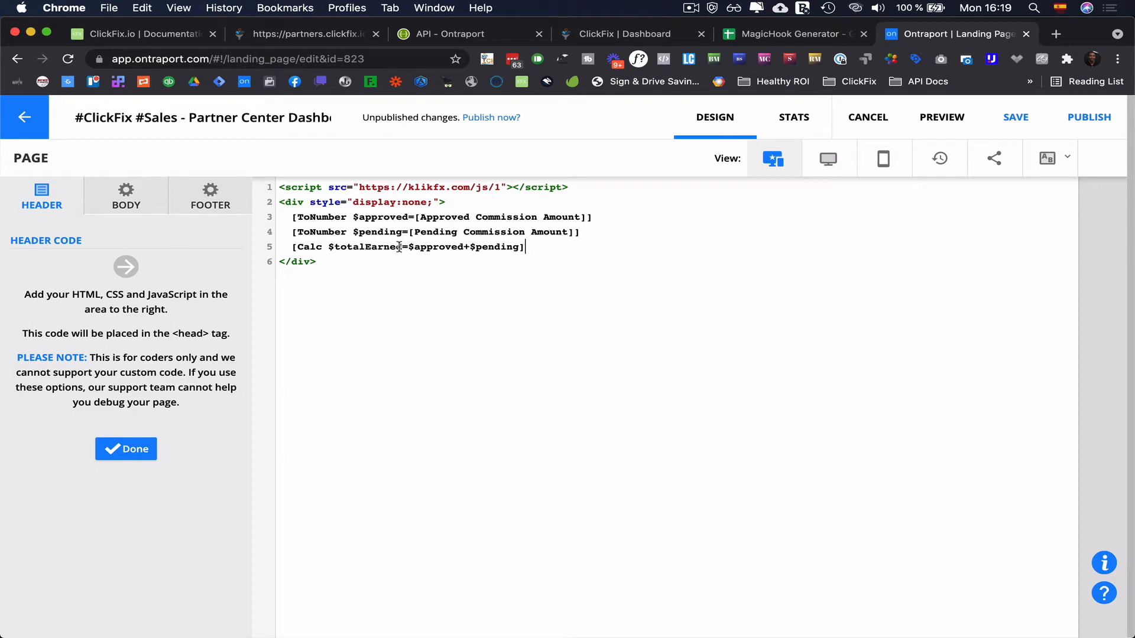
click(147, 448)
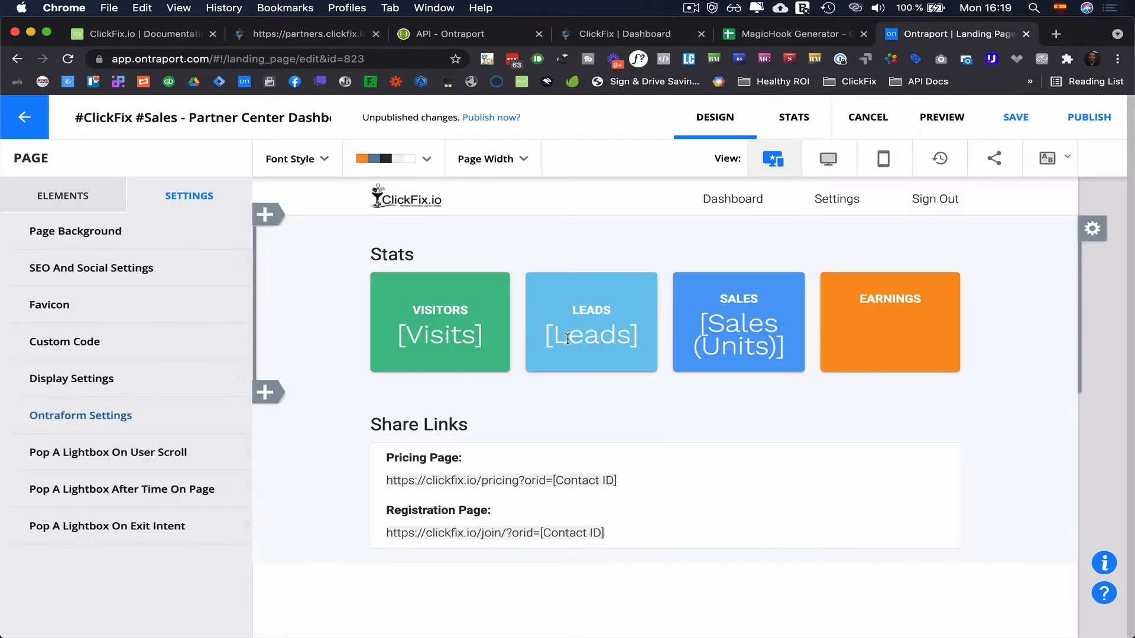
Enter "$[Calc $totalEarned decimal=2 display]" as the value text in the EARNINGS box.
click(835, 326)
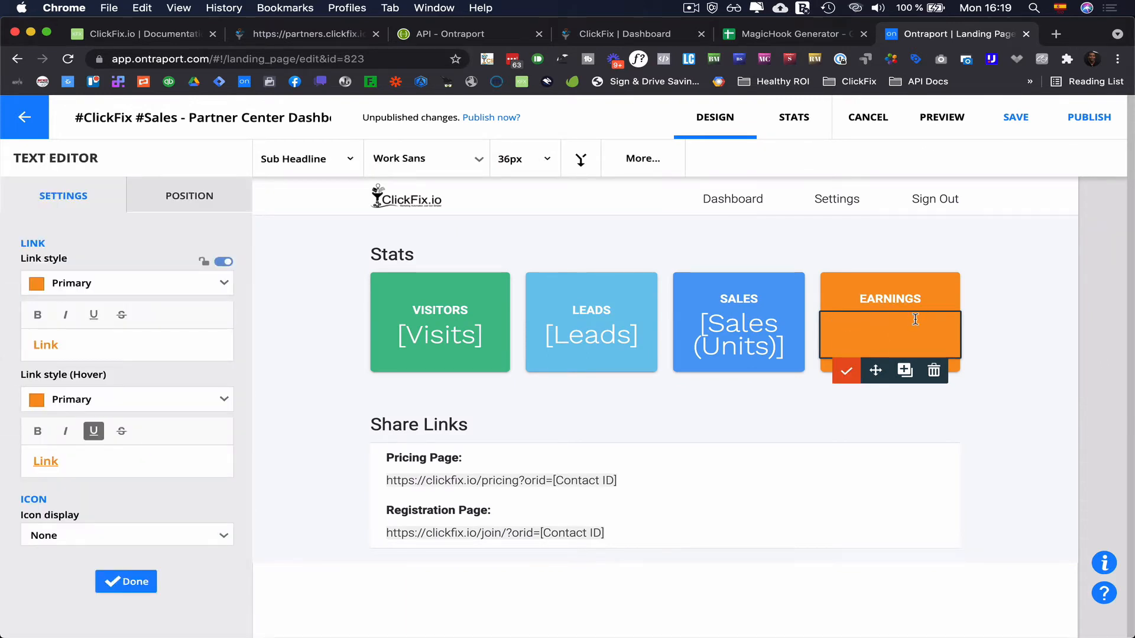
text($)
text([Calc $toa)
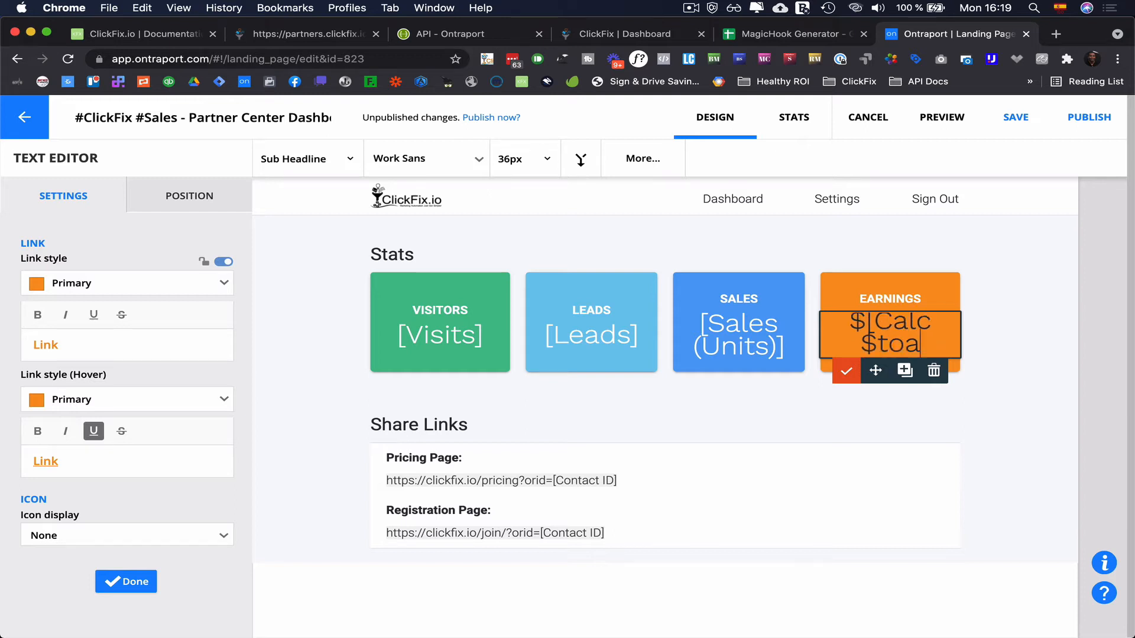
key(BackSpace)
text(tal)
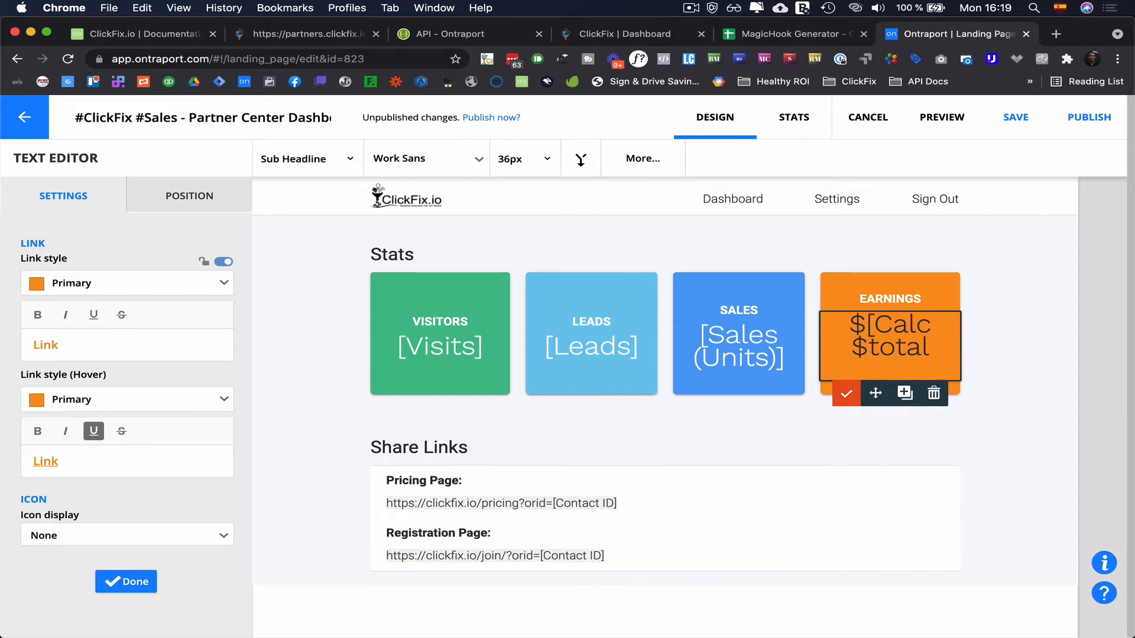
text(Earned)
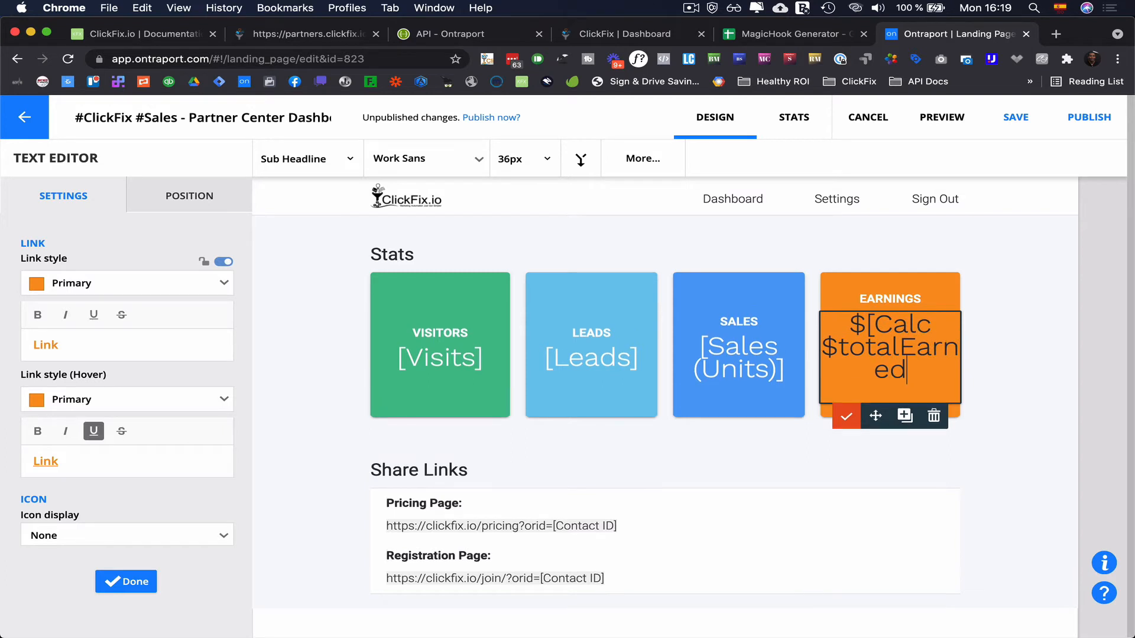
text( de)
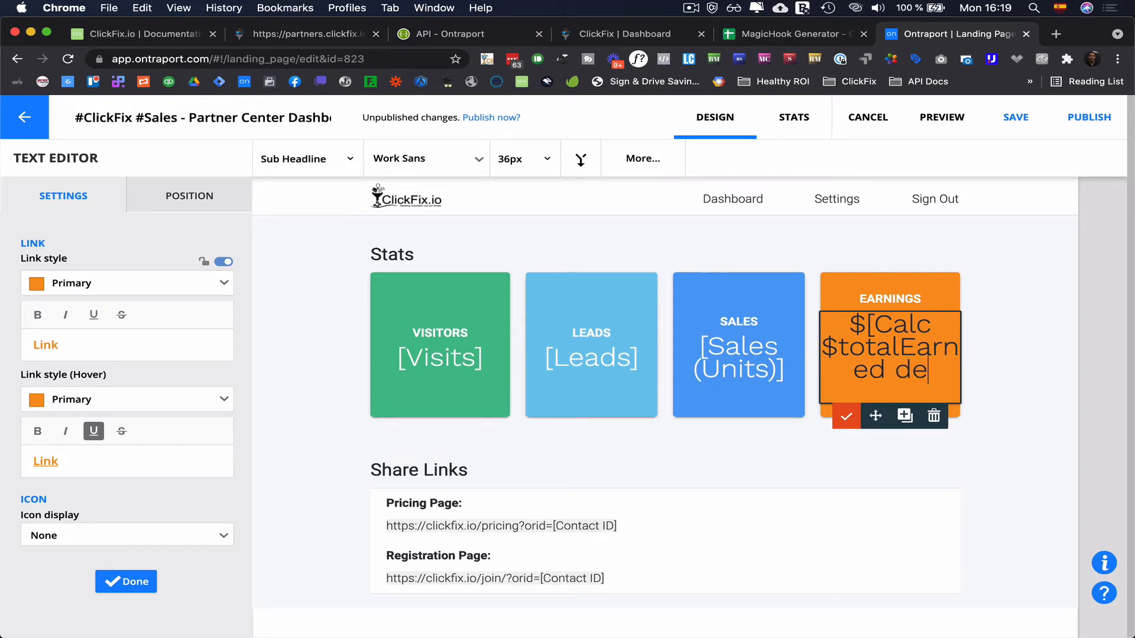
text(cimal)
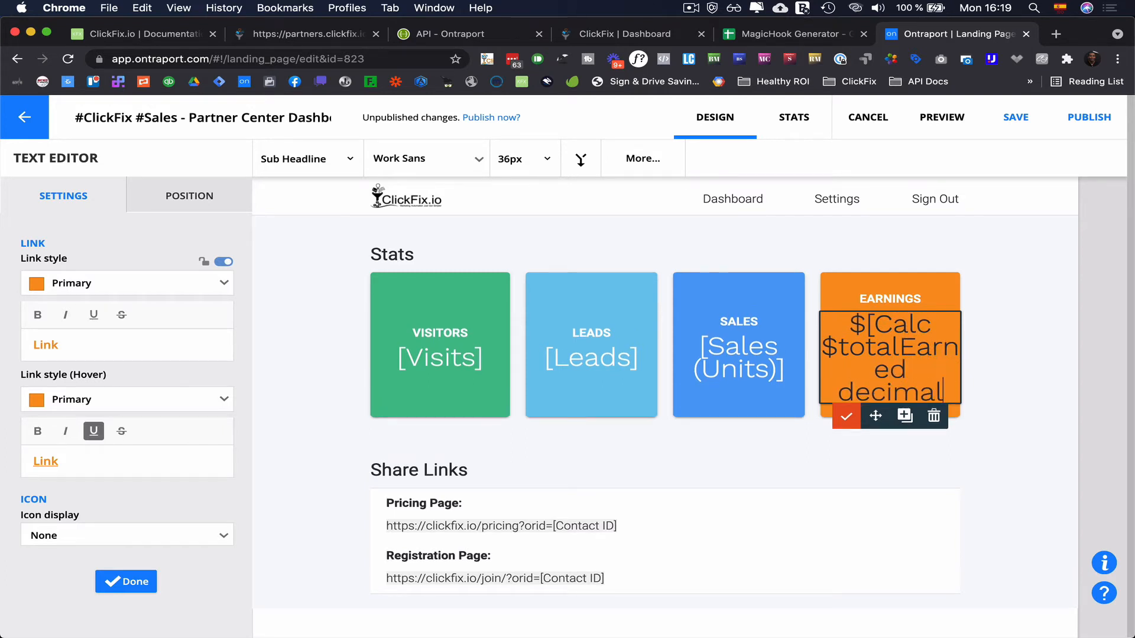
text(=2)
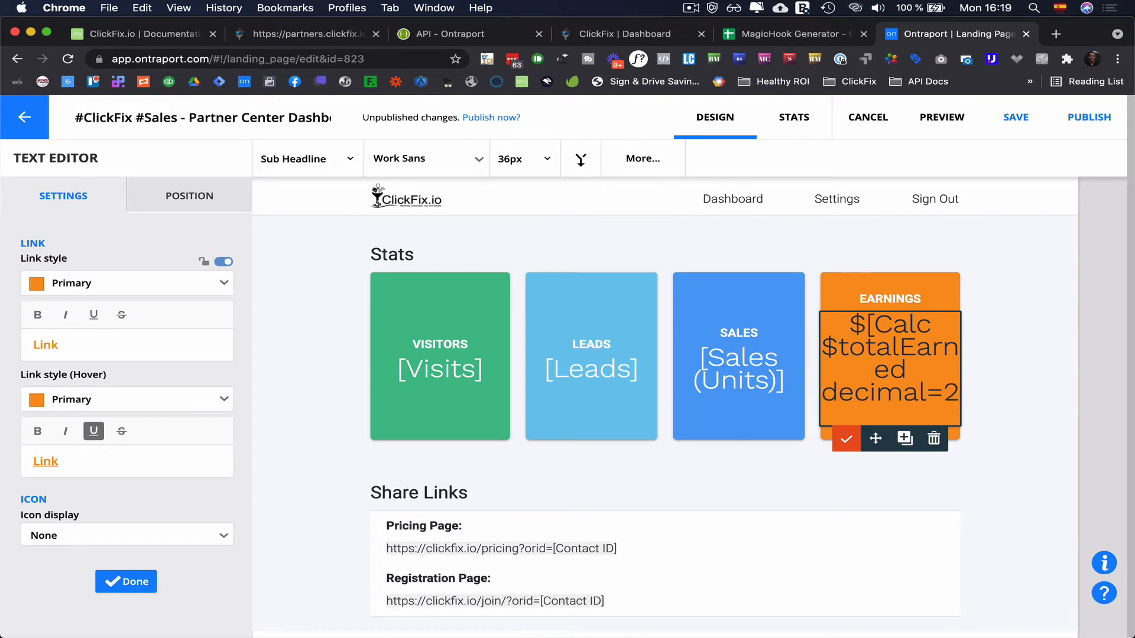
text( display)
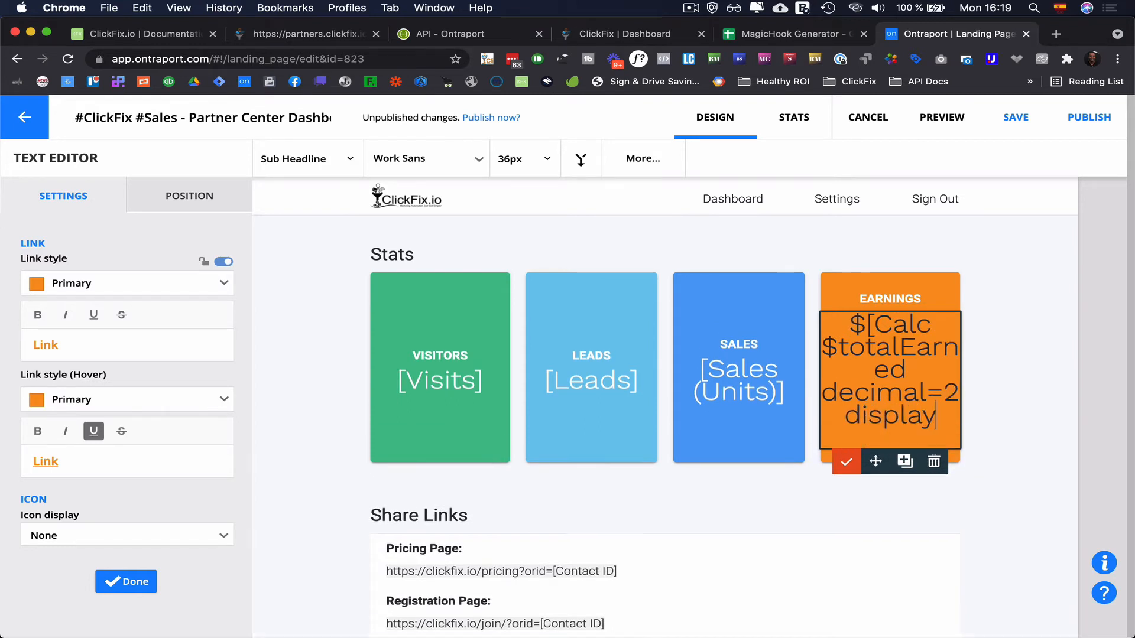
text(])
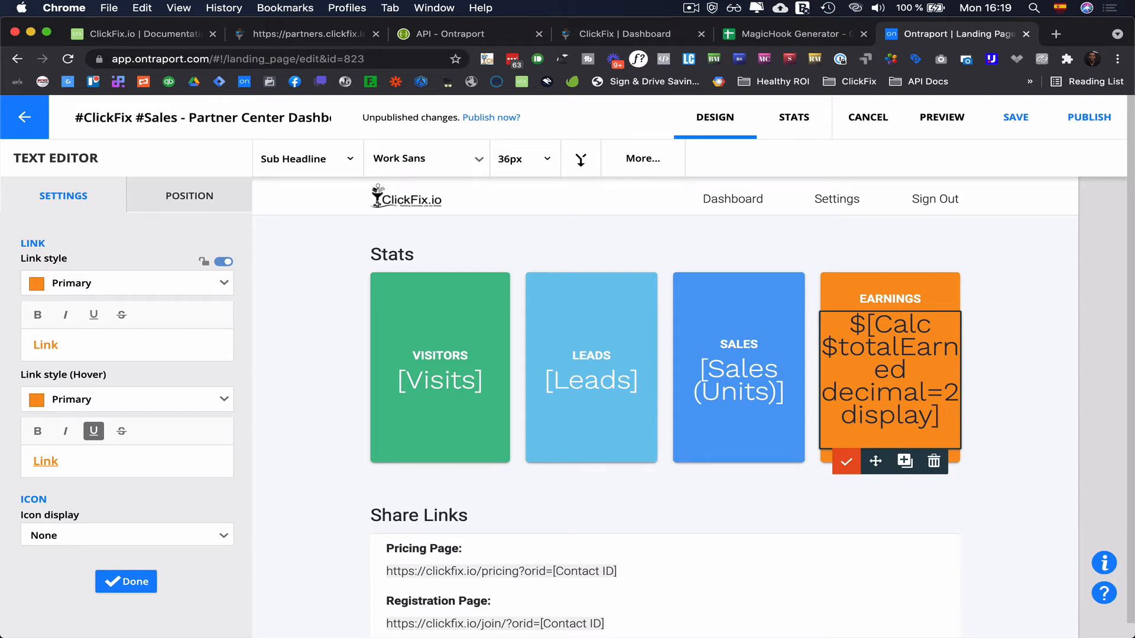
Set the text color of the whole EARNINGS shortcode to White and leave the text editor.
key(super+a)
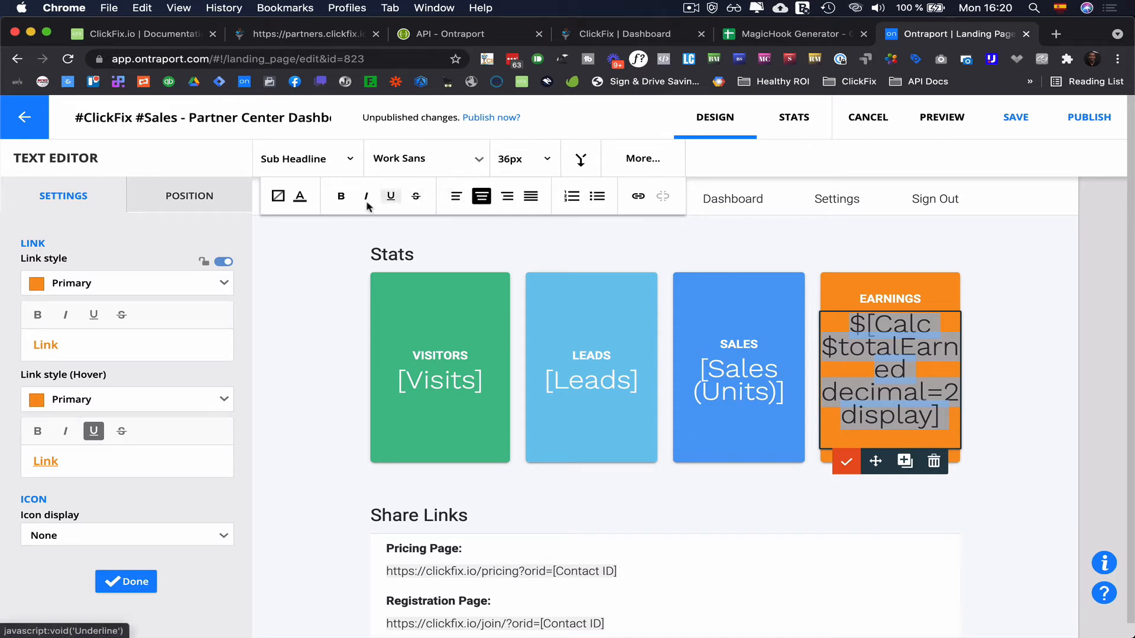
click(309, 202)
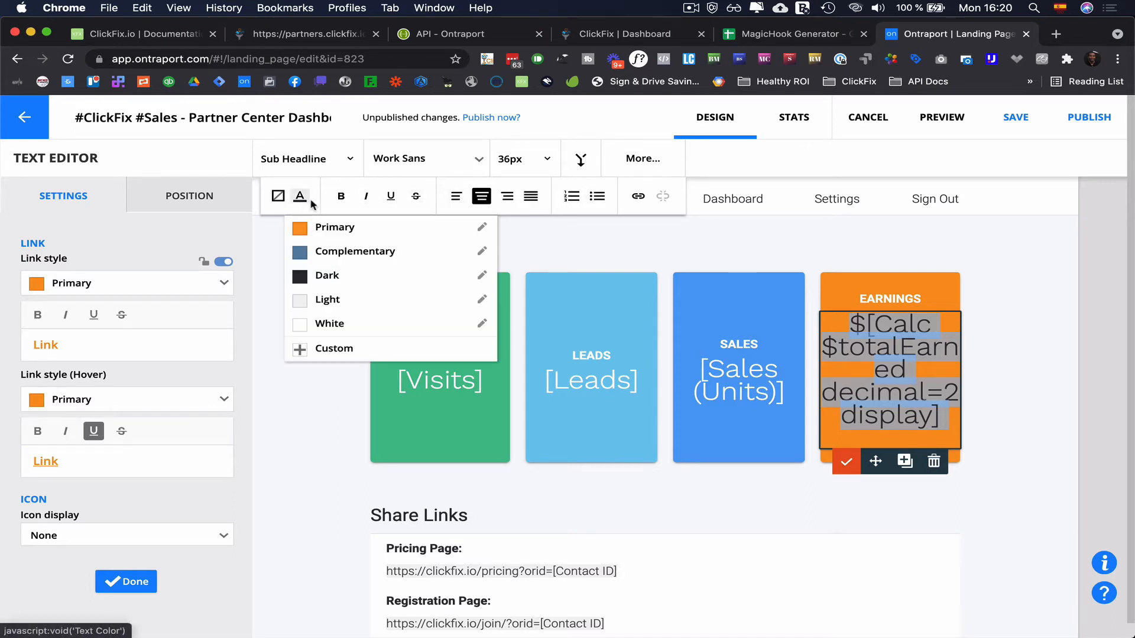
click(353, 323)
click(1021, 408)
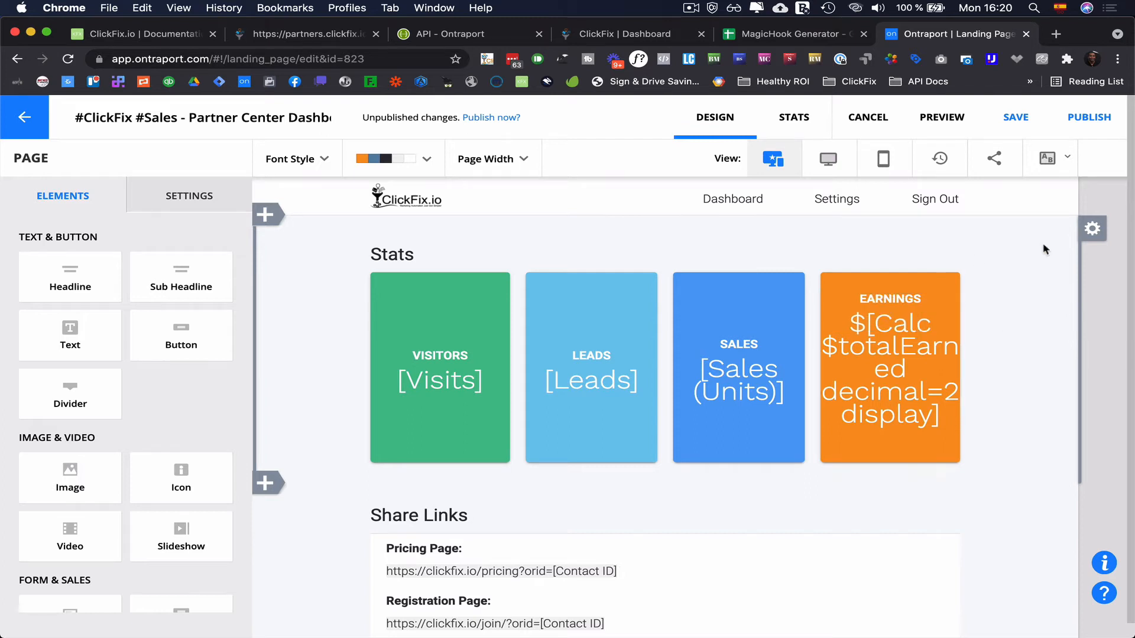
Duplicate the Stats block and close the block settings.
click(1092, 231)
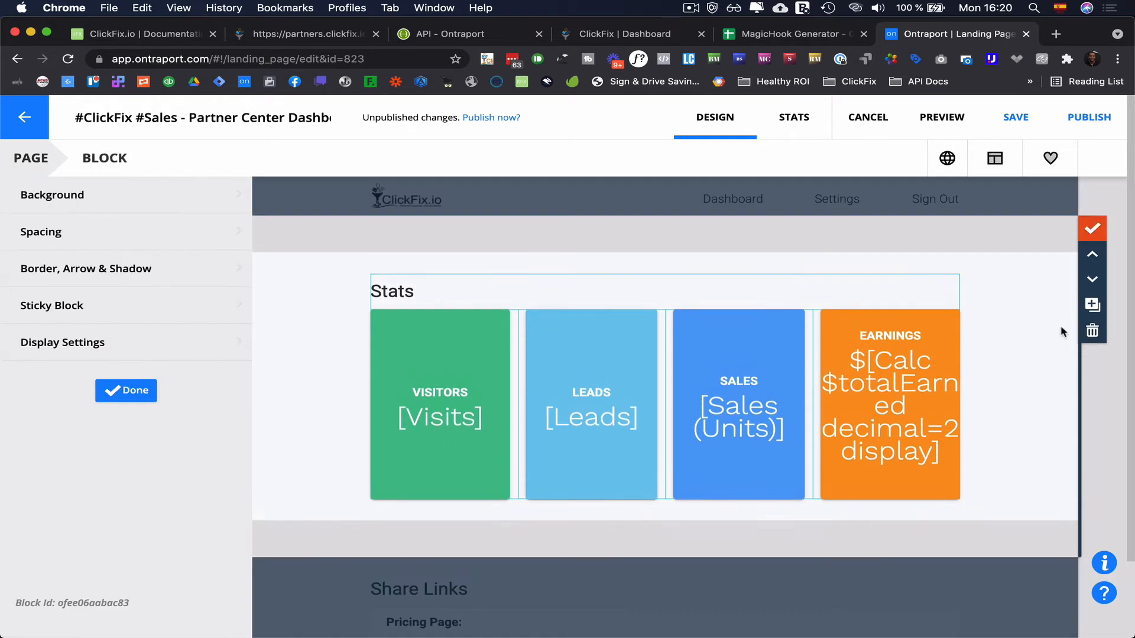
click(1092, 305)
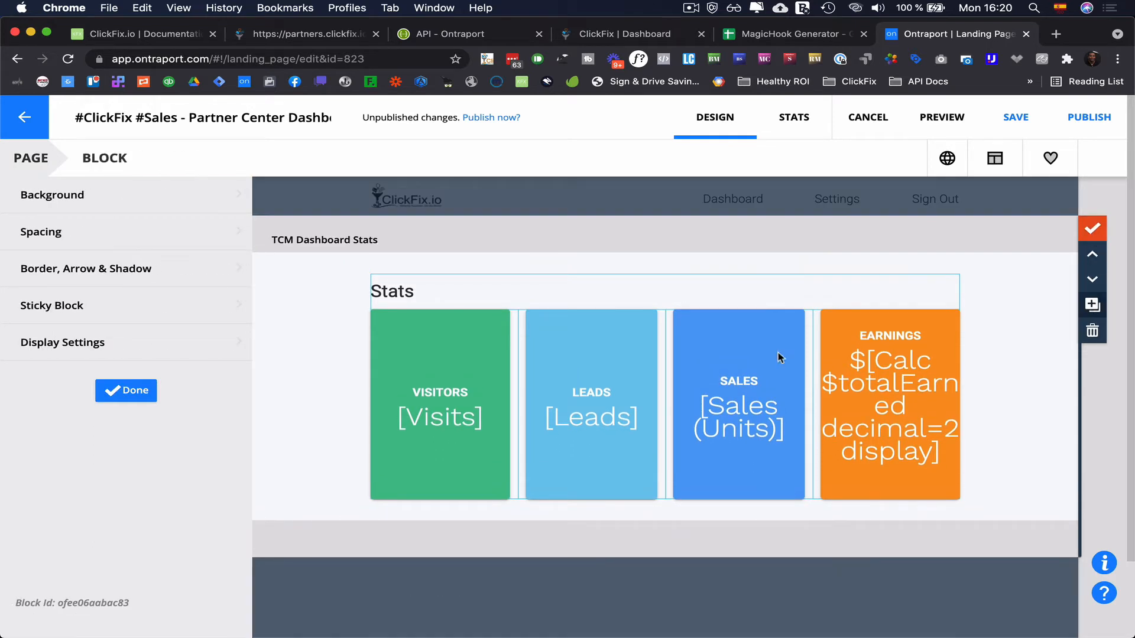
click(126, 390)
Delete the column holding the "Stats" heading from the duplicated block and finish editing that block.
scroll(589, 486, down, 4)
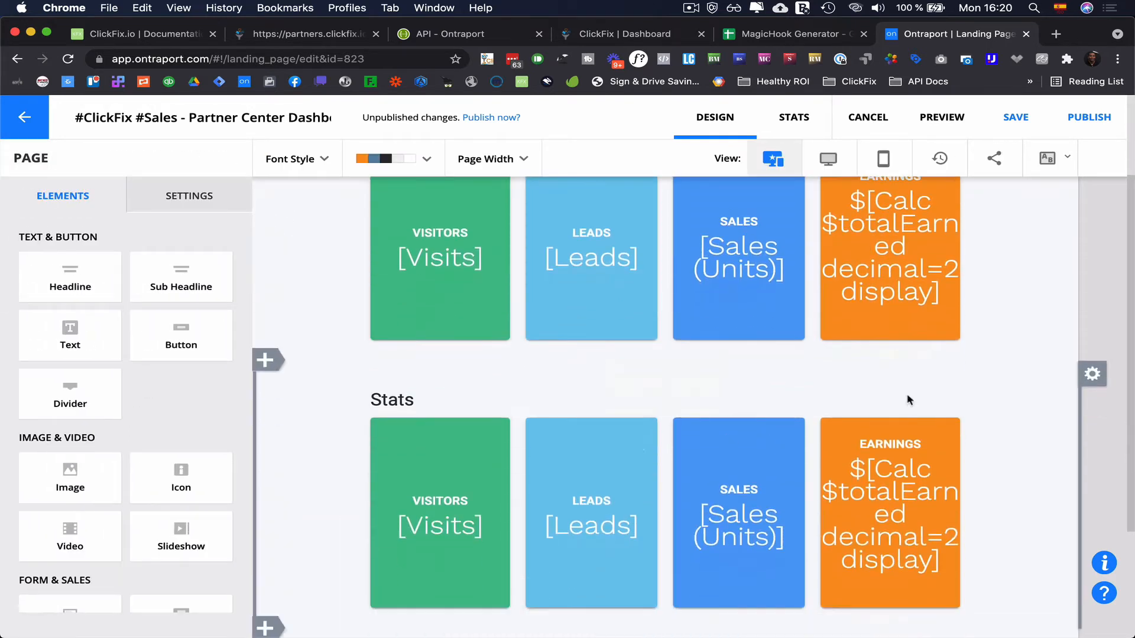
click(812, 398)
mouse_move(458, 440)
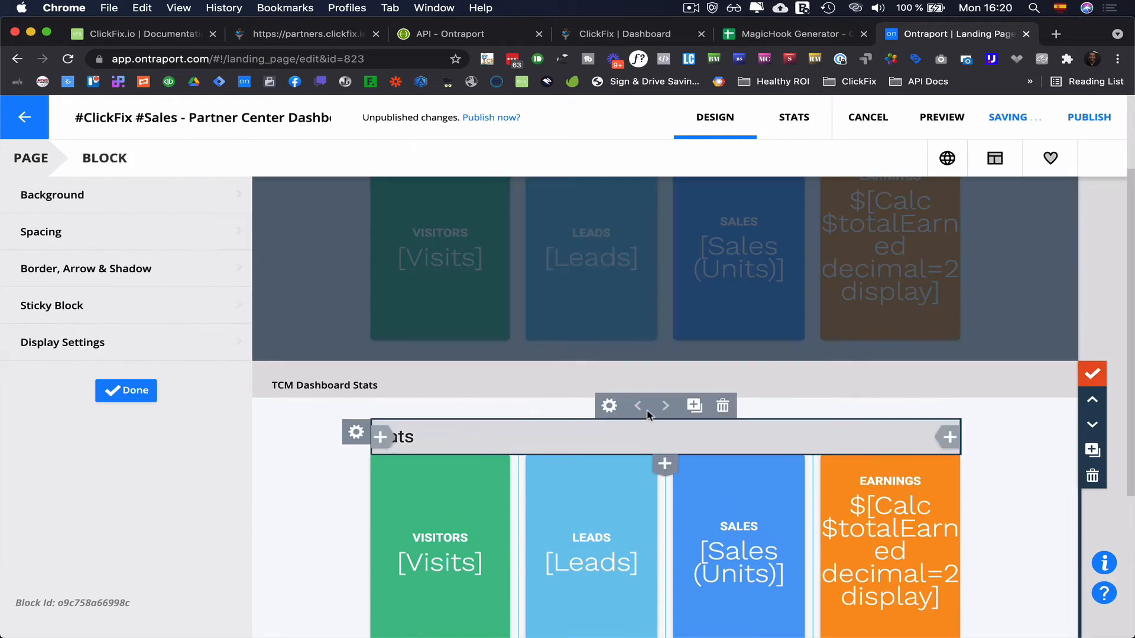
click(722, 406)
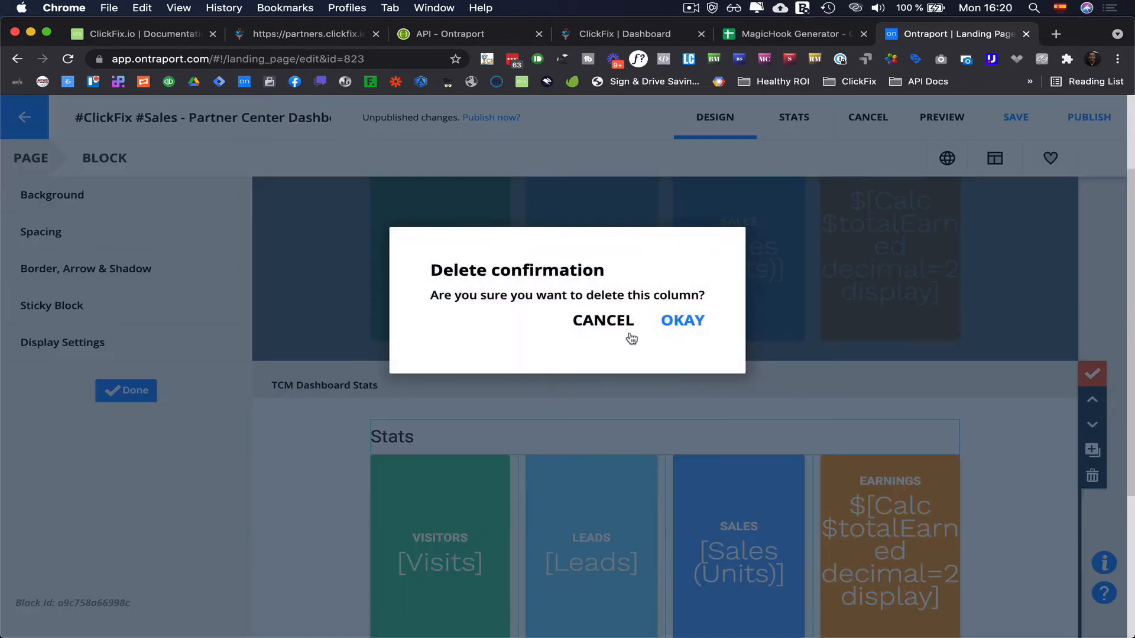
click(679, 324)
click(120, 386)
Change the VISITORS label in the duplicated block's green box to "Approved Commissions".
mouse_move(423, 468)
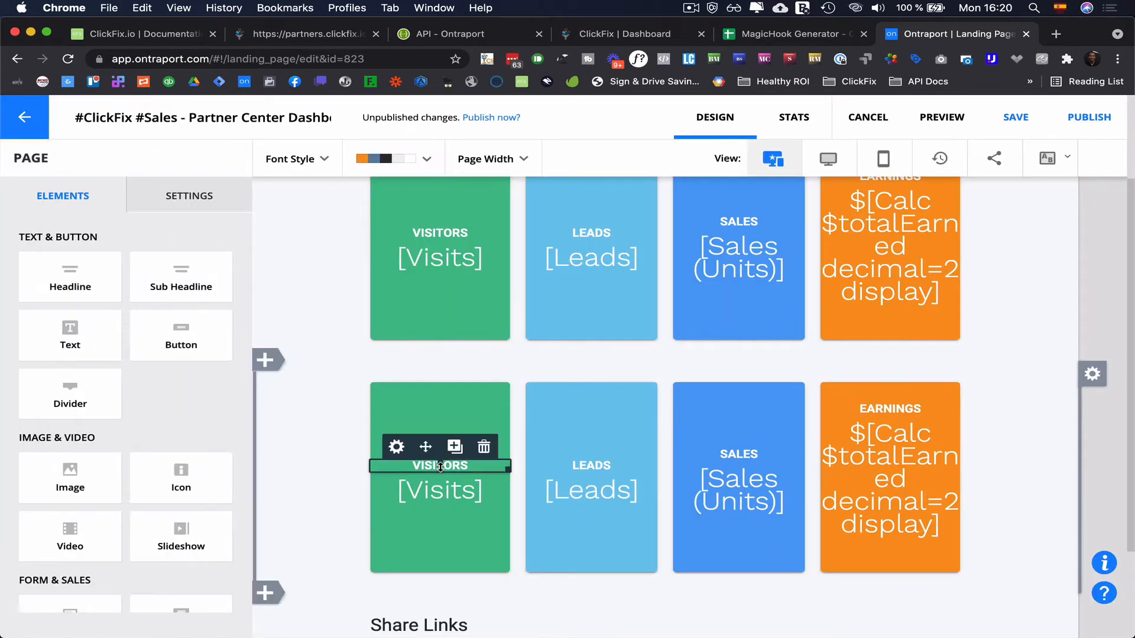
click(427, 469)
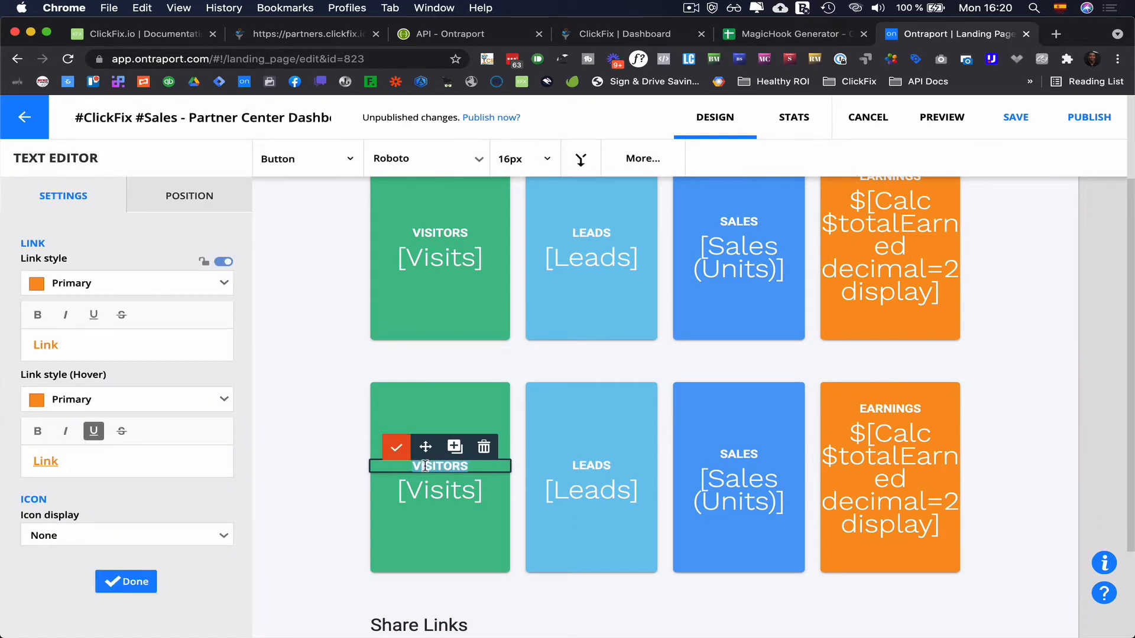
text(Approved Commissions)
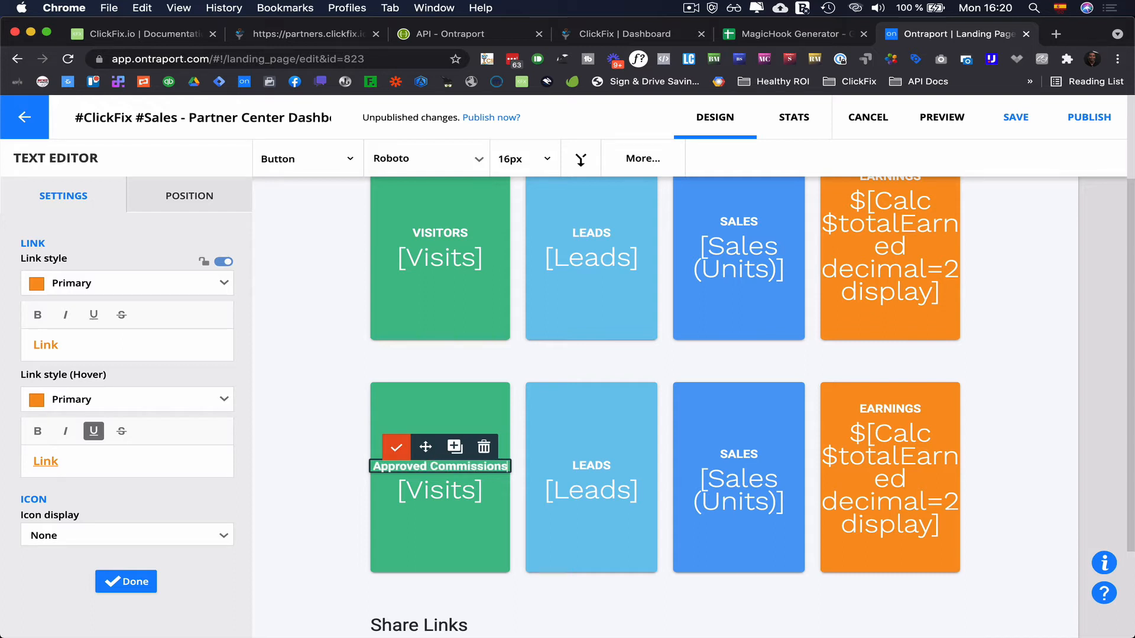
Replace the [Visits] field in the duplicated row's green box with the Approved Commission Amount merge field.
click(449, 497)
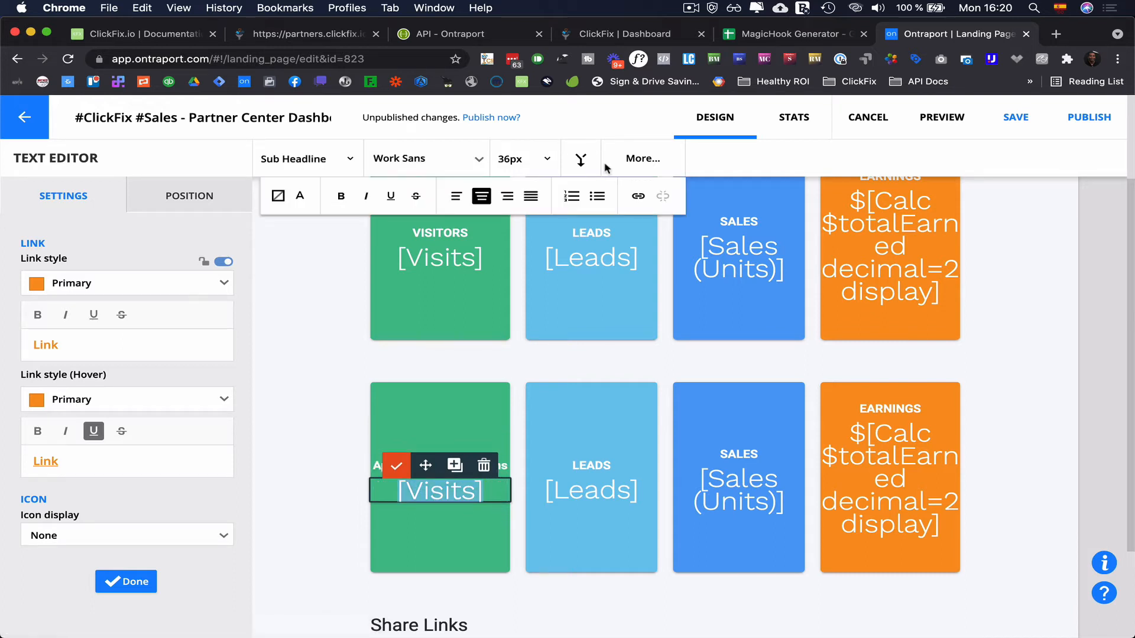
click(583, 163)
text(ao)
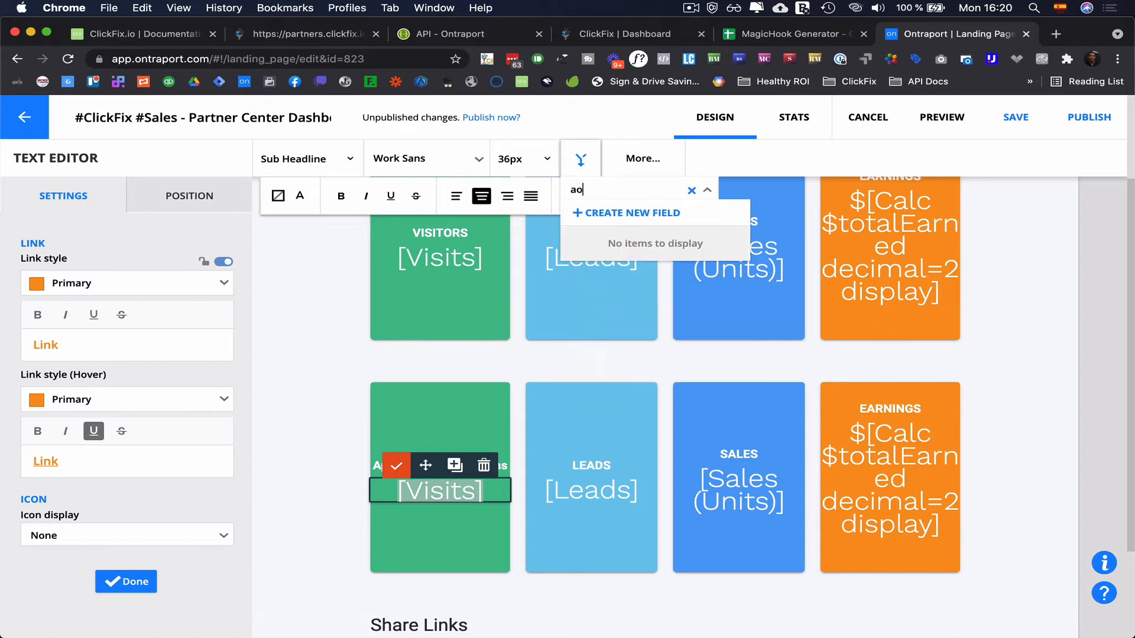
key(BackSpace)
text(ppro)
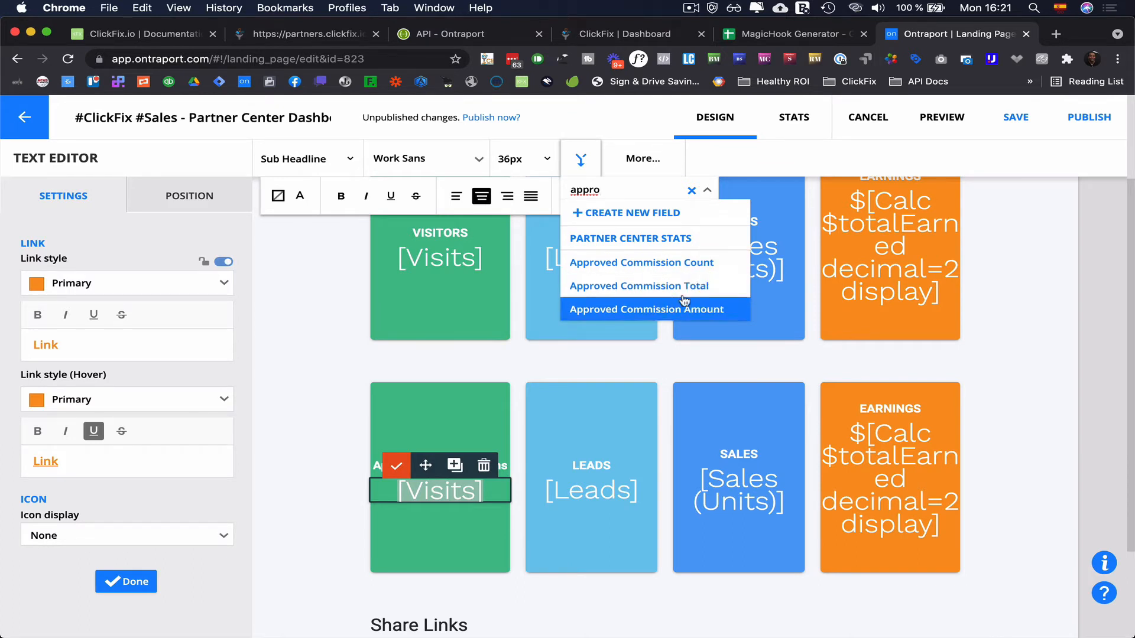
click(645, 310)
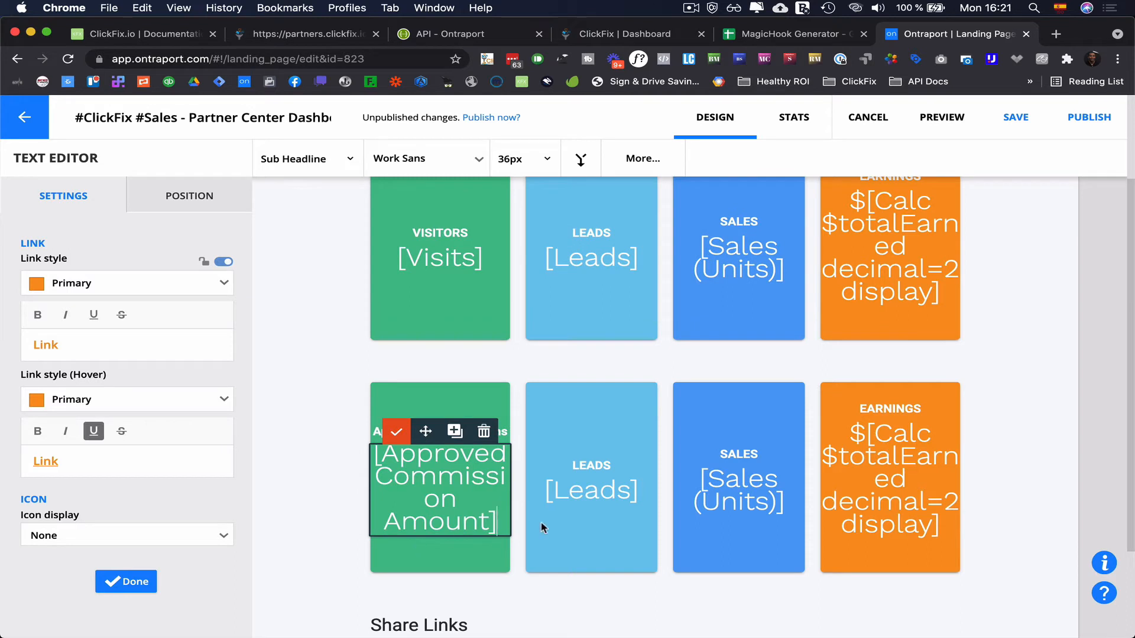
click(579, 513)
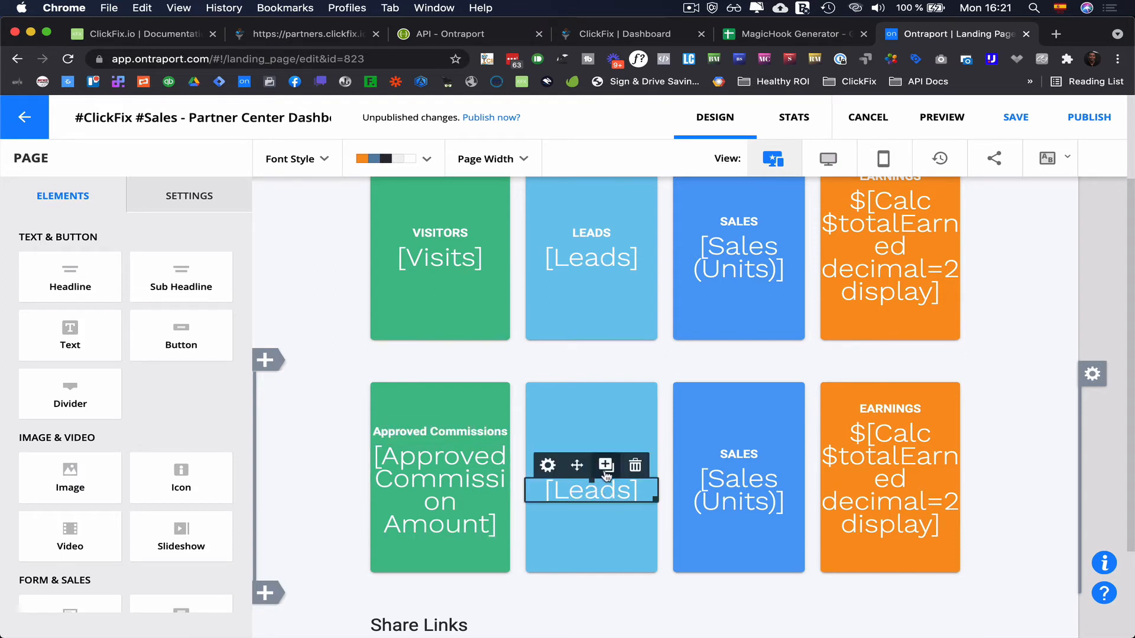
Delete the value field from the second row's green box, leaving a single Approved Commissions label in it.
click(473, 435)
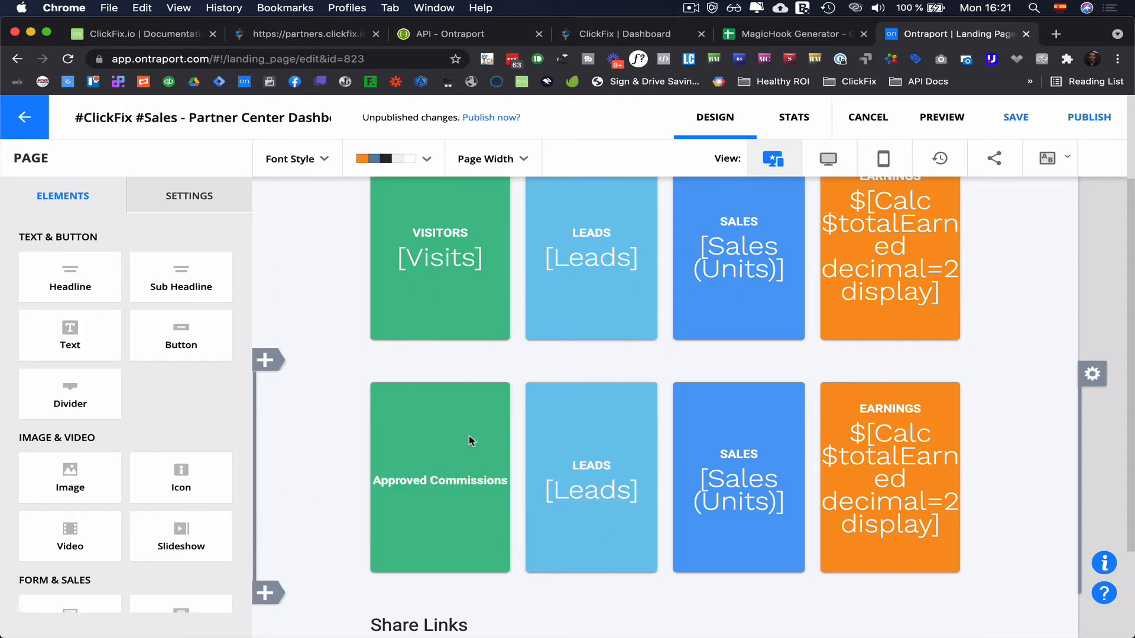
click(458, 482)
click(437, 507)
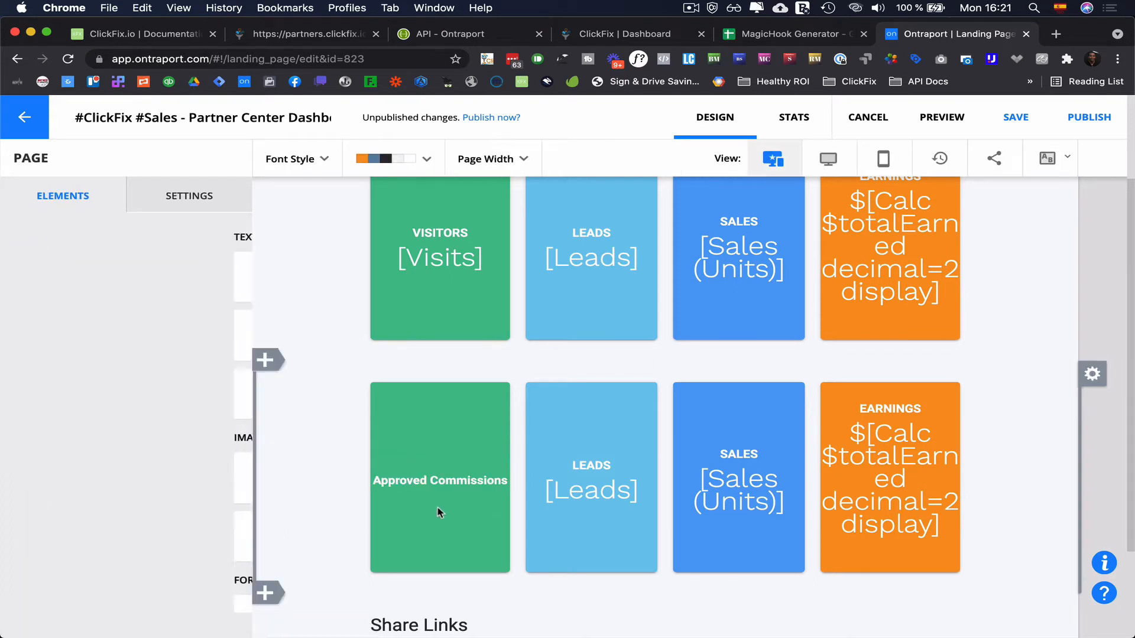
click(454, 462)
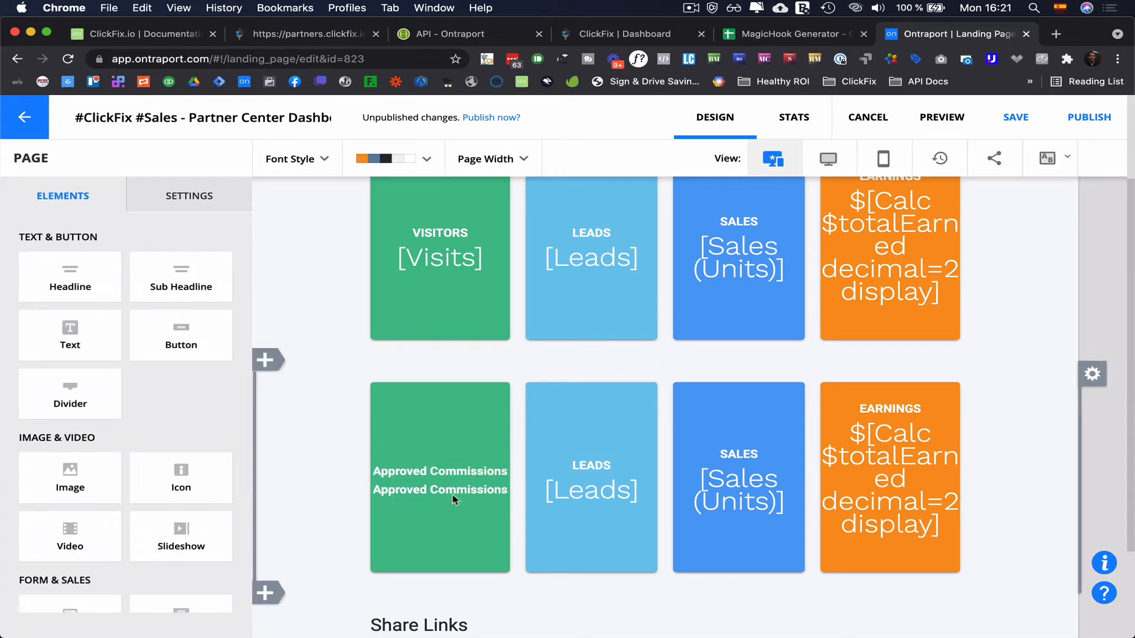
click(484, 489)
click(484, 472)
Duplicate the [Leads] field in the second row and move the copy under the Approved Commissions label.
mouse_move(578, 495)
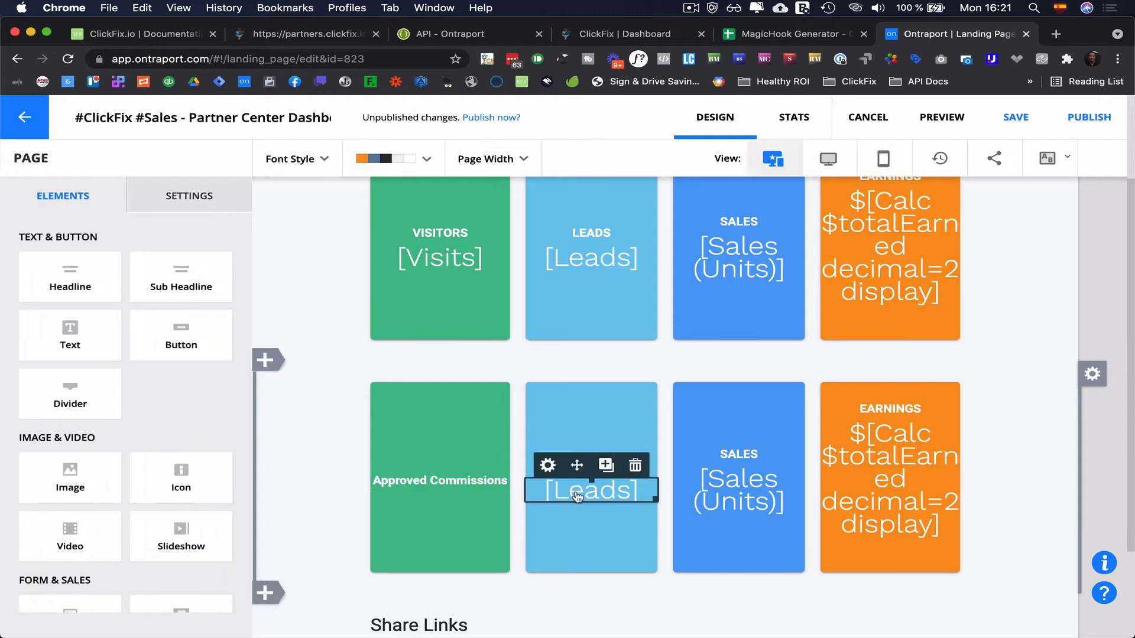
click(606, 467)
drag(591, 507, 438, 495)
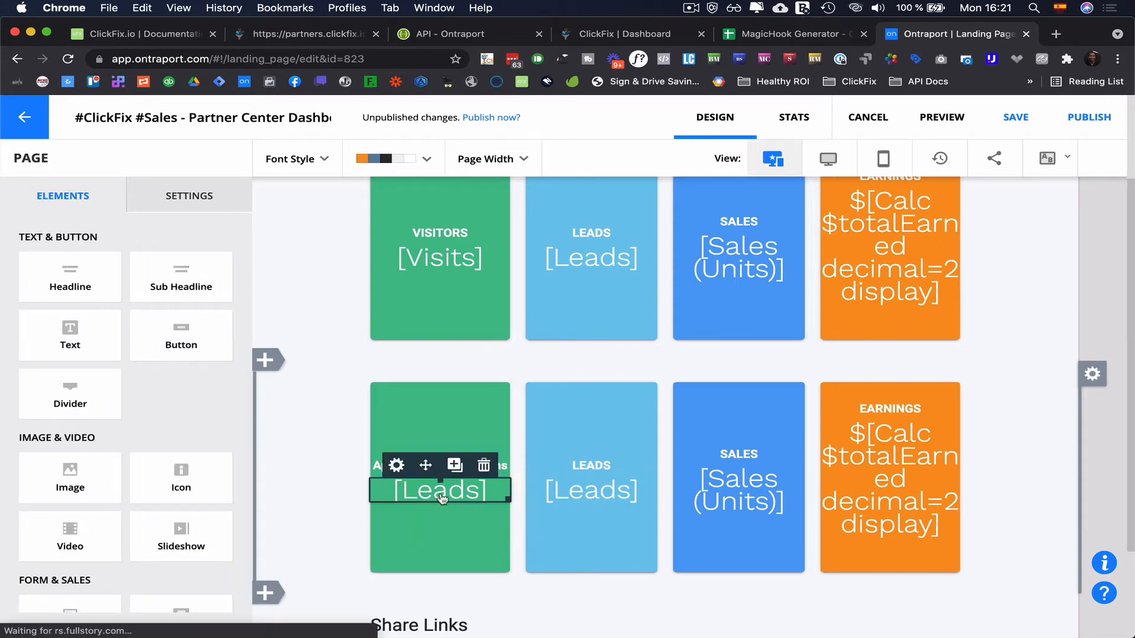
Replace the copied [Leads] field in the green box with the Approved Commission Amount merge field.
click(440, 494)
click(580, 158)
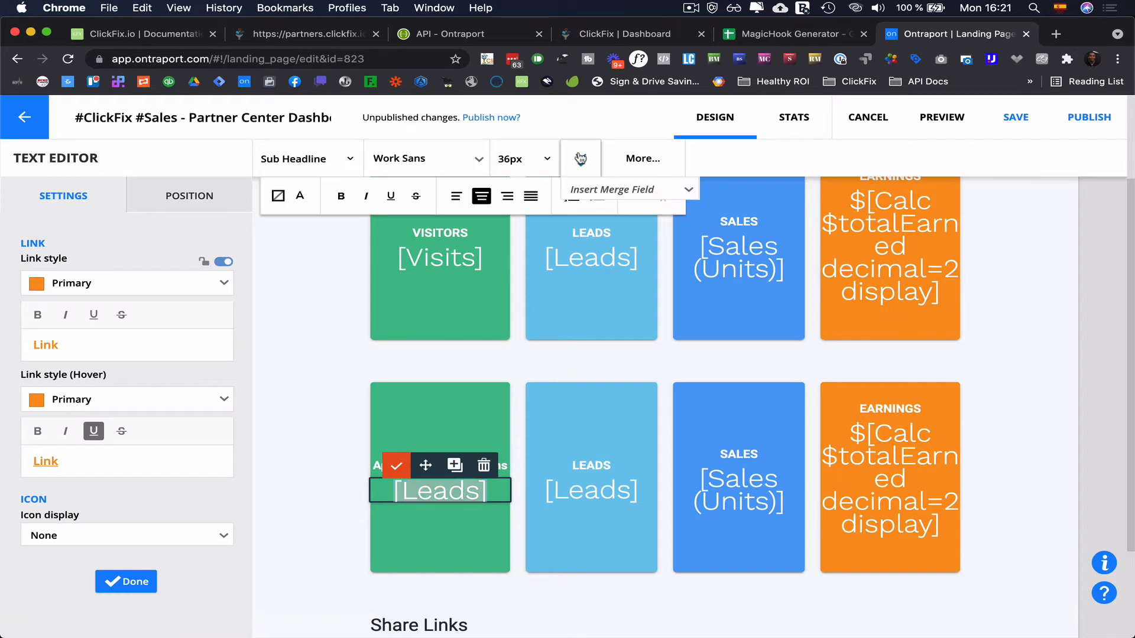
click(620, 189)
text(approve)
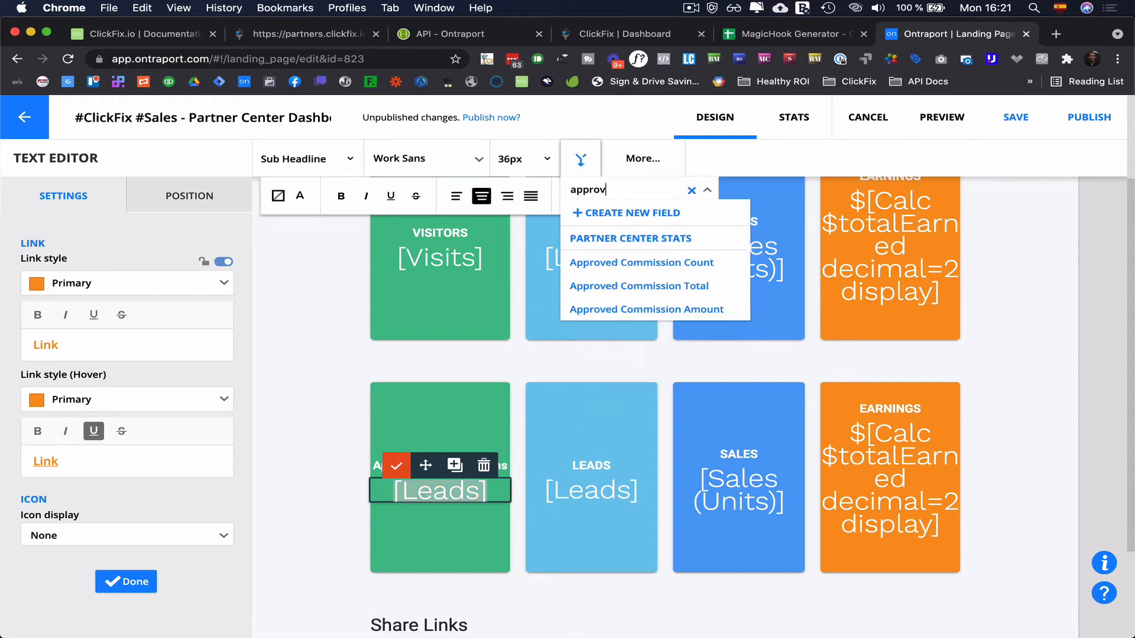
click(648, 308)
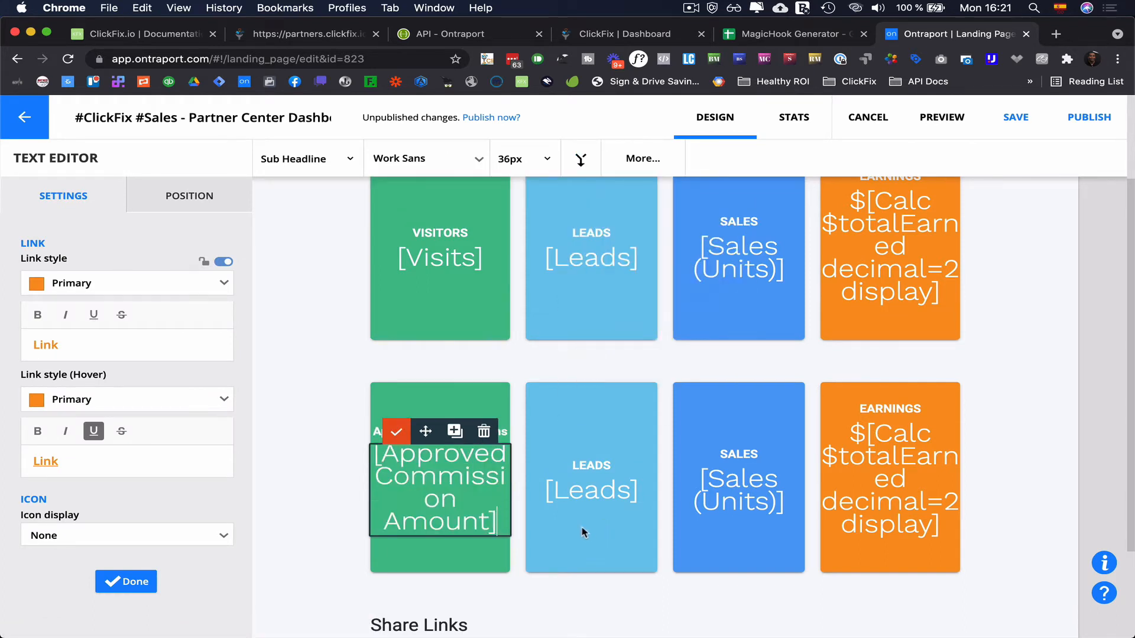
Change the LEADS label in the second row's light blue box to "Pending Commissions".
double_click(582, 464)
text(P)
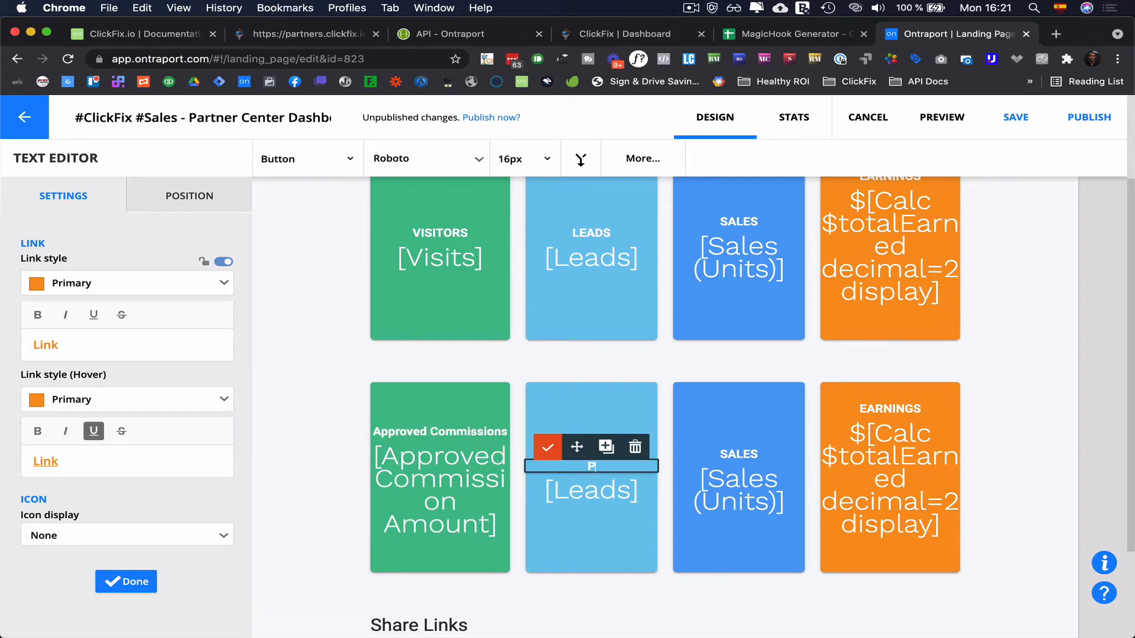
text(enfin)
key(BackSpace)
key(BackSpace)
key(BackSpace)
key(BackSpace)
text(ding Commissions)
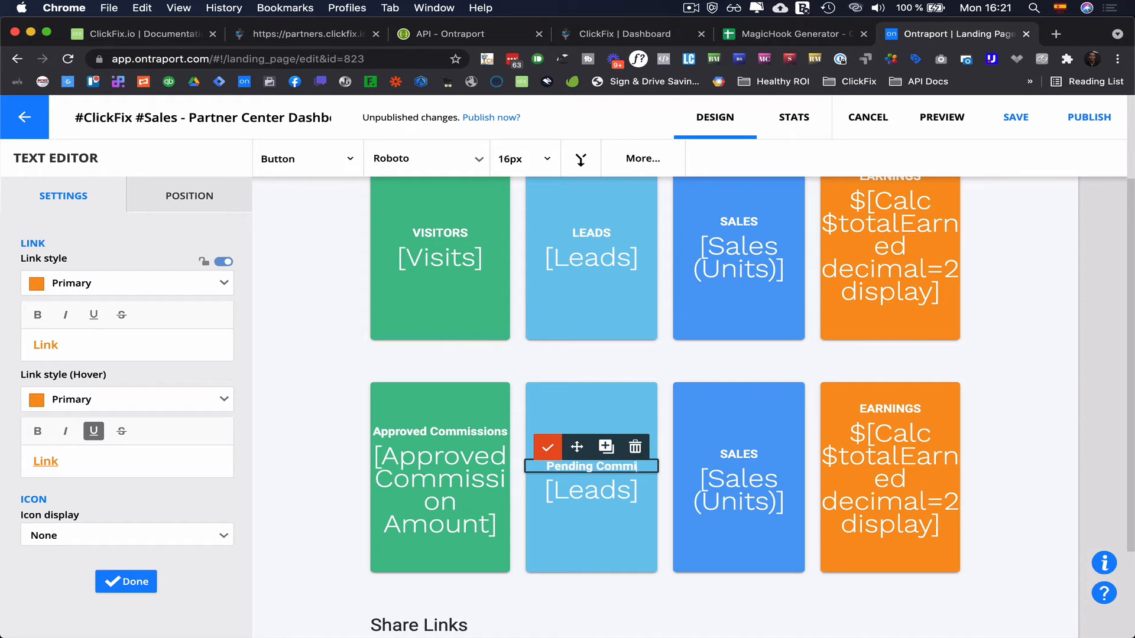
Replace the [Leads] field in the second row's light blue box with the Pending Commission Amount merge field.
click(594, 489)
click(586, 171)
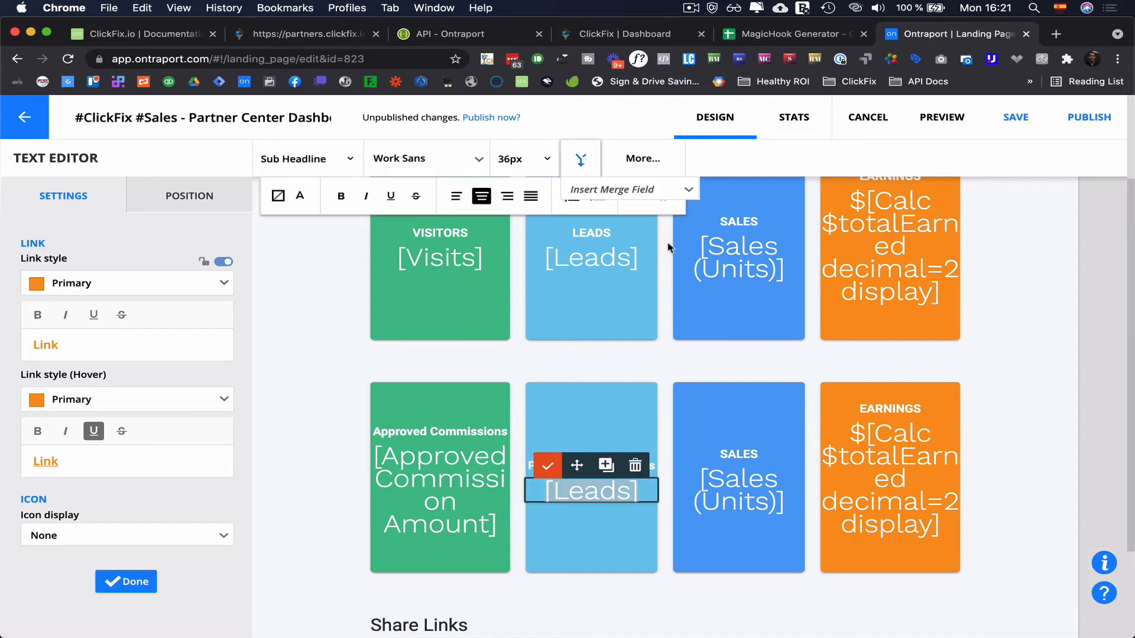
text(pen)
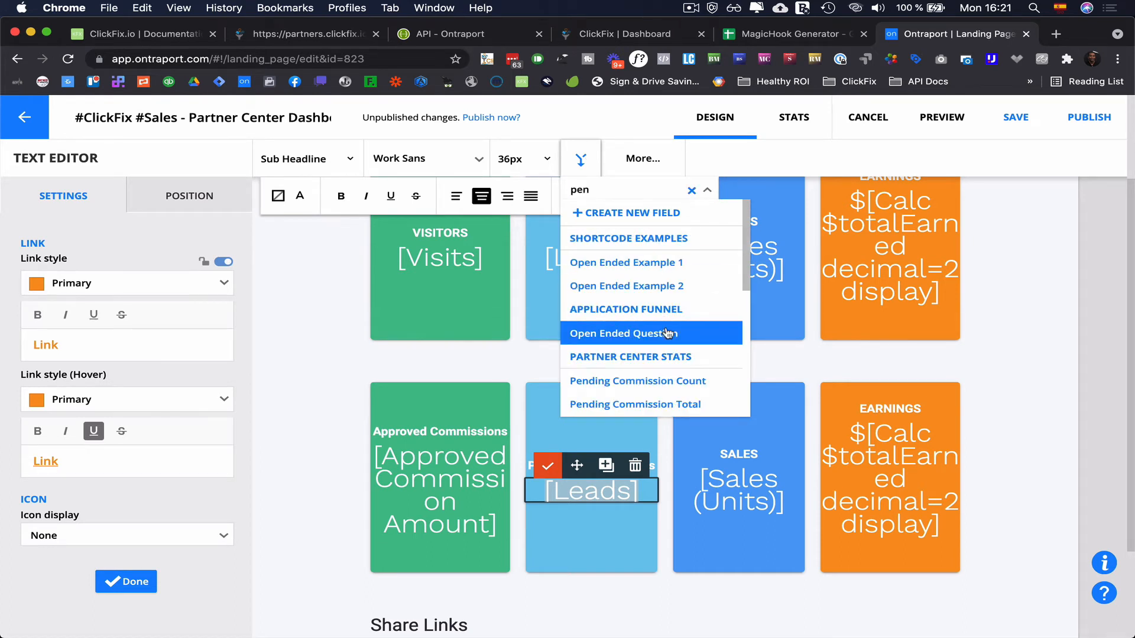
scroll(667, 332, down, 2)
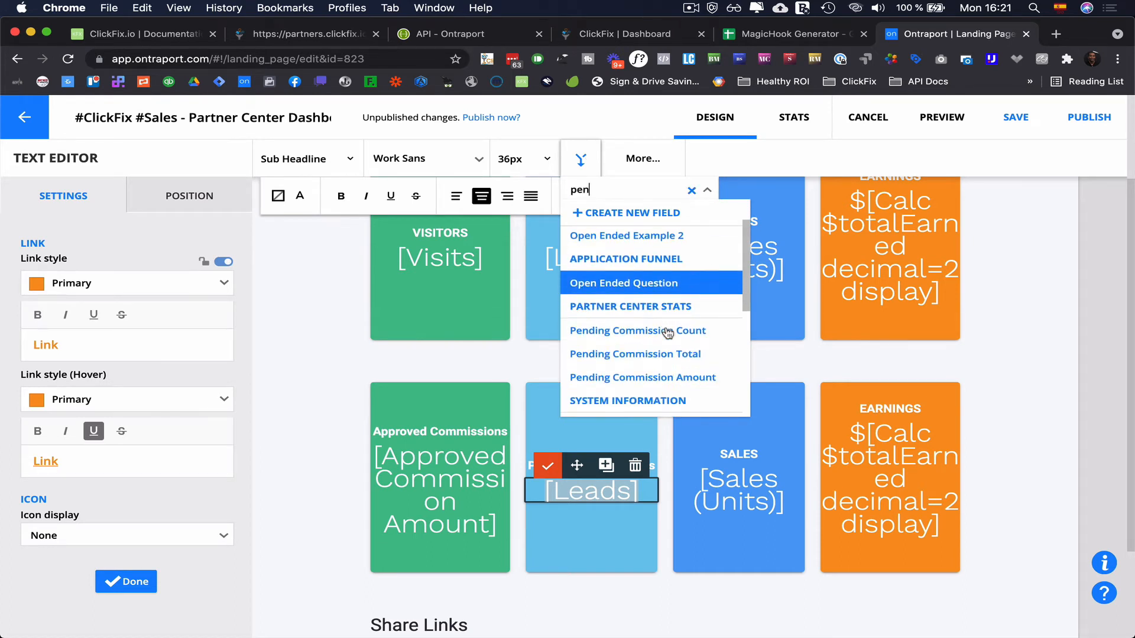
click(655, 374)
double_click(732, 453)
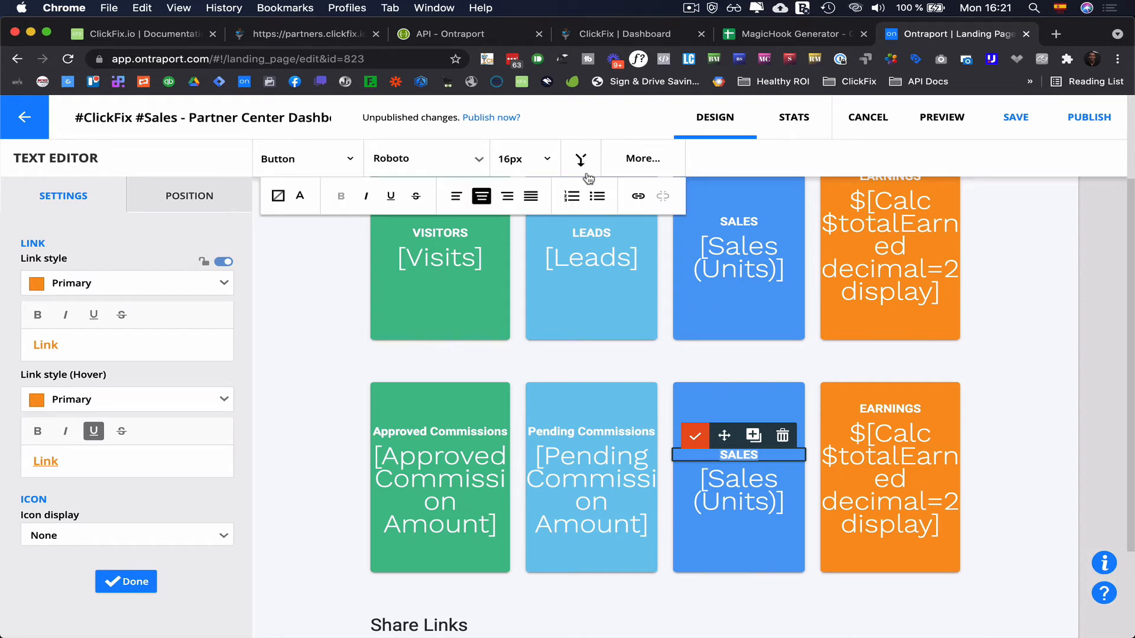
click(558, 433)
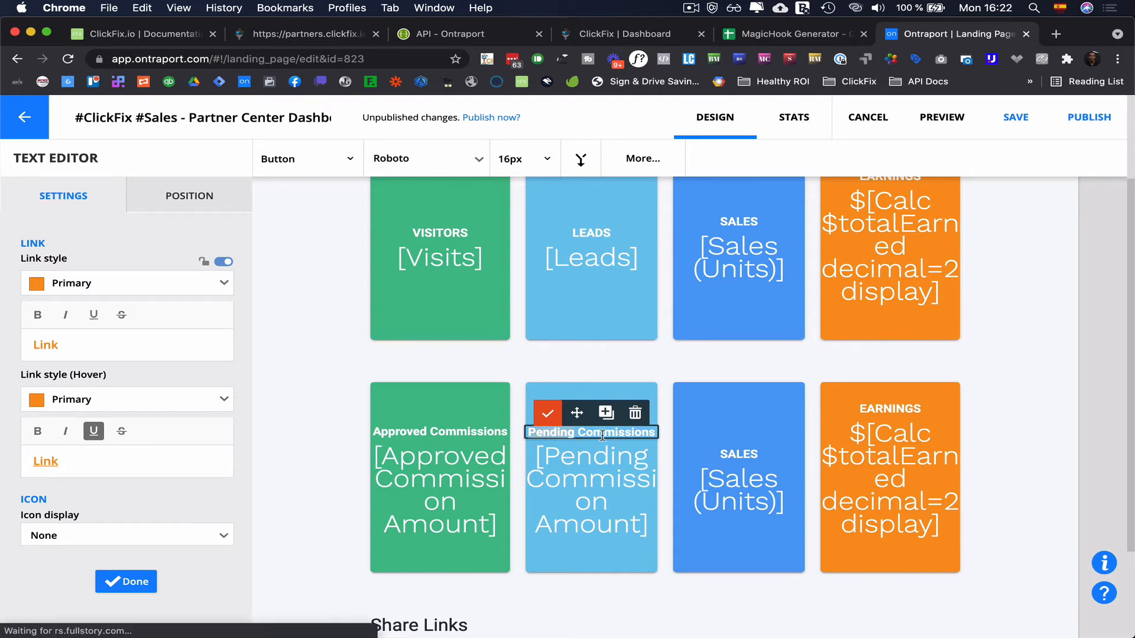
click(578, 487)
click(630, 393)
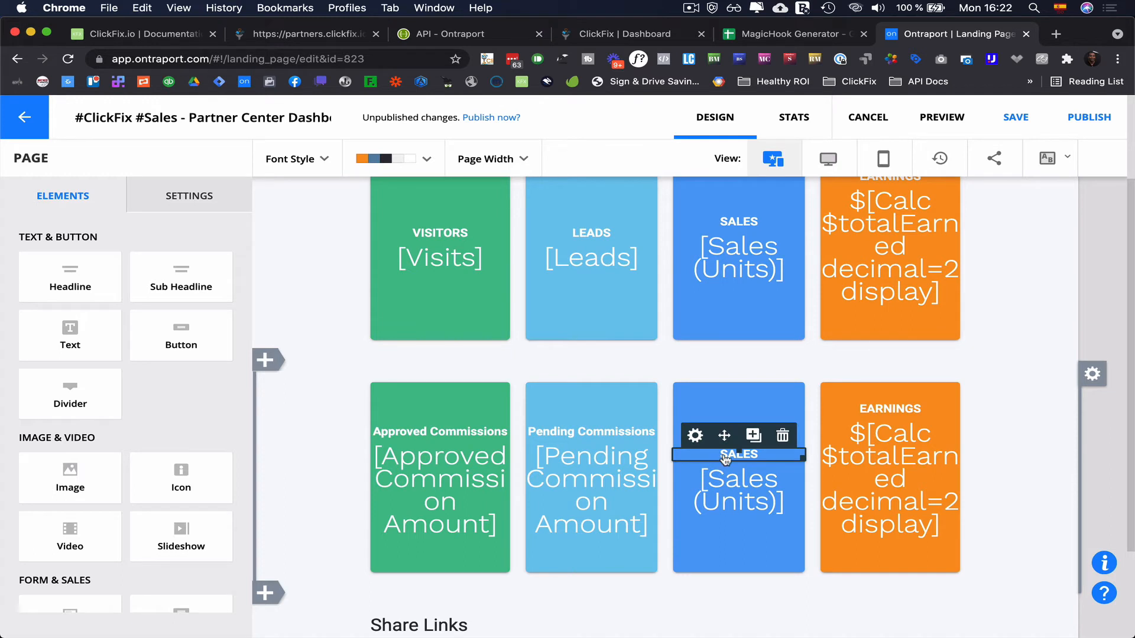
Change the second row's SALES label to "REFUNDS" and replace the field below it with the Refunds (Units) merge field.
click(722, 456)
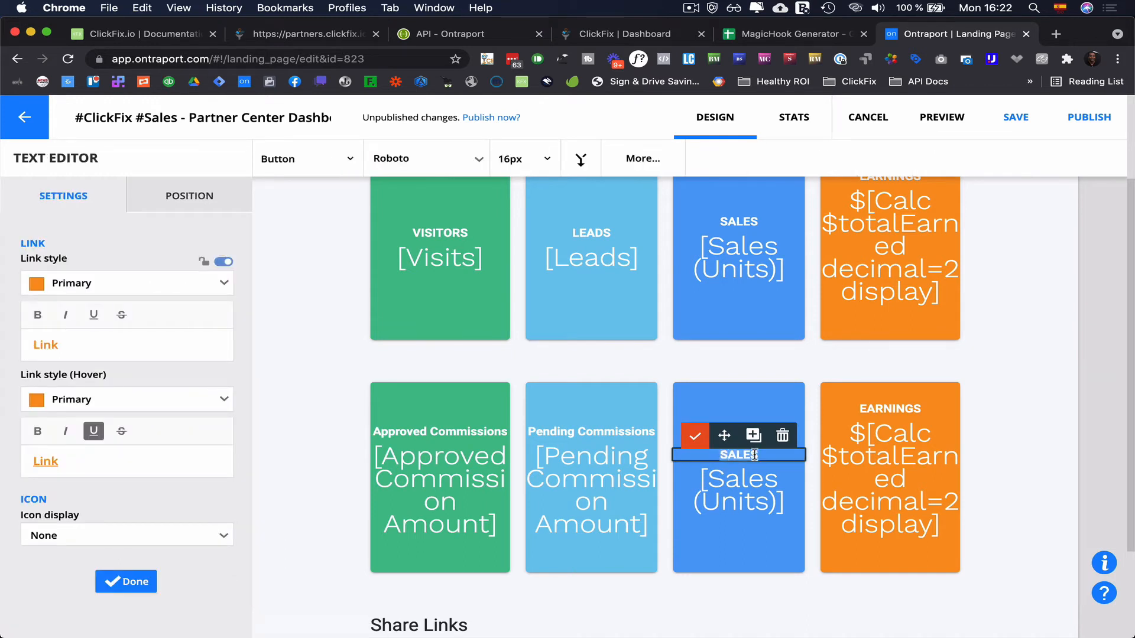
text(REFUNDS)
click(749, 492)
click(580, 159)
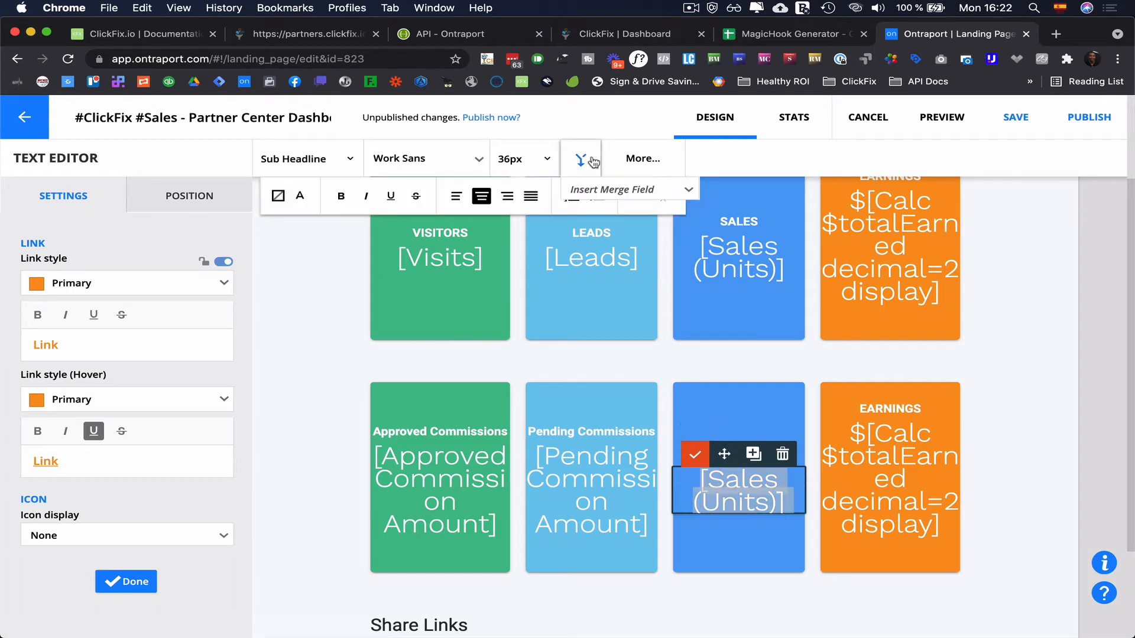
click(624, 192)
text(refu)
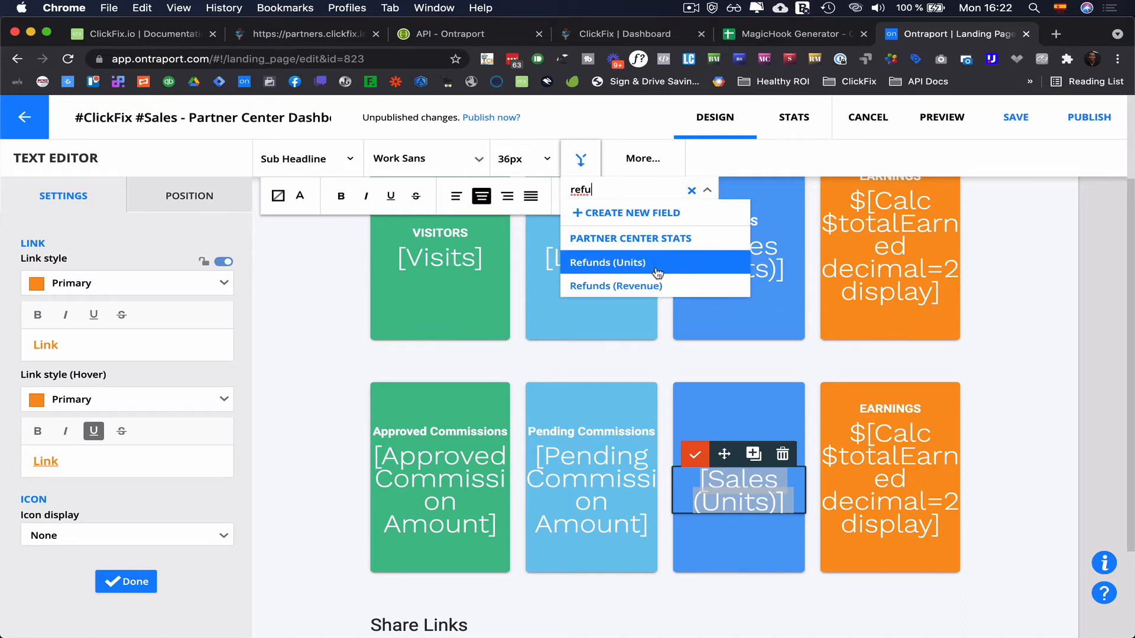
click(657, 269)
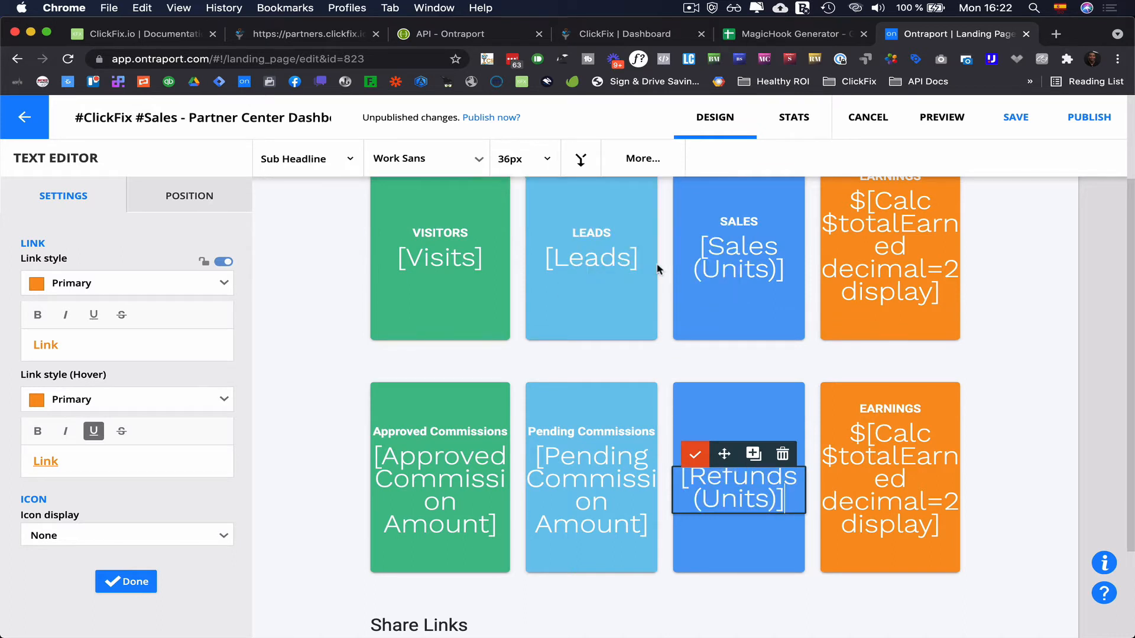
Change the second row's EARNINGS label to "REFUNDS", replace its shortcode with the Refunds (Revenue) merge field, and finish editing the text.
click(884, 414)
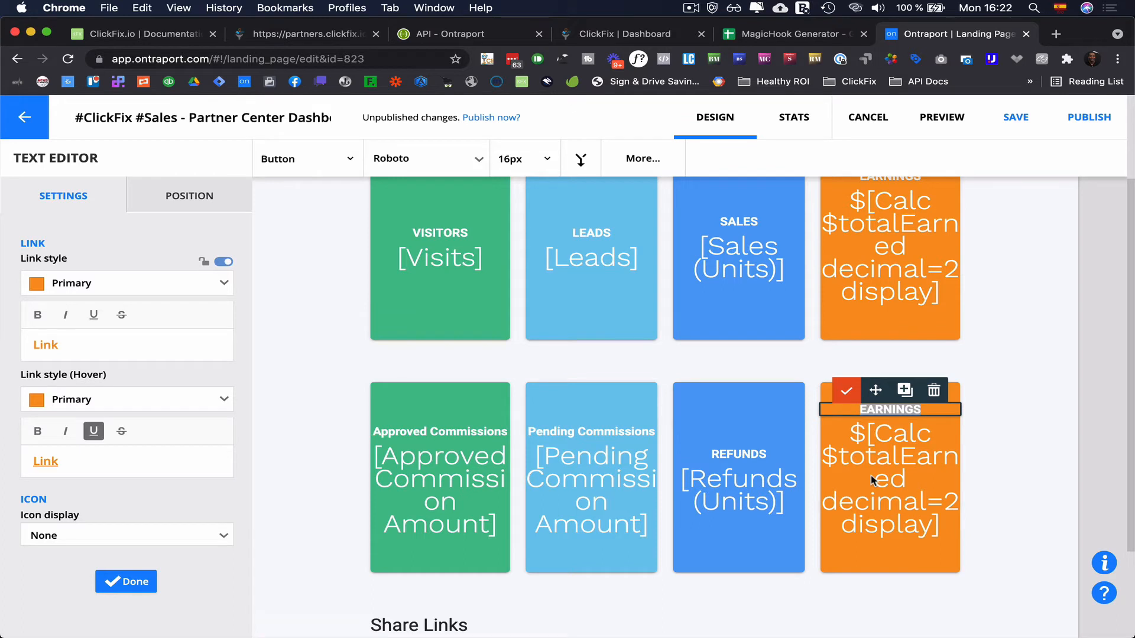
text(REFUNDS)
click(892, 470)
click(582, 161)
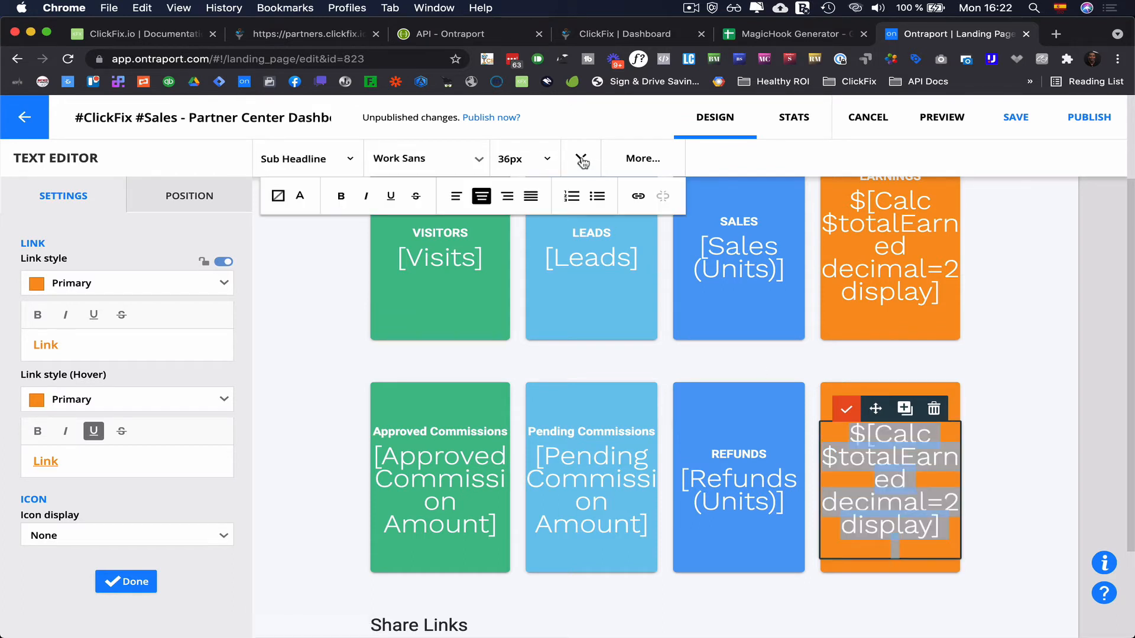
click(581, 160)
text(red)
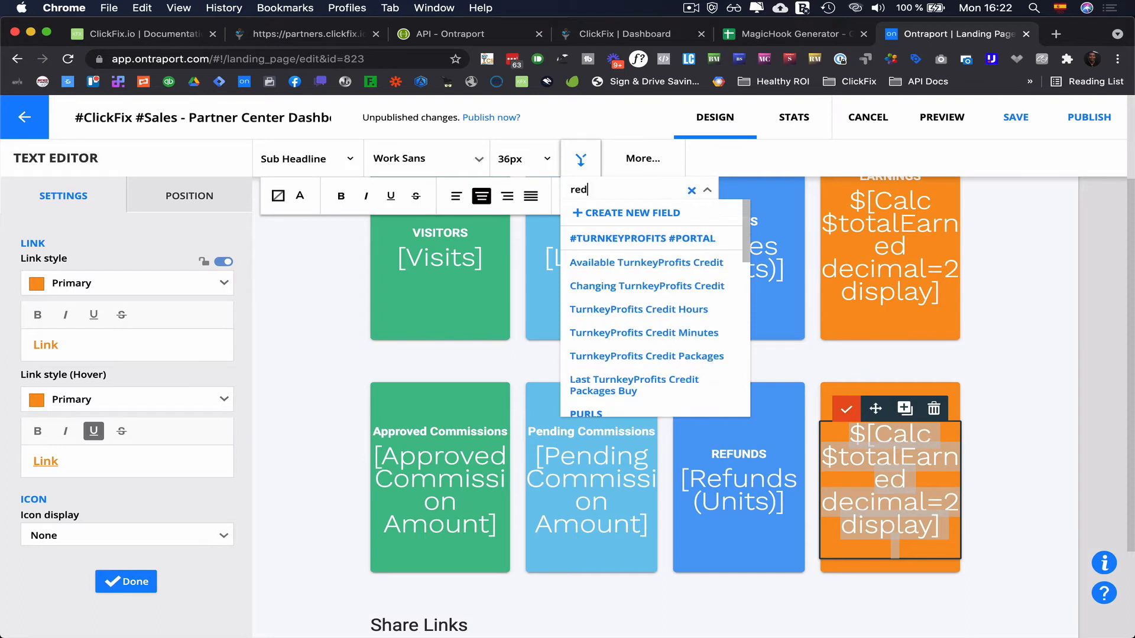
key(BackSpace)
key(BackSpace)
text(f)
key(BackSpace)
text(e)
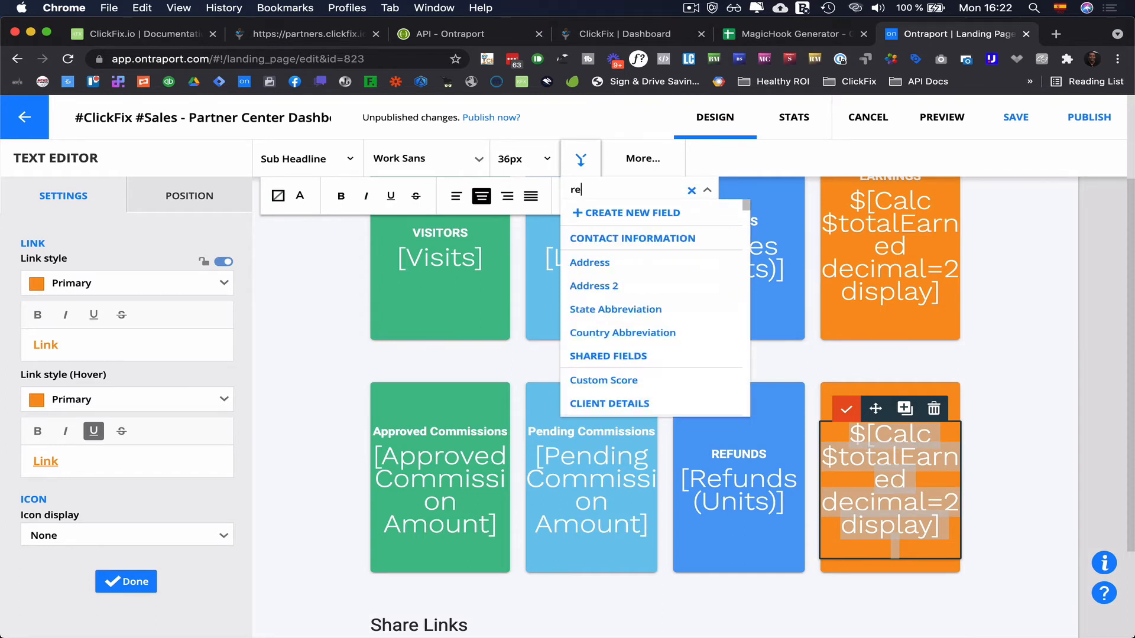
text(fund)
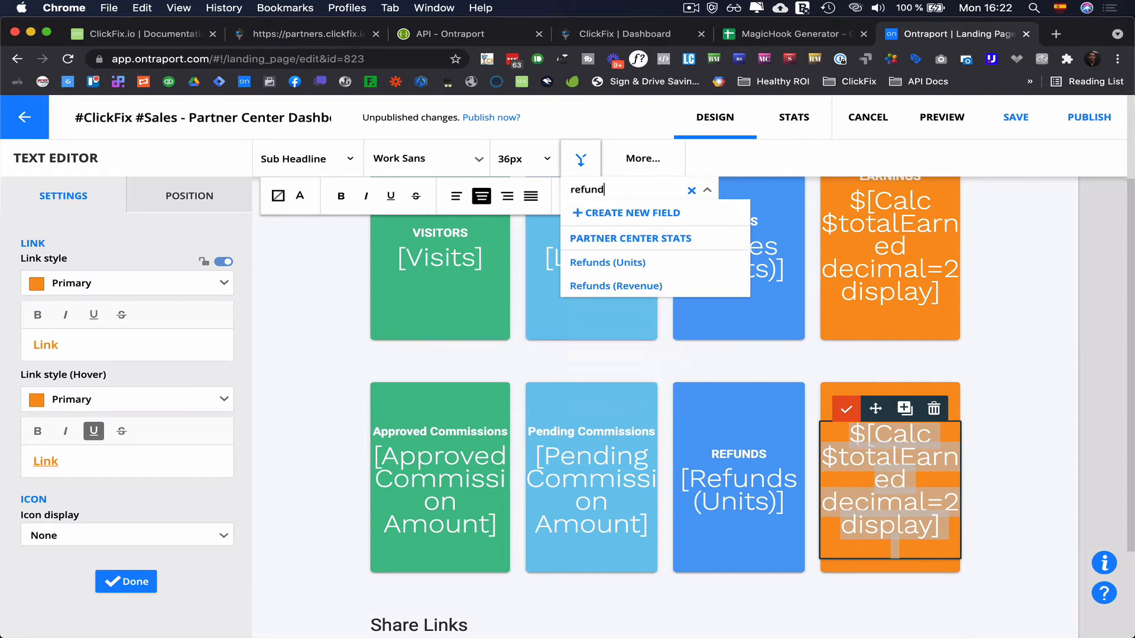
click(629, 286)
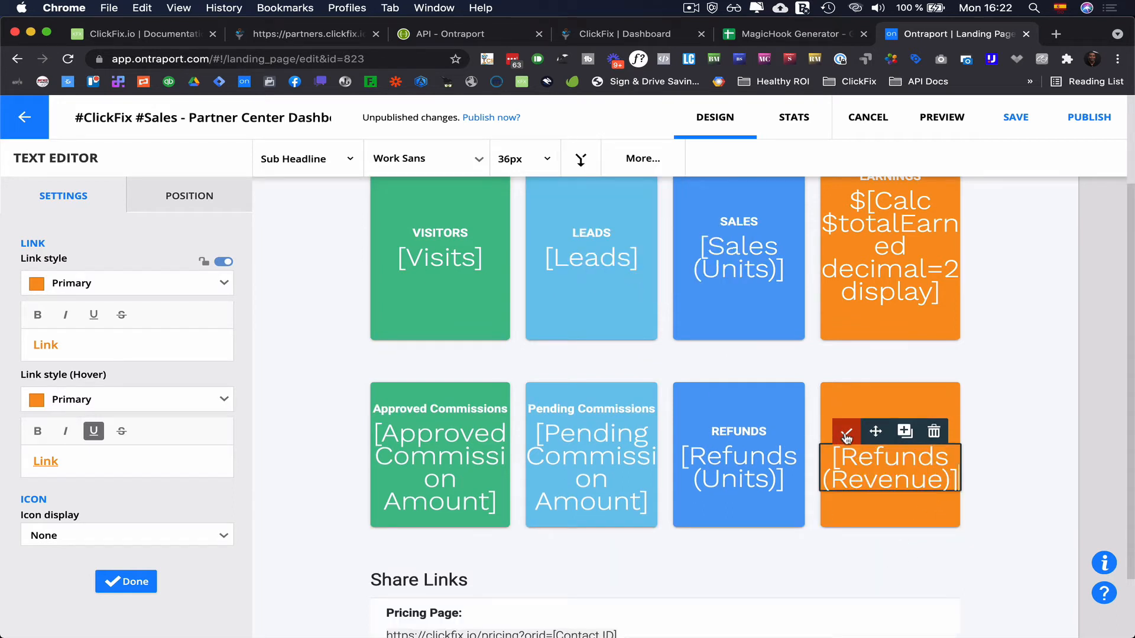
click(846, 409)
Retype the light blue box's label in capitals as "PENDING COMMISSIONS".
click(530, 414)
double_click(530, 413)
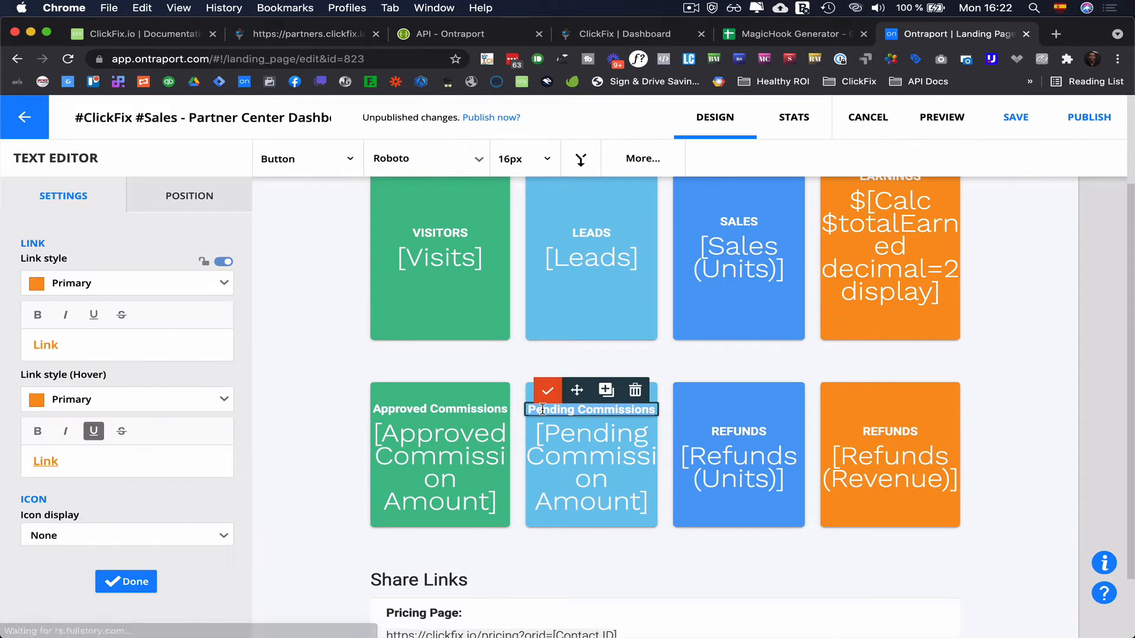
text(PENDING COM)
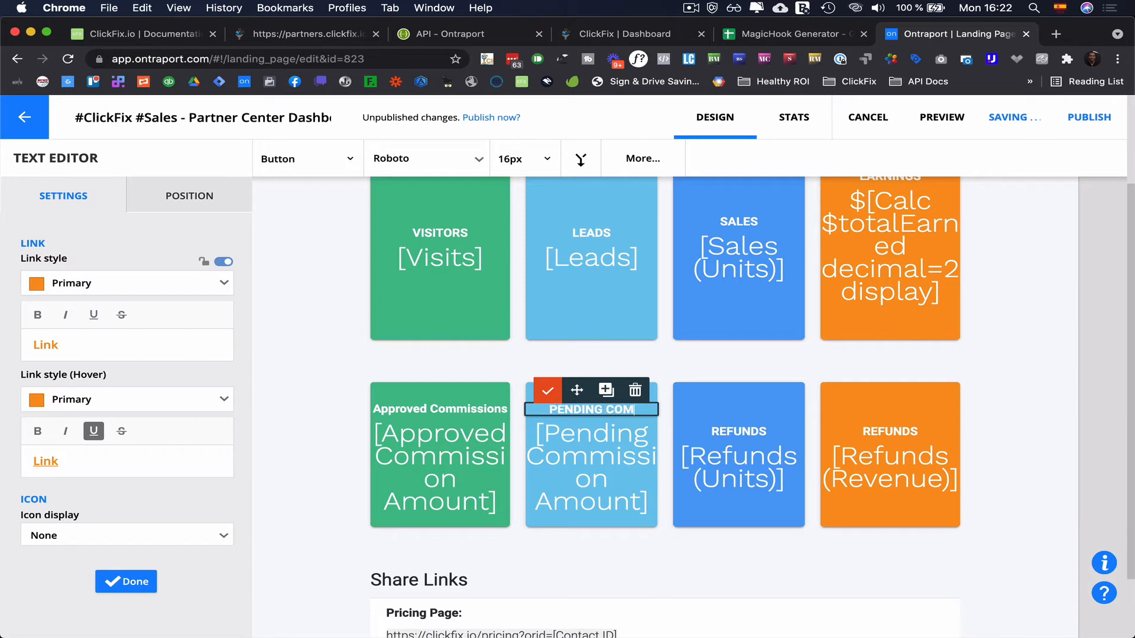
text(MISSIONS)
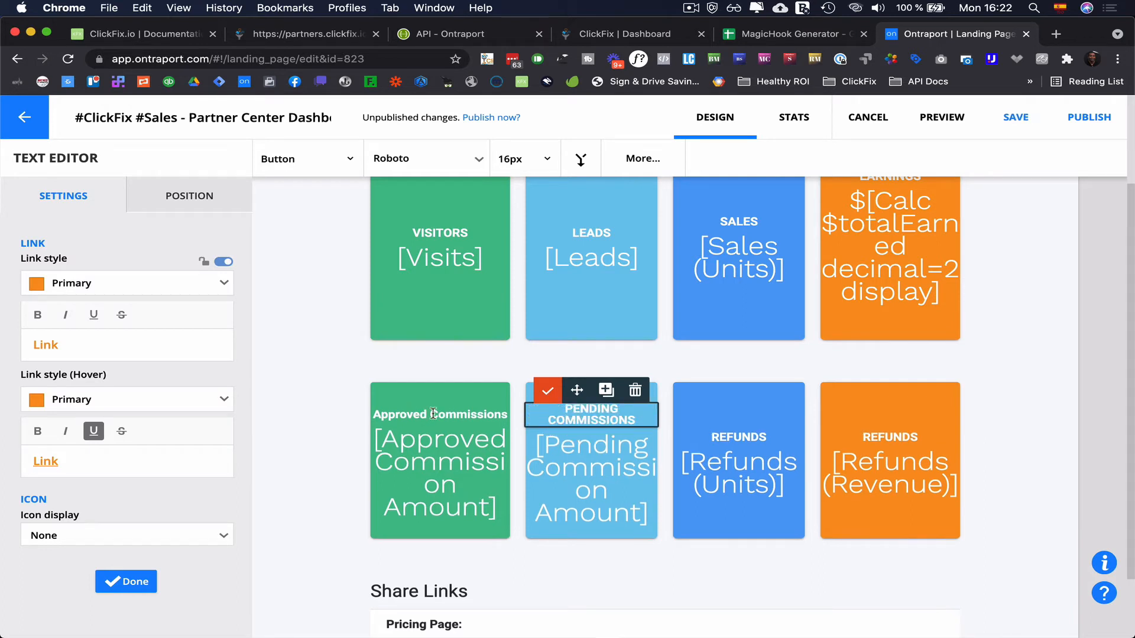
Retype the label of the second row's green box in capitals as "APPROVED COMMISSIONS" and finish editing the text.
click(406, 423)
text(APPROV)
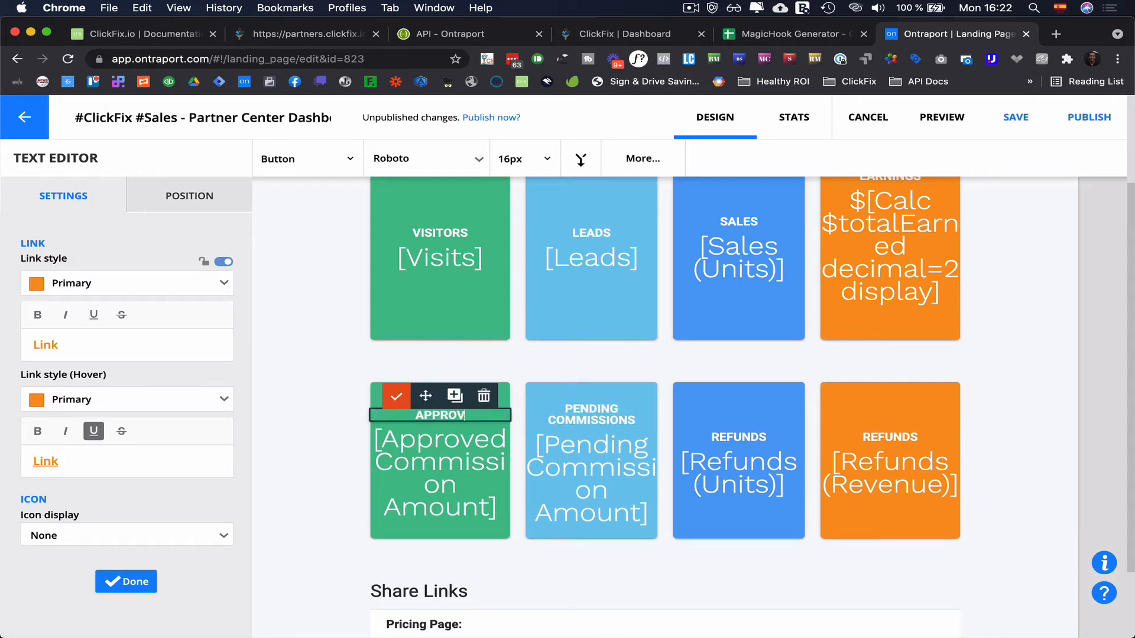
text(ED COMMIS)
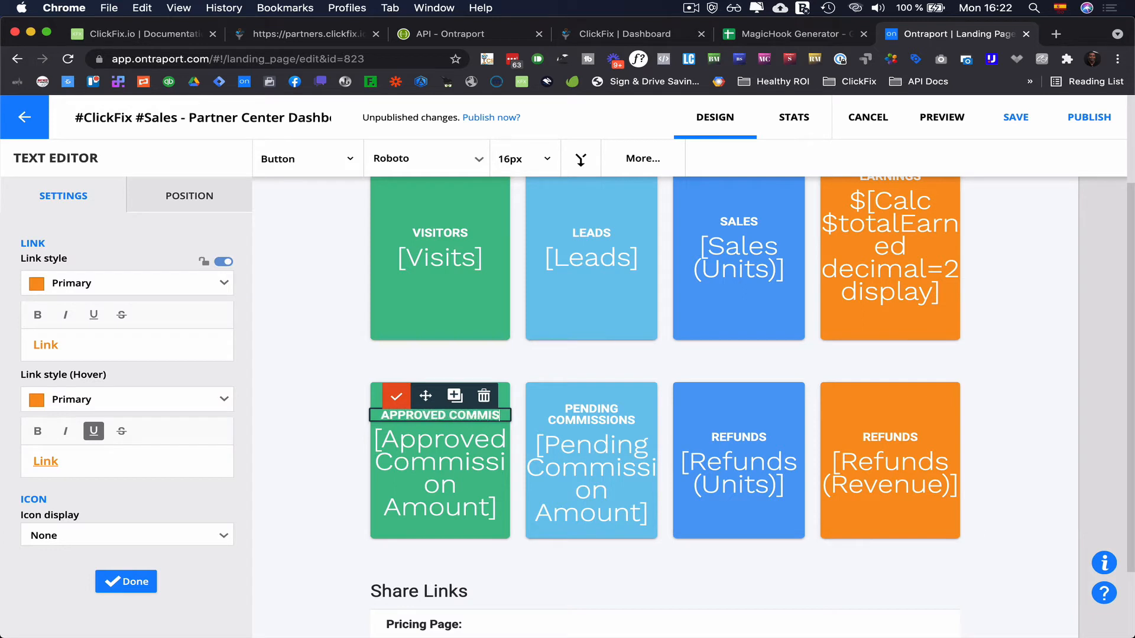
text(SIONS)
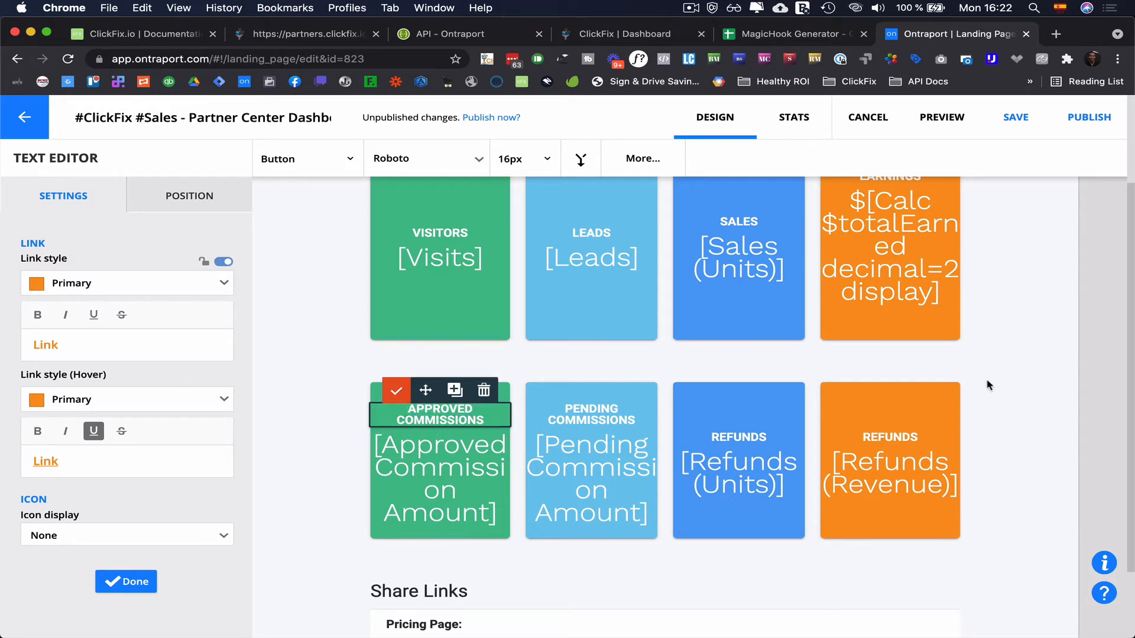
click(1060, 374)
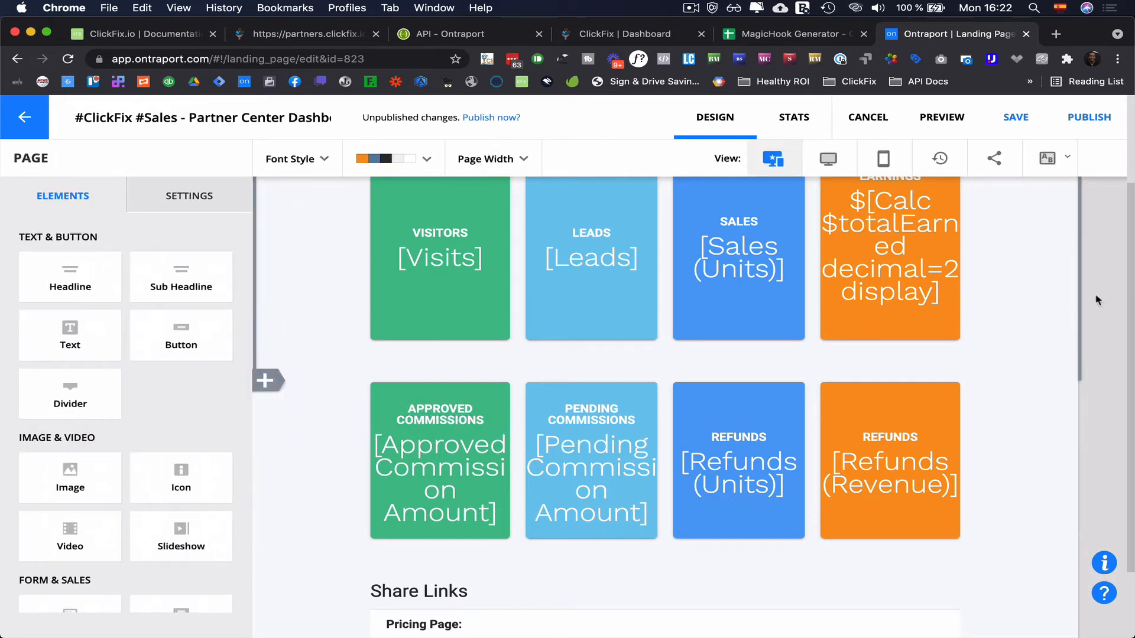
Save and publish the landing page with the second stats row, and close the publishing dialog.
click(1089, 117)
click(861, 547)
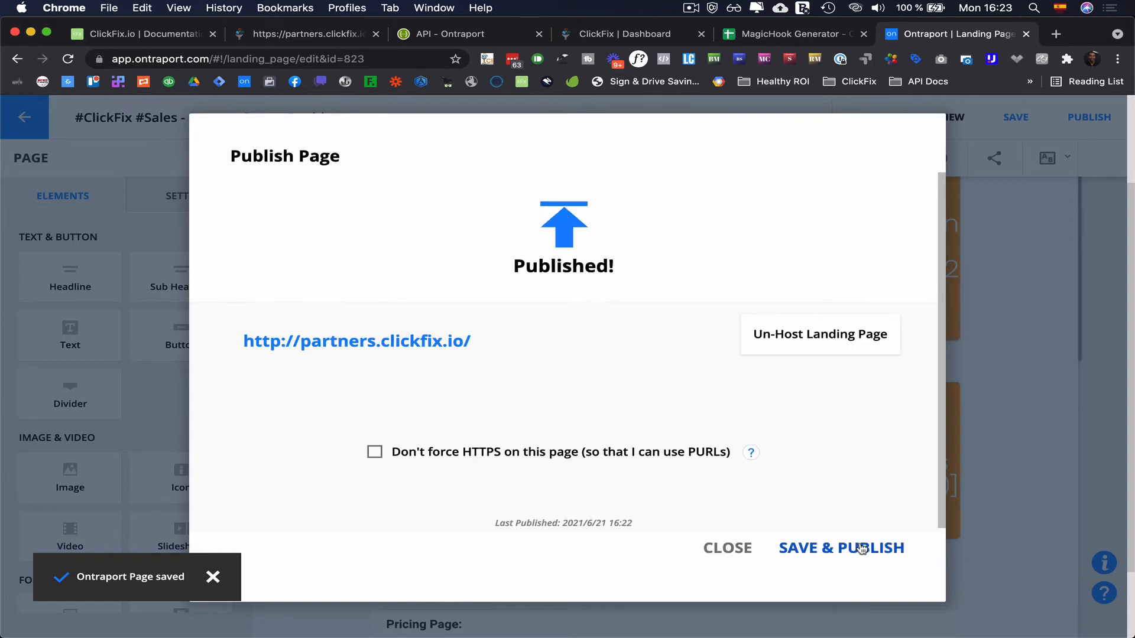
click(729, 545)
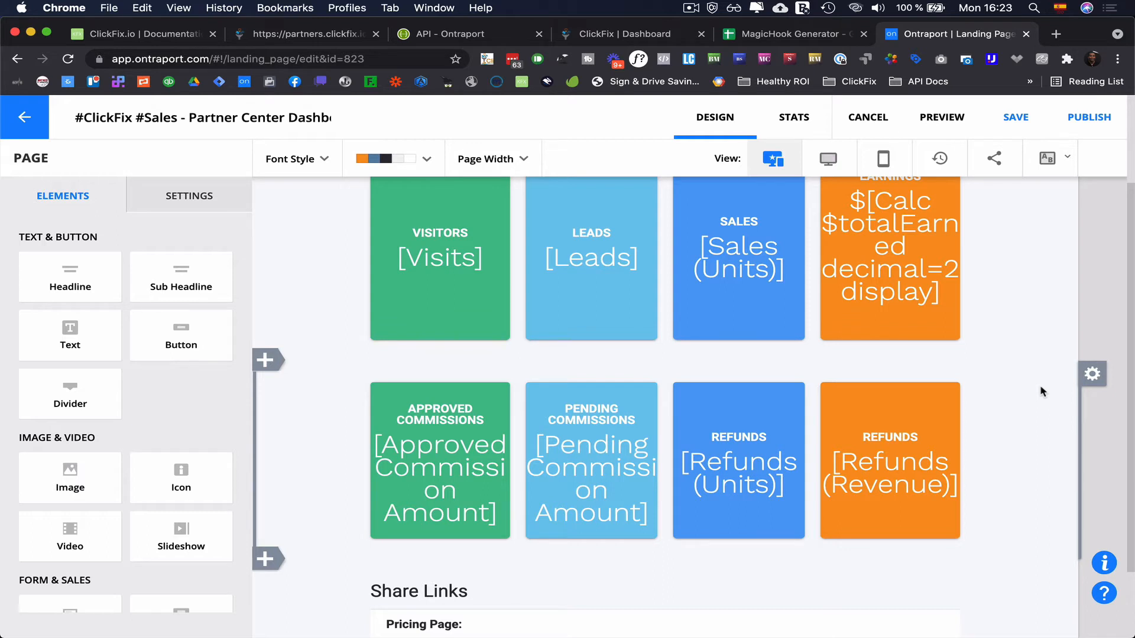
Examine how the Pricing Page share link combines its base URL, the ?orid= parameter and the Contact ID merge field.
scroll(608, 400, down, 3)
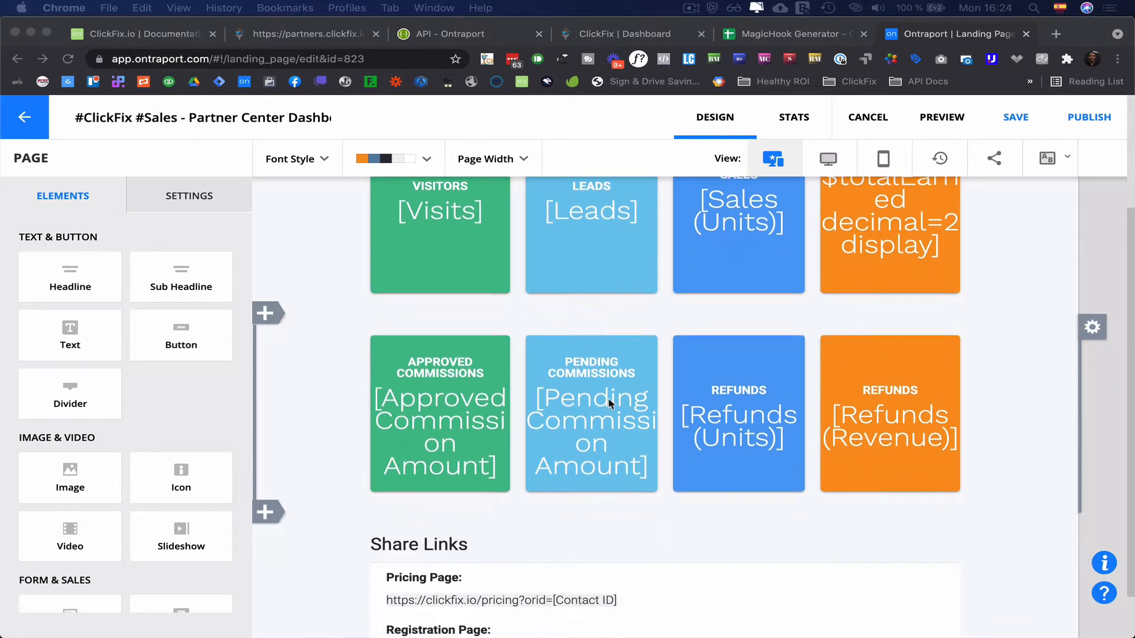
click(653, 559)
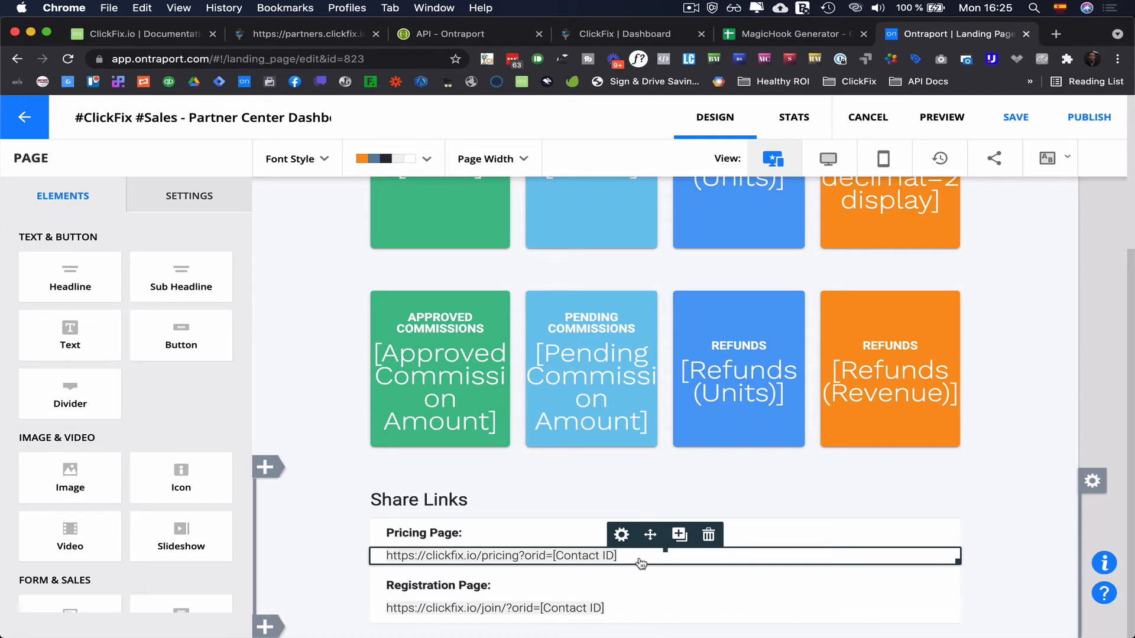
double_click(516, 554)
click(517, 553)
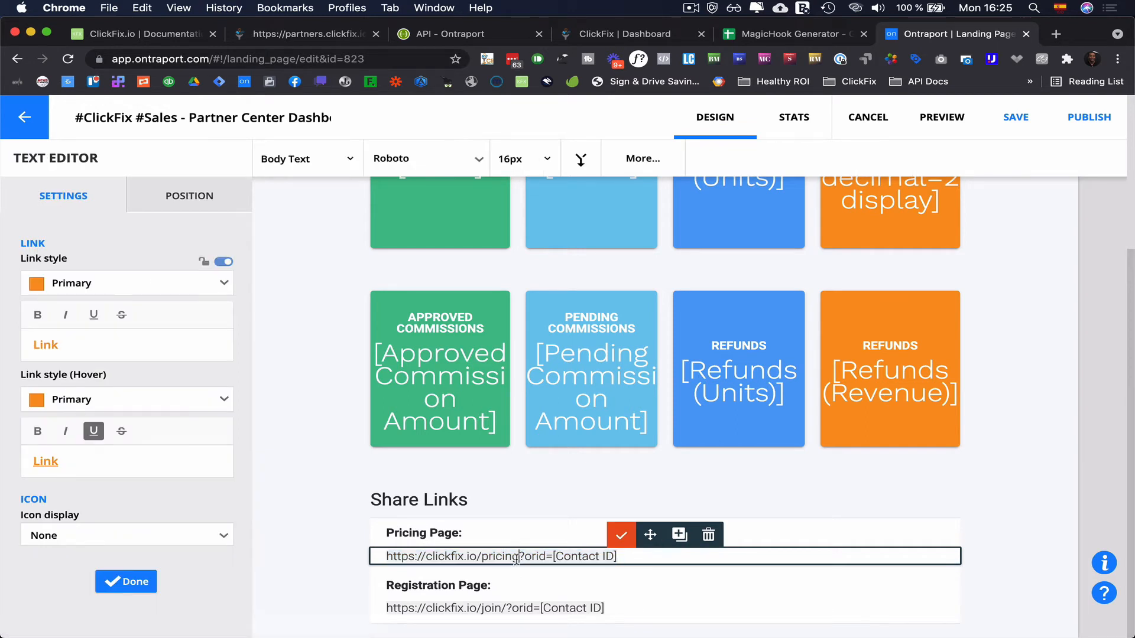
drag(519, 555, 393, 555)
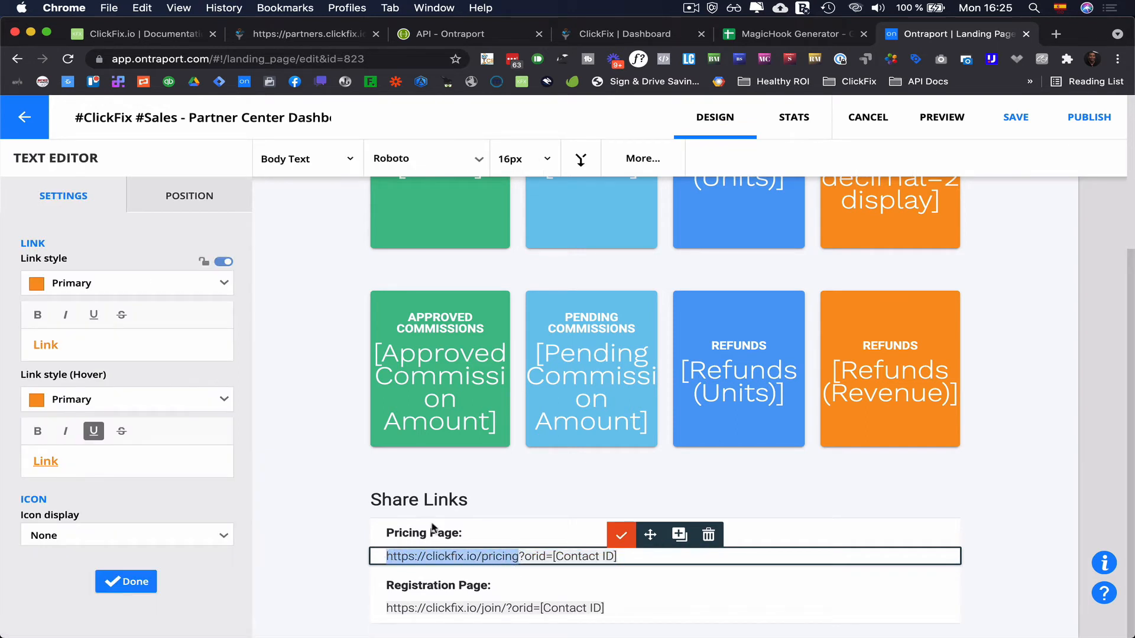
click(520, 557)
drag(520, 557, 550, 556)
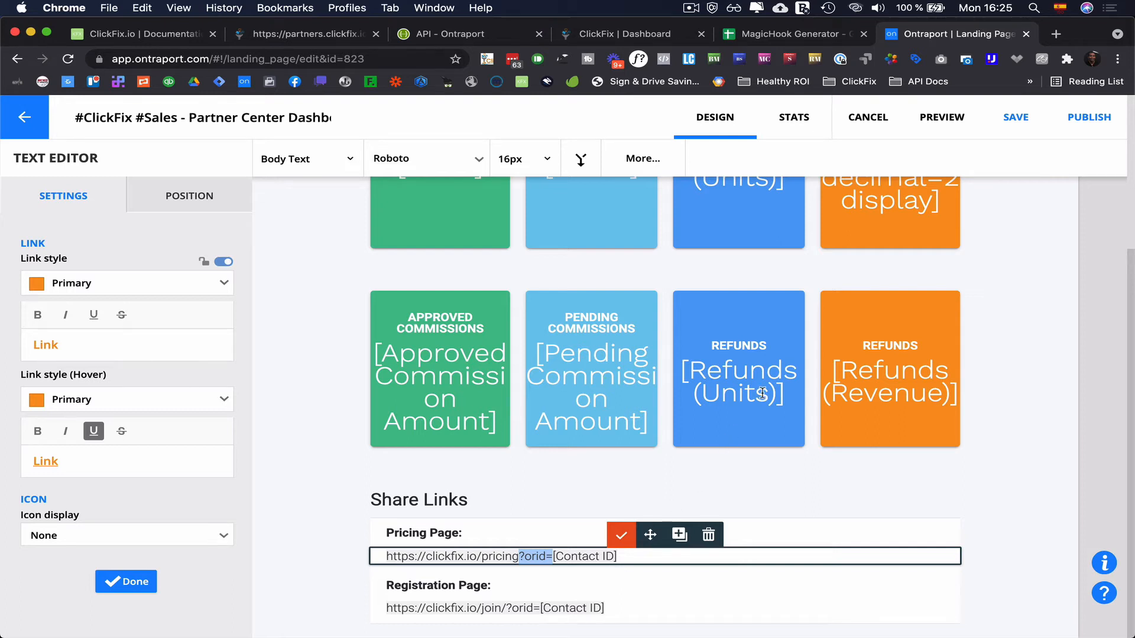
scroll(664, 359, up, 3)
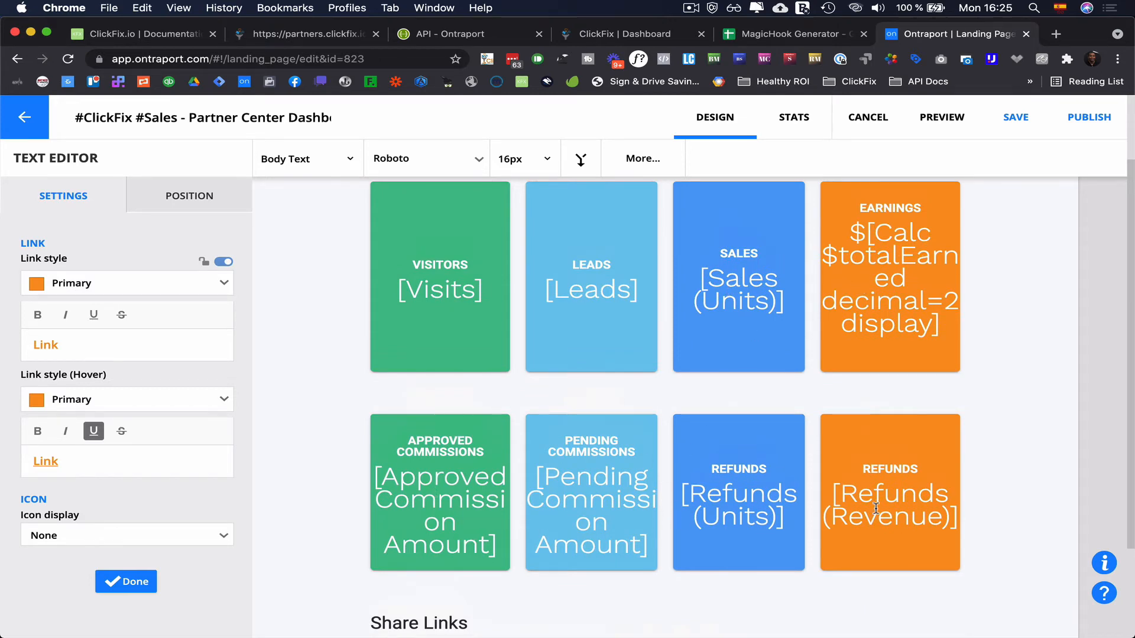
scroll(876, 508, down, 3)
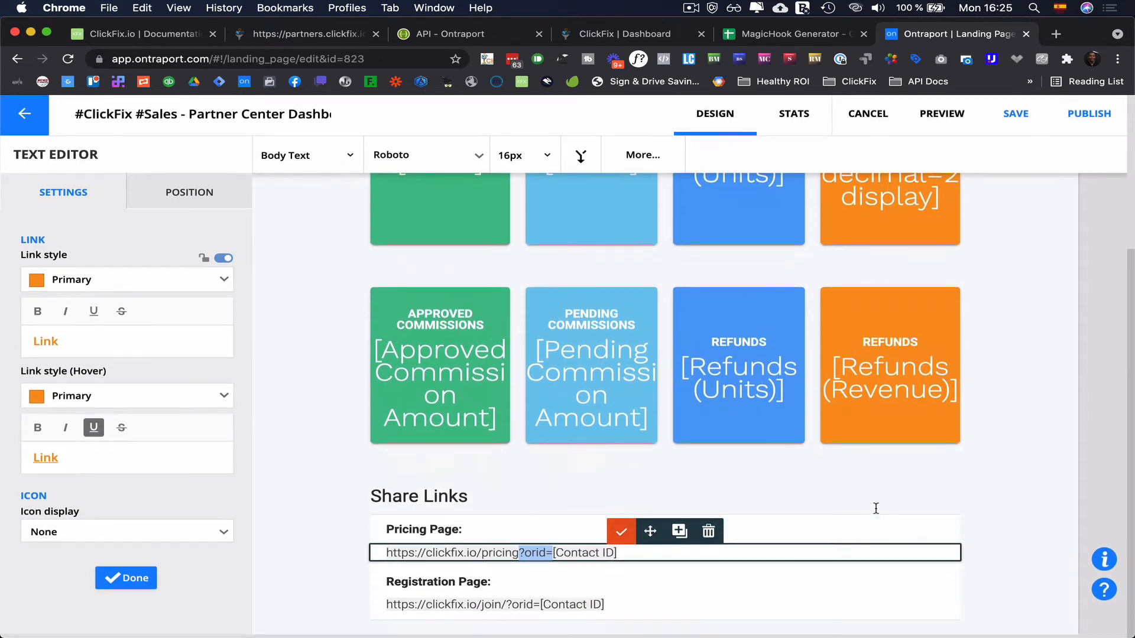
Duplicate the Registration Page label and its link under Share Links, and arrange the copies as a third label-and-link pair.
triple_click(643, 589)
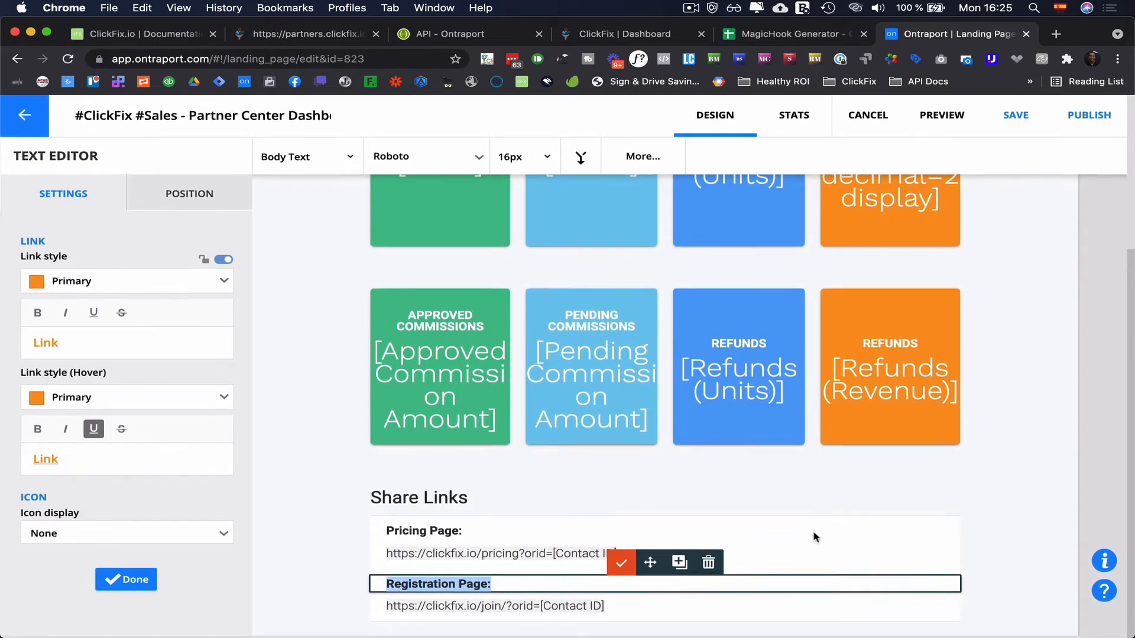
triple_click(585, 607)
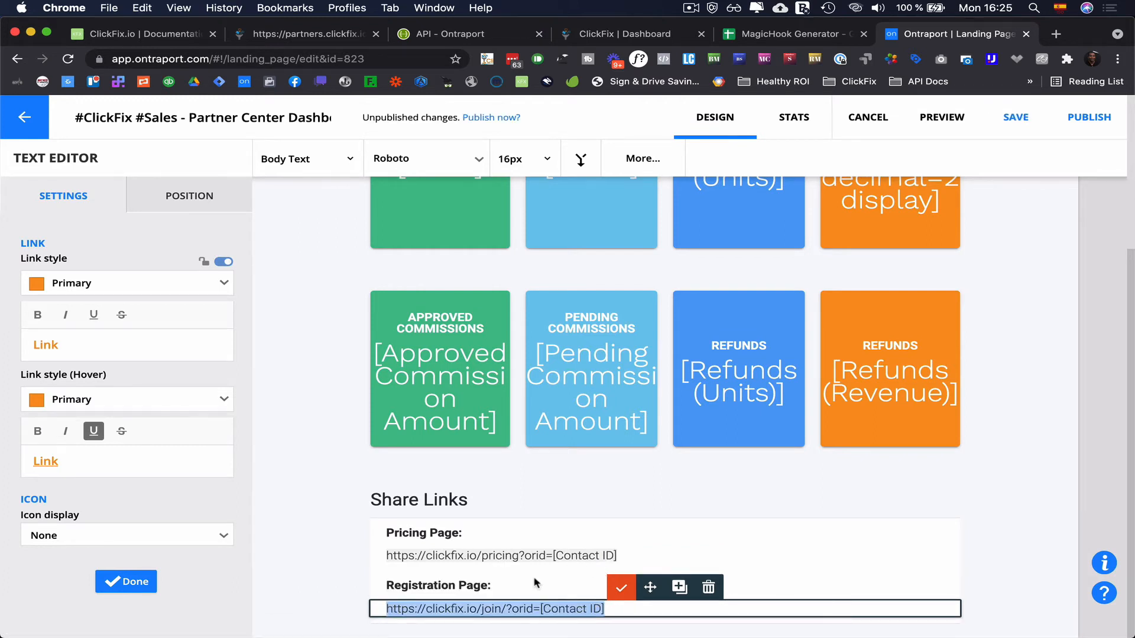
click(622, 589)
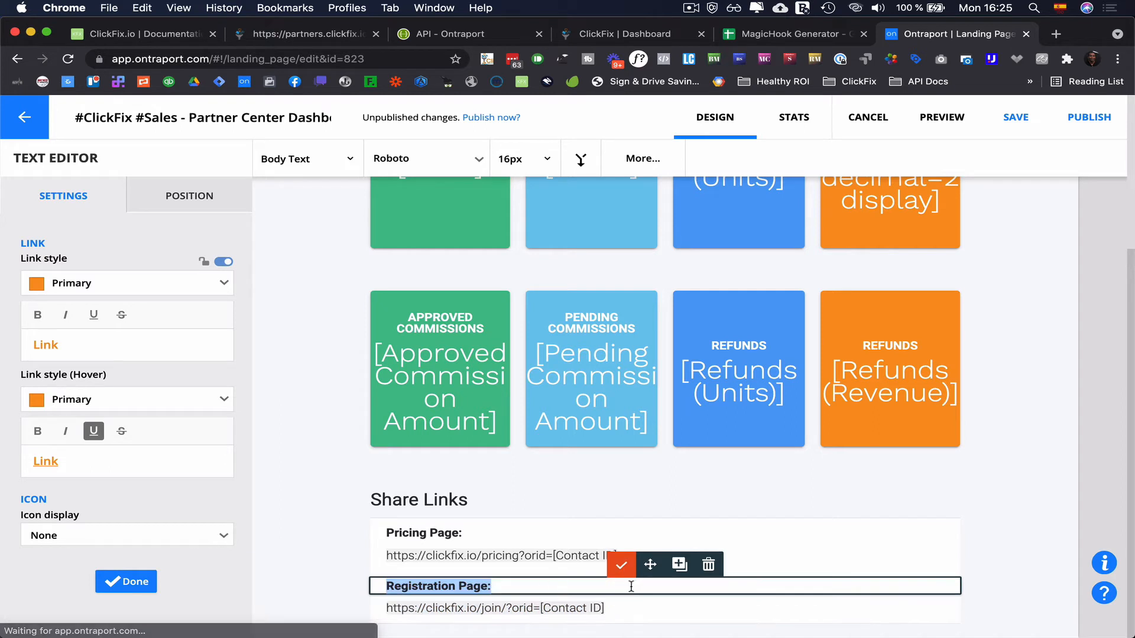
click(679, 587)
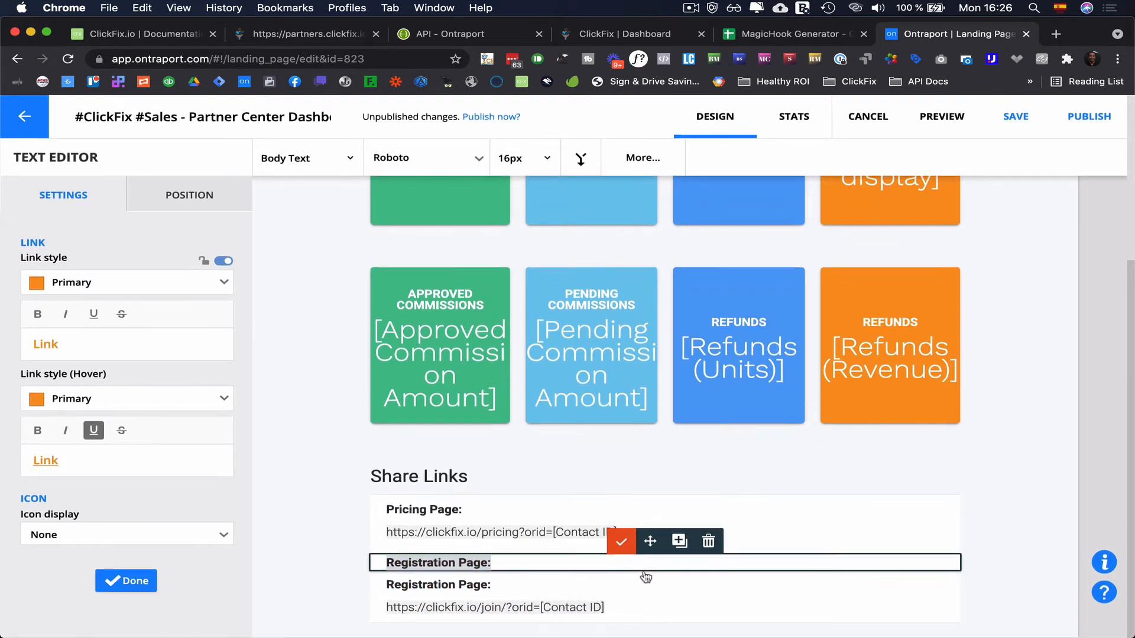
triple_click(620, 600)
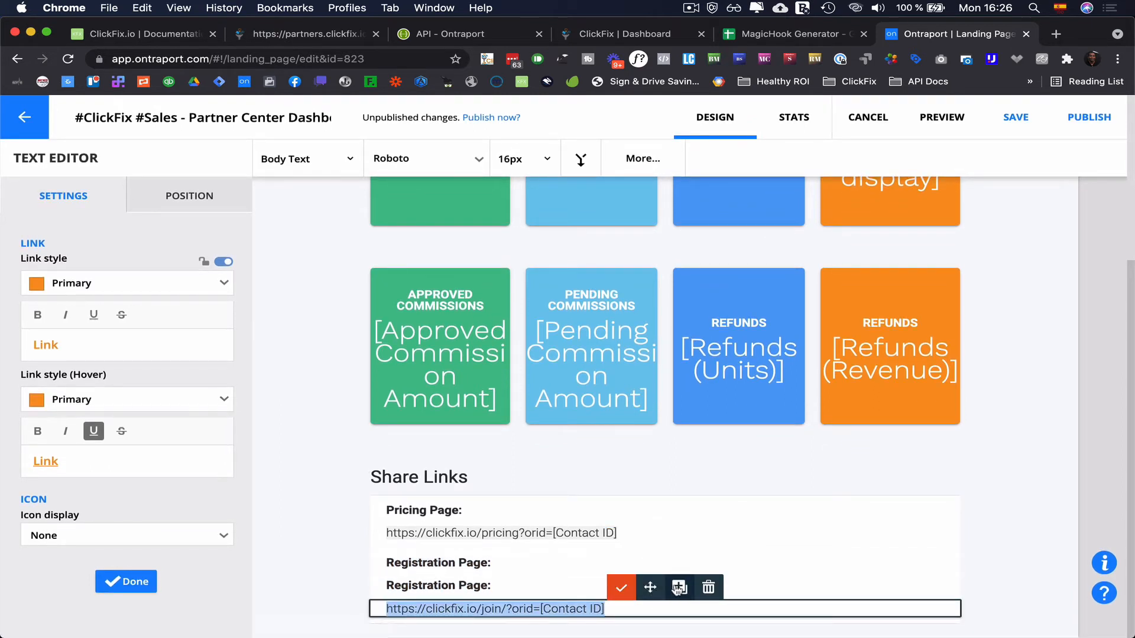
triple_click(535, 585)
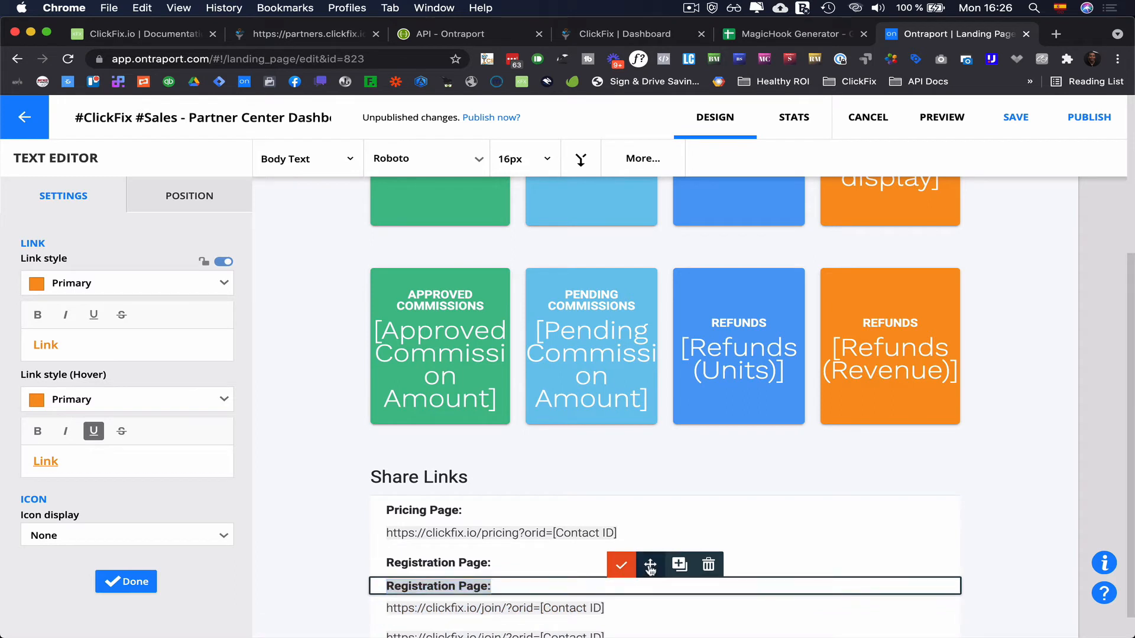
drag(651, 568, 633, 592)
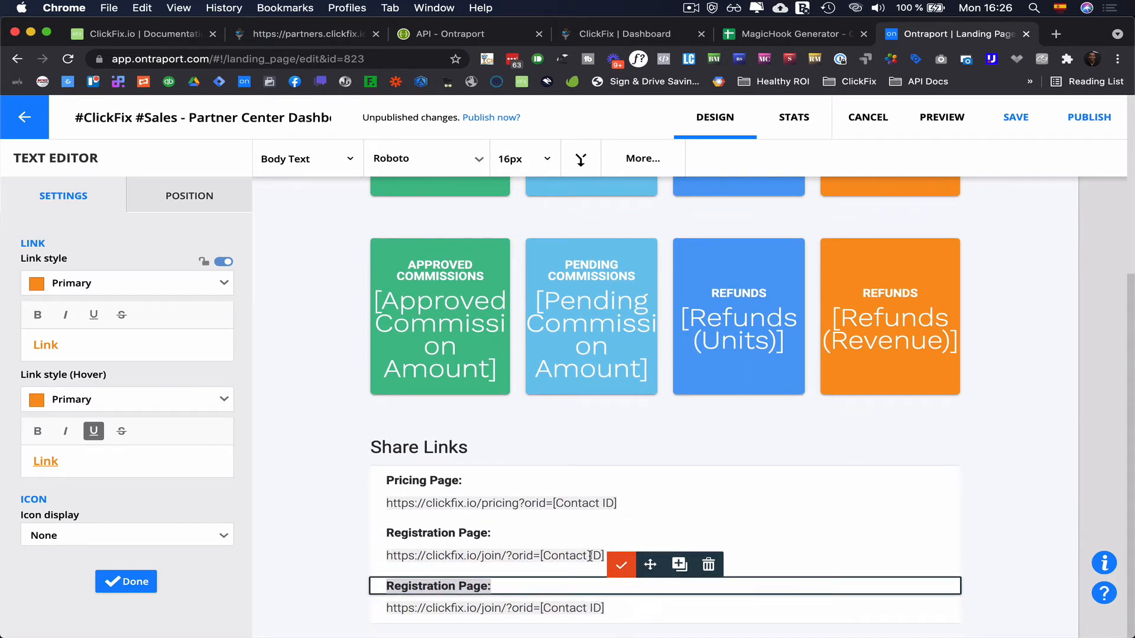
Change the duplicated Registration Page label to "Template Library:".
click(407, 590)
click(412, 587)
double_click(412, 587)
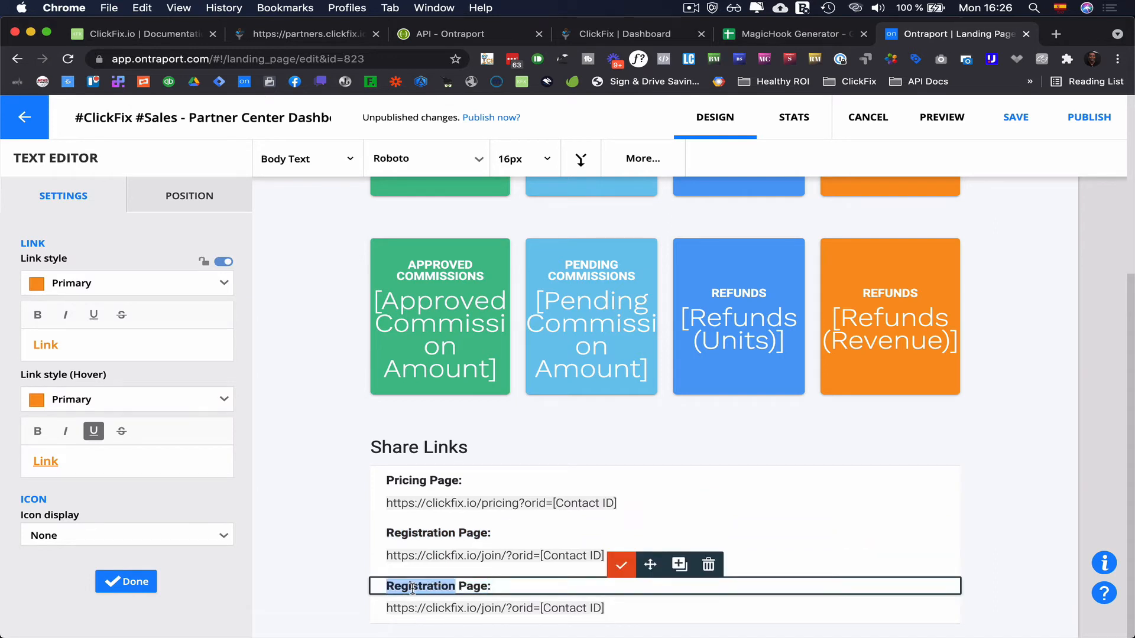
text(Temp)
text(late Libr)
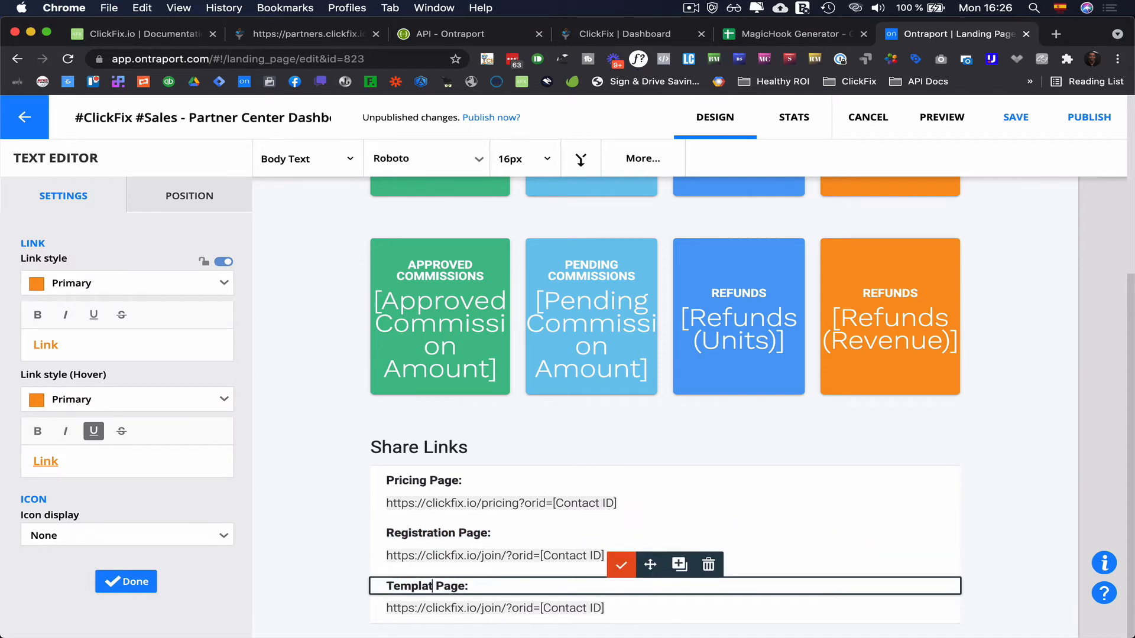
text(ary)
key(shift+alt+Right)
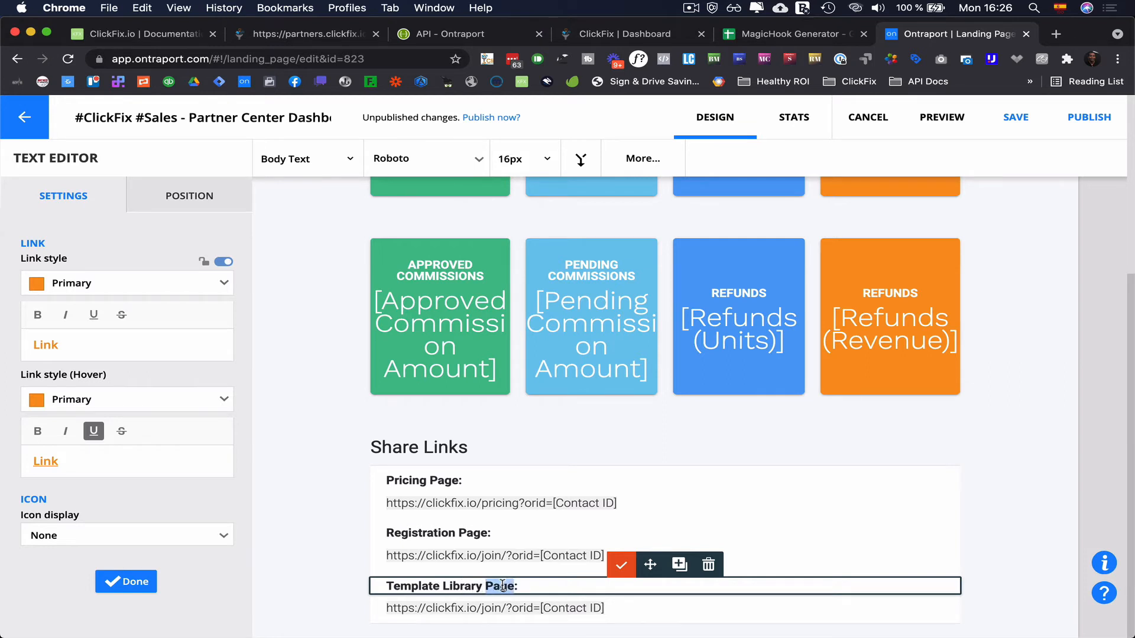
key(BackSpace)
Enter the address clickfix.io/template-library in a new browser tab and copy it.
click(547, 602)
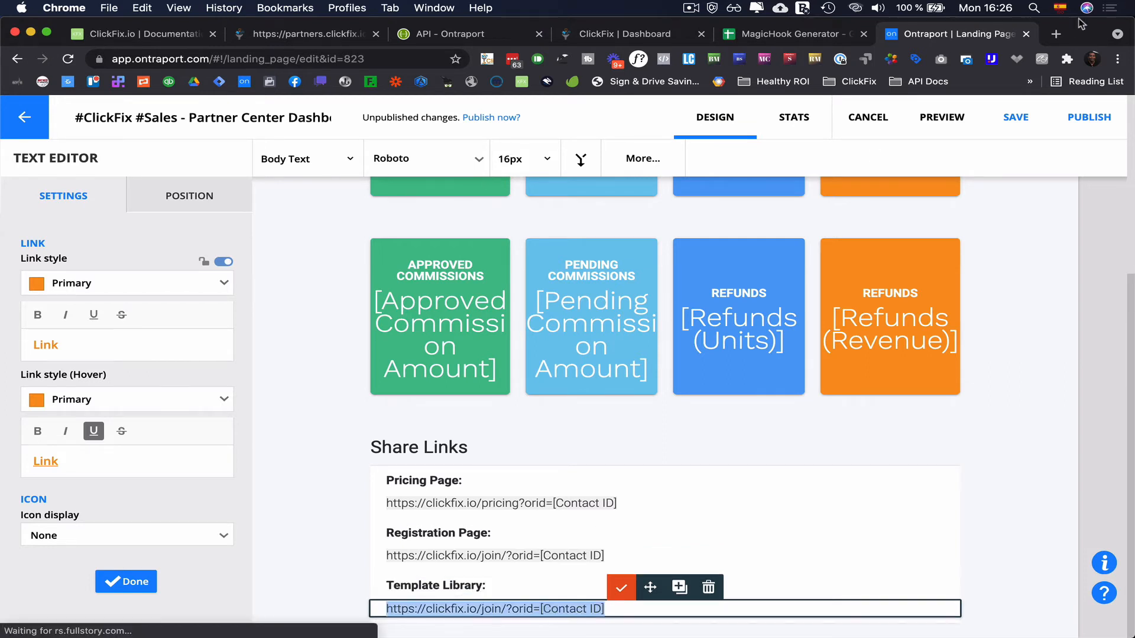
click(1056, 34)
text(click)
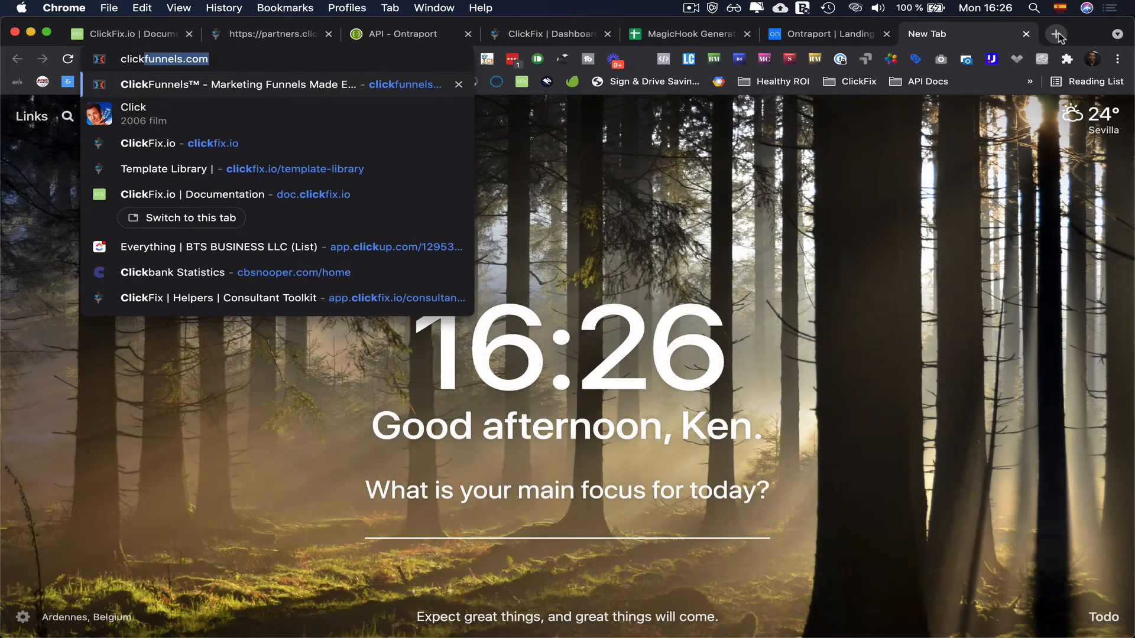
text(fix.io/te)
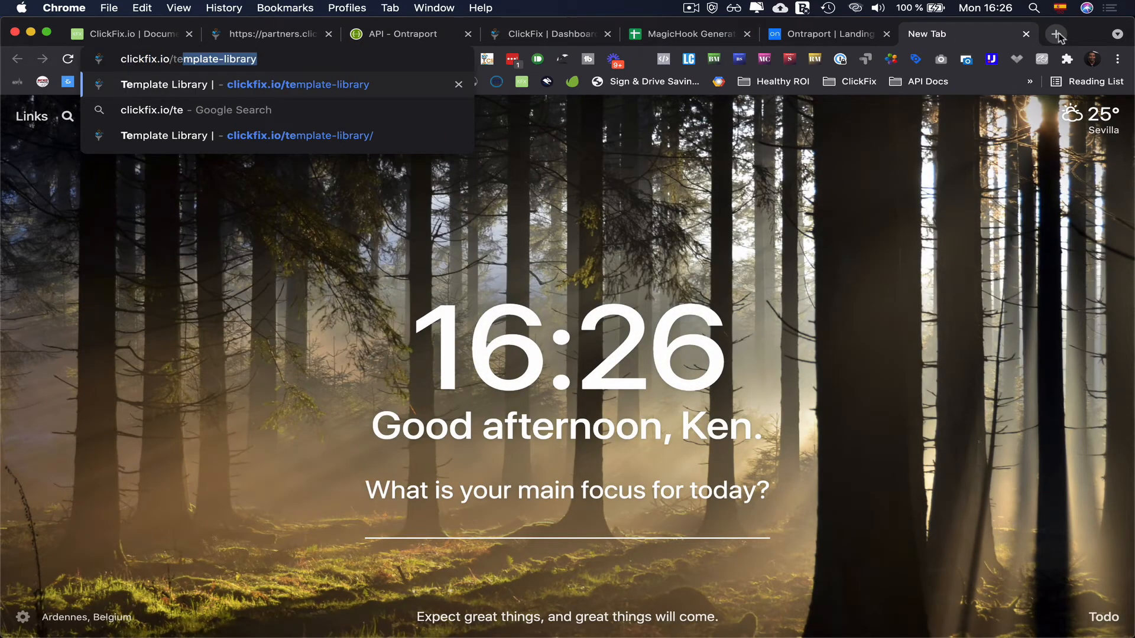
key(super+a)
key(super+c)
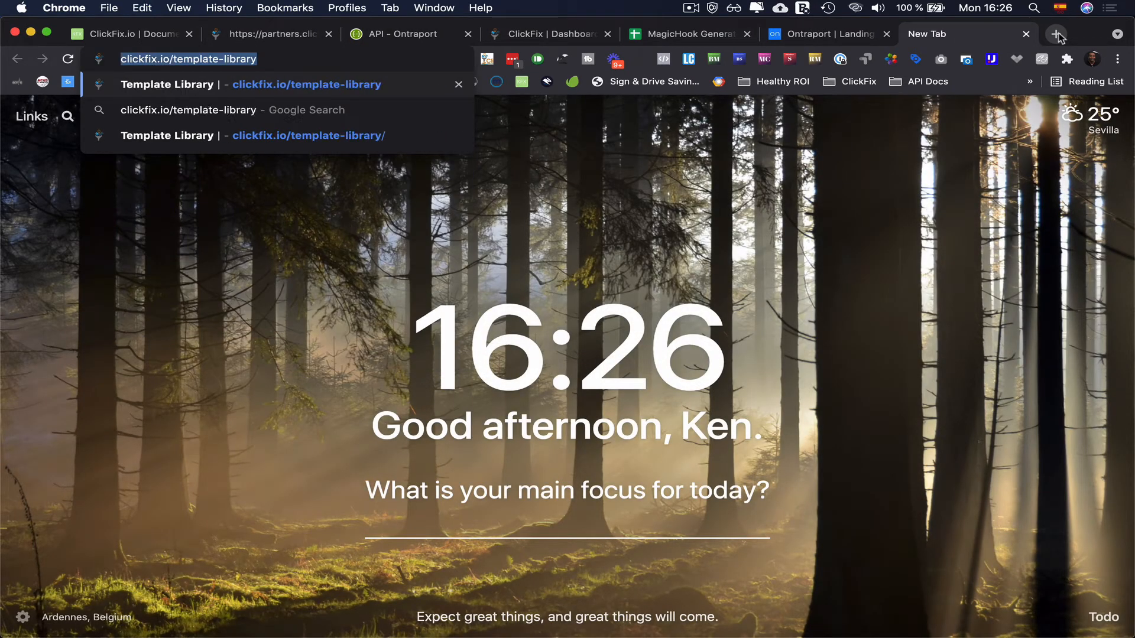
click(792, 35)
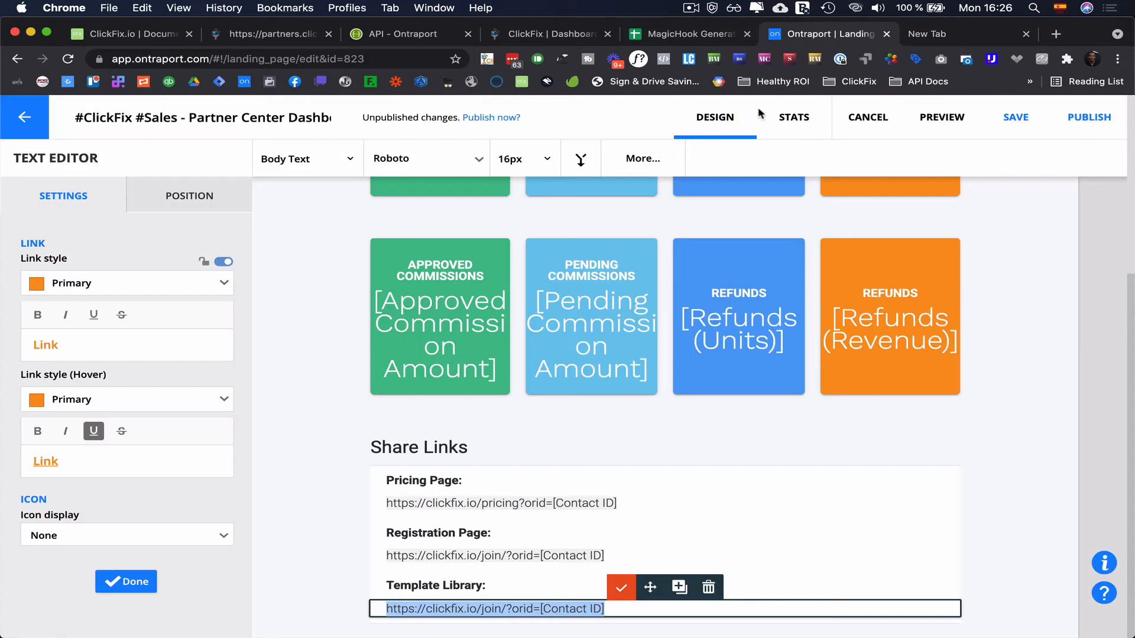
click(490, 610)
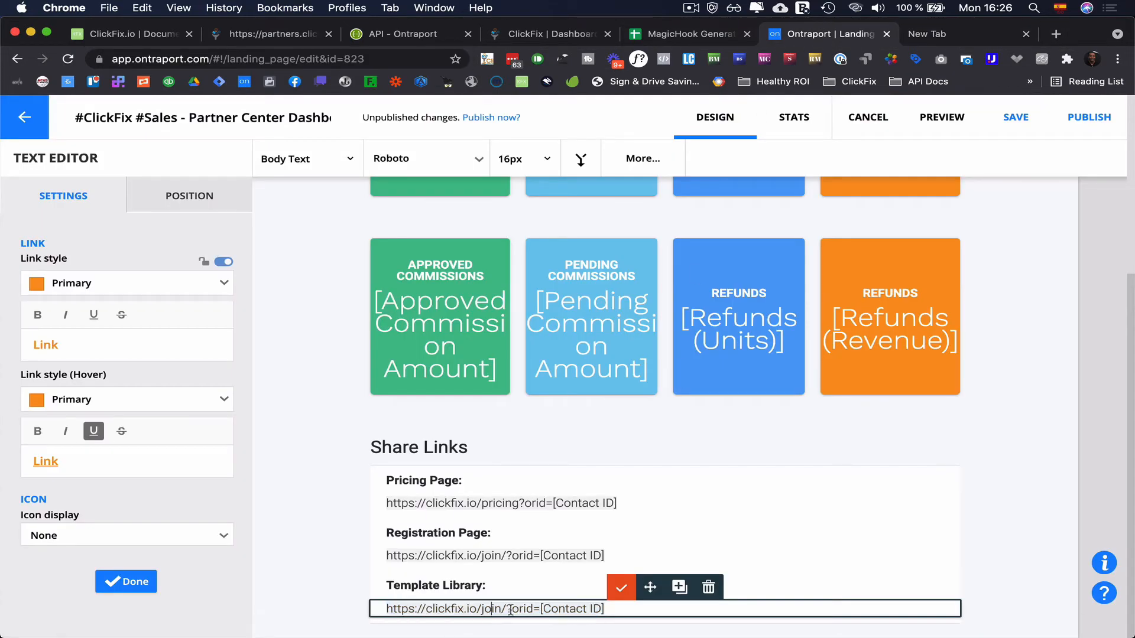
drag(506, 610, 387, 614)
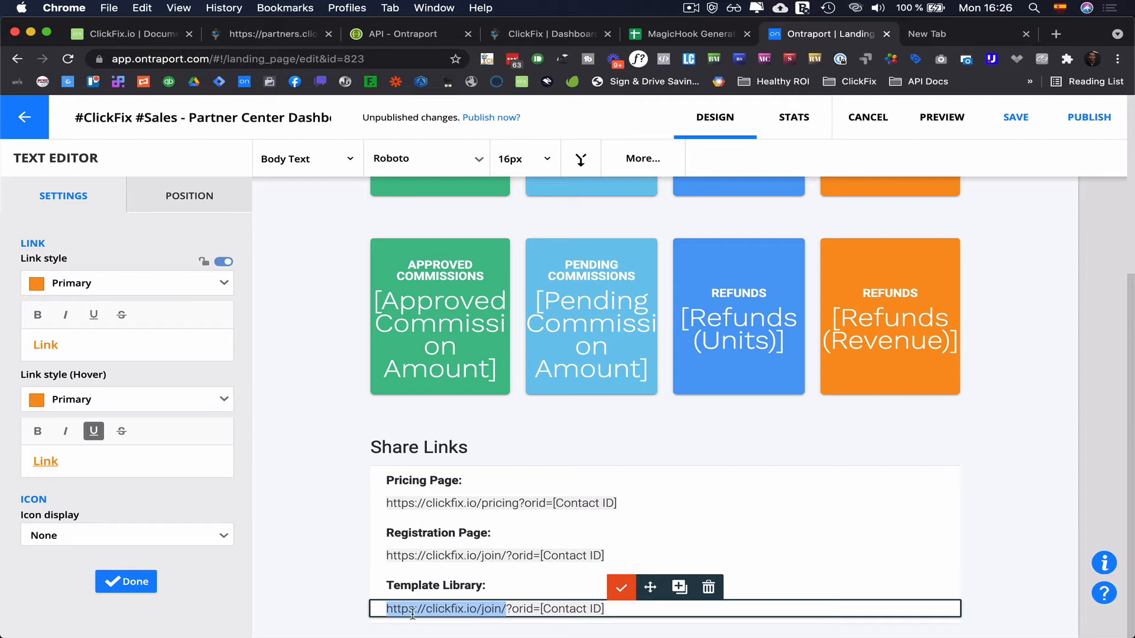
key(super+v)
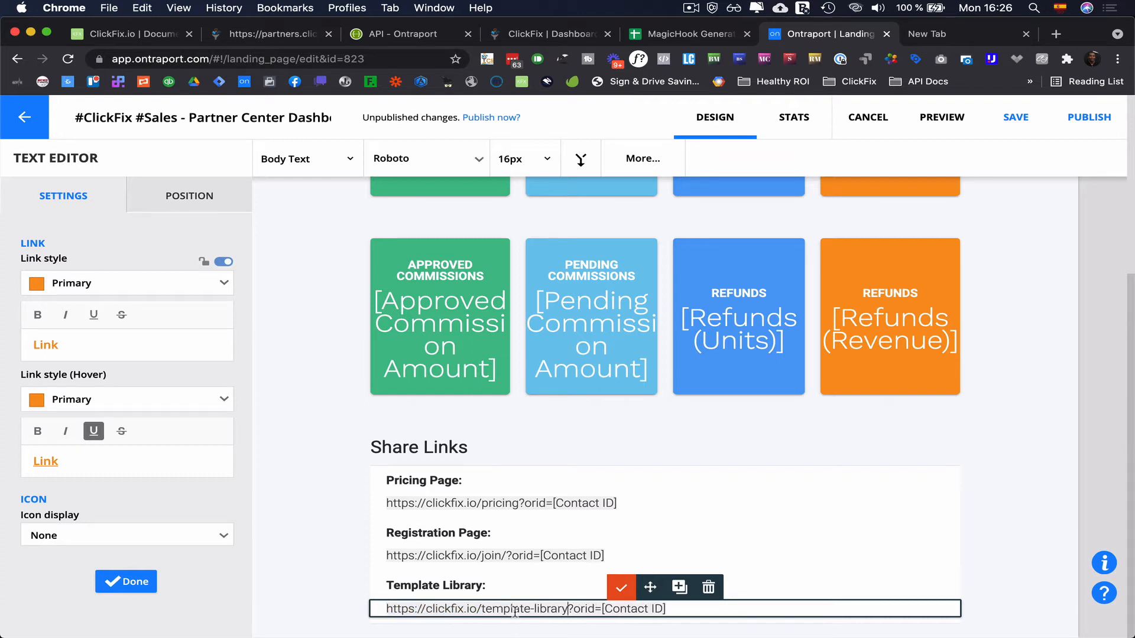
click(621, 587)
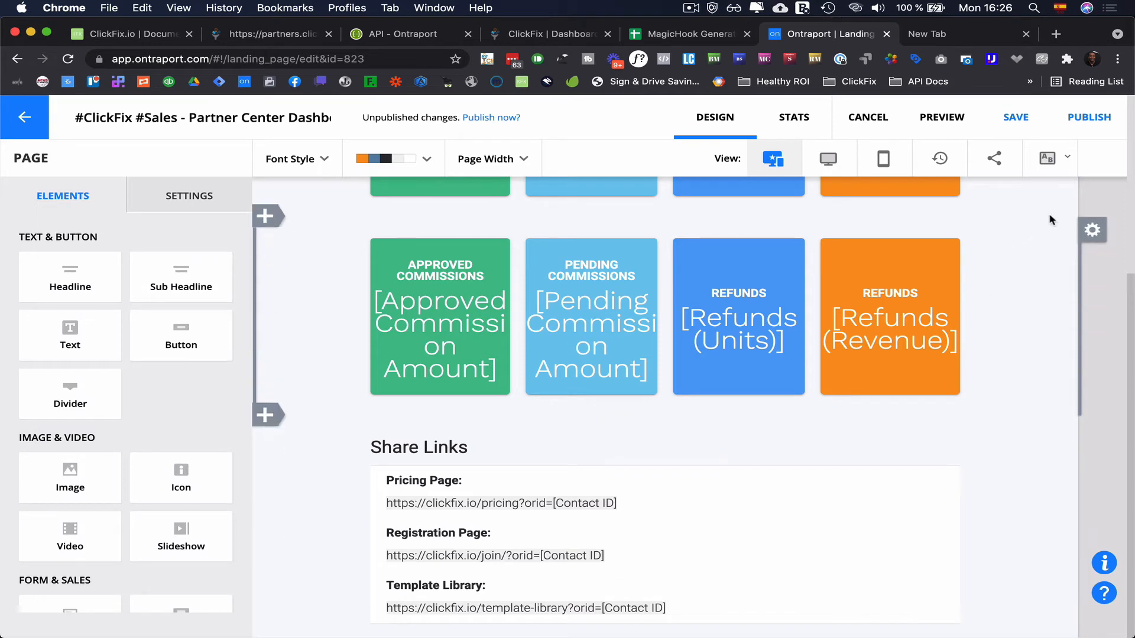
Save and republish the landing page with the new Template Library share link, and close the publishing dialog.
click(1077, 132)
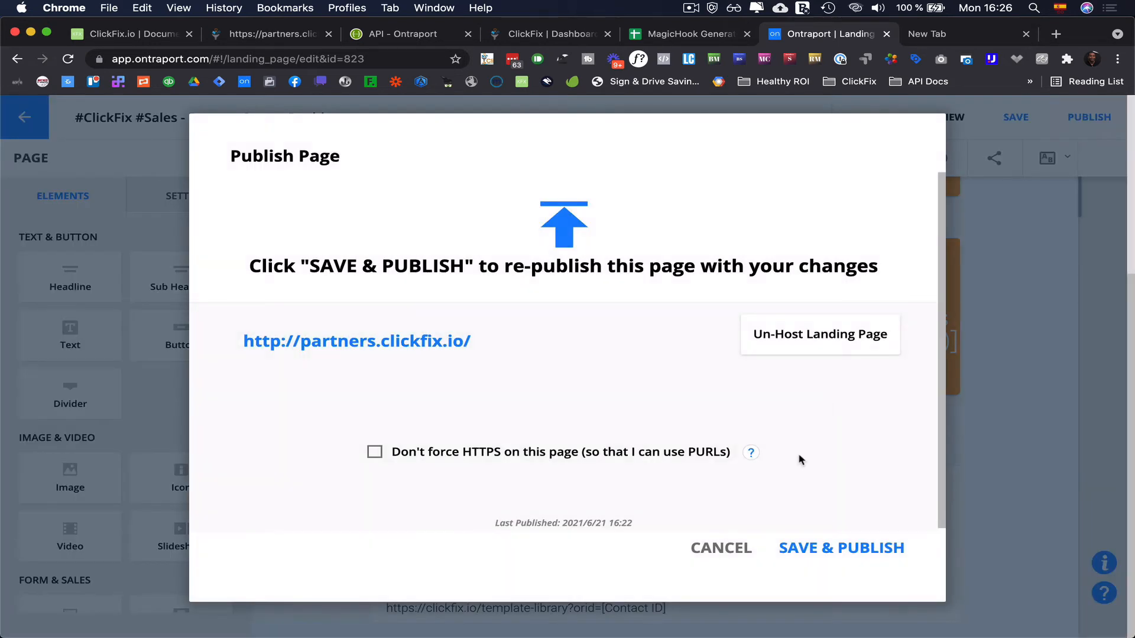
click(830, 549)
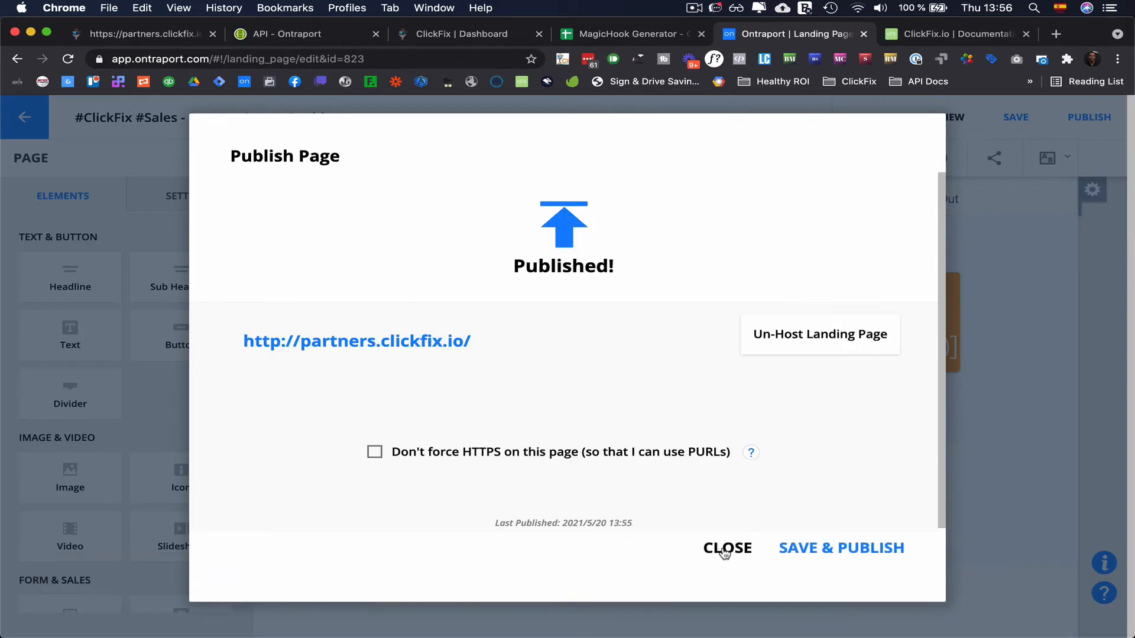
click(727, 548)
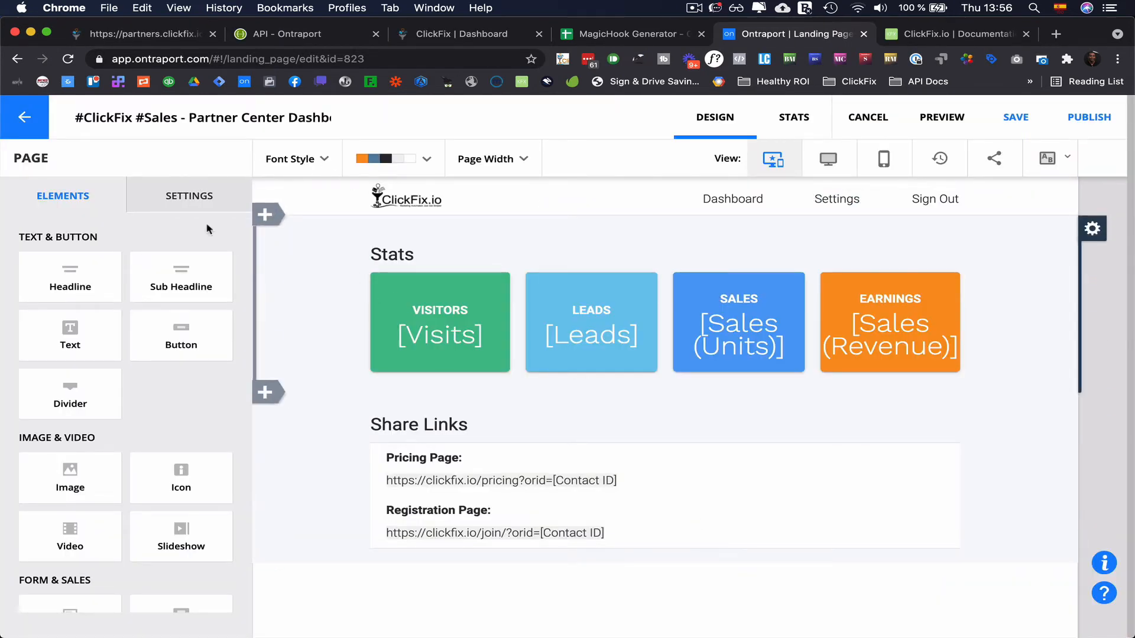
Leave the landing page editor and create a new contact campaign from scratch.
click(24, 117)
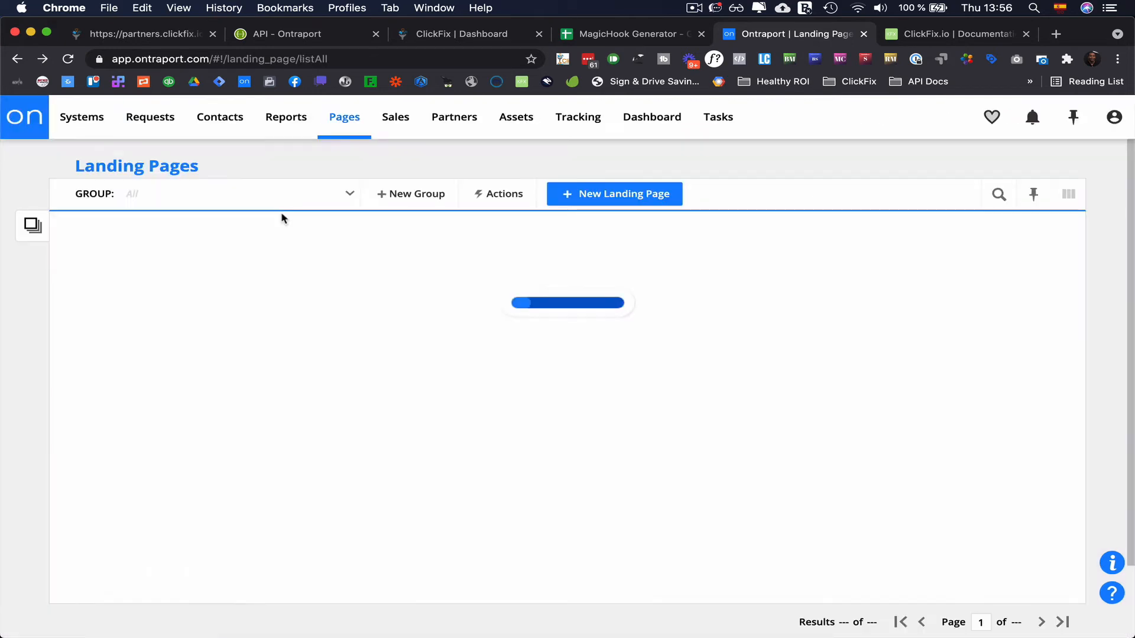
mouse_move(220, 119)
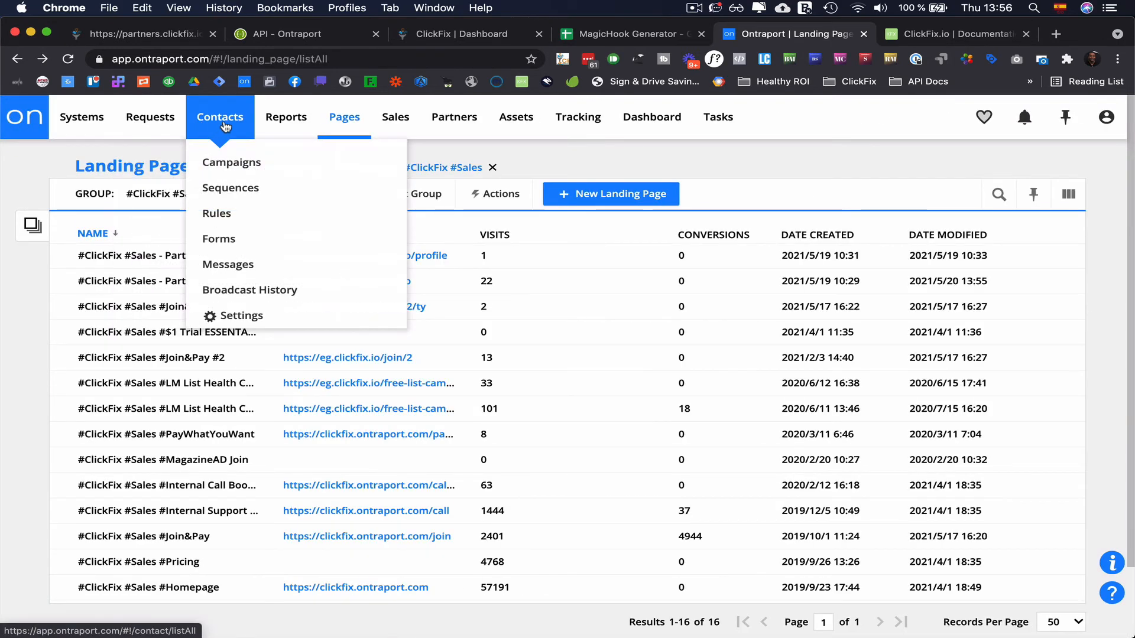
click(233, 162)
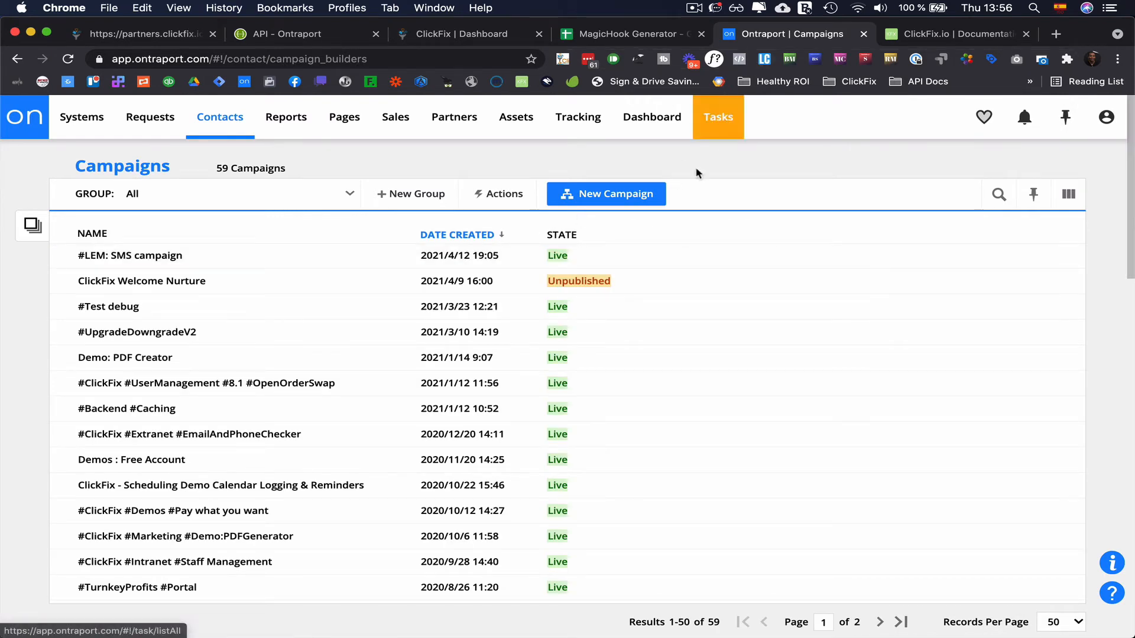
click(600, 194)
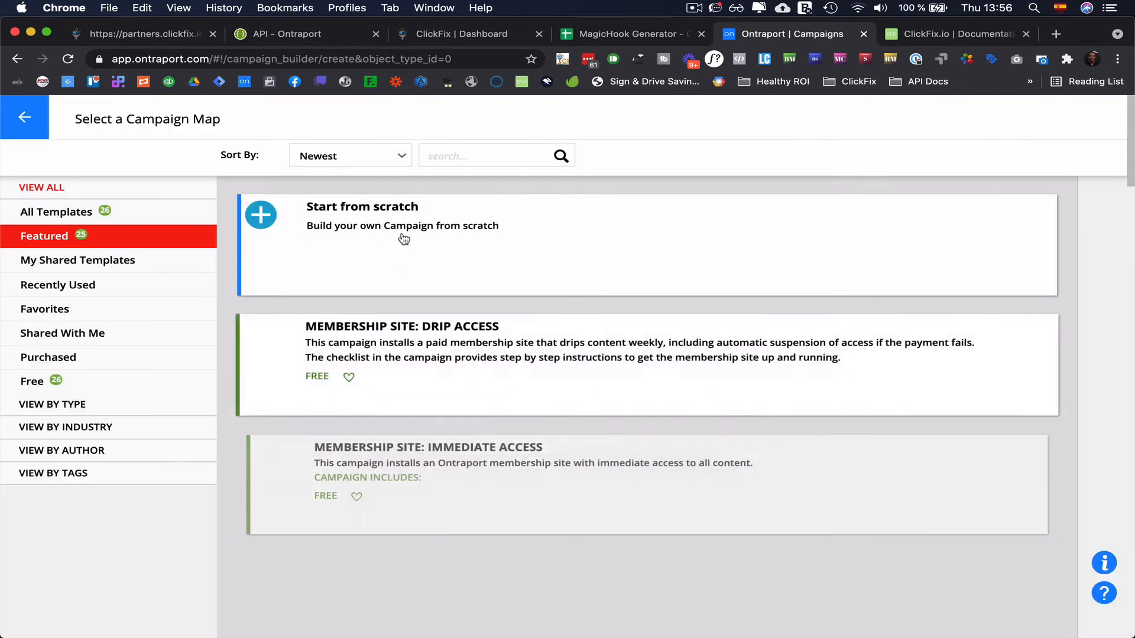
click(403, 239)
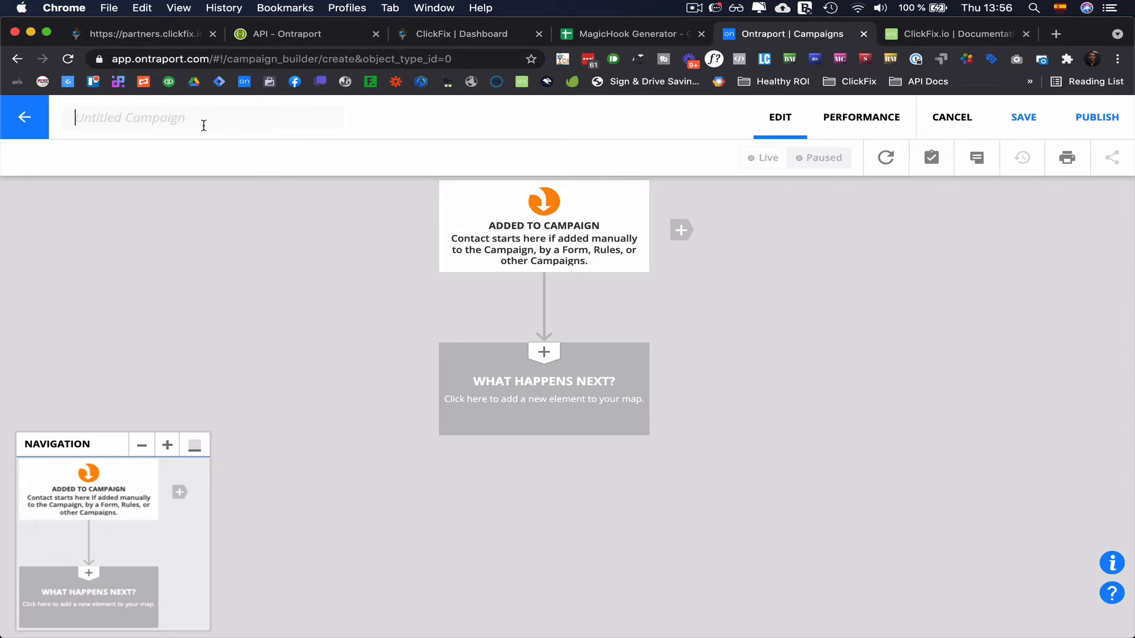
Name the campaign "#ClickFix #Sales Partner Center Update".
text(#)
text(Clc)
text(ckFix)
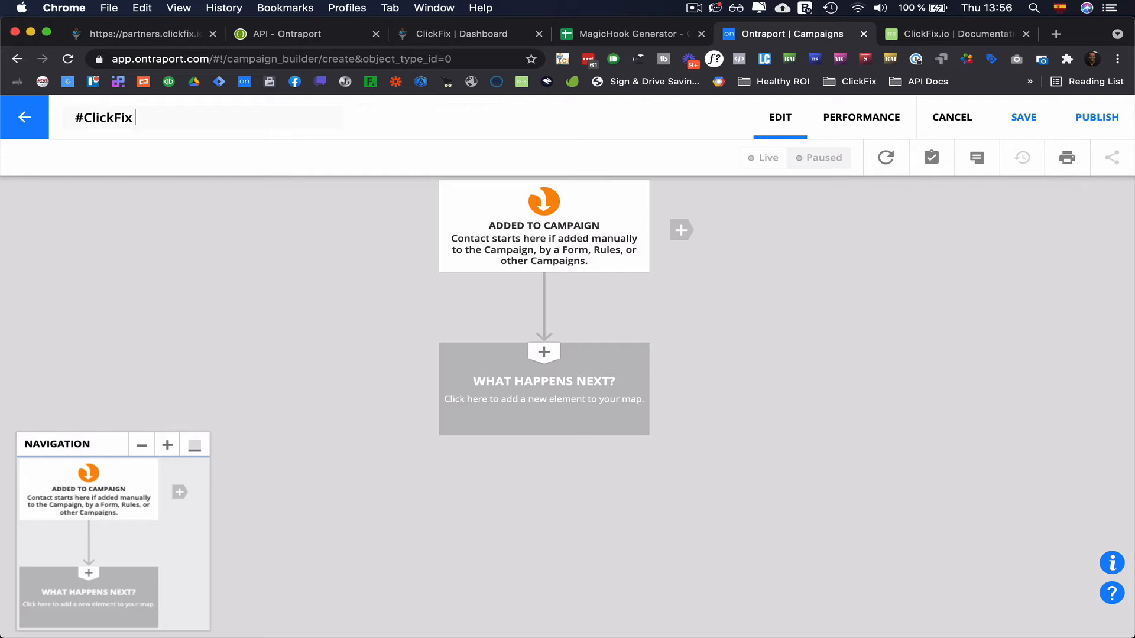
text(#Sales Partner Center)
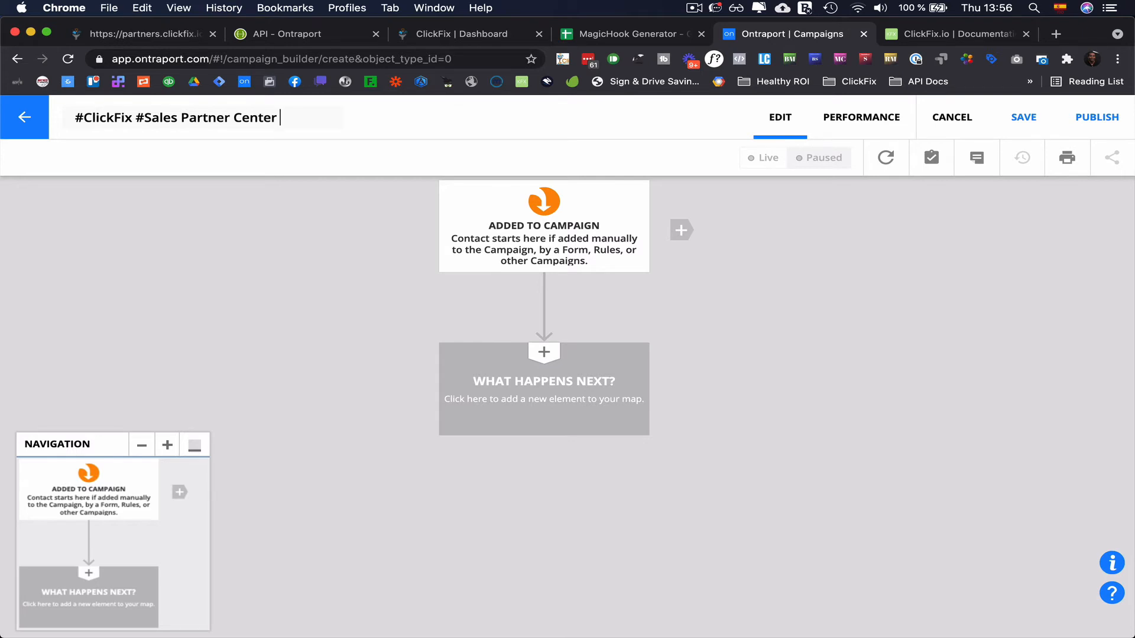
text( Update)
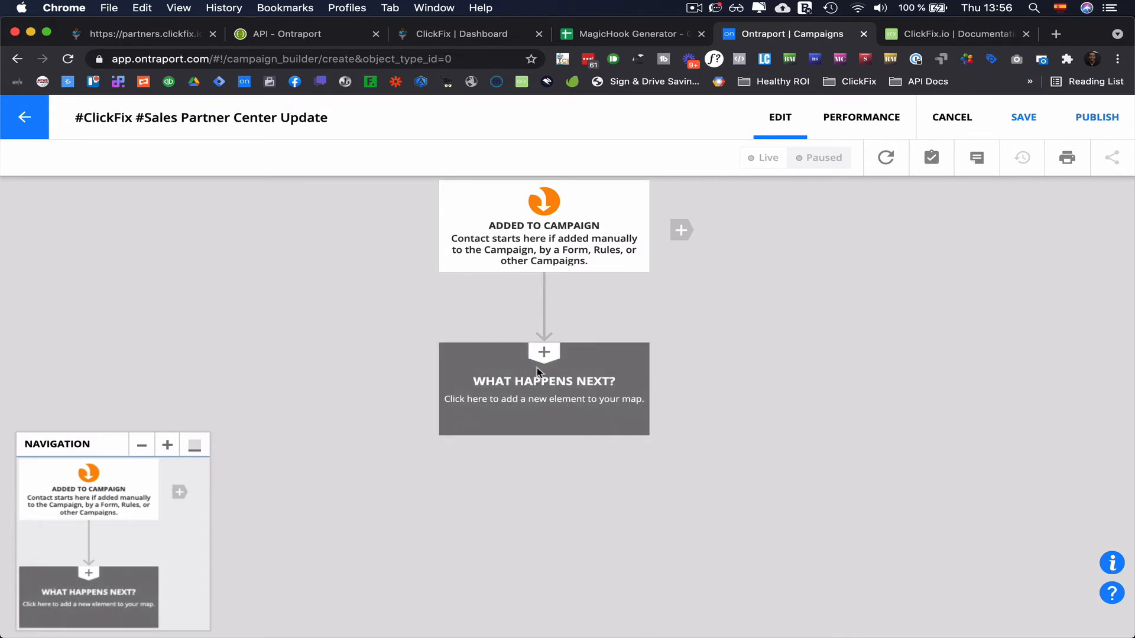
Start adding an element after the Added to Campaign trigger and search the available items for "web".
click(538, 390)
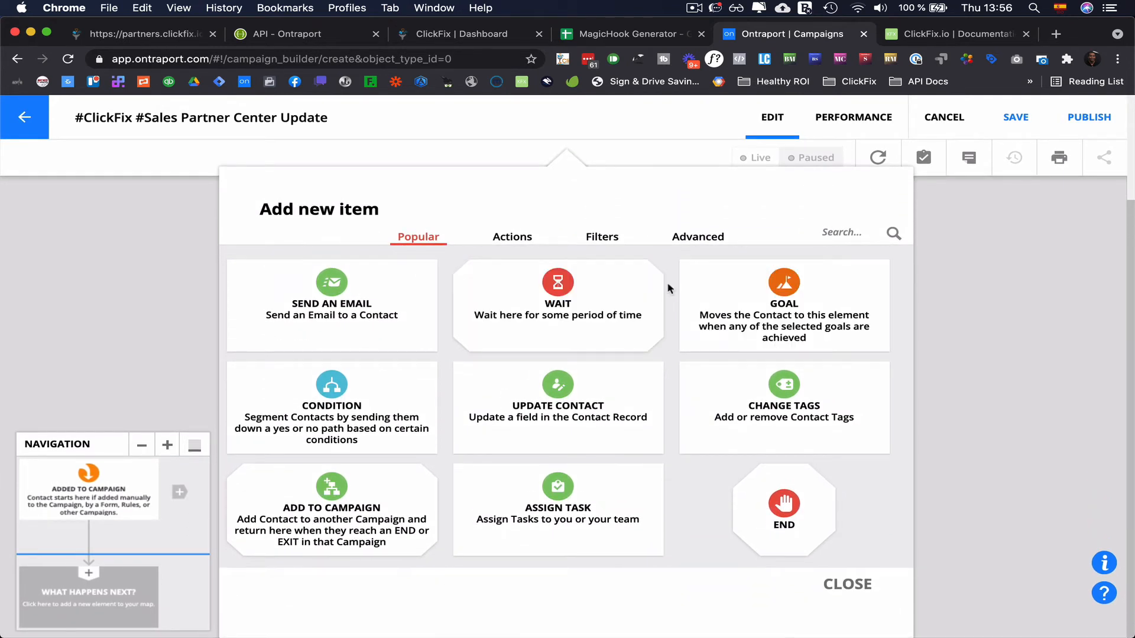
click(836, 236)
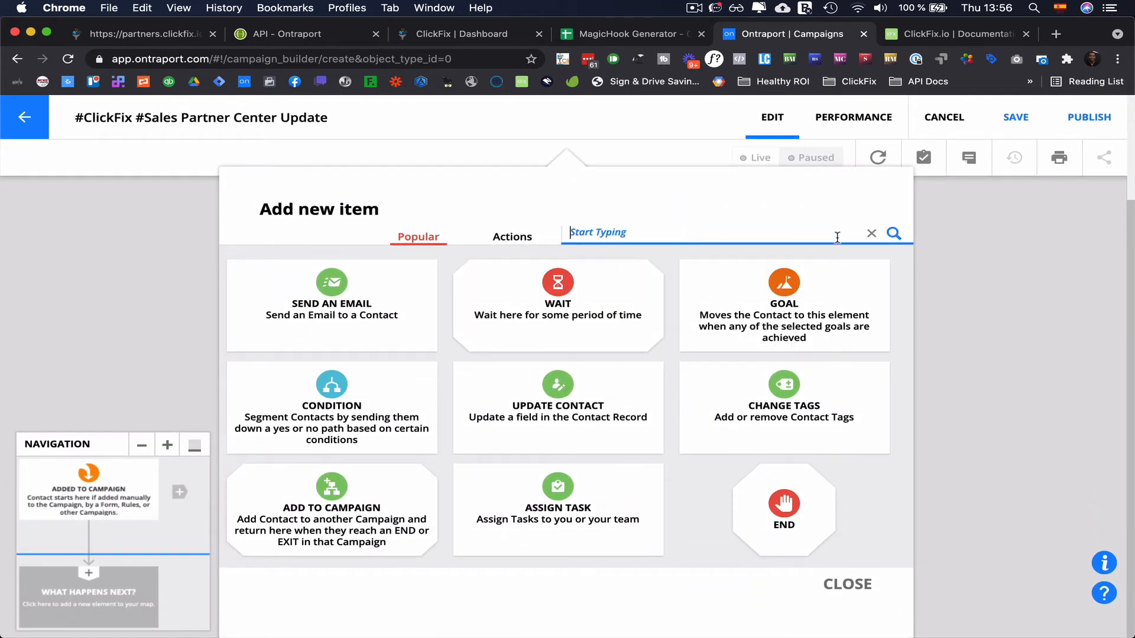
text(web)
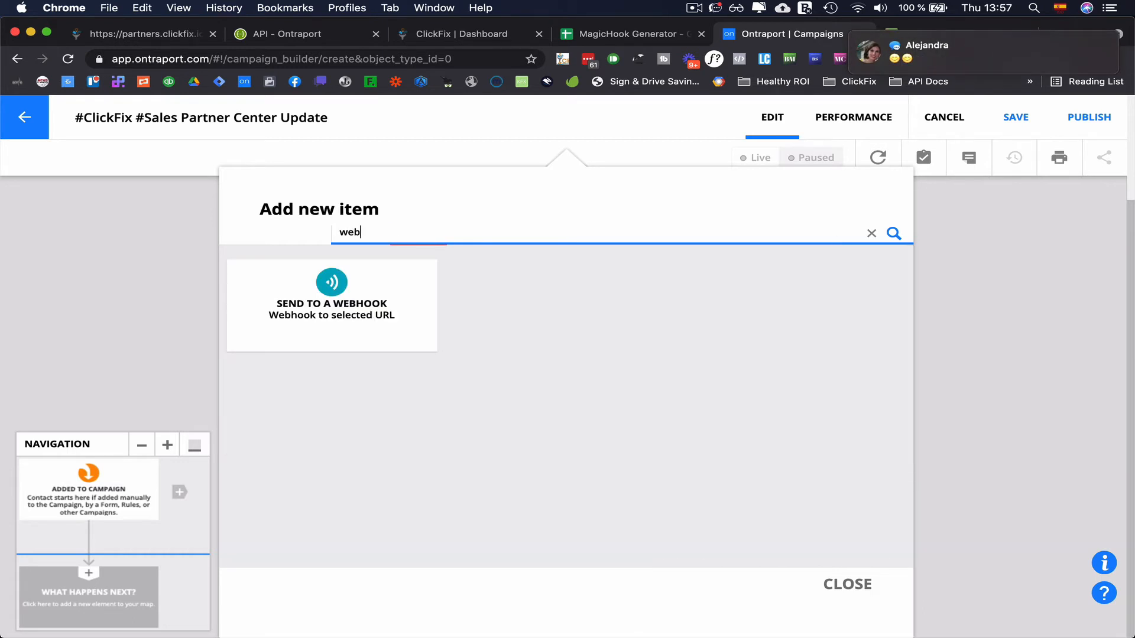
Add a Send to a Webhook element below Added to Campaign and open its settings at the empty destination URL.
click(403, 335)
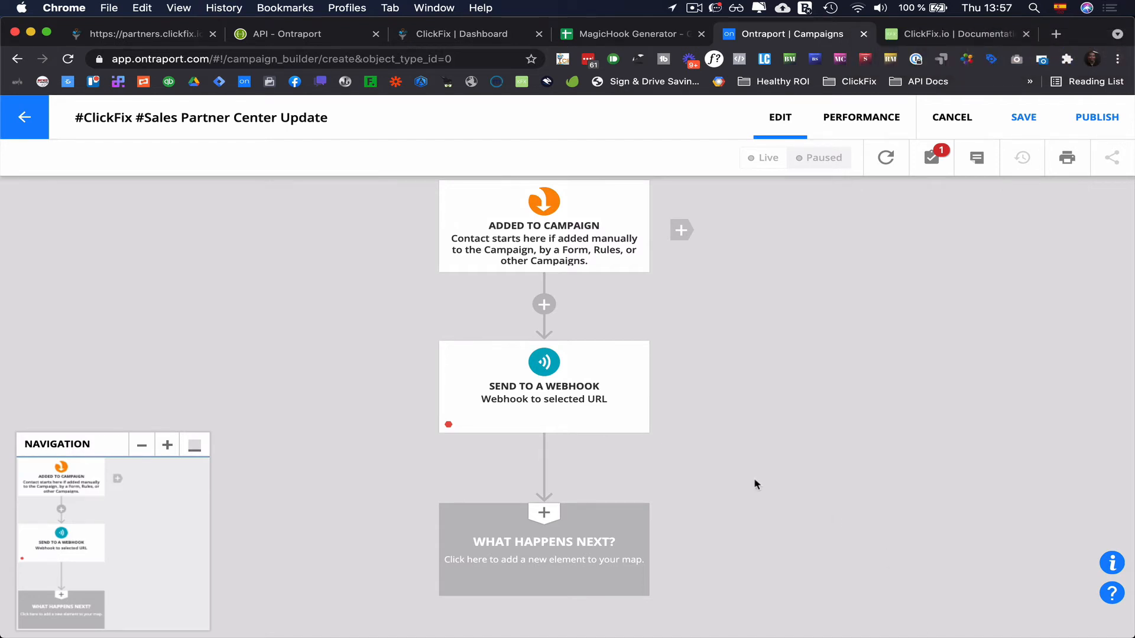
click(555, 427)
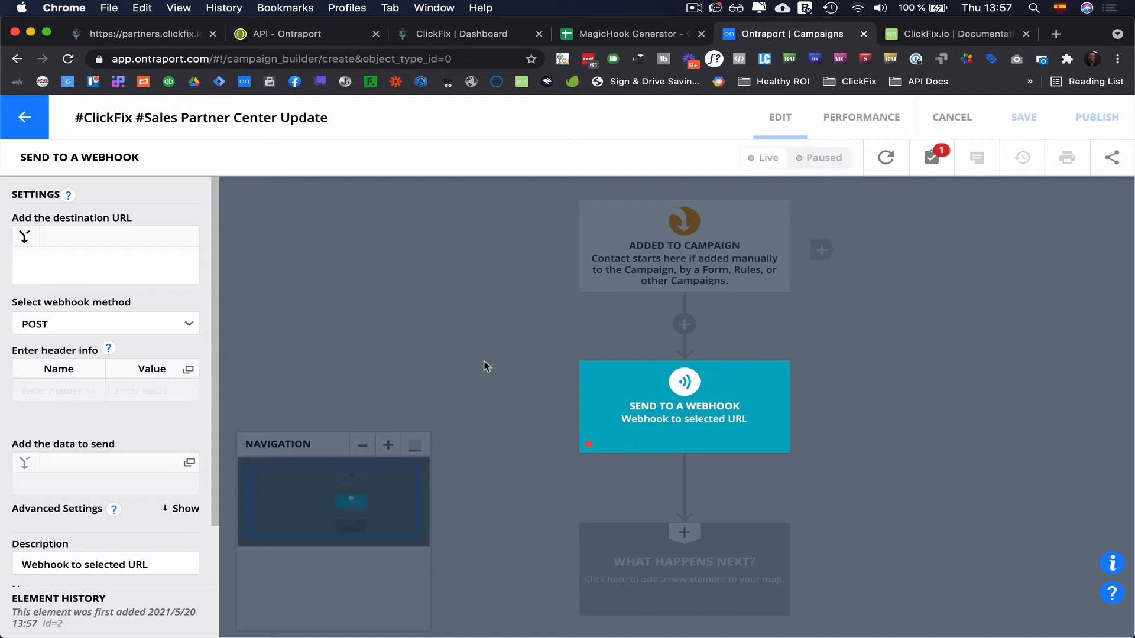
click(103, 277)
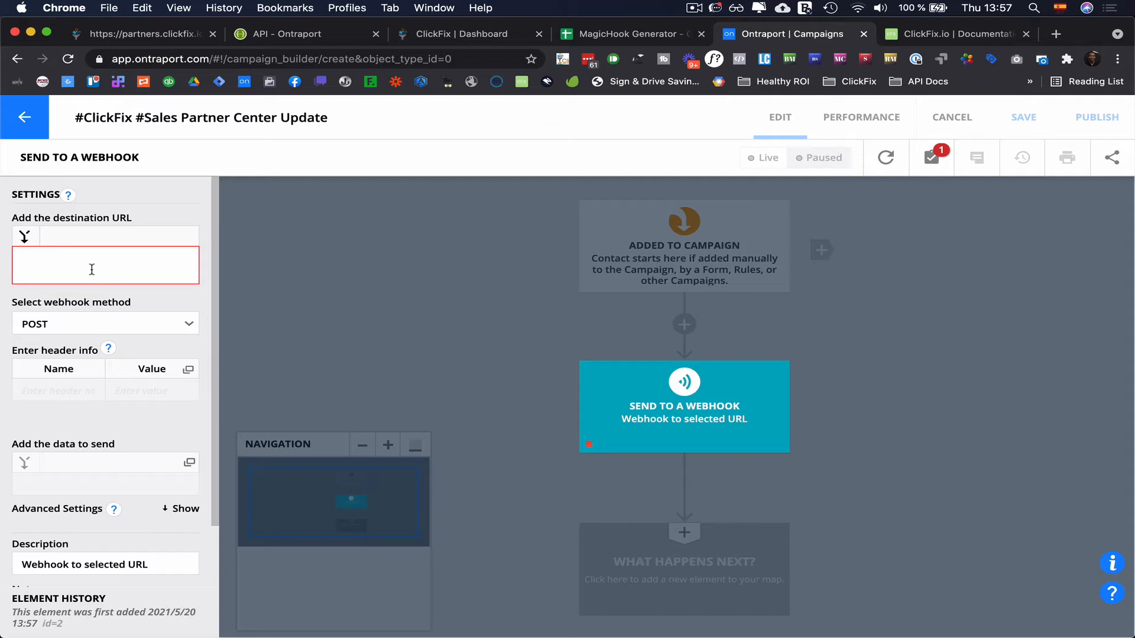
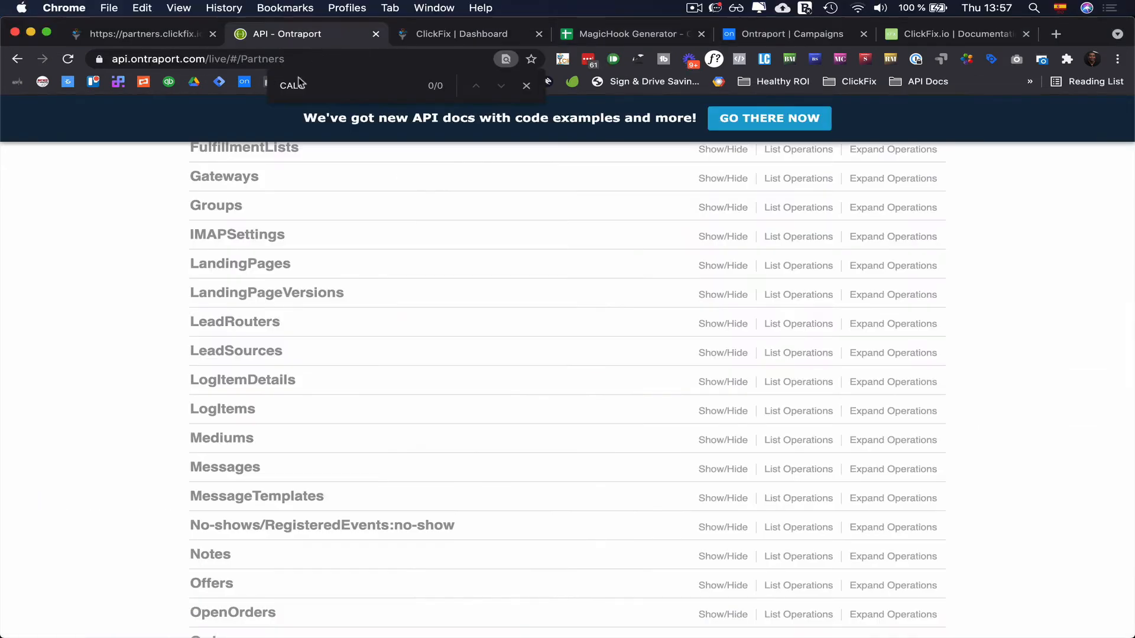
Close the page search in the Ontraport API docs and load the base address api.ontraport.com/live/ to browse the object list.
click(526, 87)
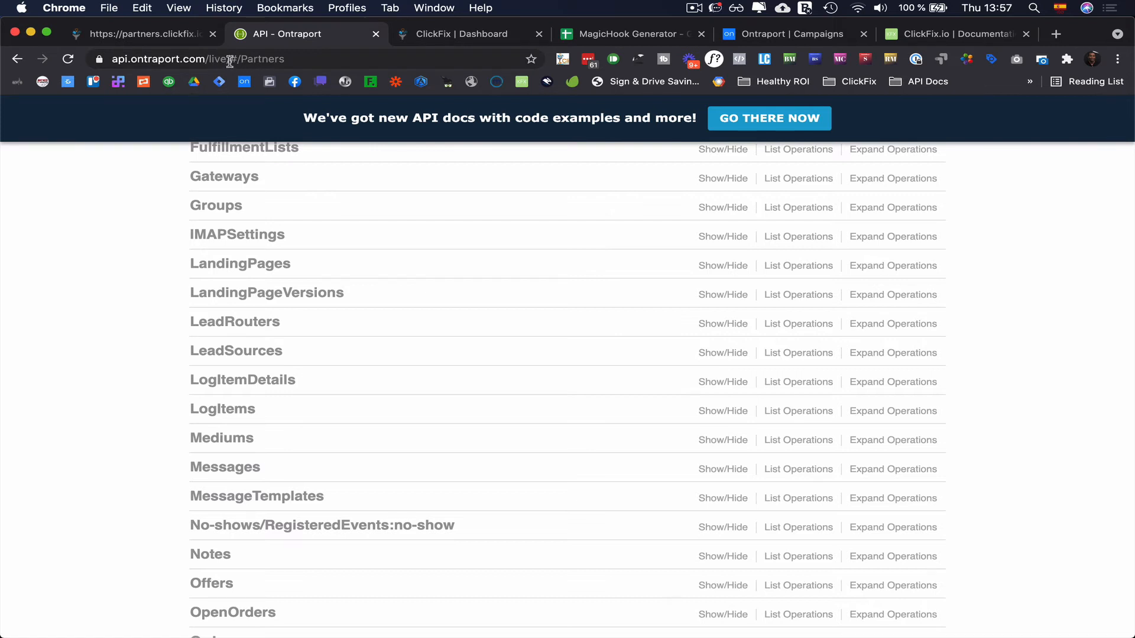
drag(230, 61, 349, 61)
key(BackSpace)
key(Return)
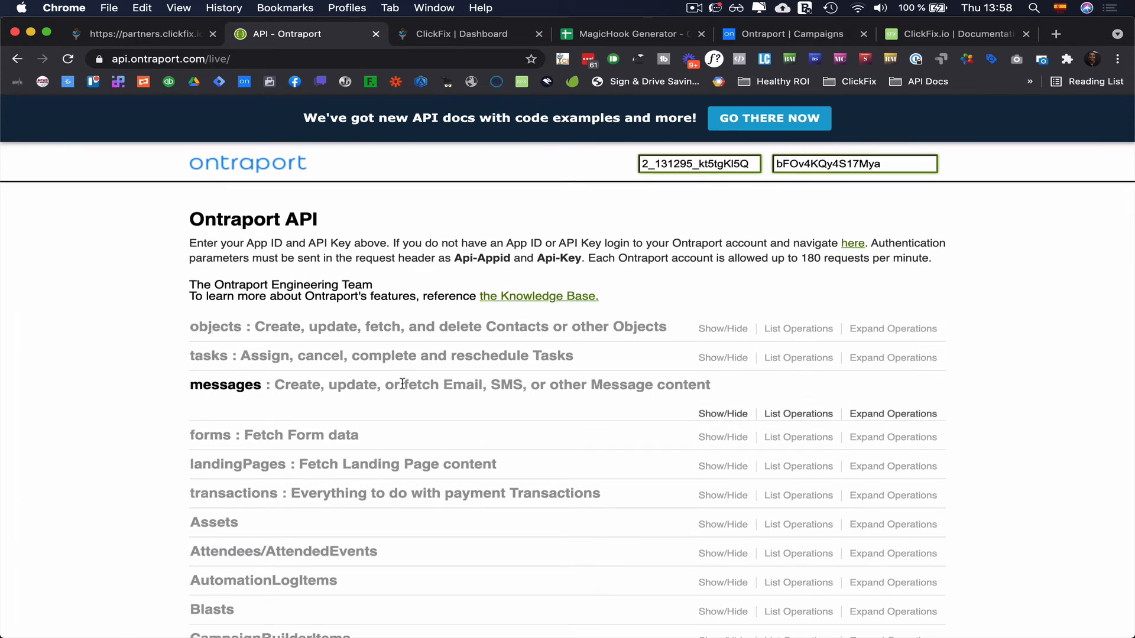
scroll(402, 383, down, 2)
scroll(402, 384, down, 4)
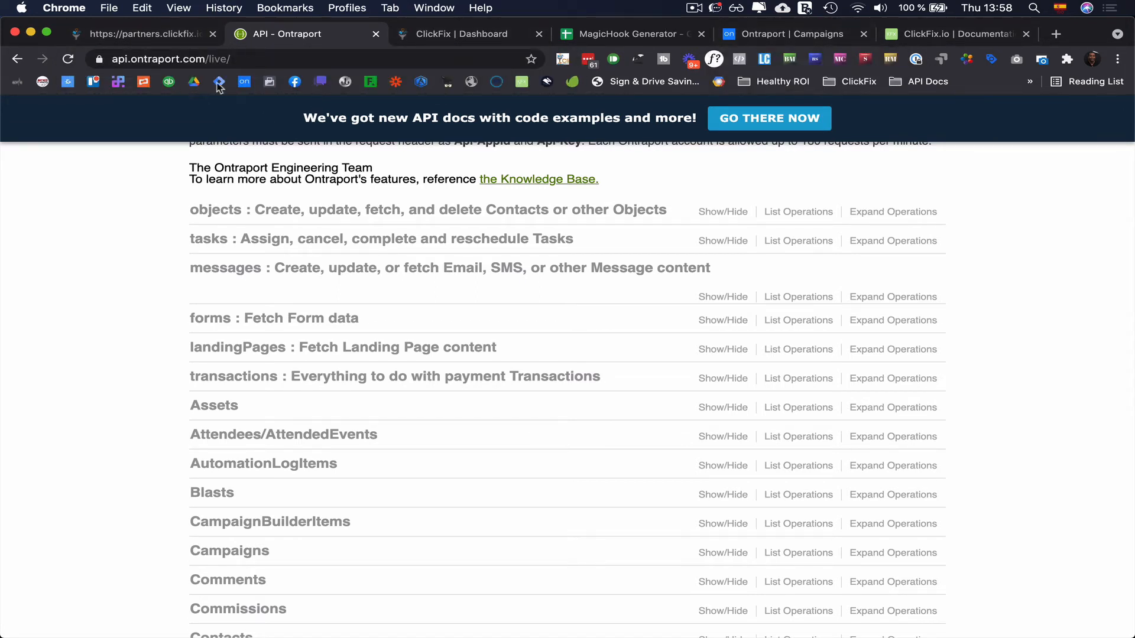
Open Ontraport in a new browser tab and find the API key manager under the Integrations administration settings.
super+click(247, 84)
click(970, 34)
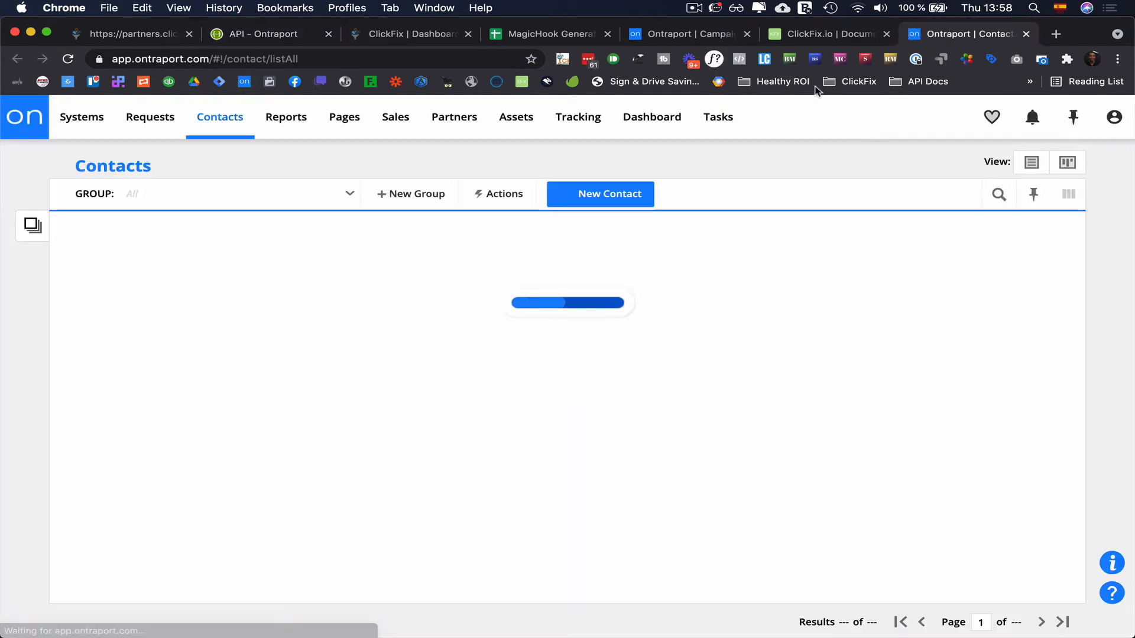
click(1115, 120)
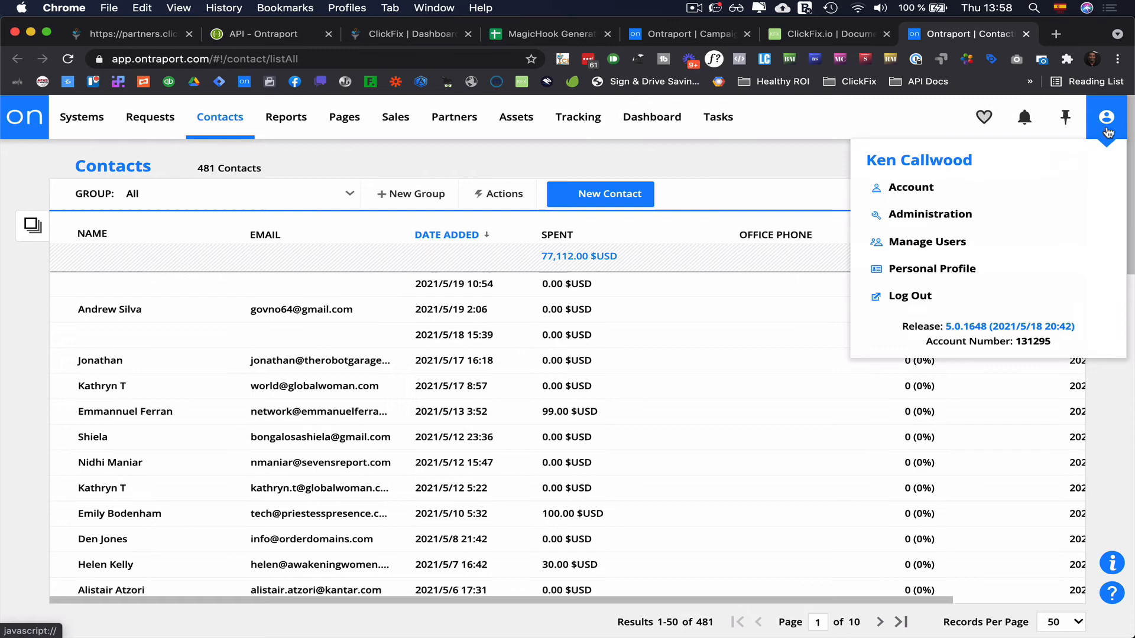
click(972, 216)
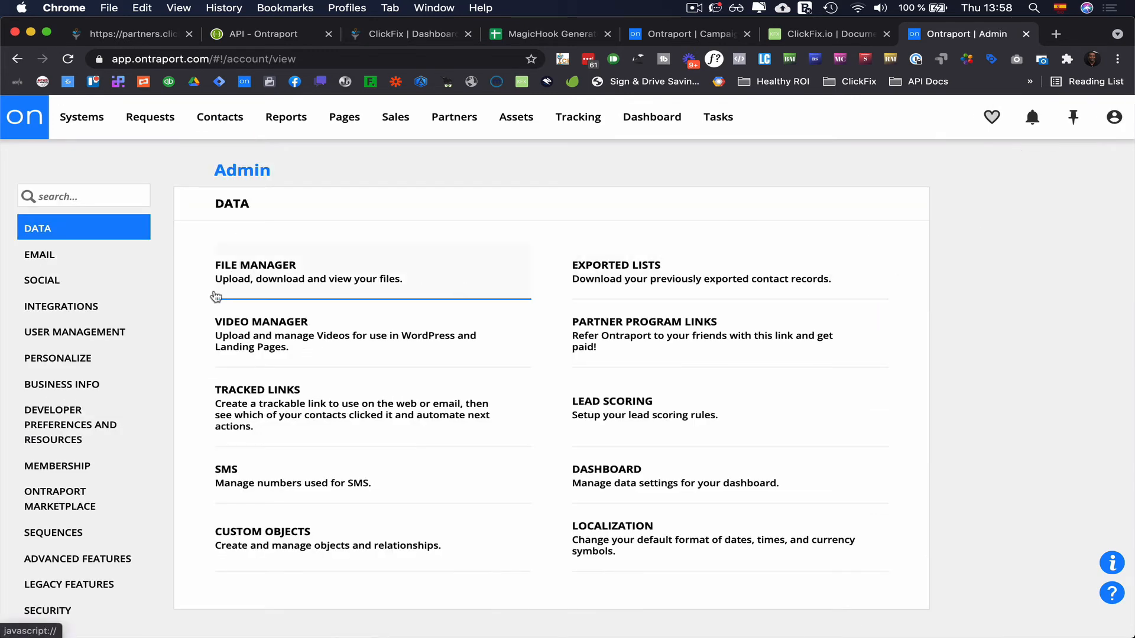
click(110, 307)
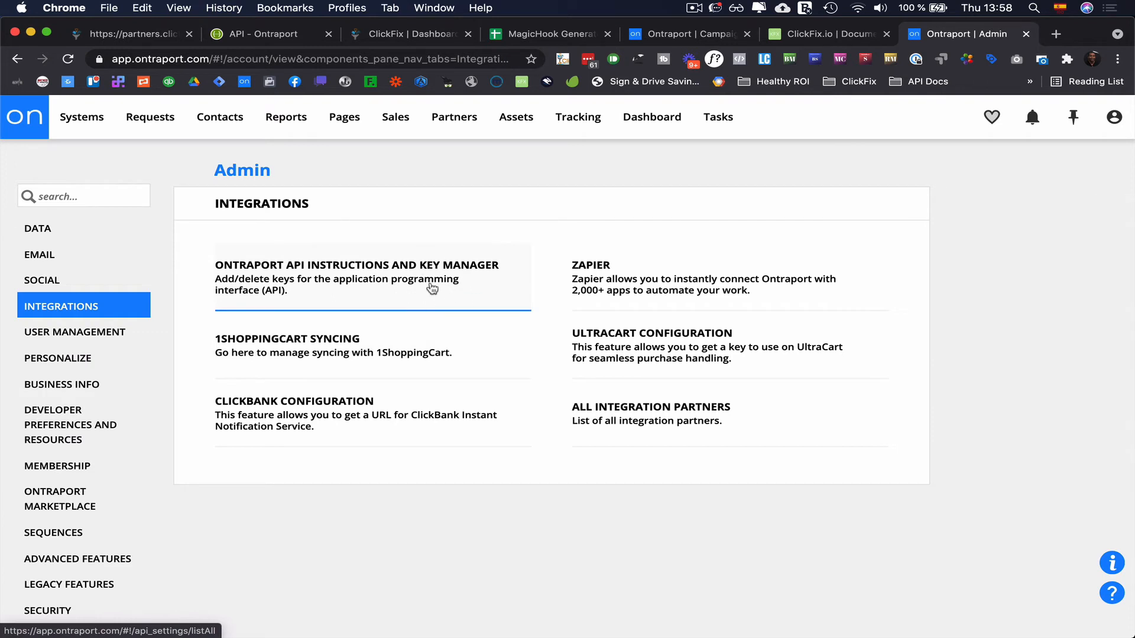
click(406, 254)
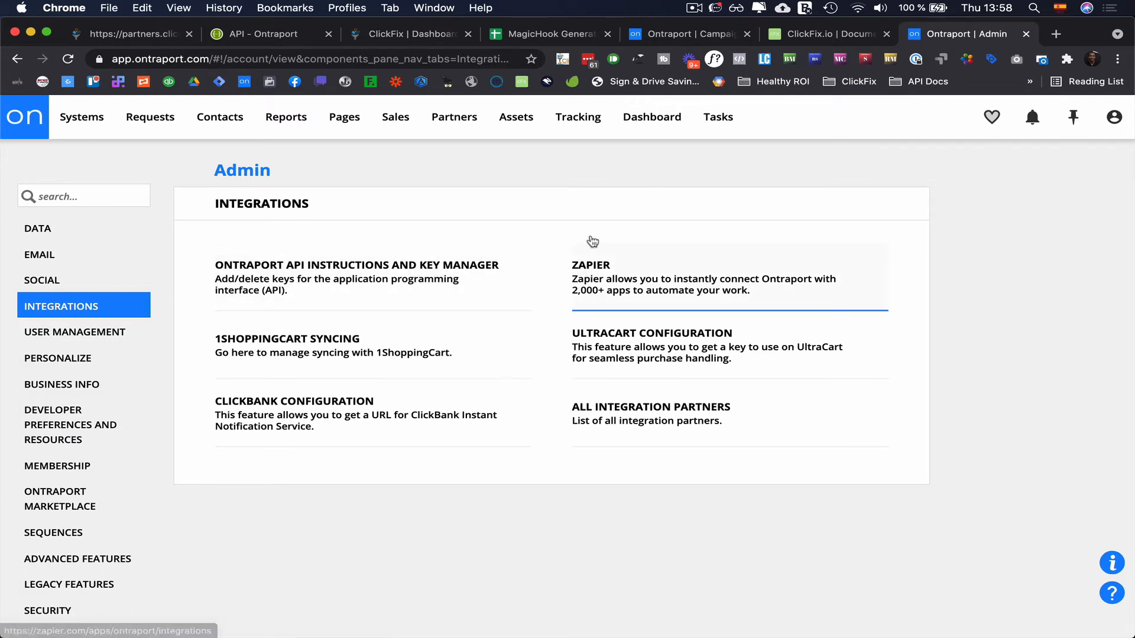
Return to the Ontraport API docs, expand the Contacts operations and open the POST /Contacts/saveorupdate details.
click(255, 35)
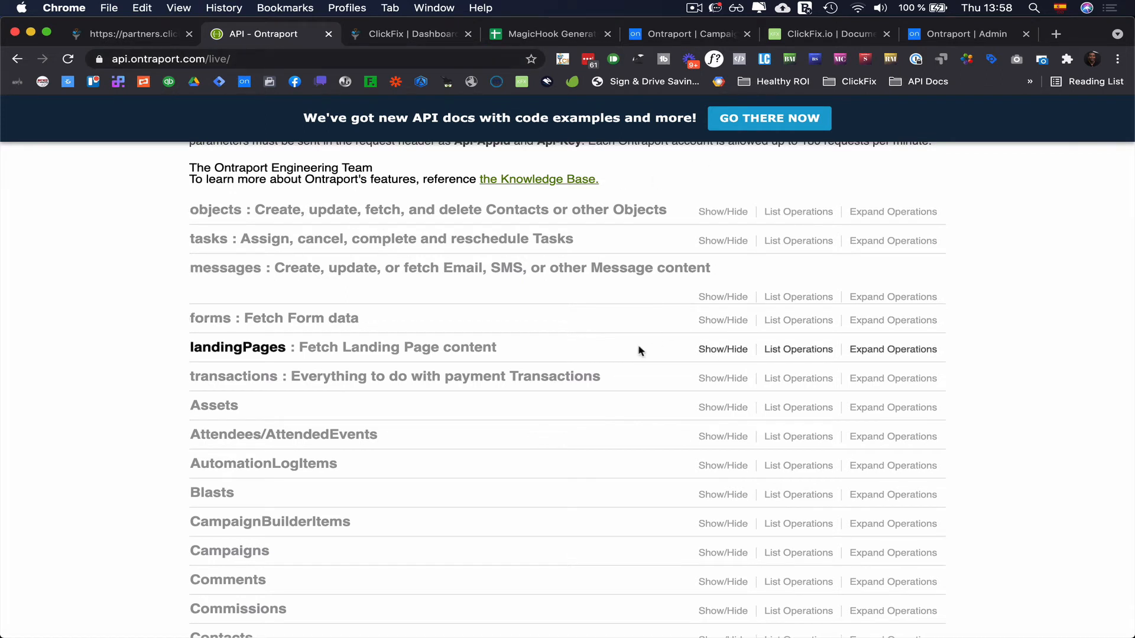
scroll(536, 366, down, 5)
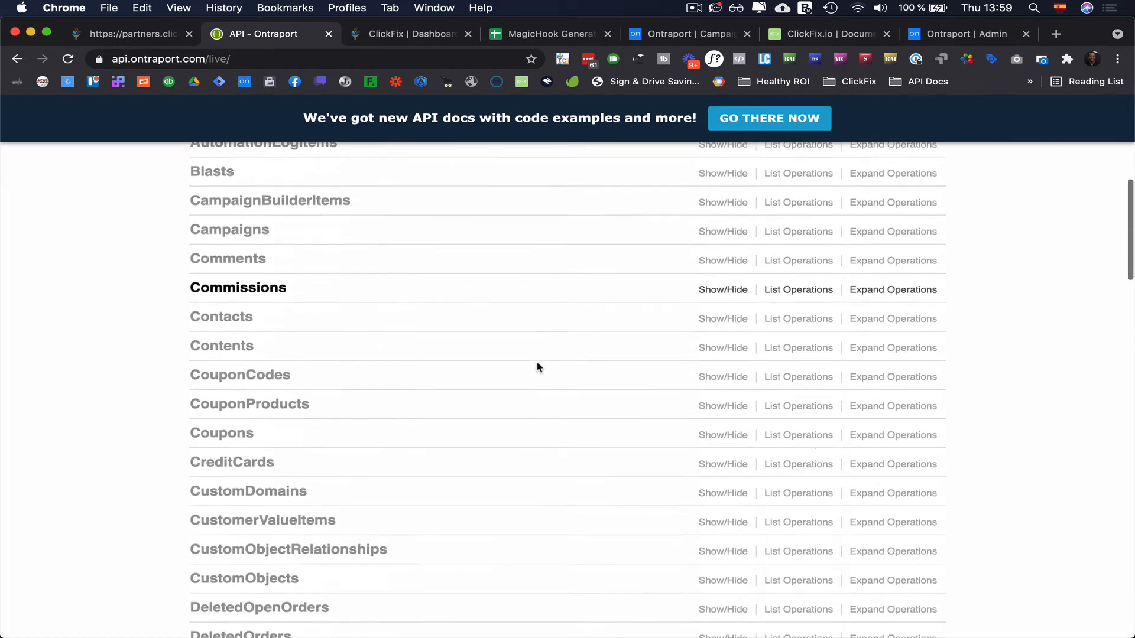
click(249, 315)
scroll(441, 321, down, 6)
scroll(412, 331, up, 1)
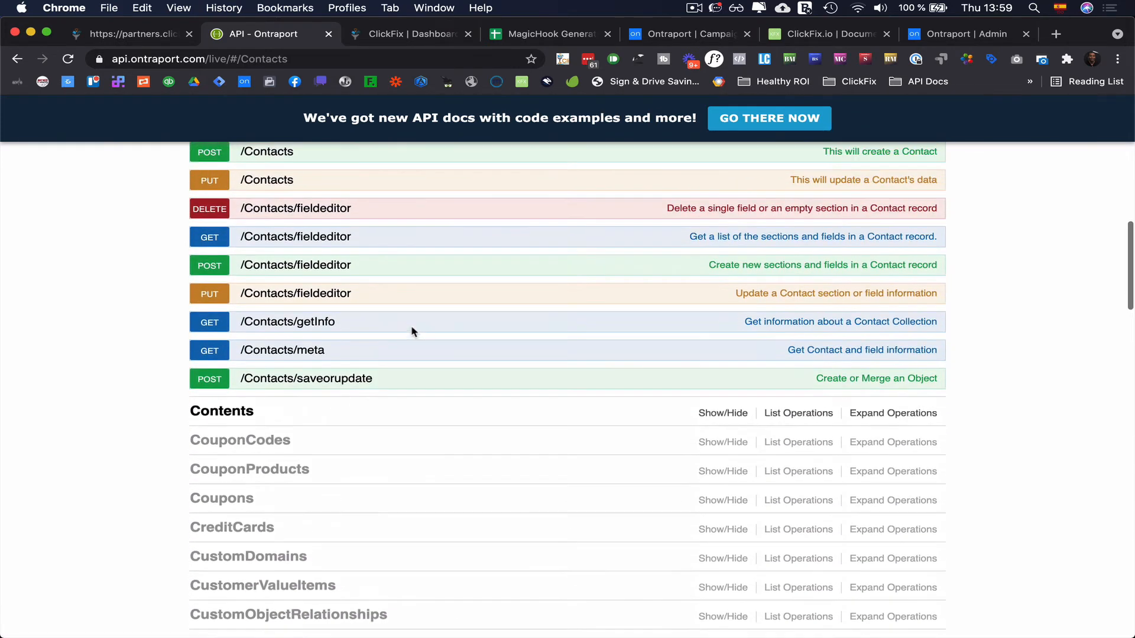
click(316, 383)
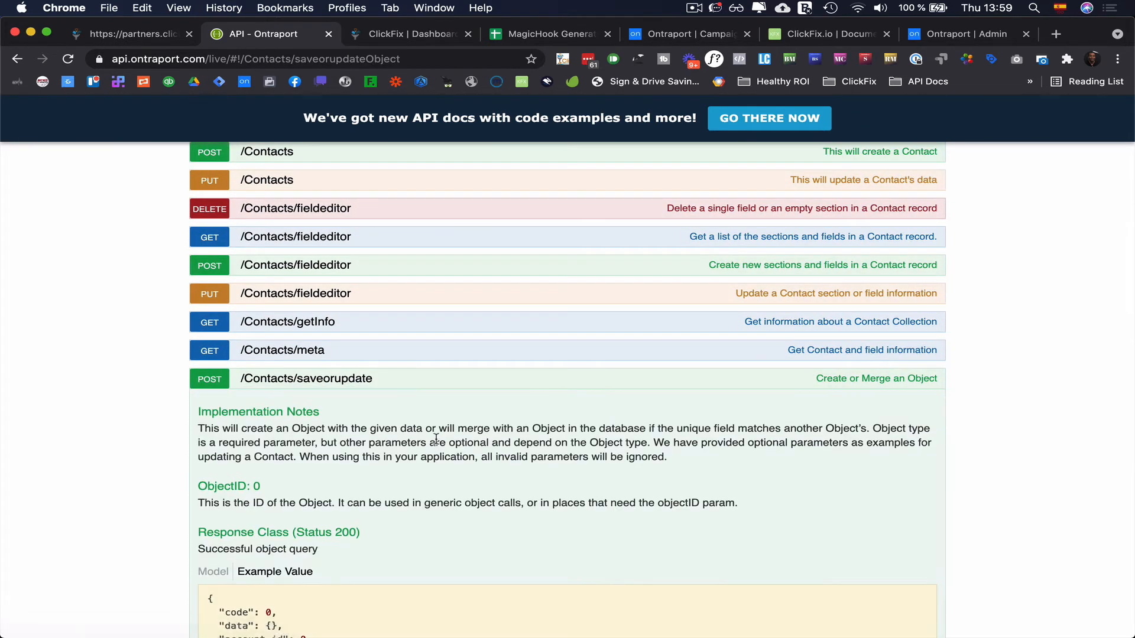
Look through the saveorupdate parameters and search the page for "rev" to locate the Sales (Revenue) field.
scroll(553, 398, down, 20)
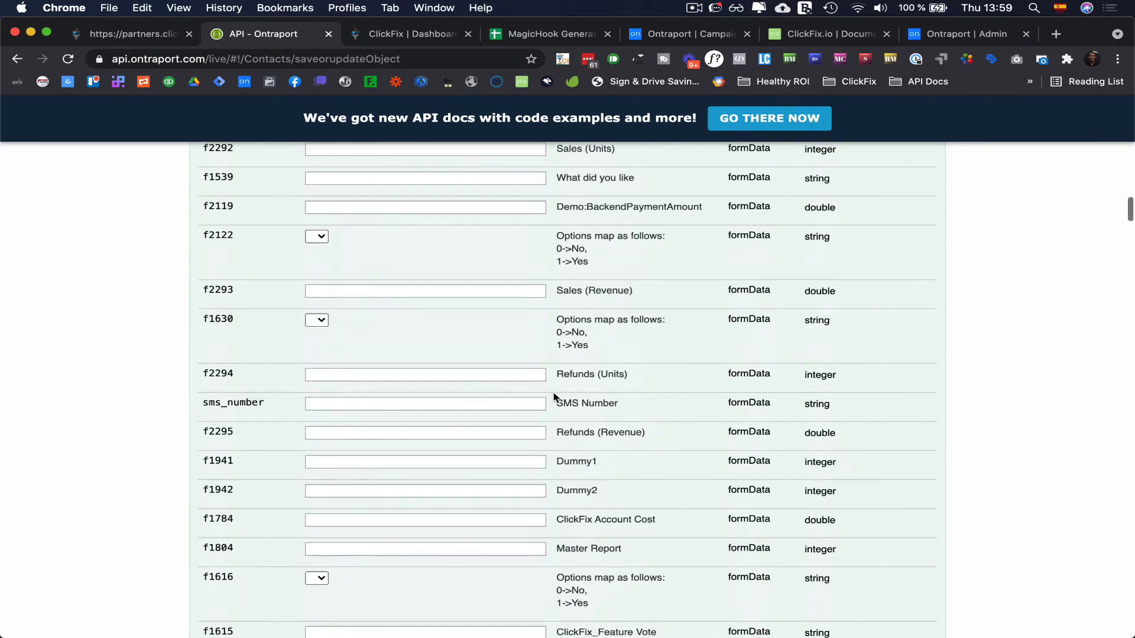
scroll(554, 396, down, 20)
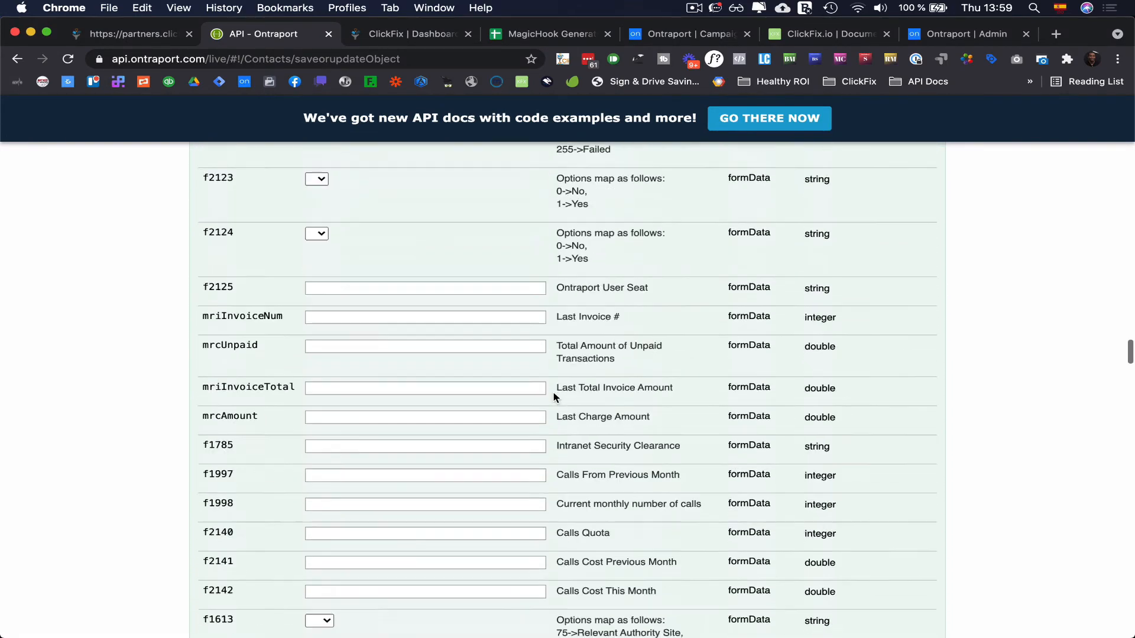
scroll(553, 397, down, 20)
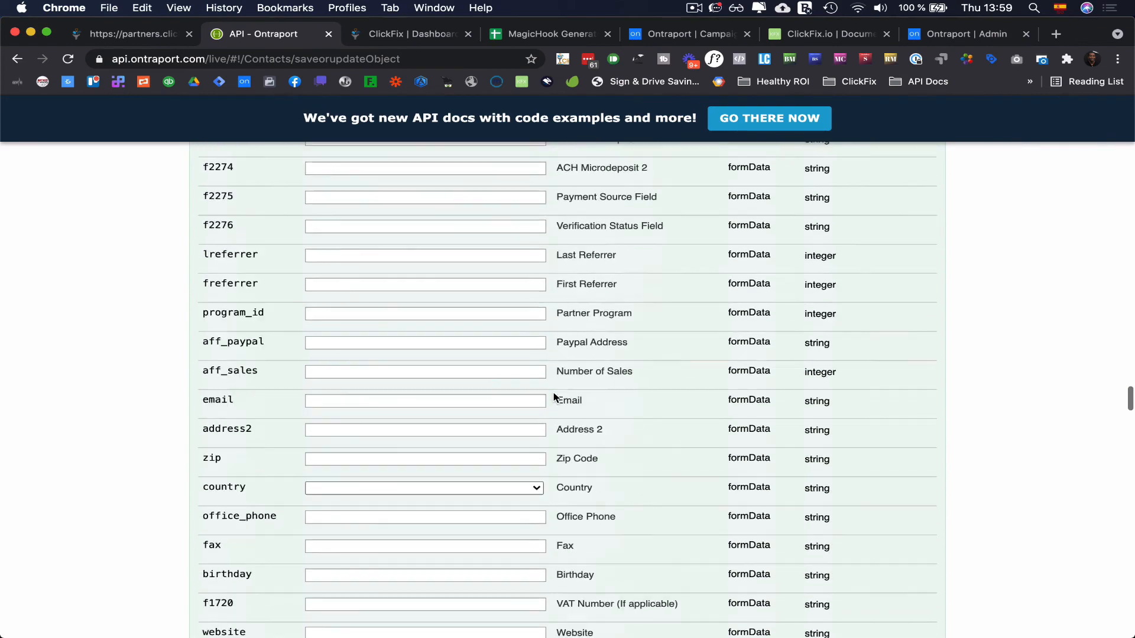
scroll(554, 396, down, 20)
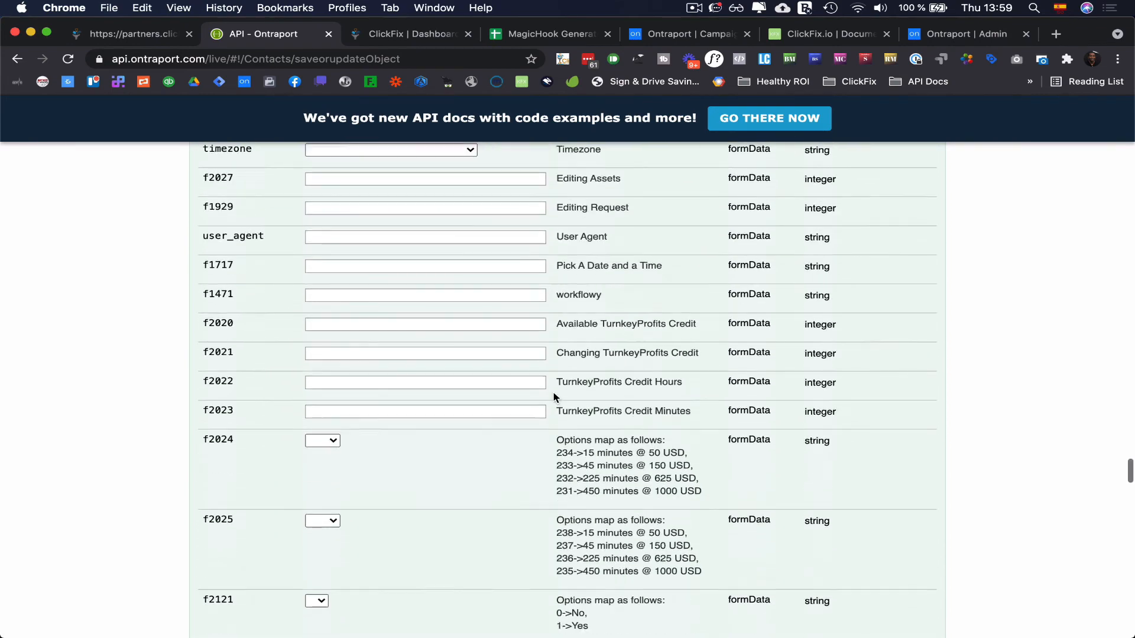
scroll(553, 397, down, 5)
scroll(554, 396, up, 12)
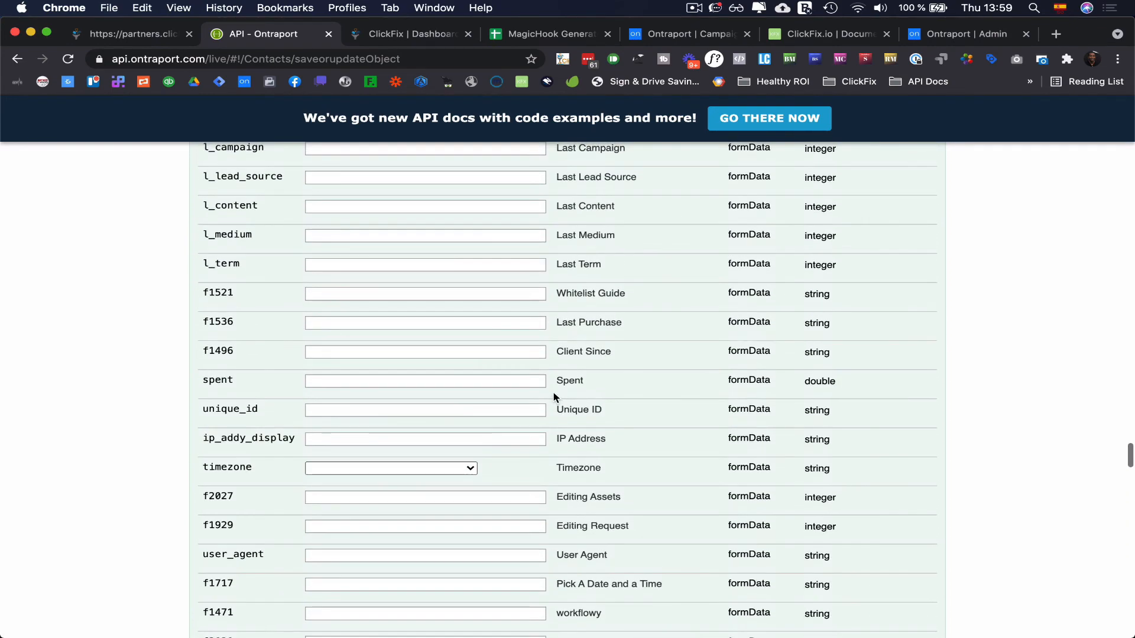
key(super+f)
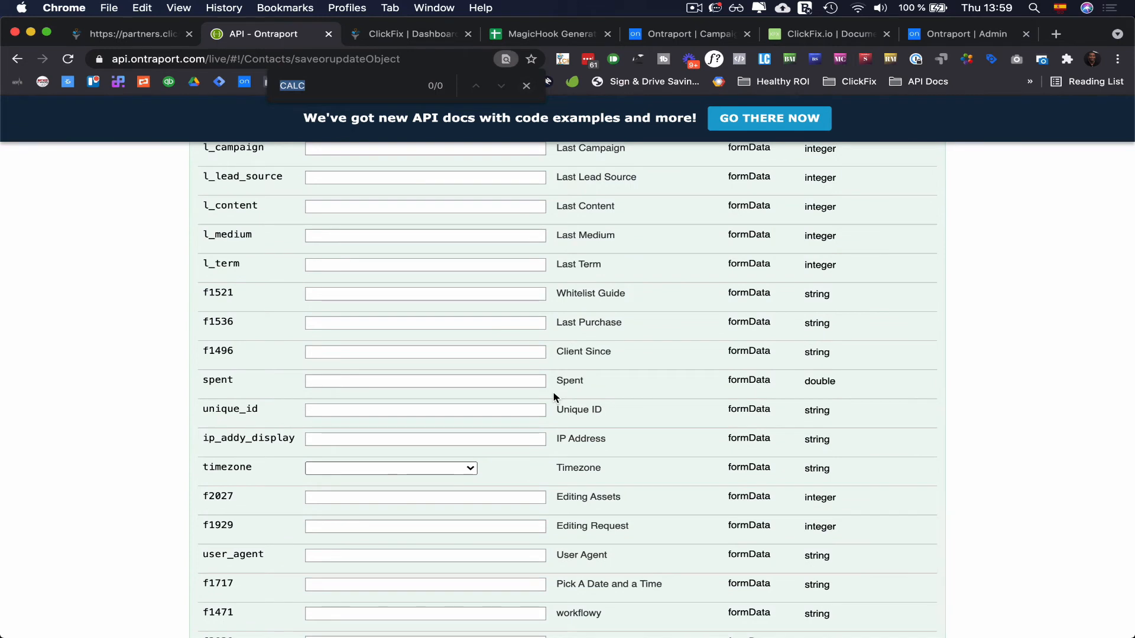
text(rev)
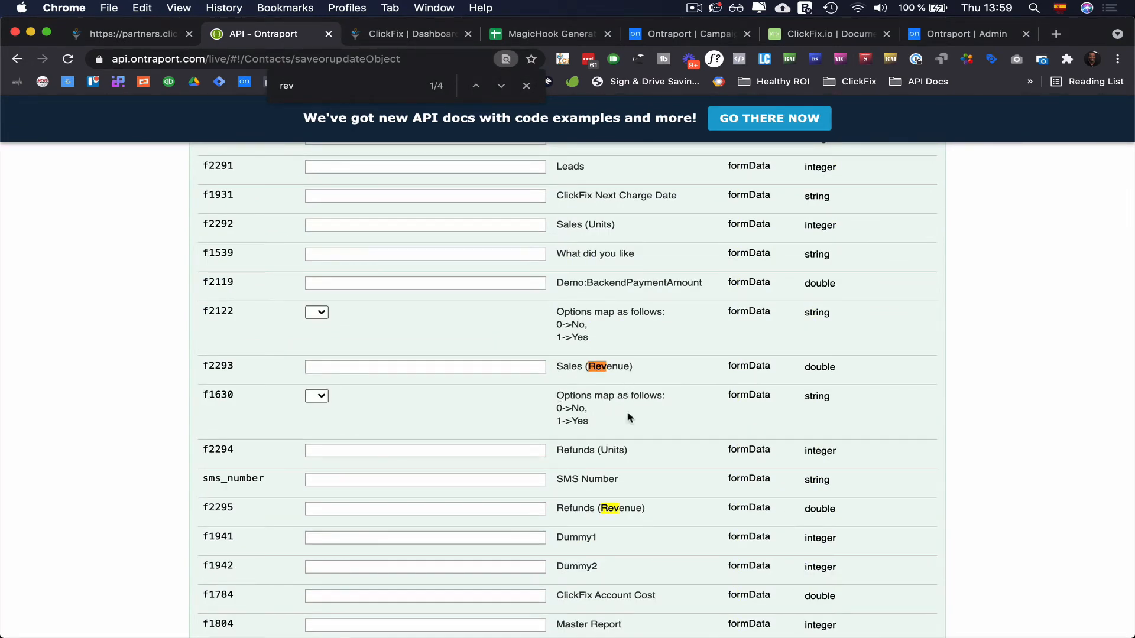
scroll(630, 418, up, 1)
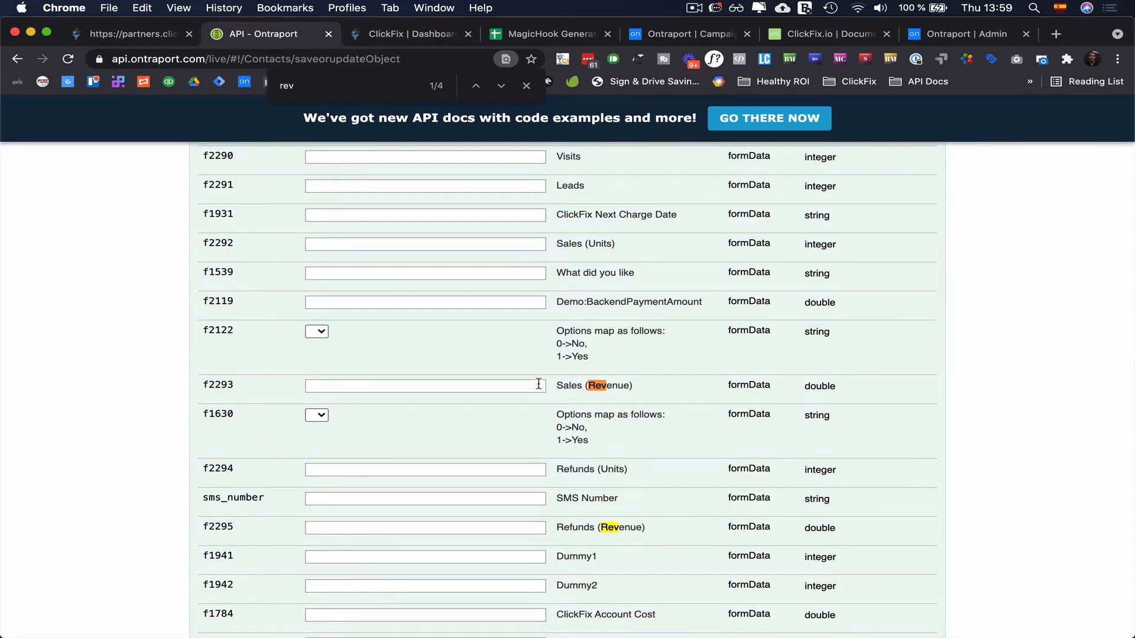
scroll(556, 387, up, 2)
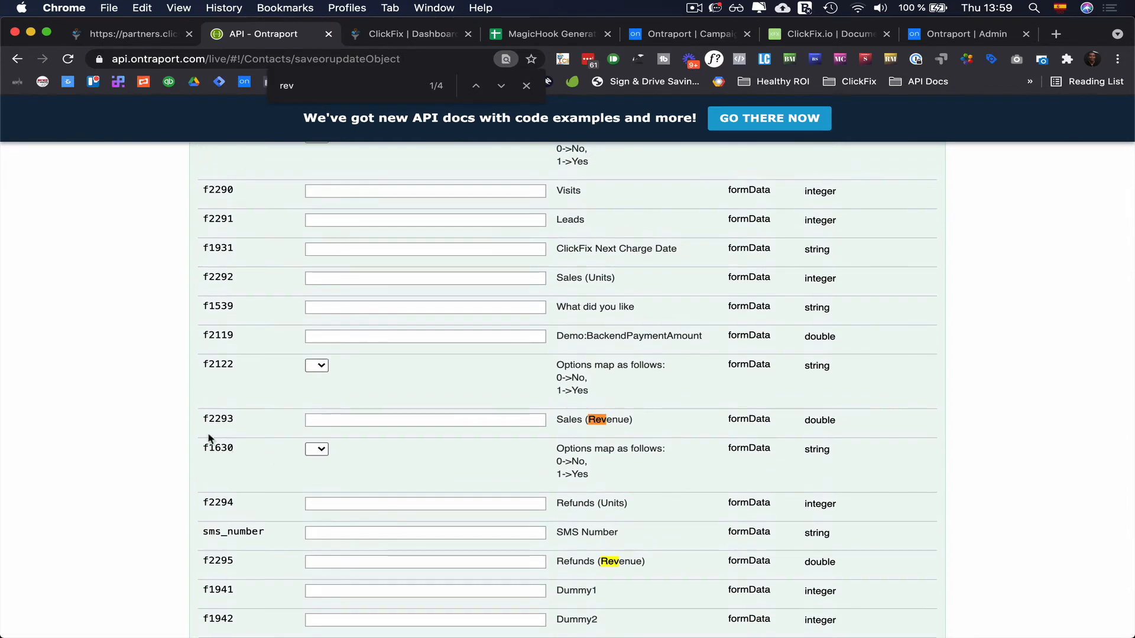
Copy the field ID f2293 of the Sales (Revenue) parameter.
double_click(219, 419)
scroll(264, 396, up, 3)
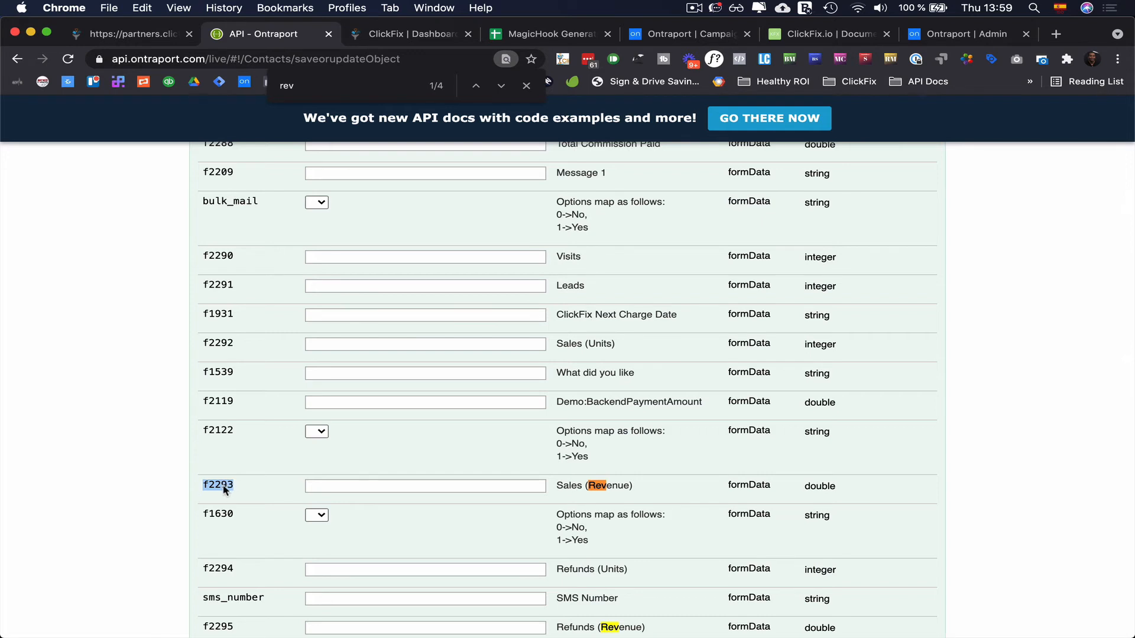
drag(637, 486, 557, 486)
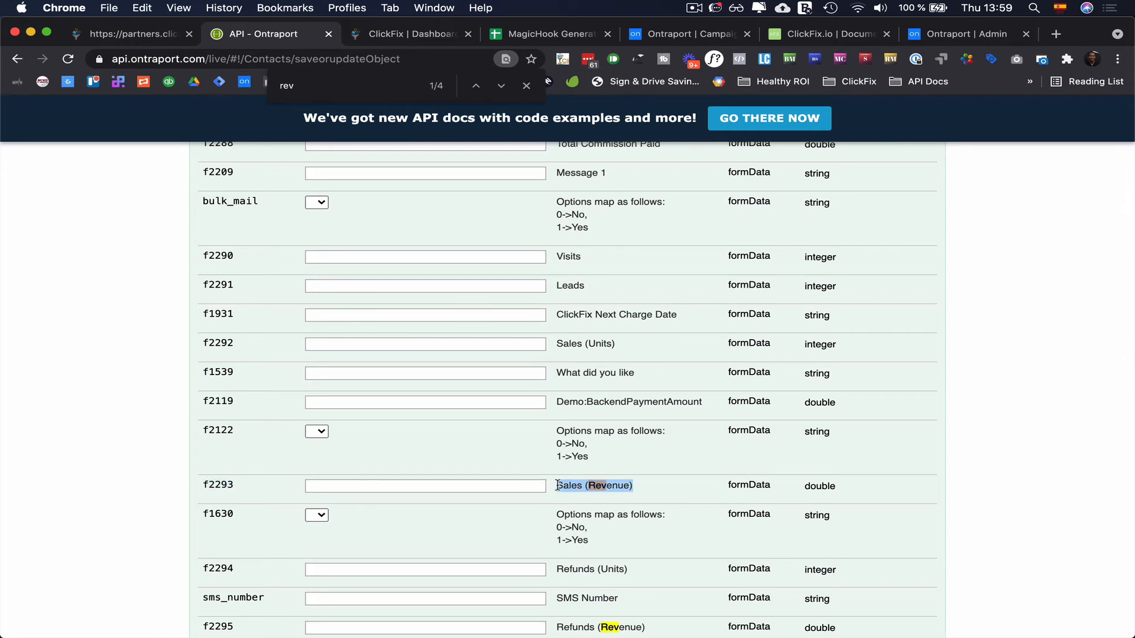
click(217, 488)
double_click(216, 488)
key(super+c)
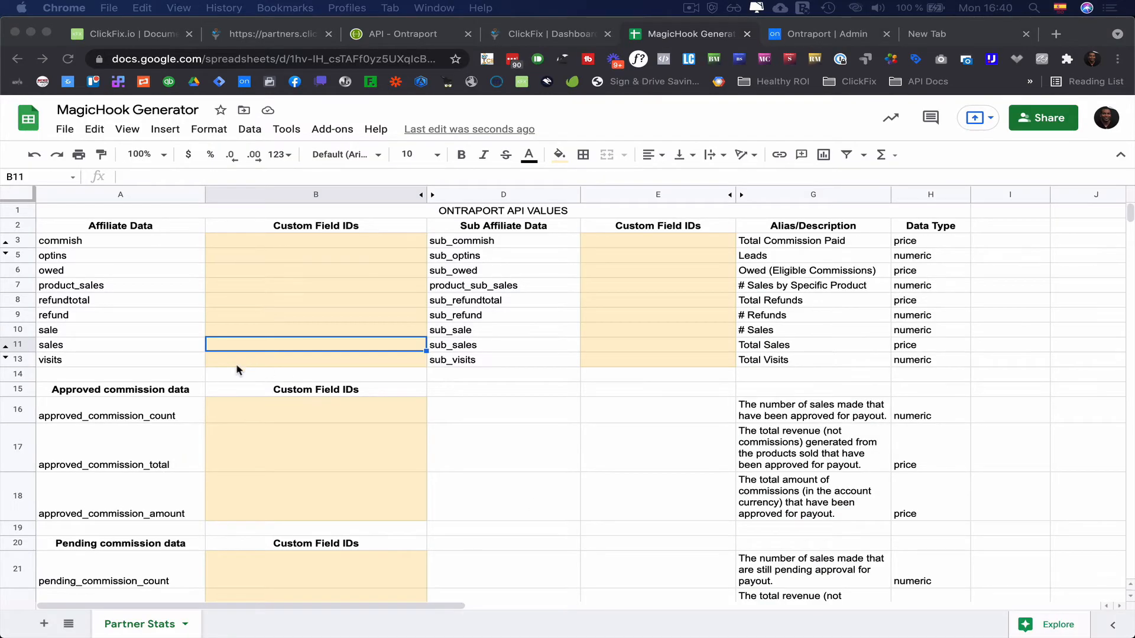
In the MagicHook Generator sheet, enter f2293 as the custom field ID for the sales row in cell B11.
click(333, 349)
text(f2293)
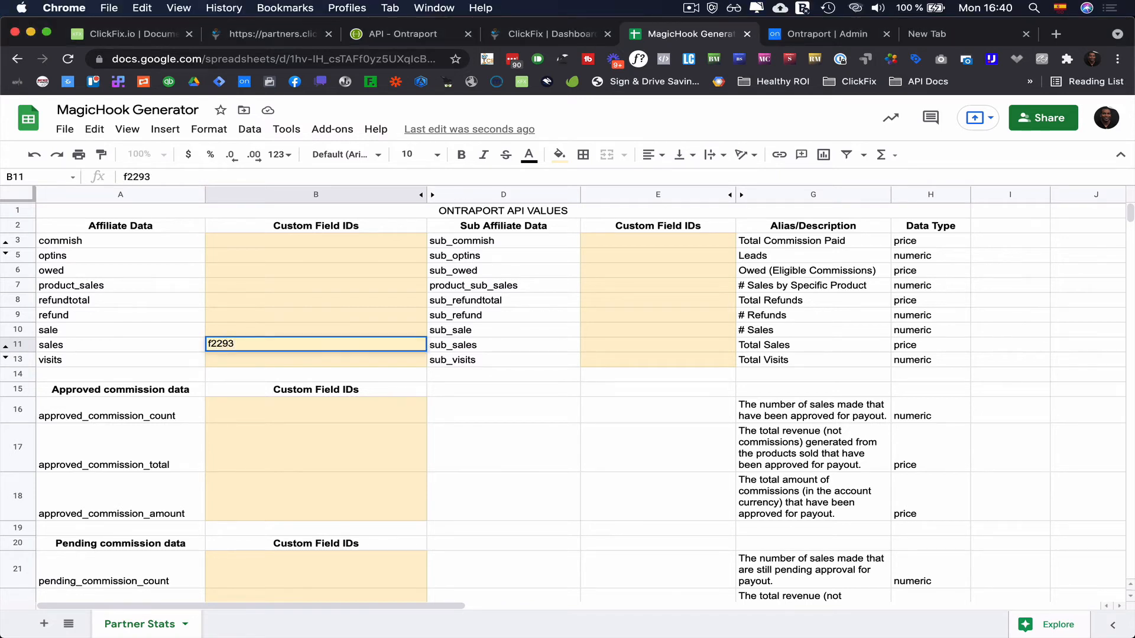
scroll(337, 423, down, 2)
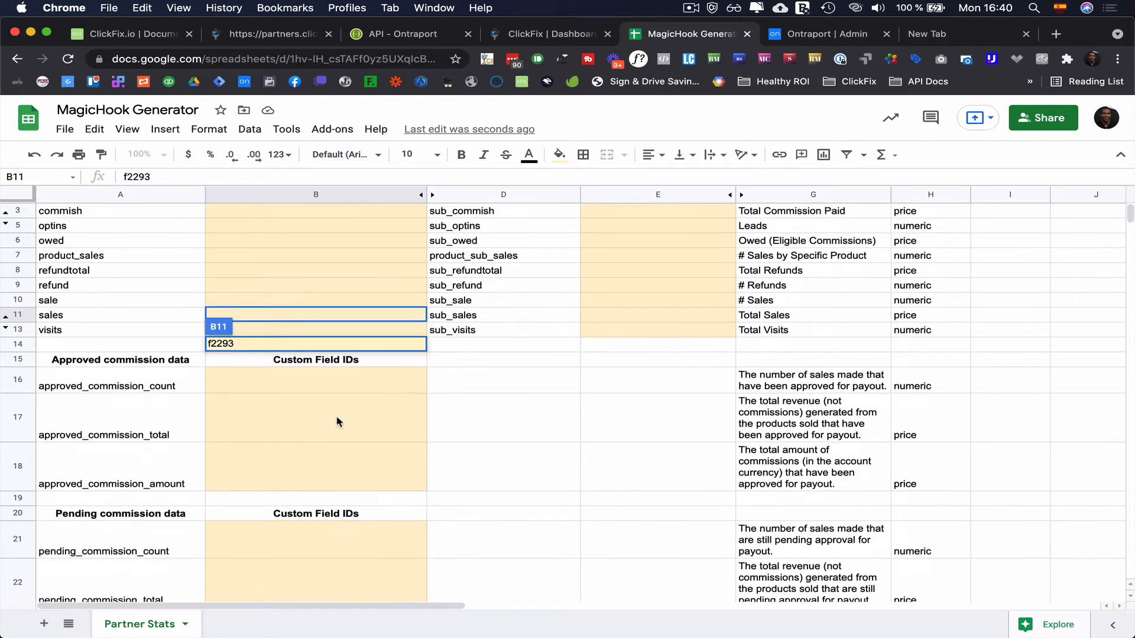
key(Return)
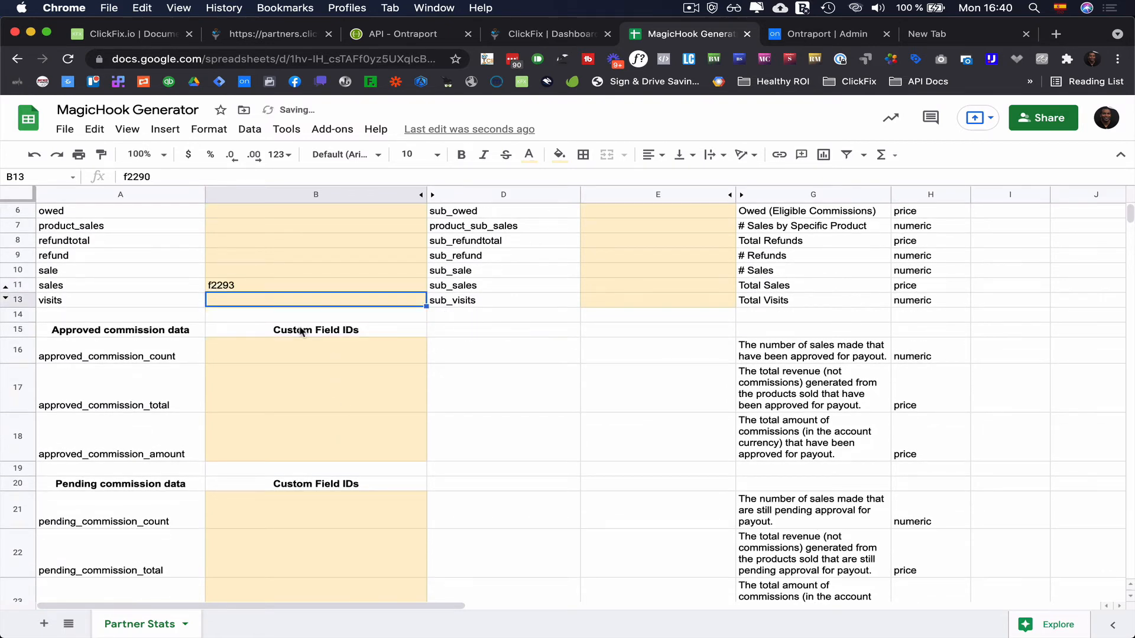
Examine the generated webhook URLs and their field parameters in rows 34 to 38 of the Custom Values section.
scroll(301, 330, down, 6)
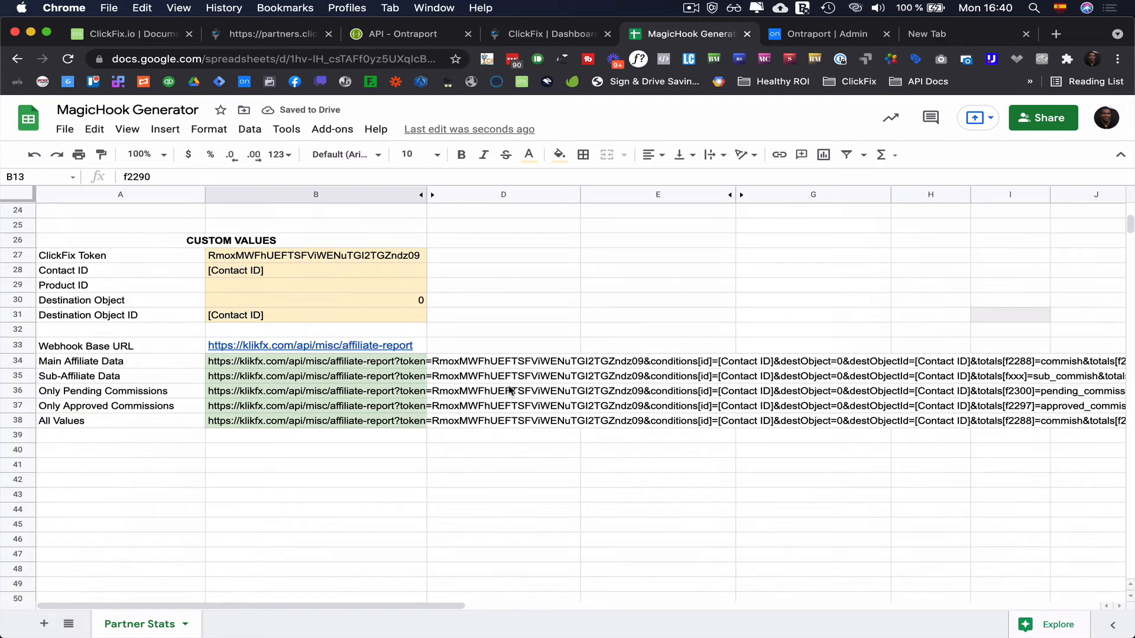
scroll(513, 391, right, 5)
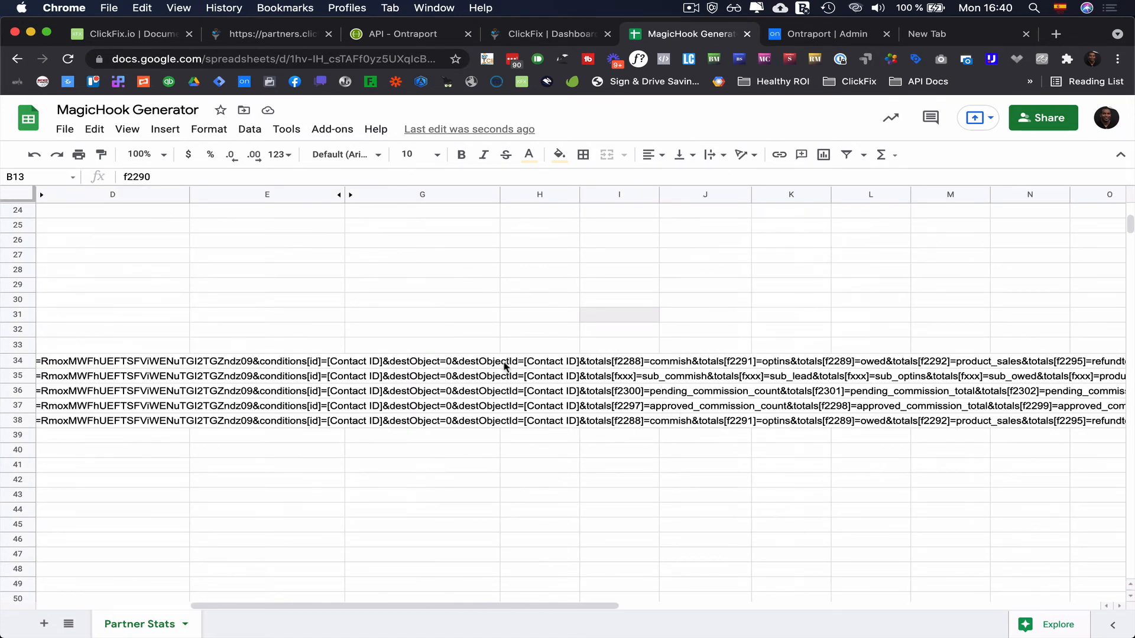
scroll(679, 406, right, 2)
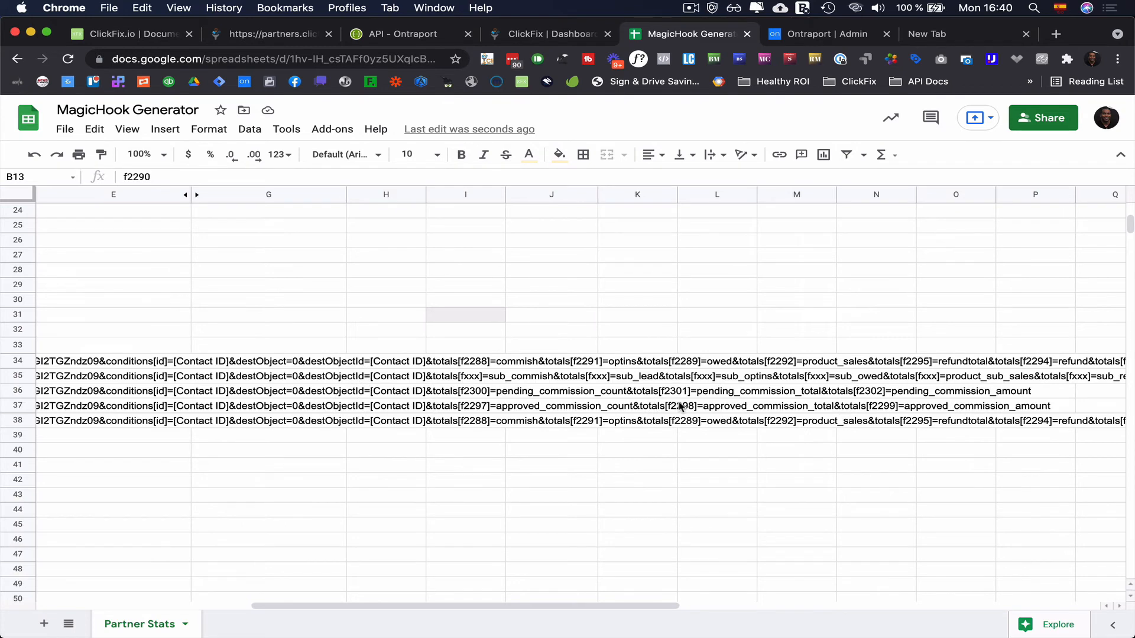
scroll(680, 407, left, 5)
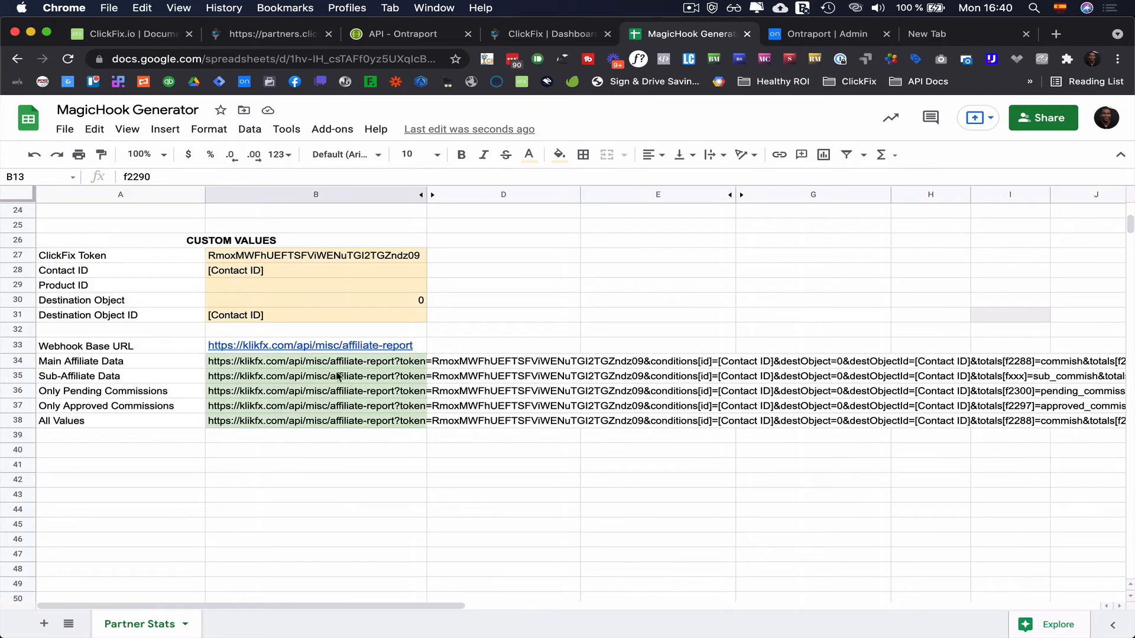
Examine the webhook URLs and formulas of the Main Affiliate Data, All Values and Only Approved Commissions rows.
mouse_move(325, 358)
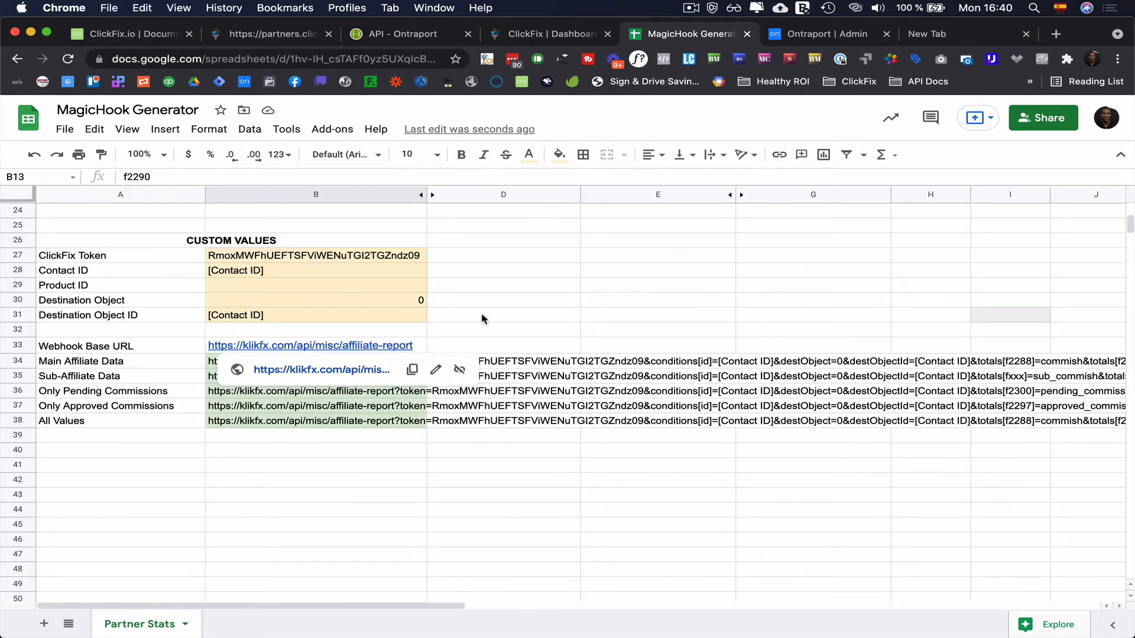
click(319, 256)
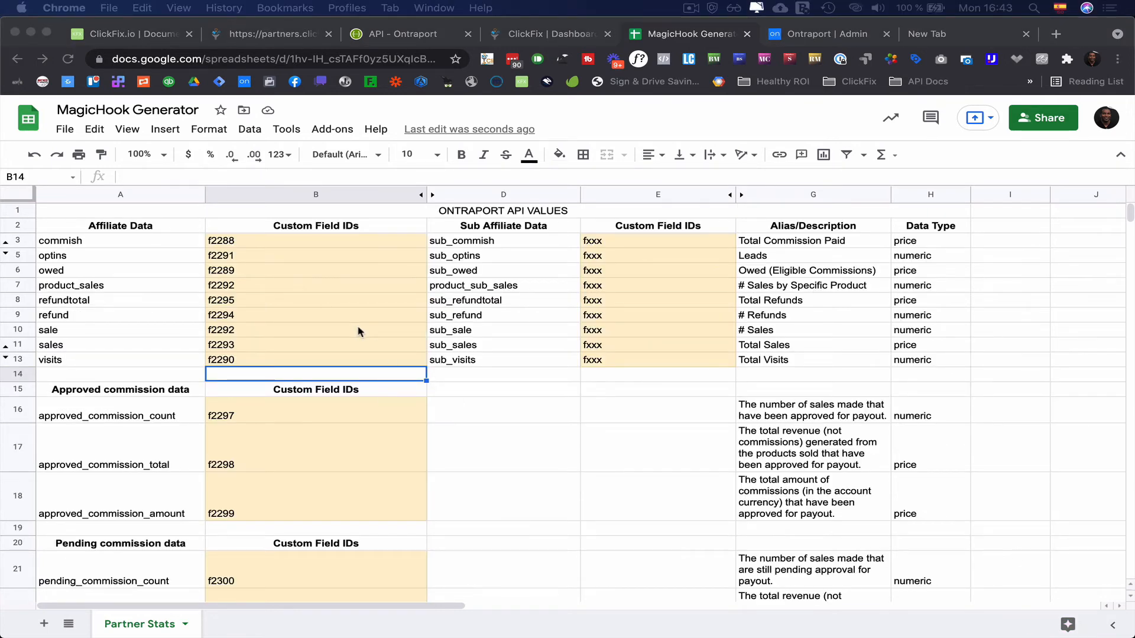
click(309, 242)
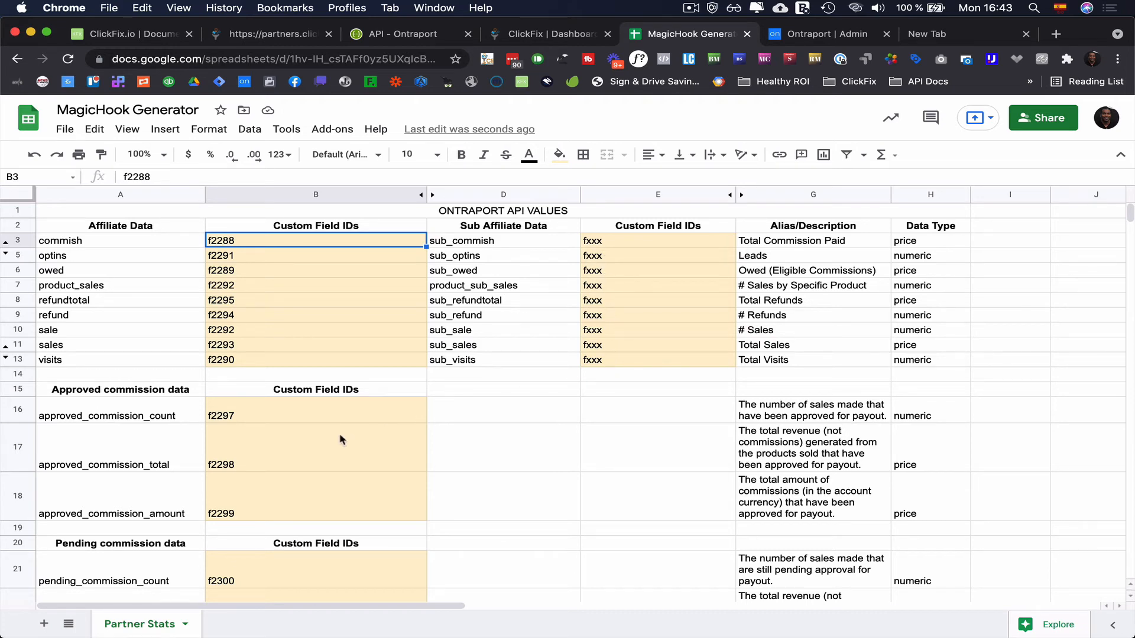
scroll(340, 439, down, 10)
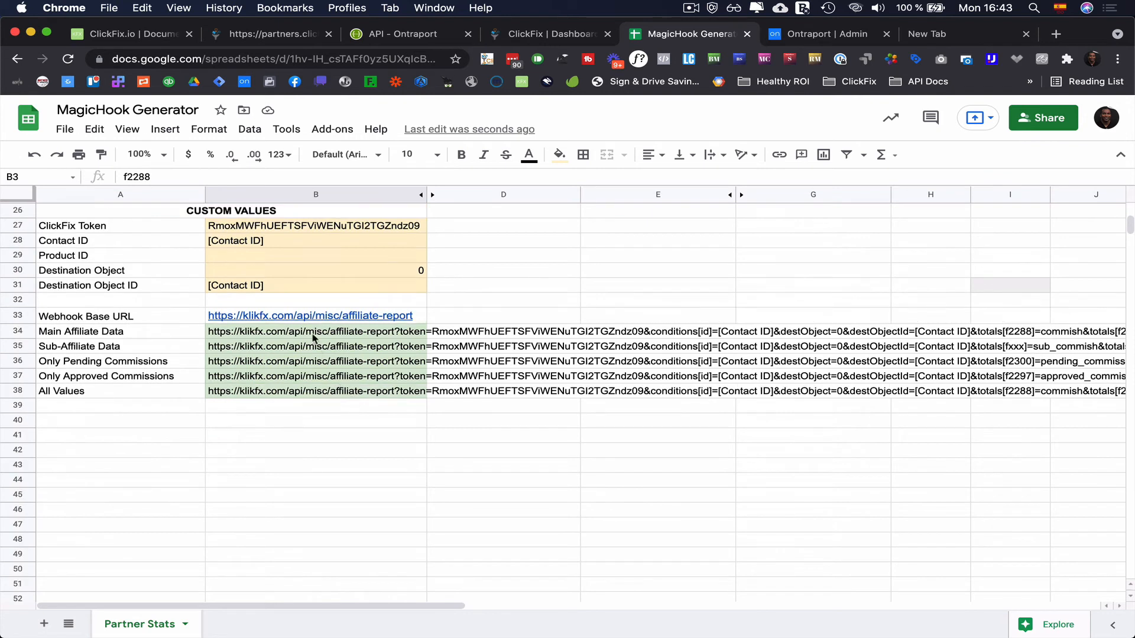
click(312, 335)
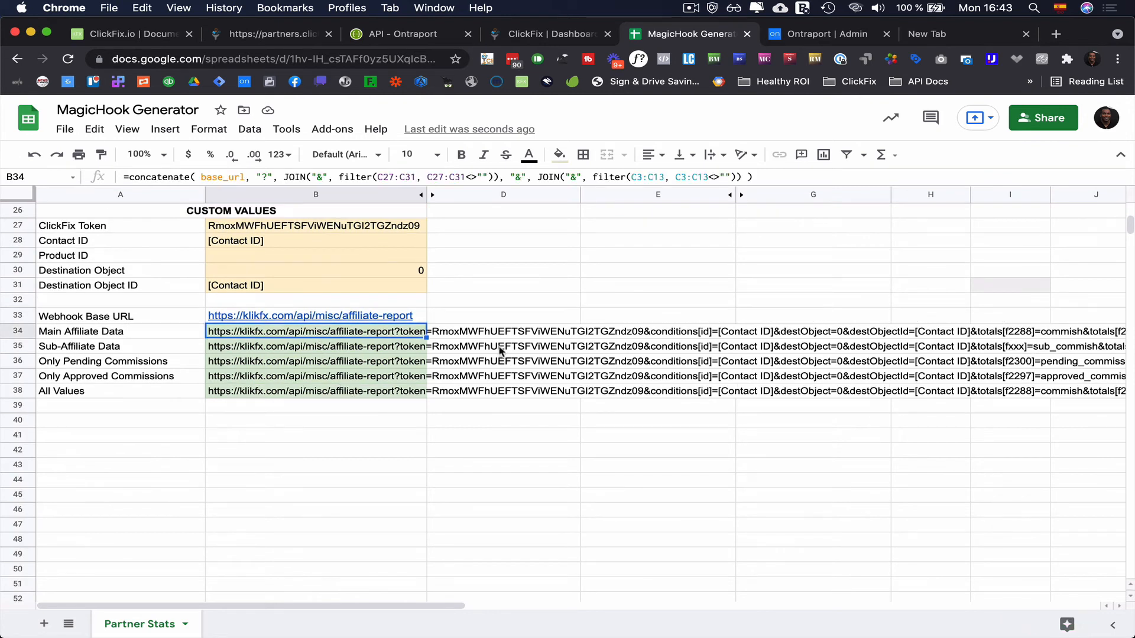
click(276, 394)
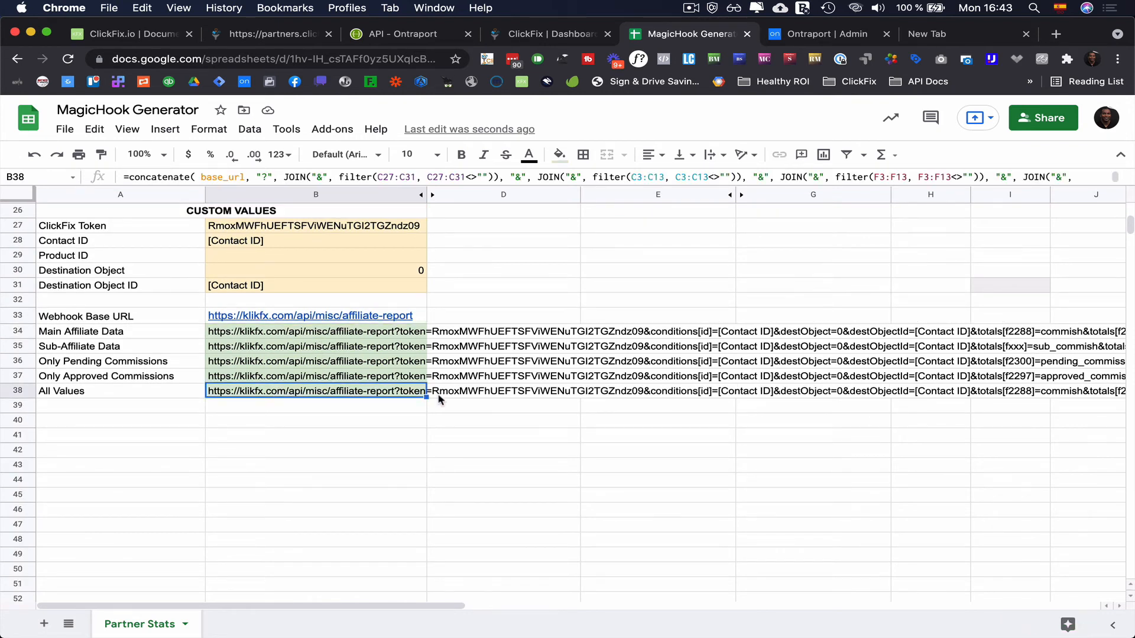
scroll(443, 397, right, 15)
scroll(547, 393, left, 15)
click(319, 377)
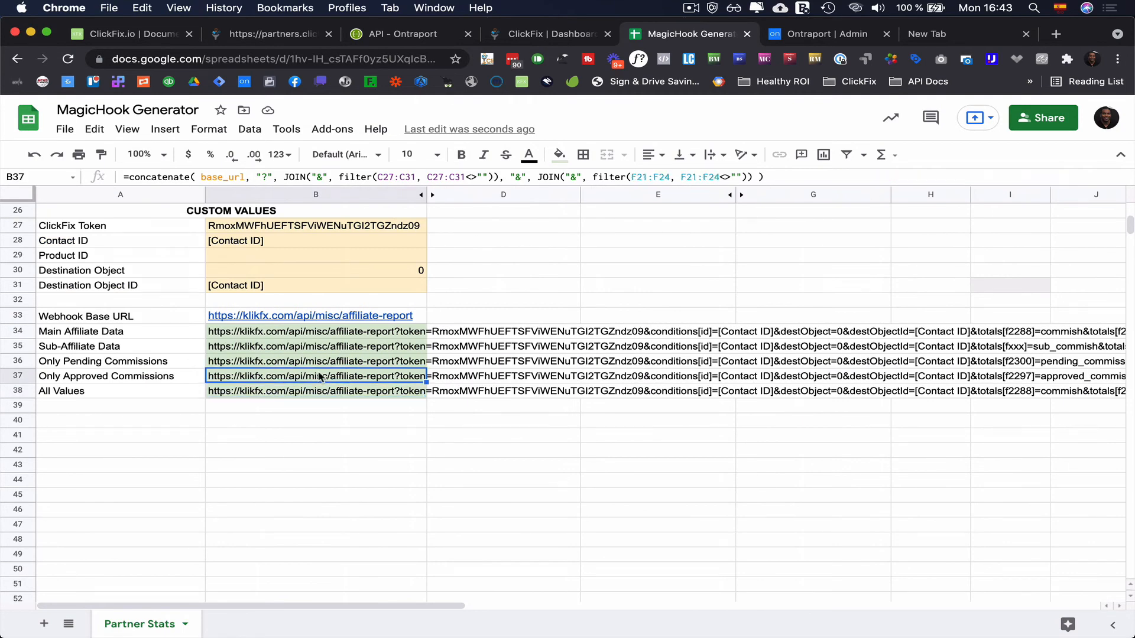
scroll(346, 373, right, 3)
scroll(345, 373, left, 3)
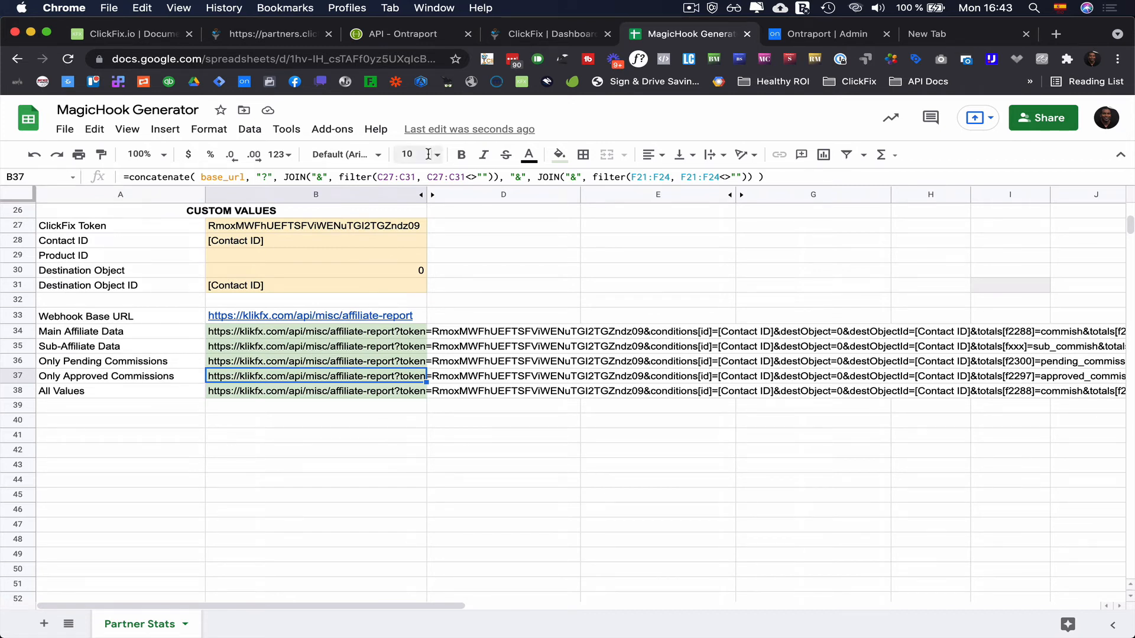
Review the ClickFix Token, Contact ID, Product ID, Destination Object and Destination Object ID values, plus the commission field IDs above them.
scroll(394, 249, up, 1)
scroll(394, 249, up, 1)
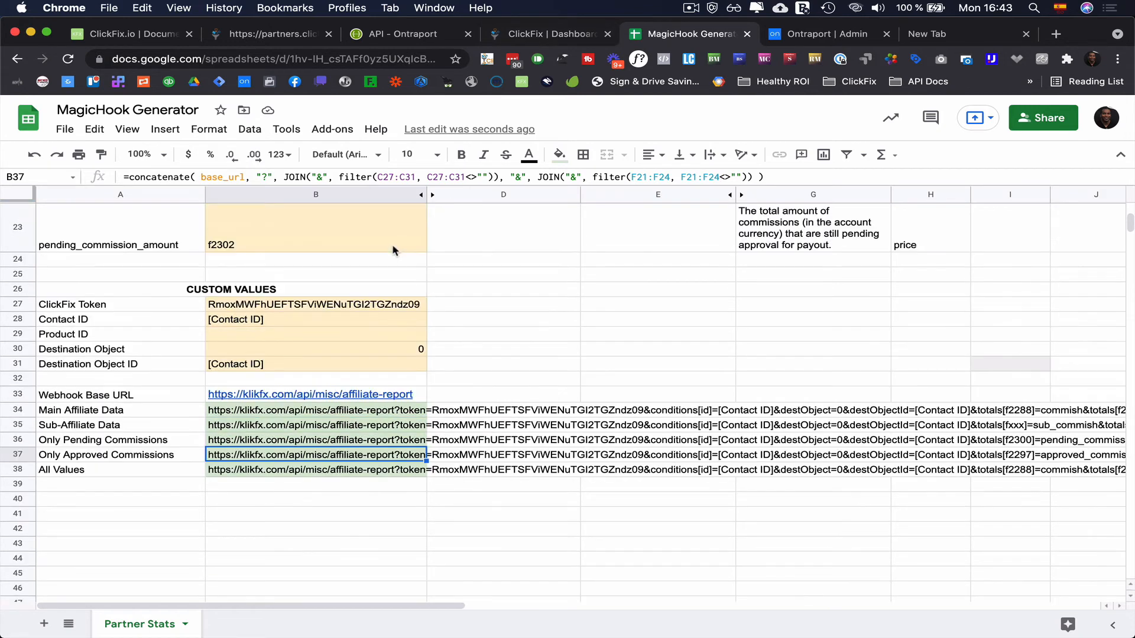
click(376, 306)
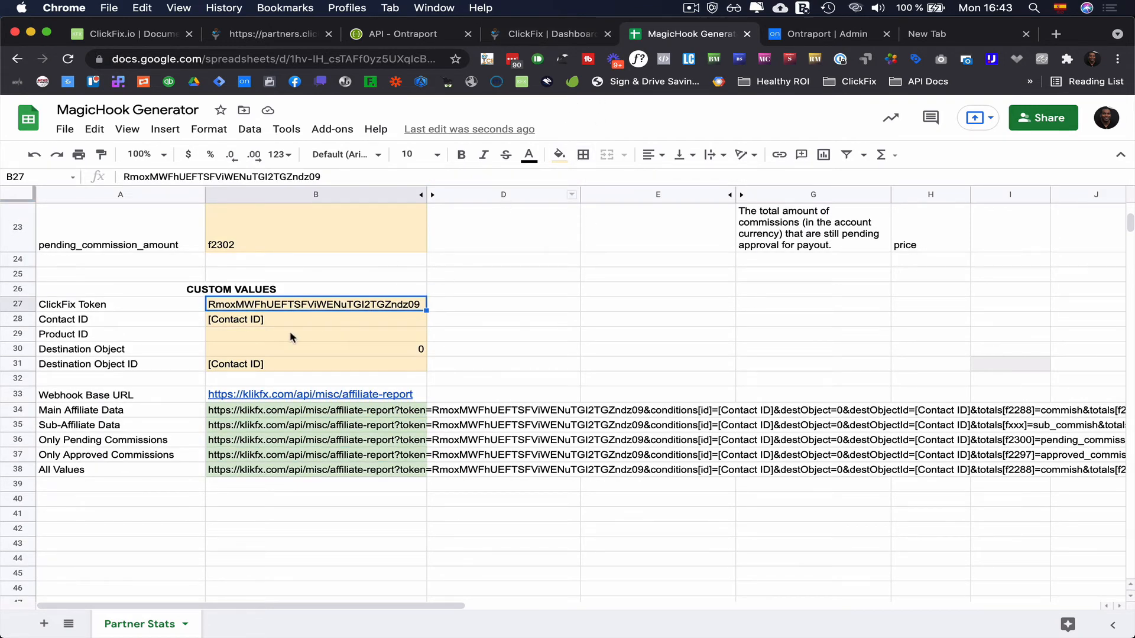
click(304, 325)
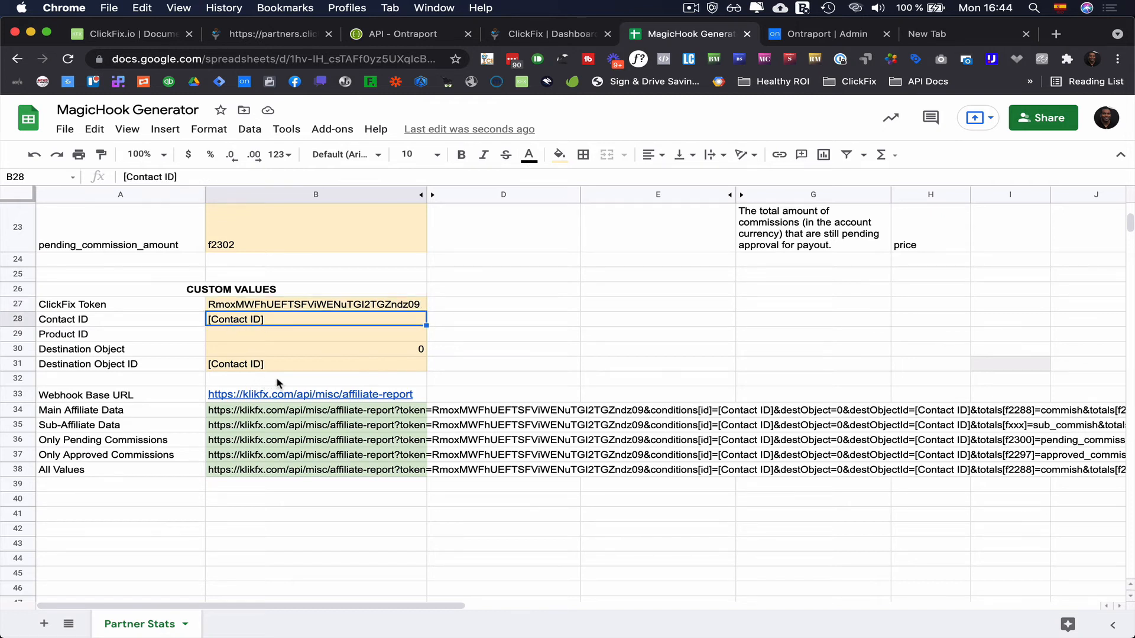
click(256, 339)
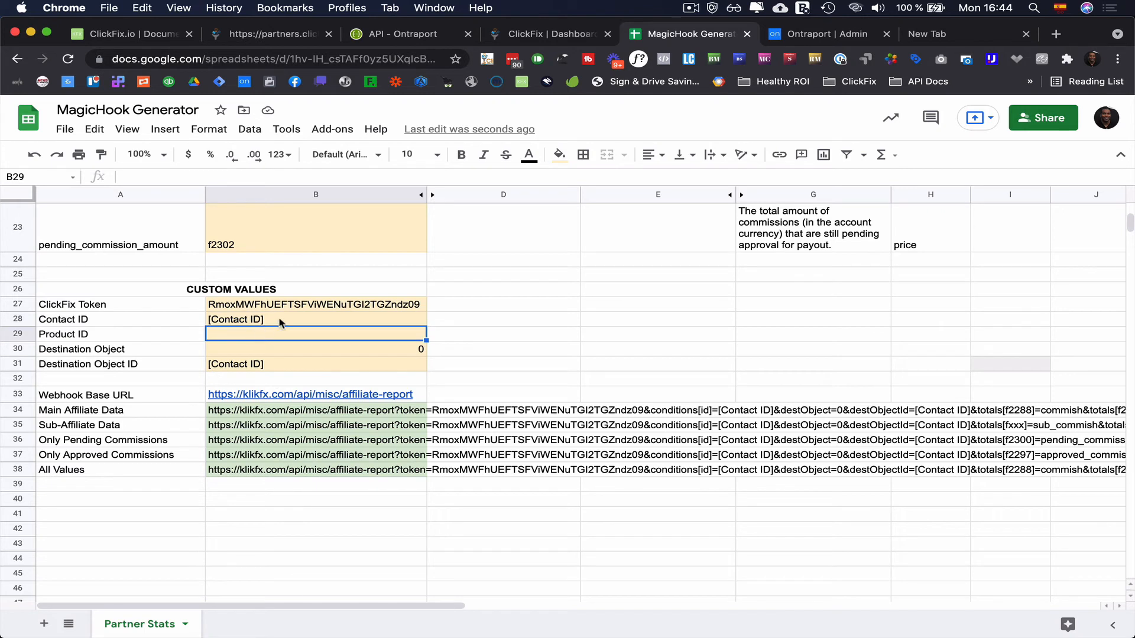
click(282, 324)
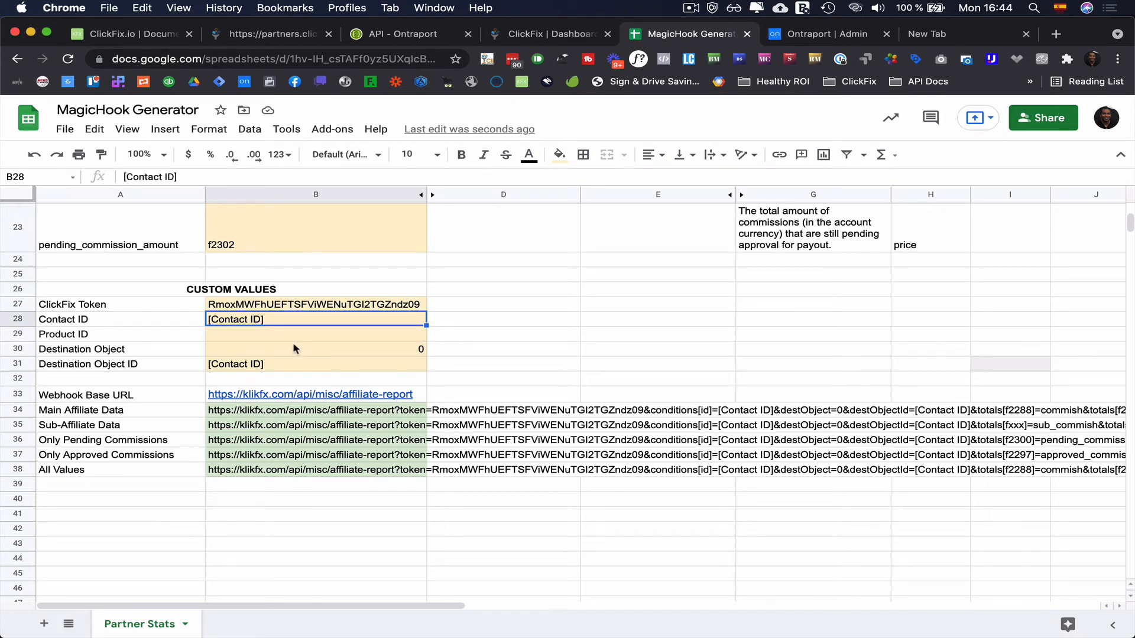
mouse_move(313, 391)
click(366, 352)
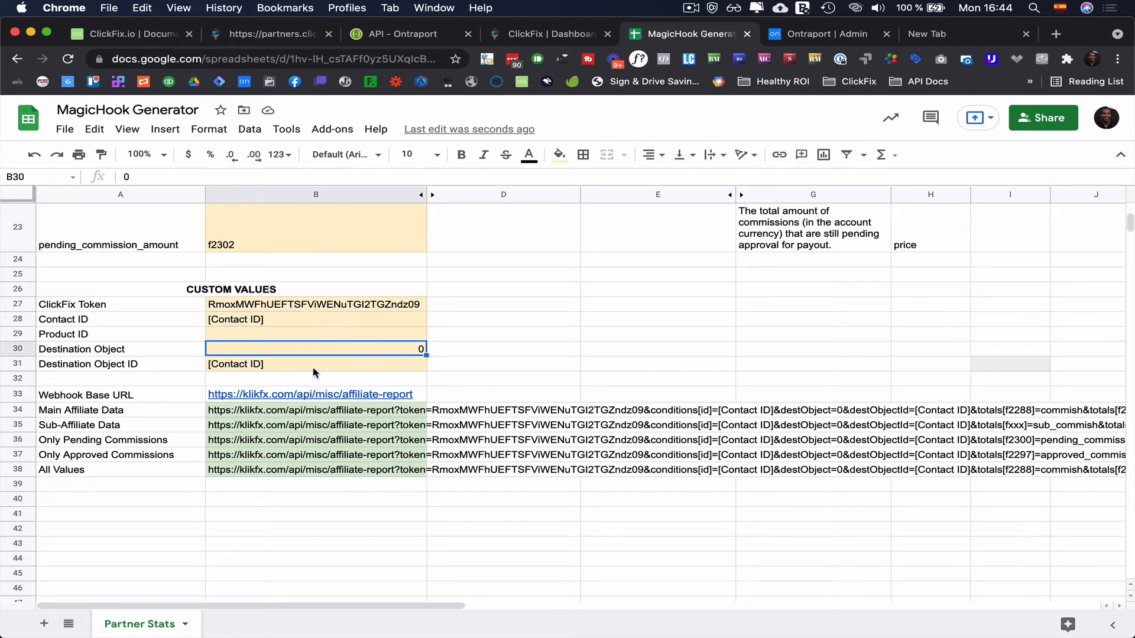
click(290, 363)
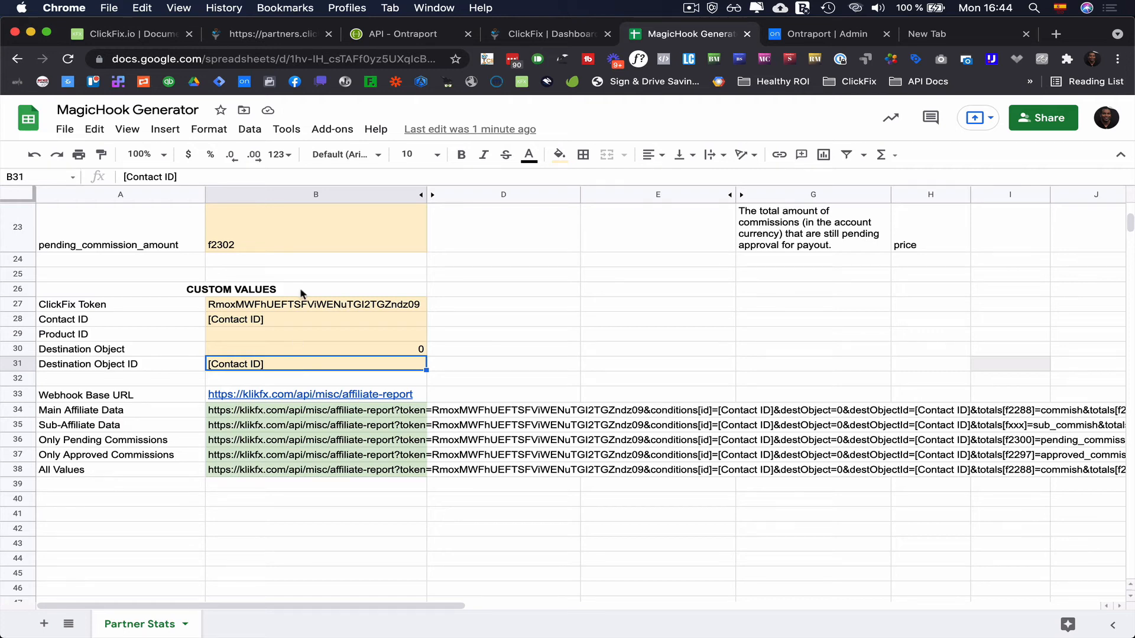
scroll(292, 354, up, 10)
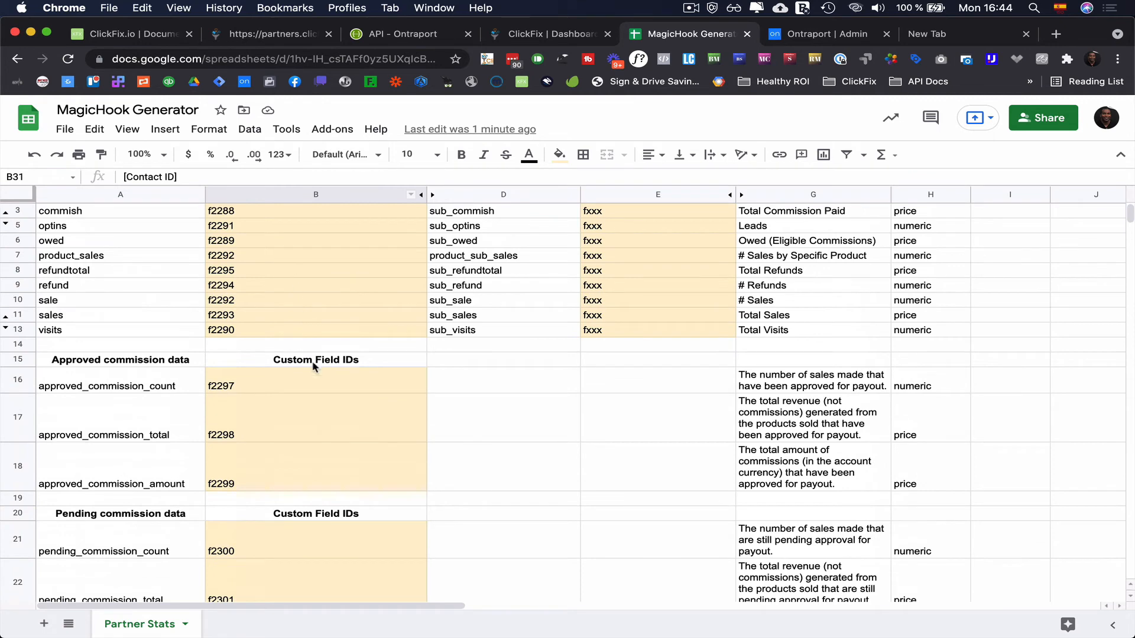
scroll(319, 461, down, 5)
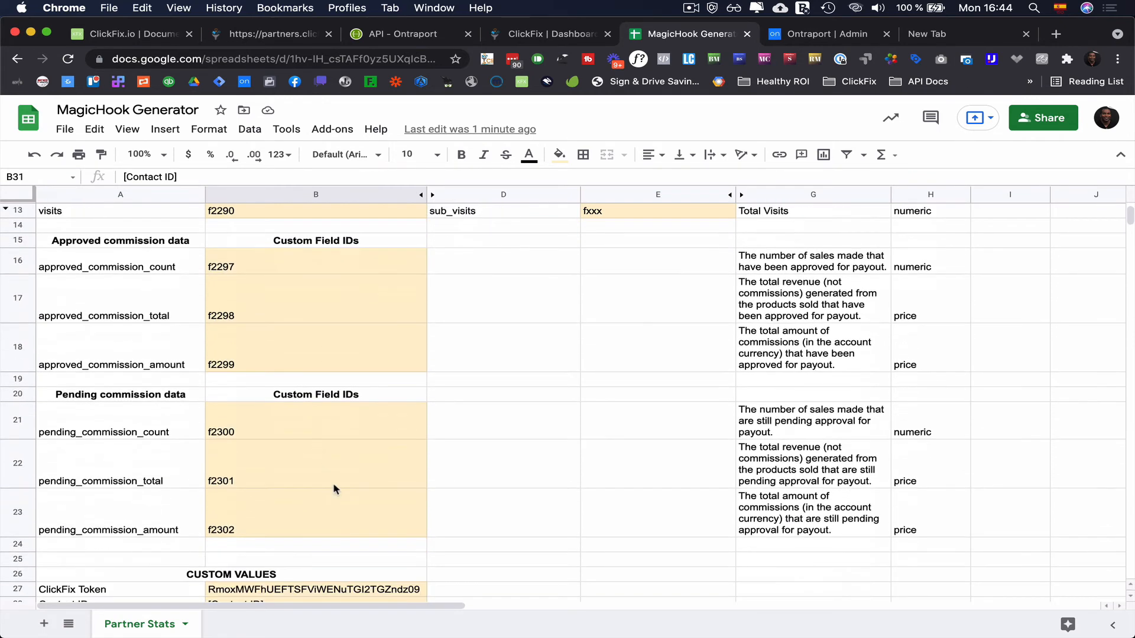
scroll(334, 489, down, 3)
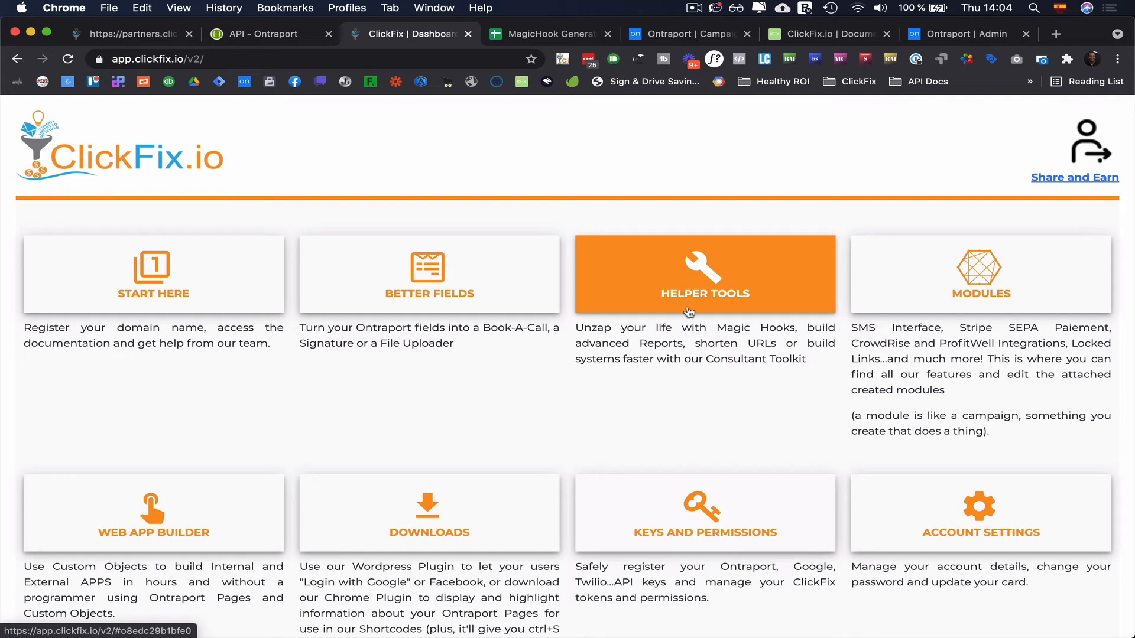
In ClickFix, open the Your Tokens management page from Keys and Permissions.
click(697, 512)
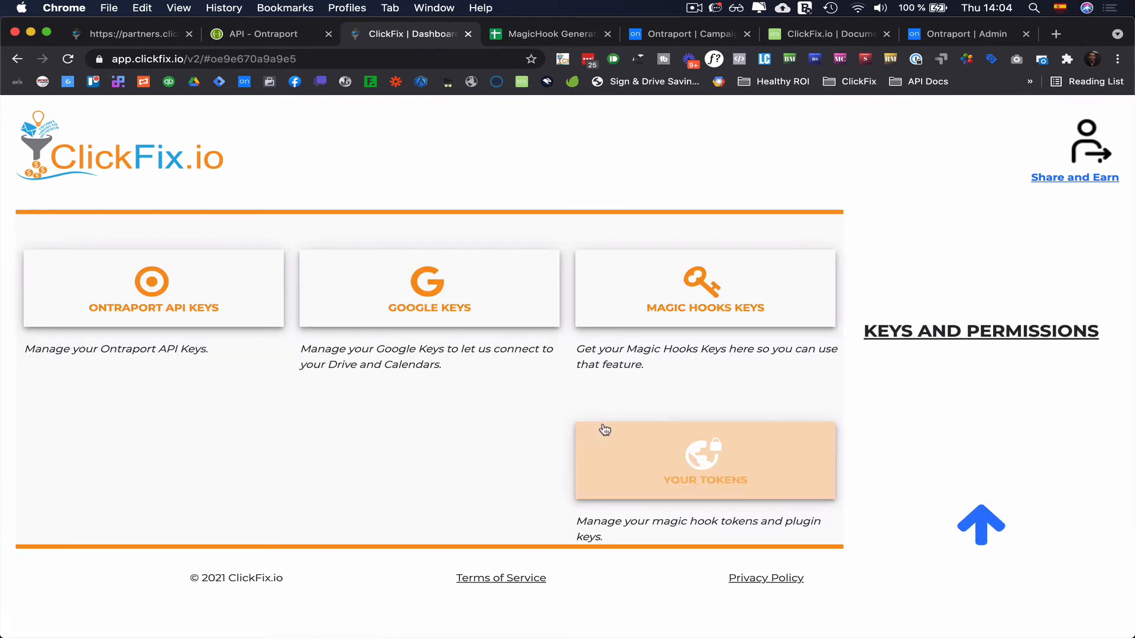
click(688, 468)
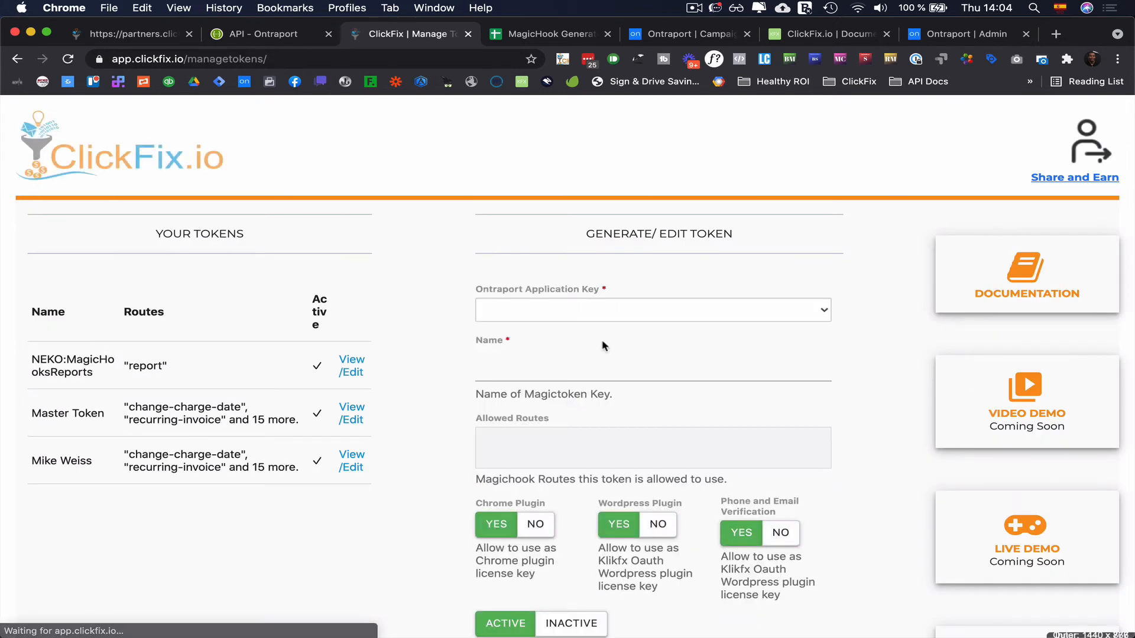
scroll(515, 351, down, 1)
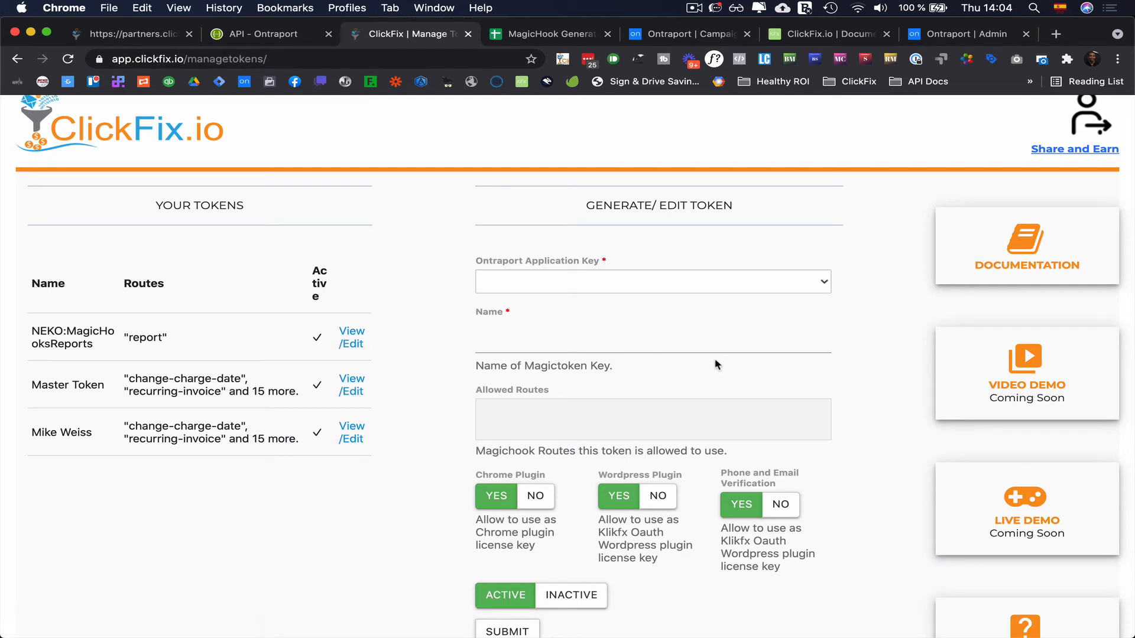
Name the new token Partner Center and assign it the ClickFix Demo Key as Ontraport application key.
click(627, 340)
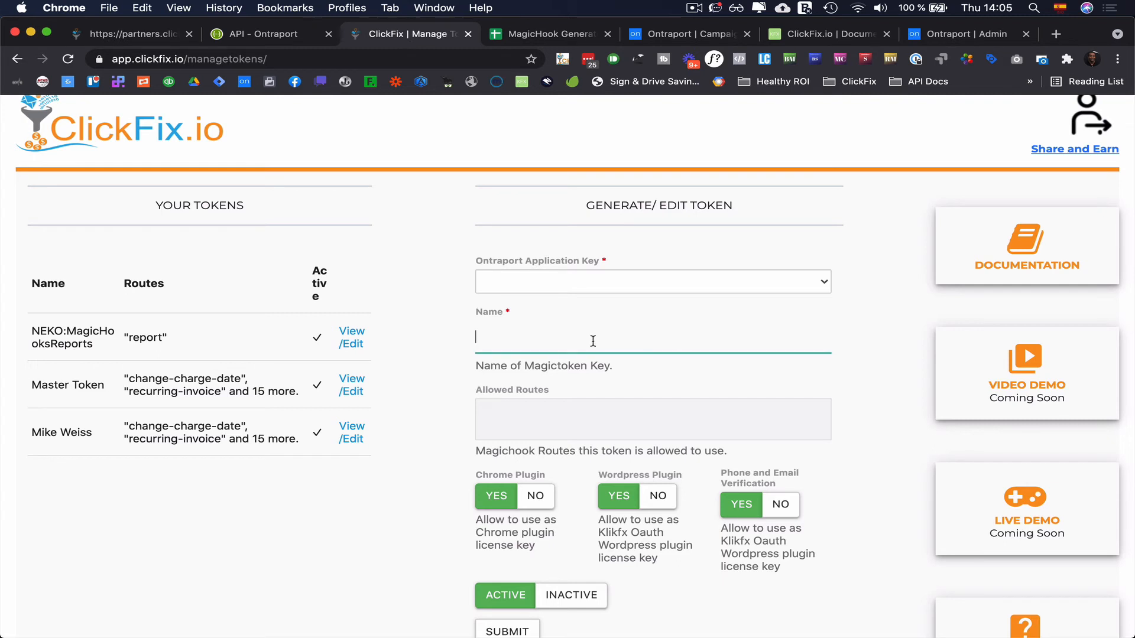
text(Partner Center)
click(623, 282)
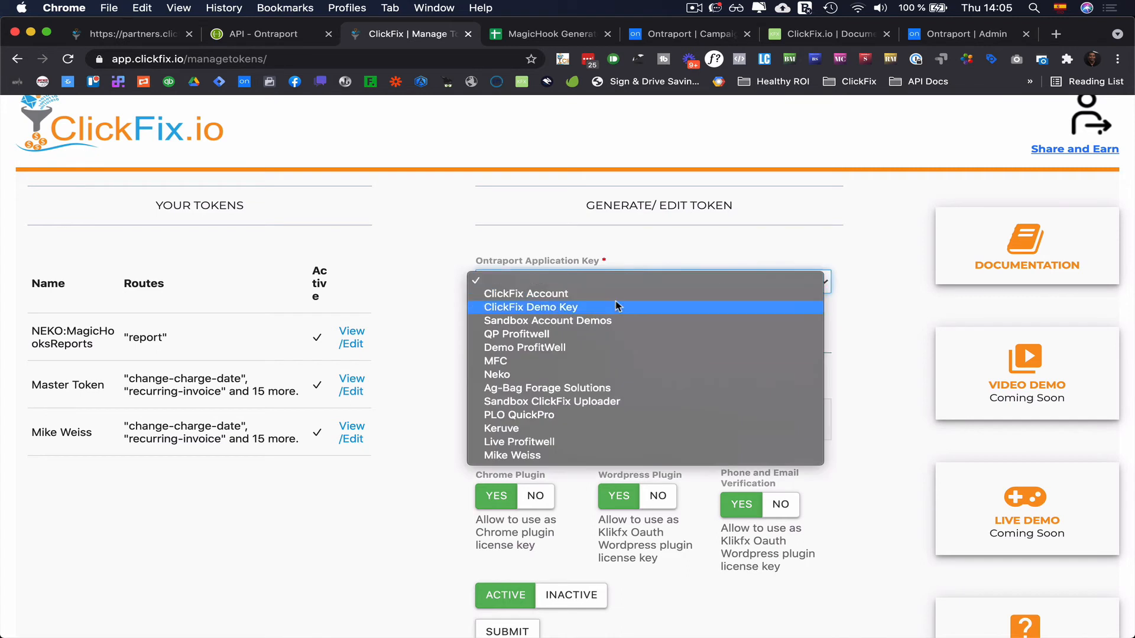
click(624, 306)
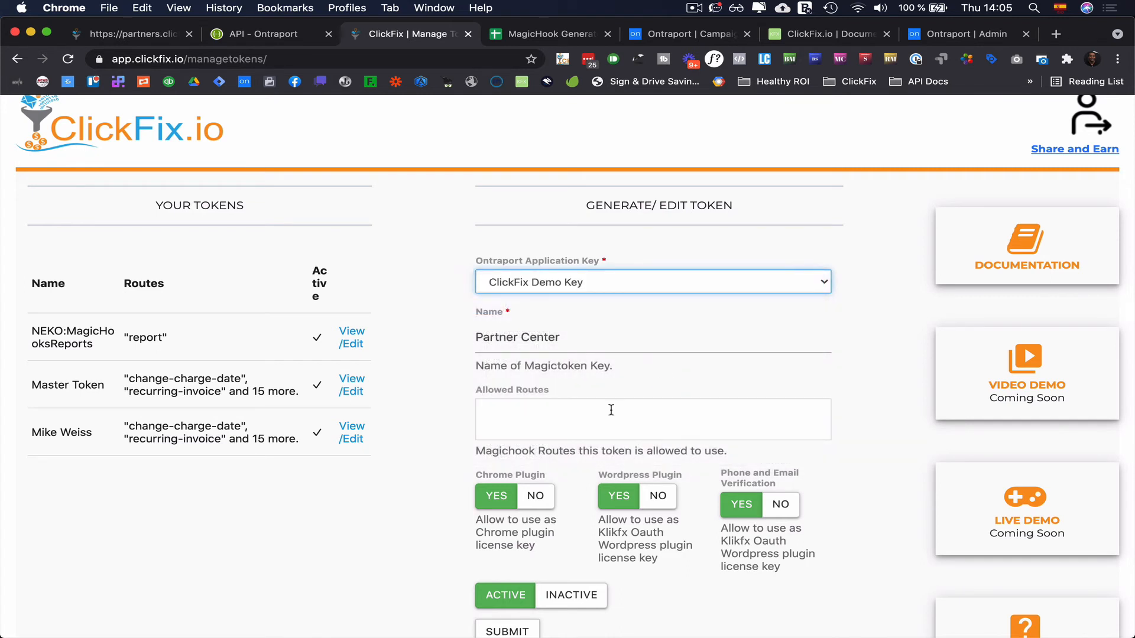
Add Map Object to Custom Object to the token's allowed routes.
scroll(611, 409, down, 3)
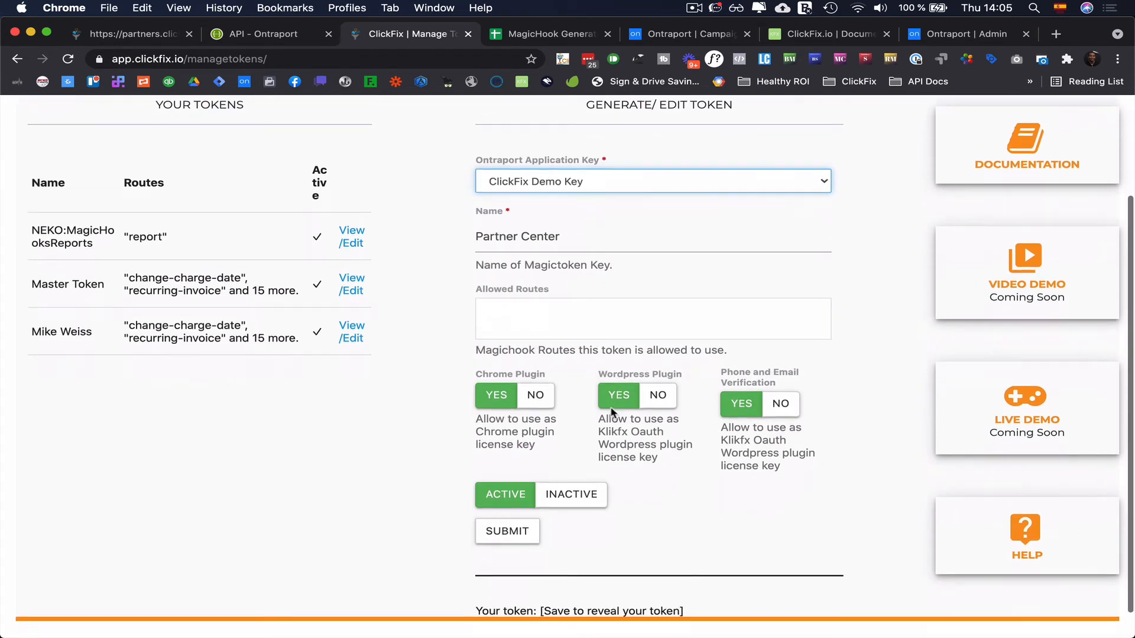
click(613, 319)
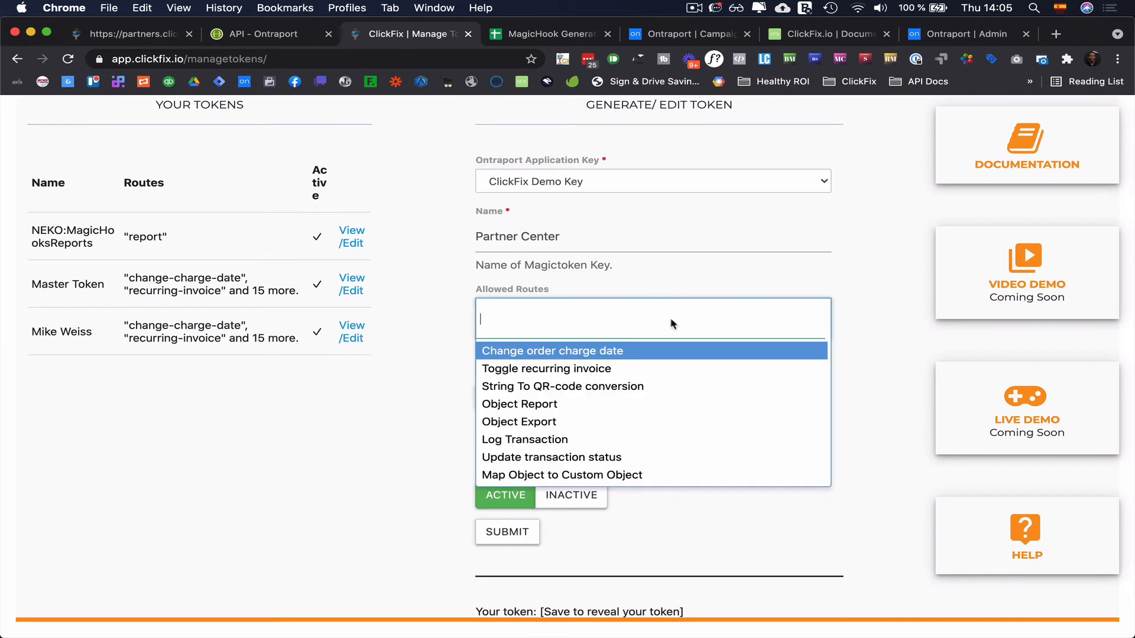
scroll(621, 407, down, 3)
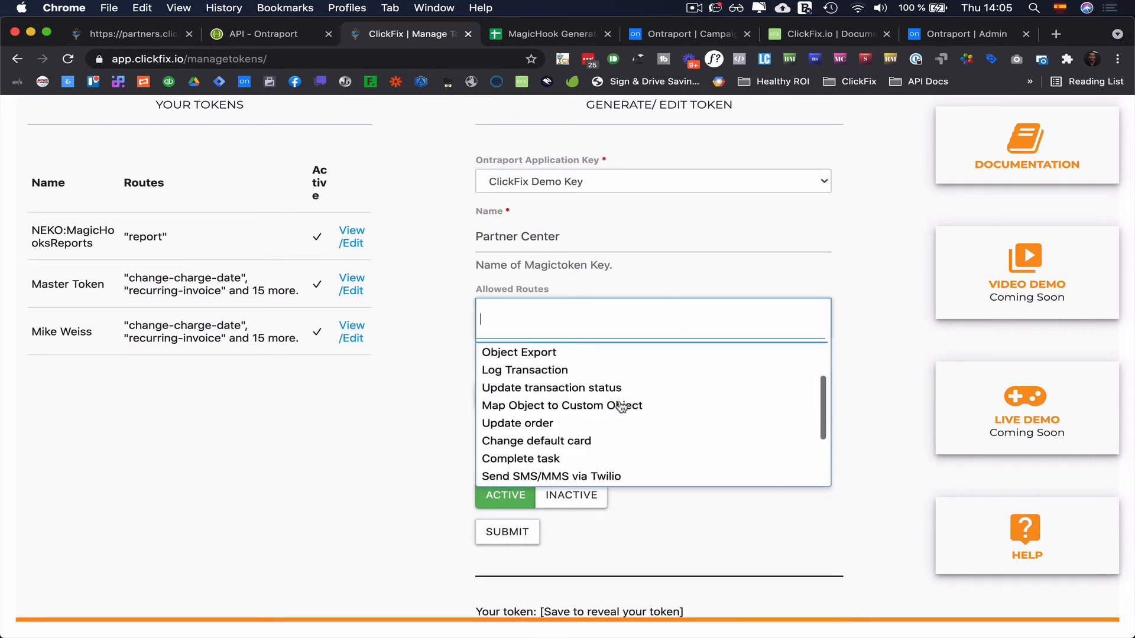
scroll(622, 406, up, 1)
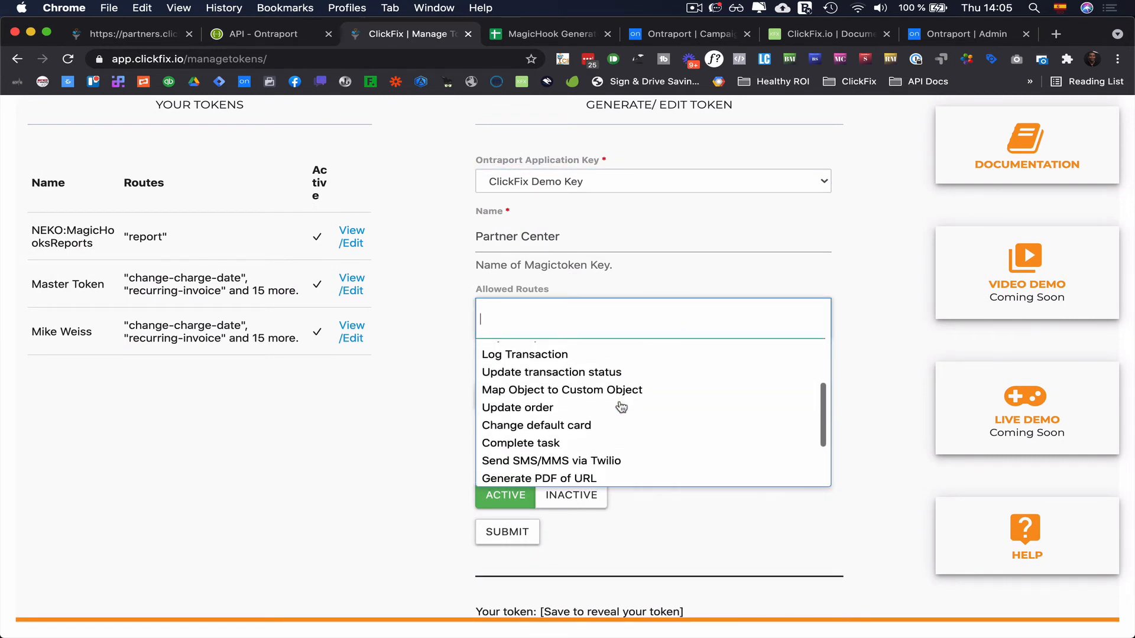
click(577, 393)
text(a)
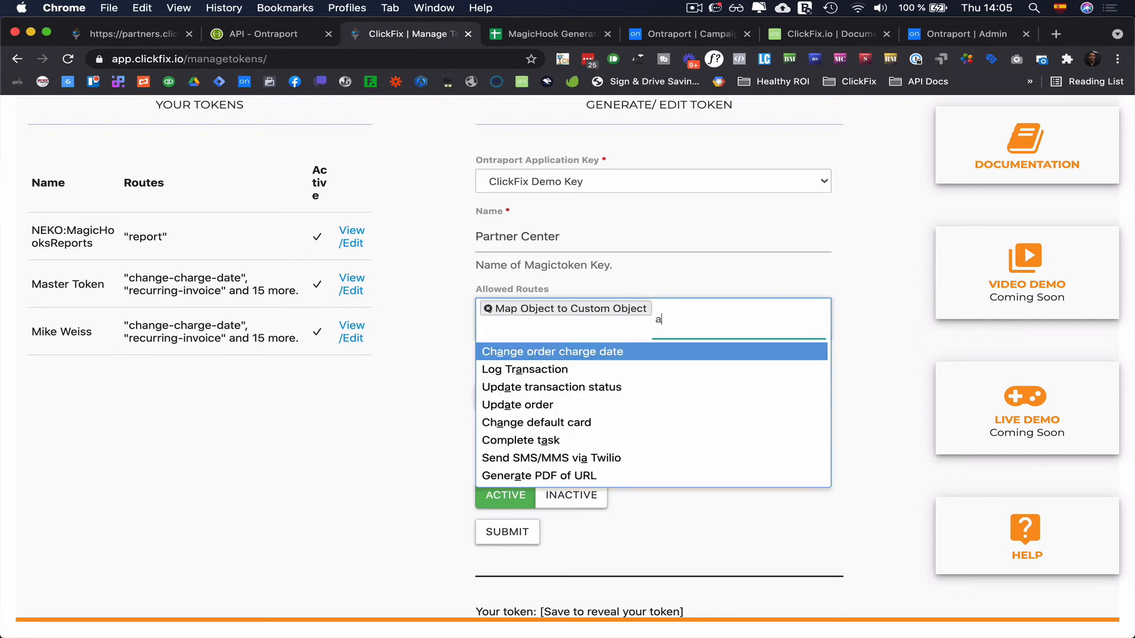
text(ff)
key(BackSpace)
key(BackSpace)
key(BackSpace)
Add Object Report to the token's allowed routes and submit the token form.
scroll(590, 381, down, 1)
scroll(591, 381, down, 3)
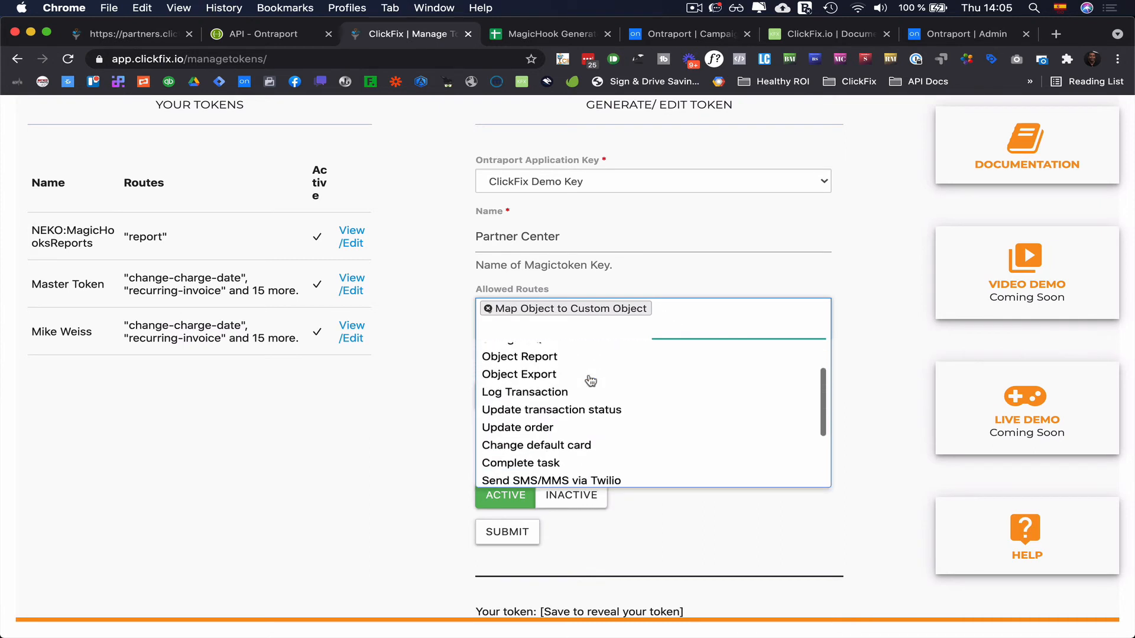
scroll(591, 381, up, 2)
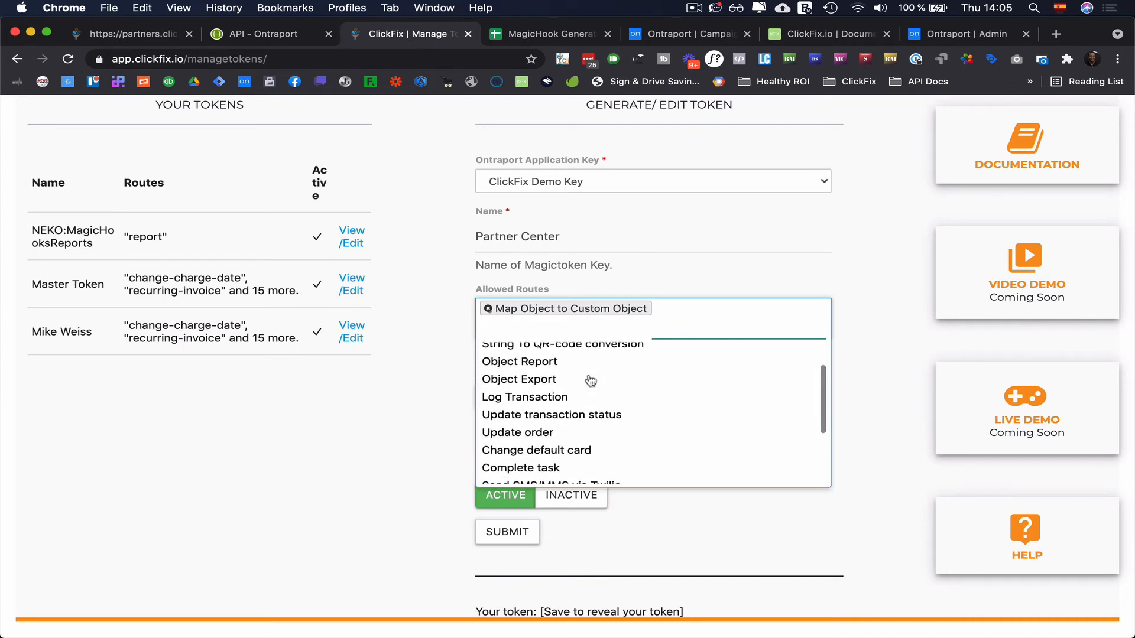
scroll(590, 381, down, 4)
scroll(590, 381, down, 4)
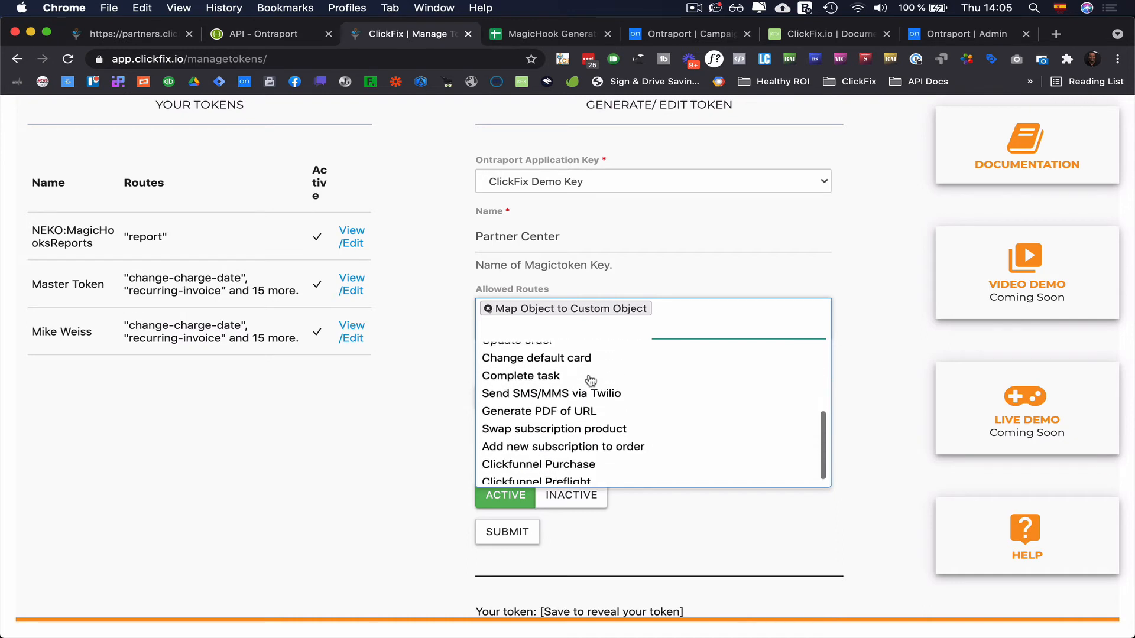
scroll(589, 430, up, 5)
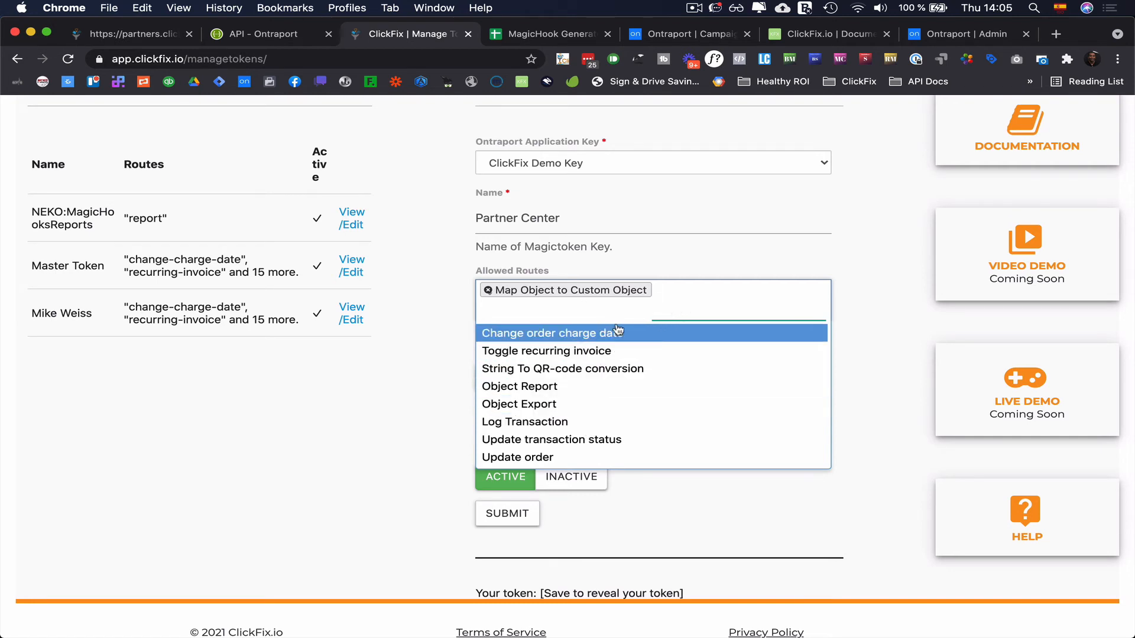
click(578, 387)
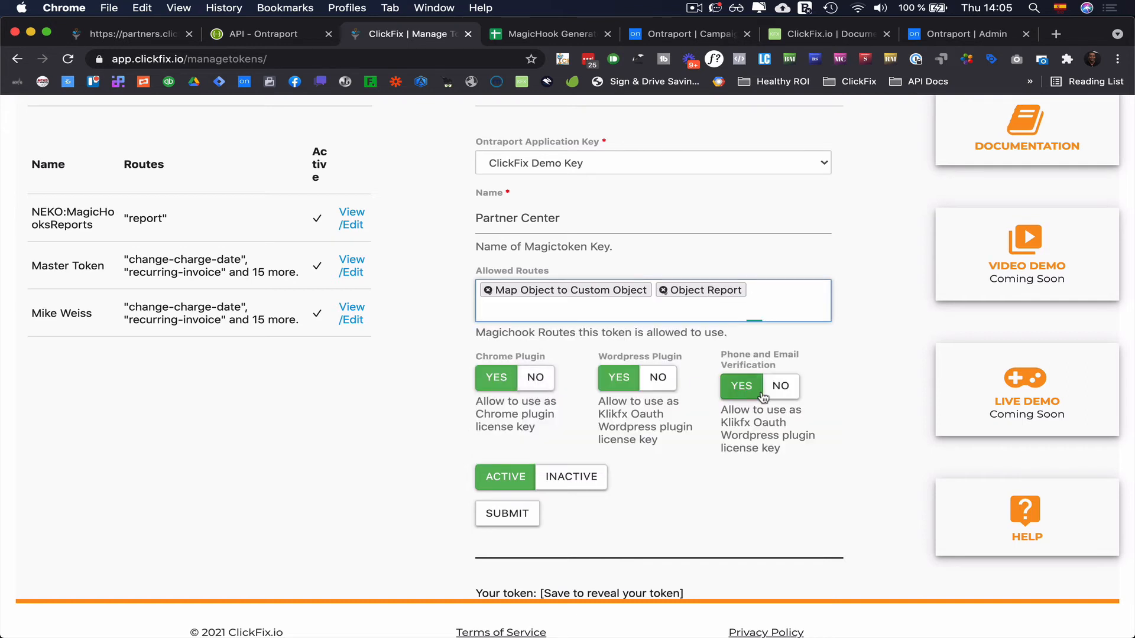
click(507, 514)
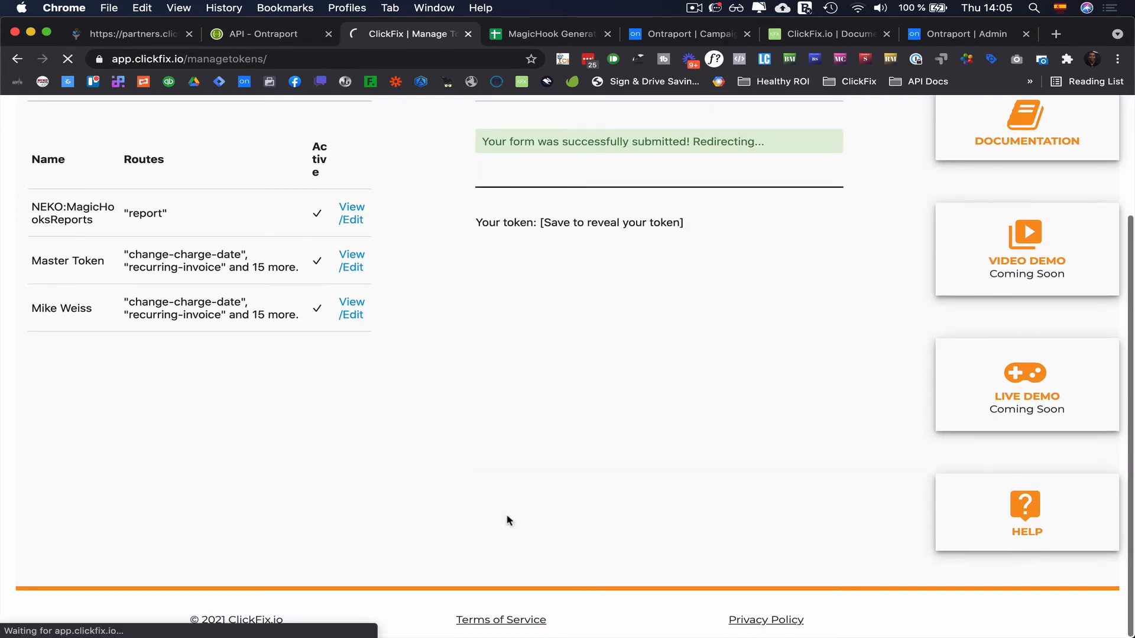
Open the Partner Center token in the tokens list and copy its generated token value.
scroll(543, 331, up, 2)
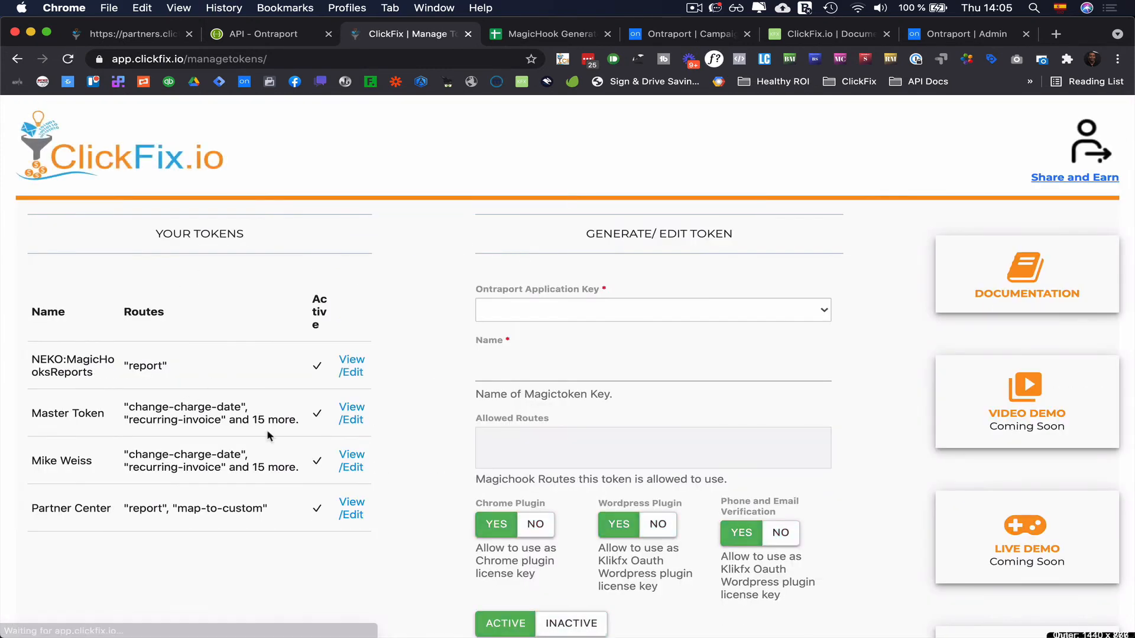
click(354, 500)
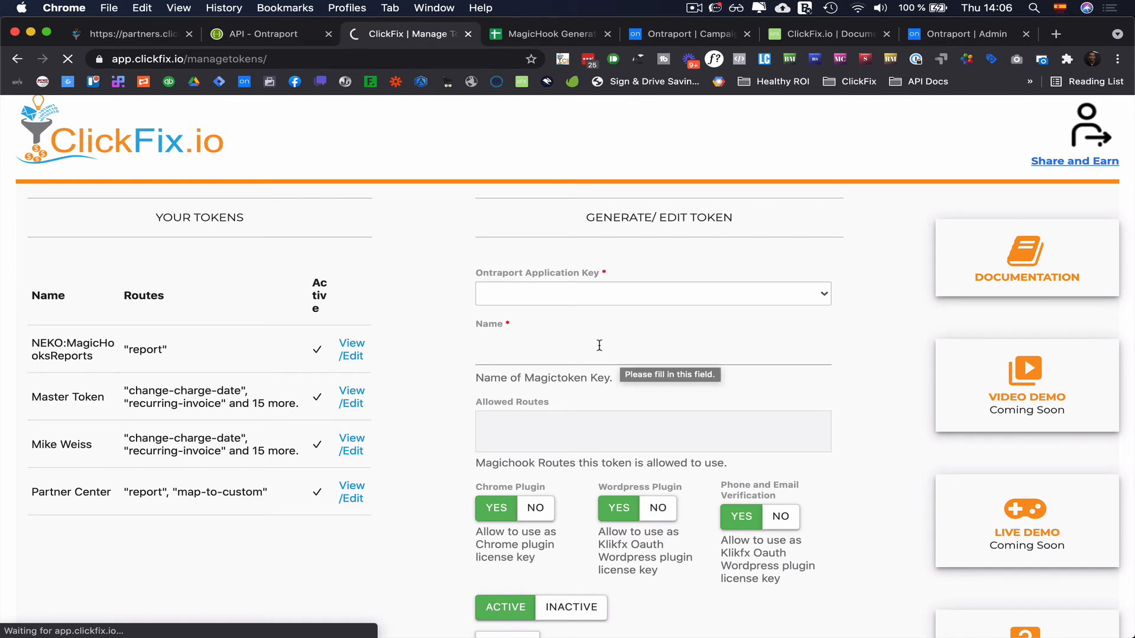
scroll(579, 363, down, 3)
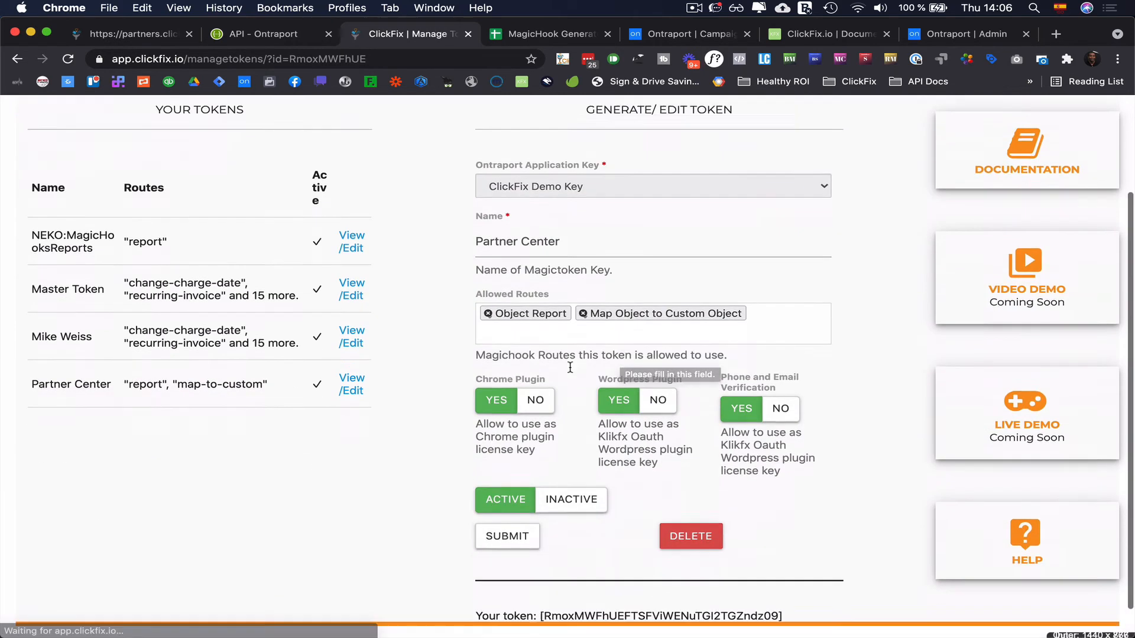
double_click(599, 580)
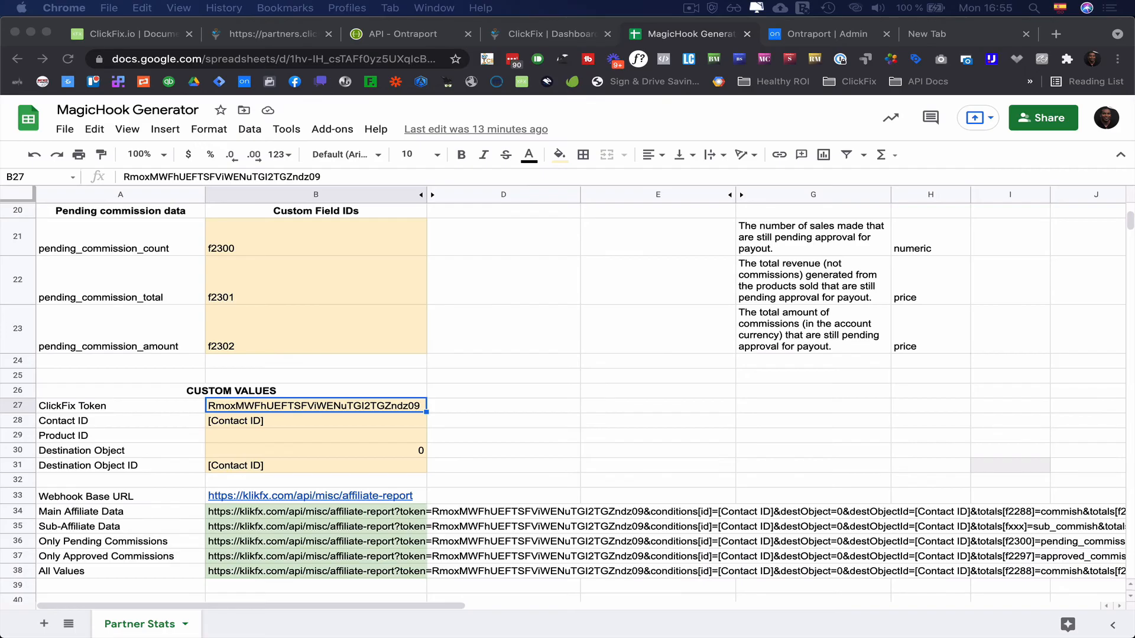
Copy the Main Affiliate Data URL from the MagicHook Generator sheet and paste it, token included, into the Ontraport webhook's destination URL.
click(263, 513)
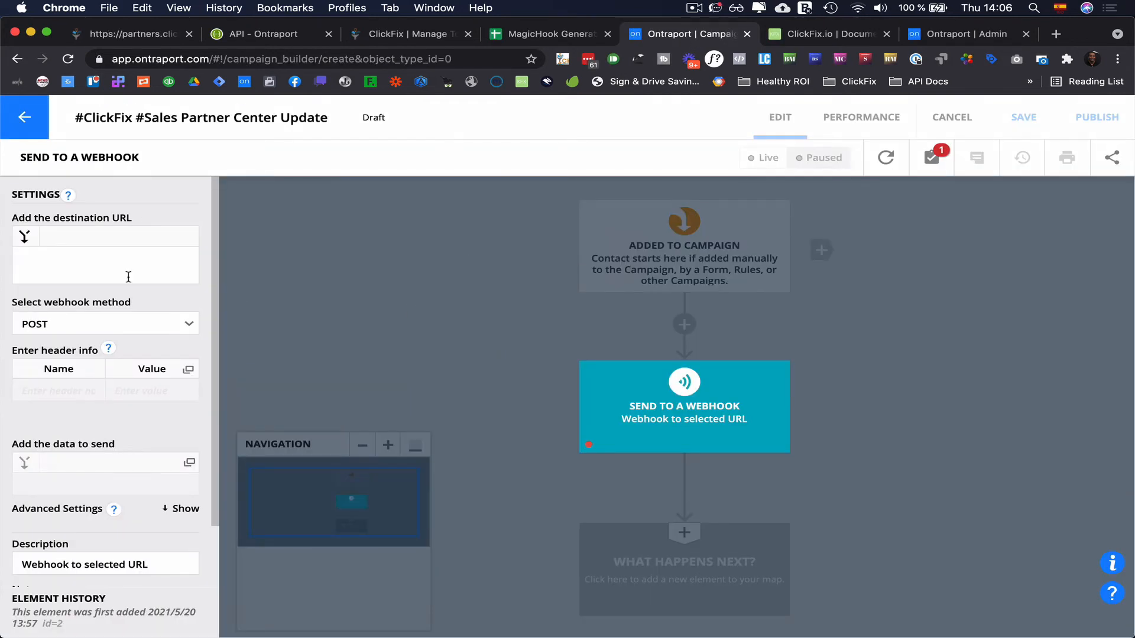
click(102, 258)
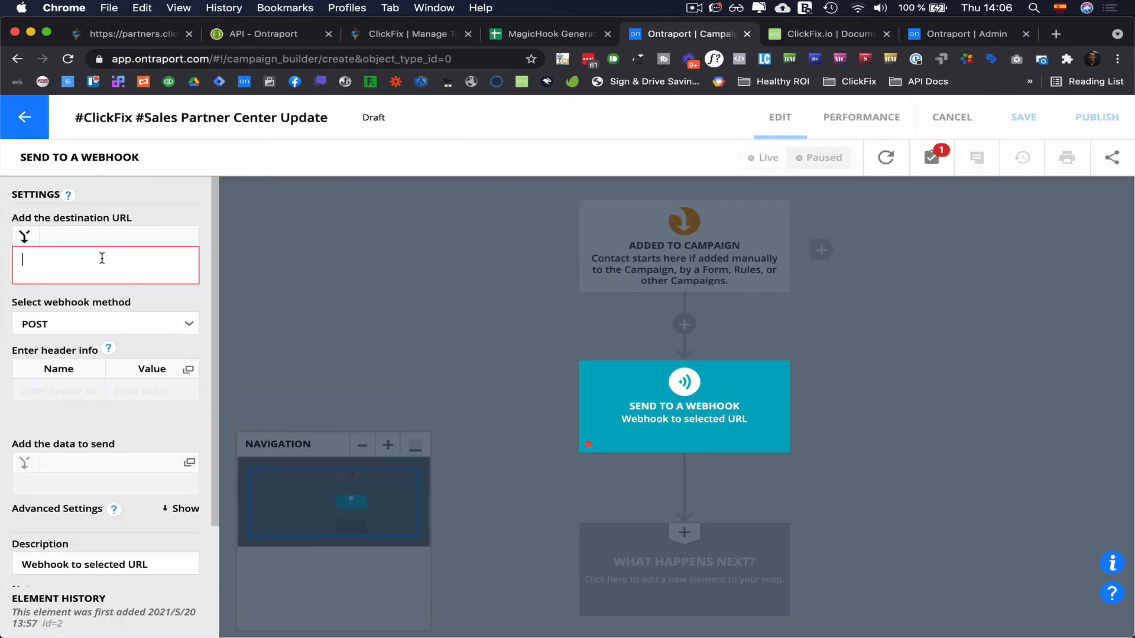
key(super+v)
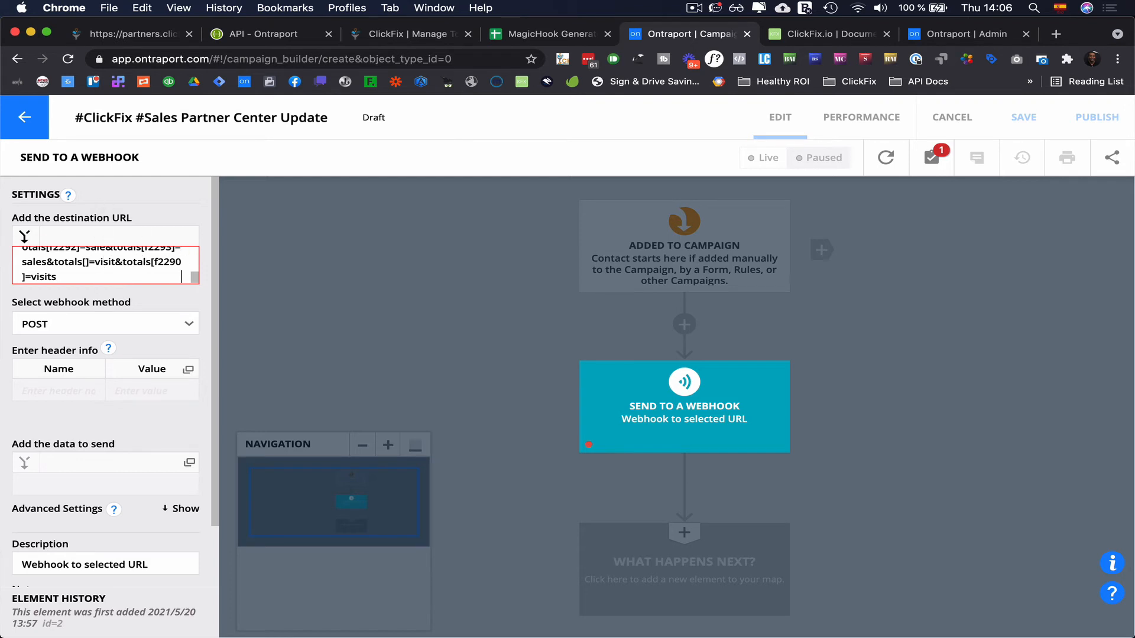
Remove the trailing blank space from the end of the webhook's destination URL and check its beginning.
scroll(196, 275, down, 1)
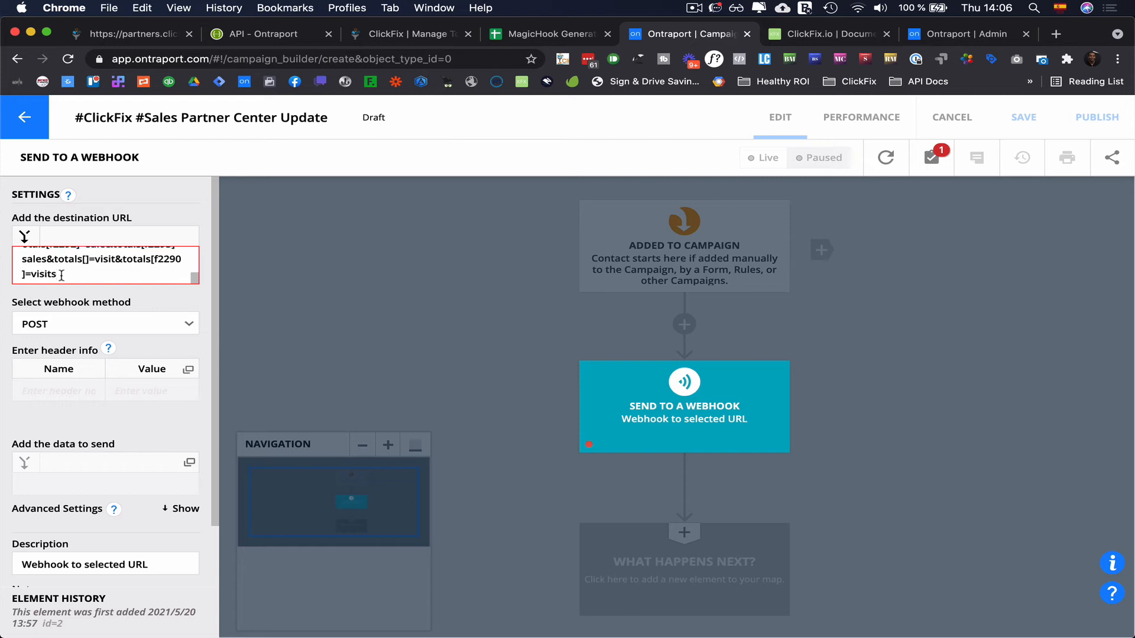
drag(61, 276, 103, 299)
key(BackSpace)
scroll(100, 270, up, 10)
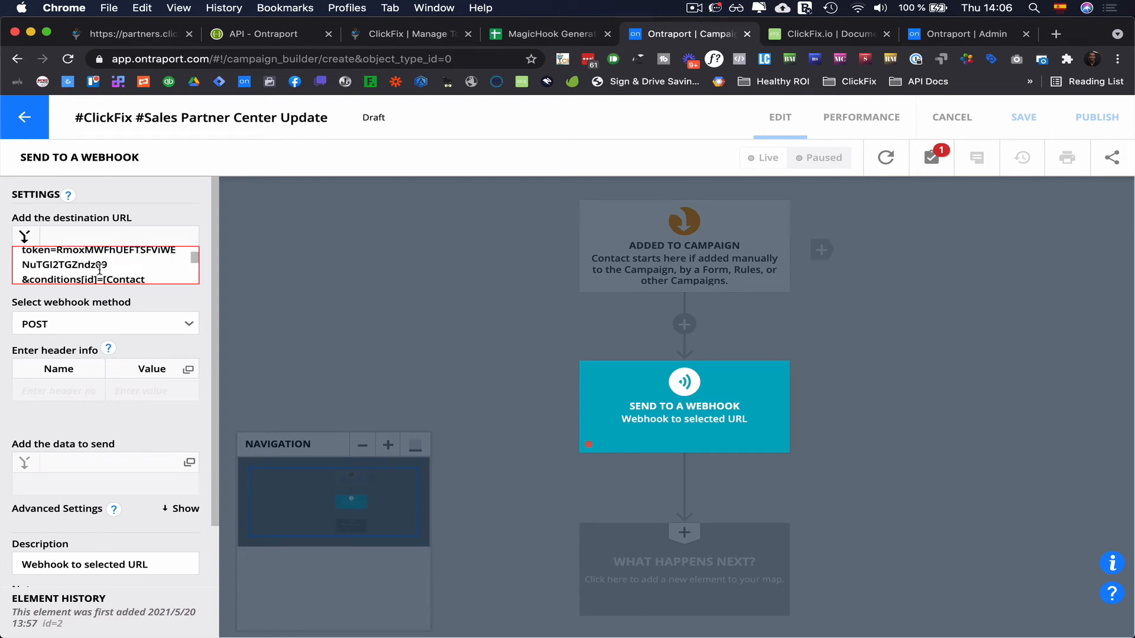
scroll(99, 270, up, 8)
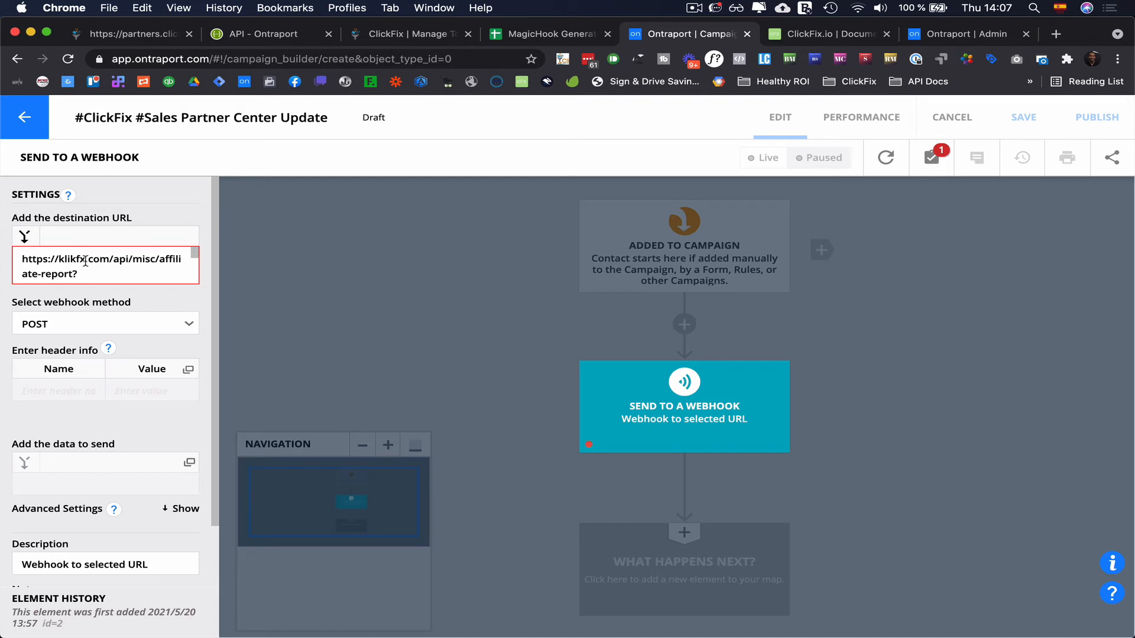
Create a plain-text document in TextEdit and paste the webhook URL with its token into it.
key(alt+space)
text(t)
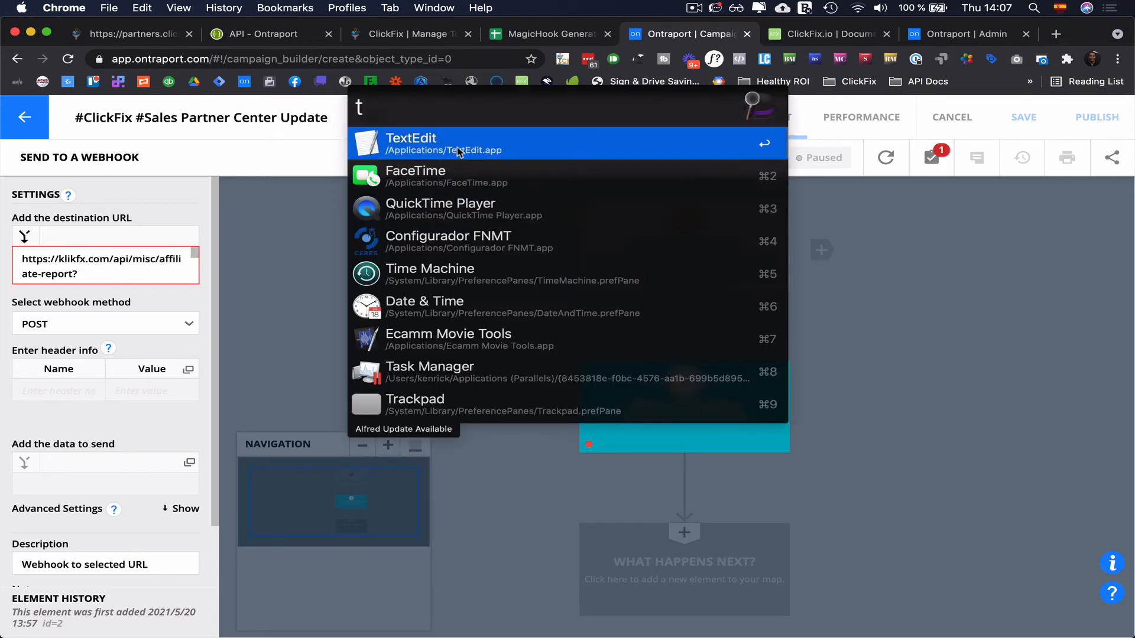
key(Return)
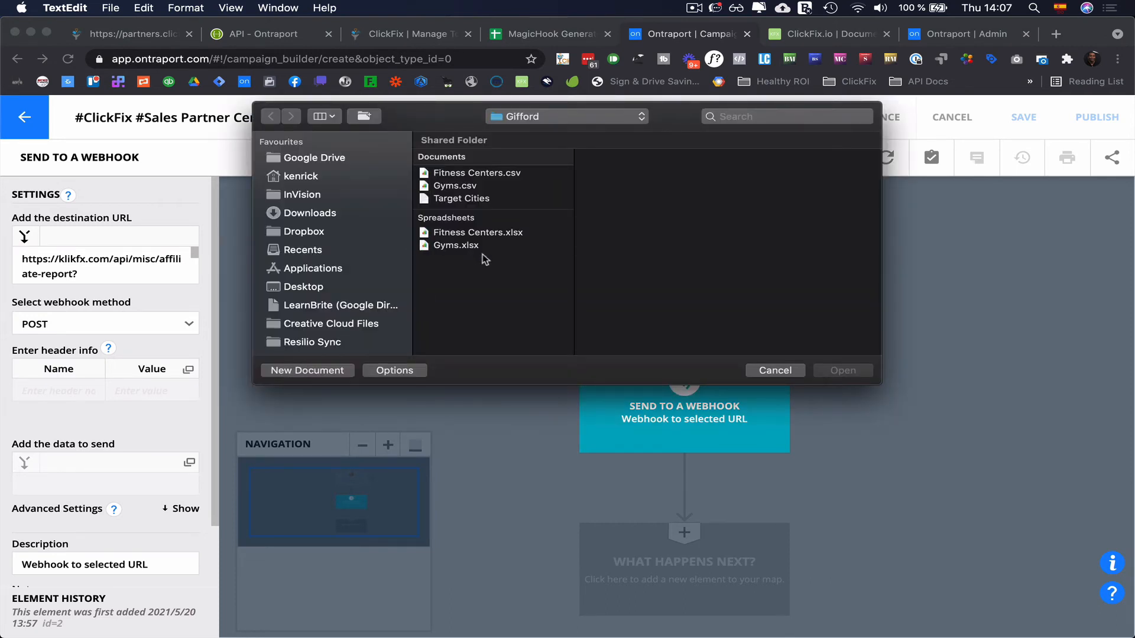
key(super+n)
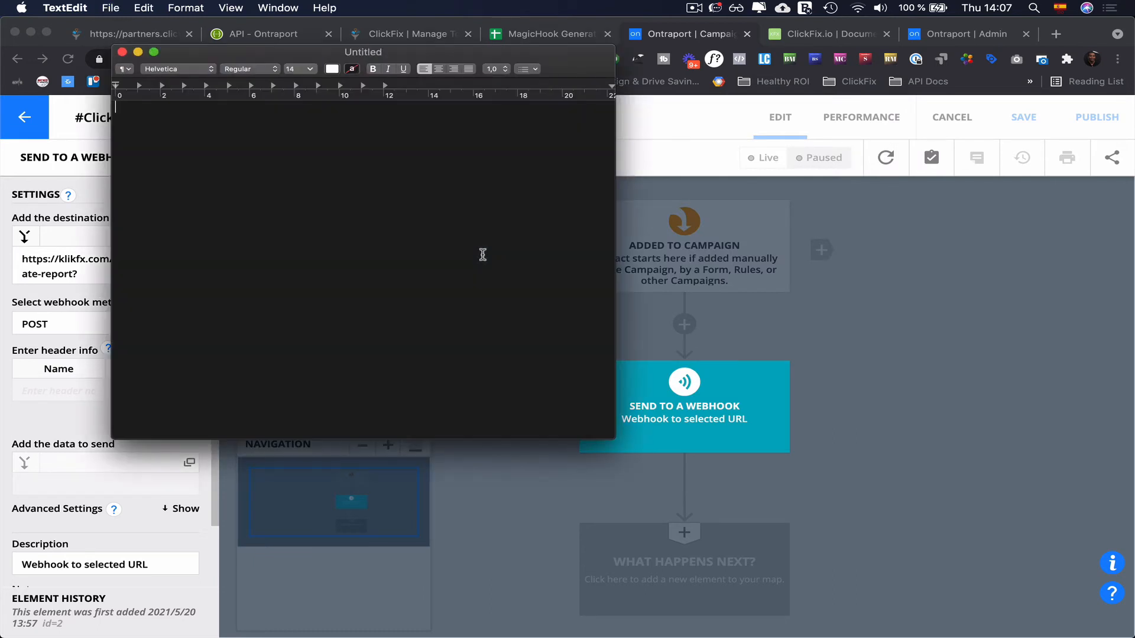
key(super+shift+t)
drag(436, 55, 534, 125)
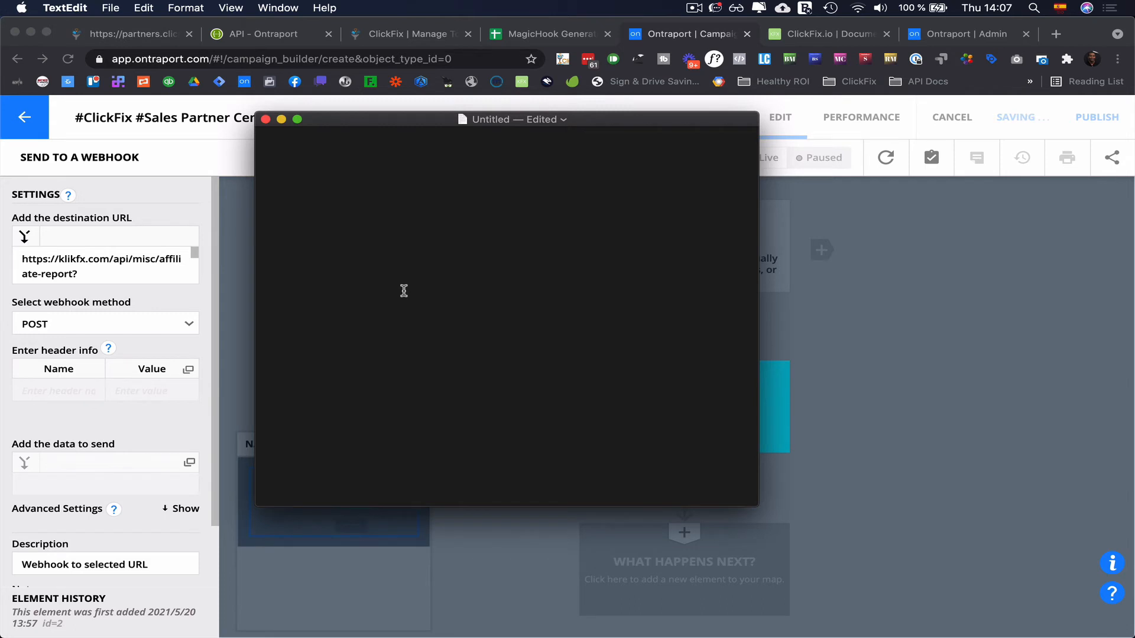
key(super+v)
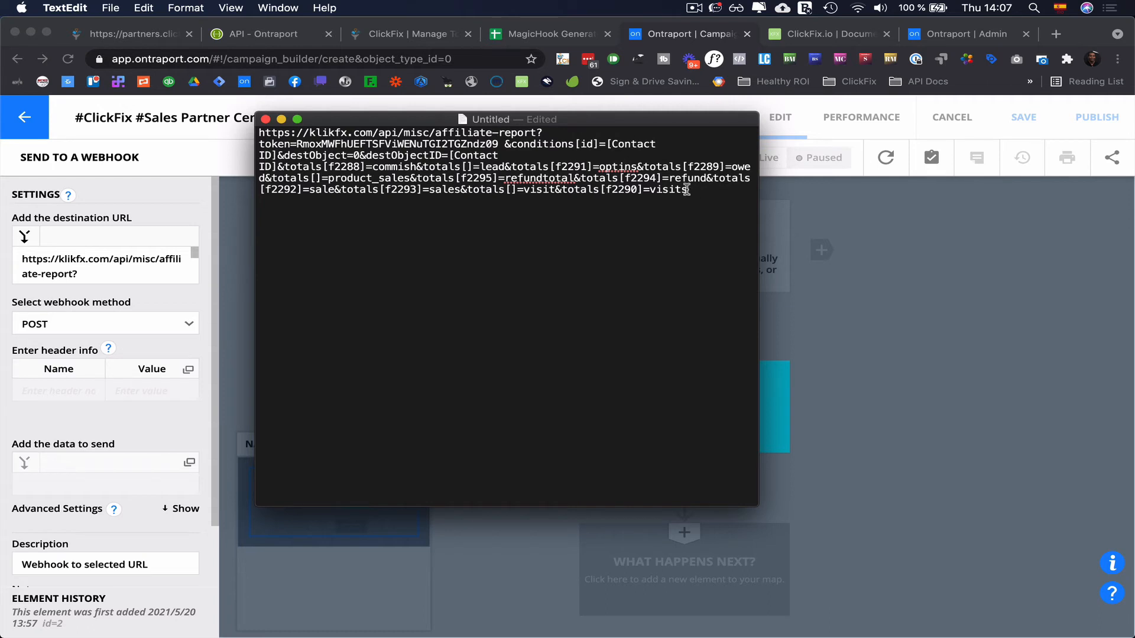
drag(687, 188, 267, 142)
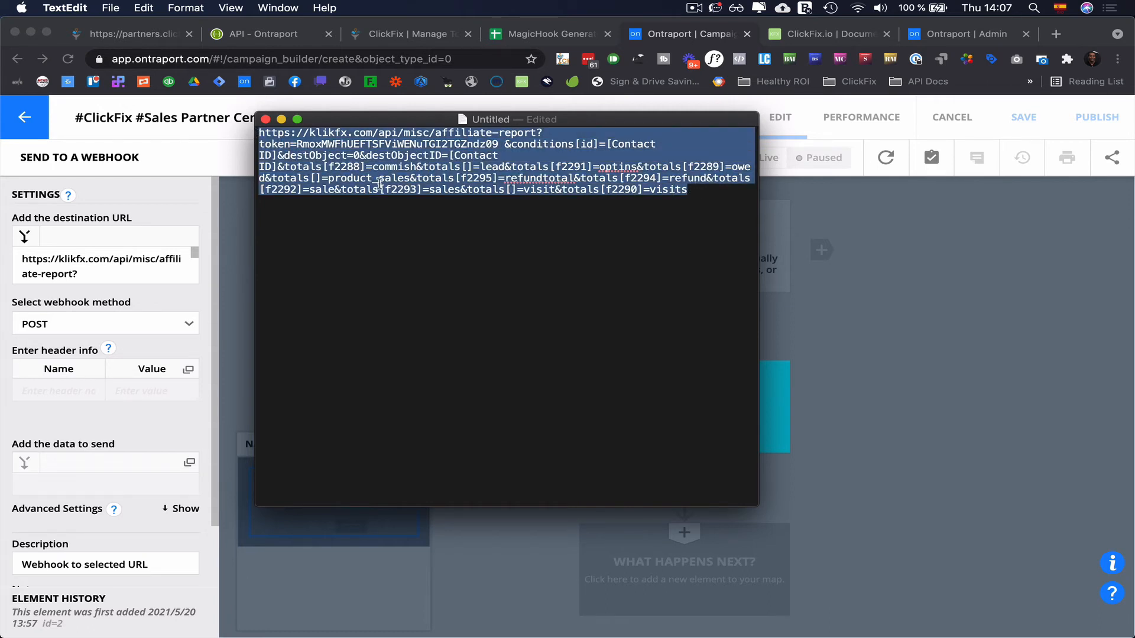
key(super+c)
click(111, 280)
key(super+a)
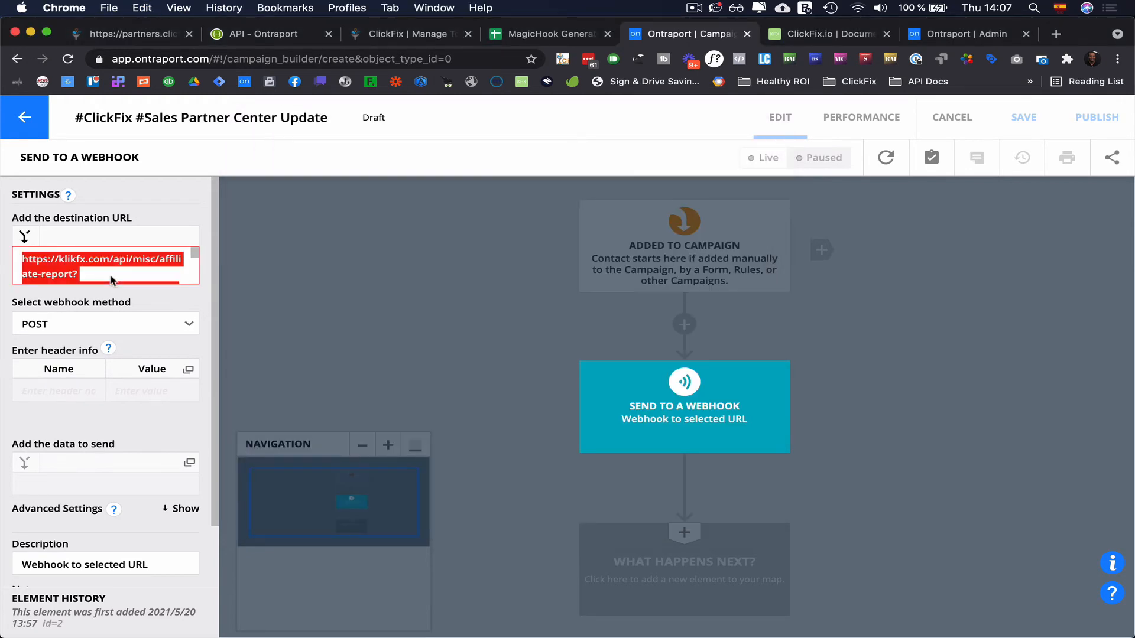
click(111, 276)
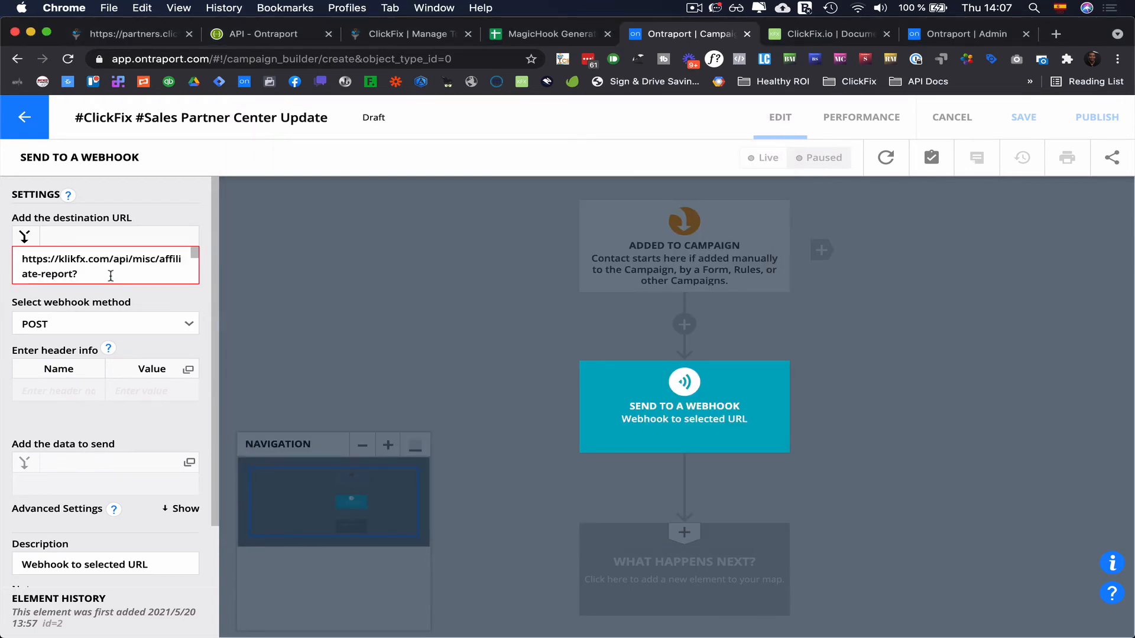
In TextEdit, replace the question mark after affiliate-report with a freshly entered one so the token parameter follows directly.
key(super+Tab)
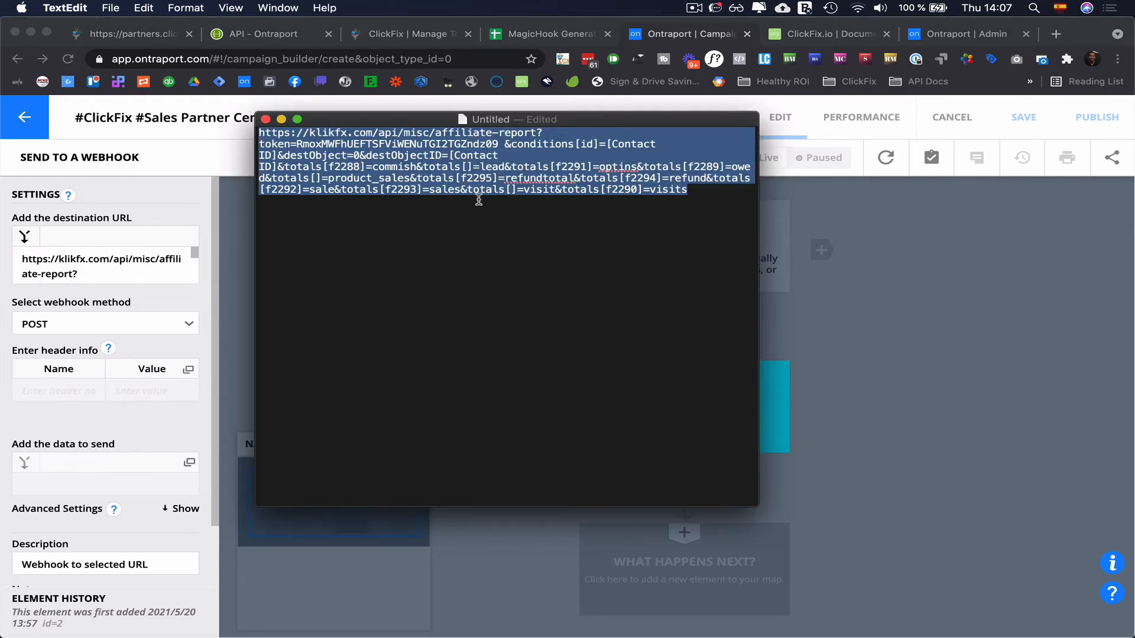
click(258, 144)
key(BackSpace)
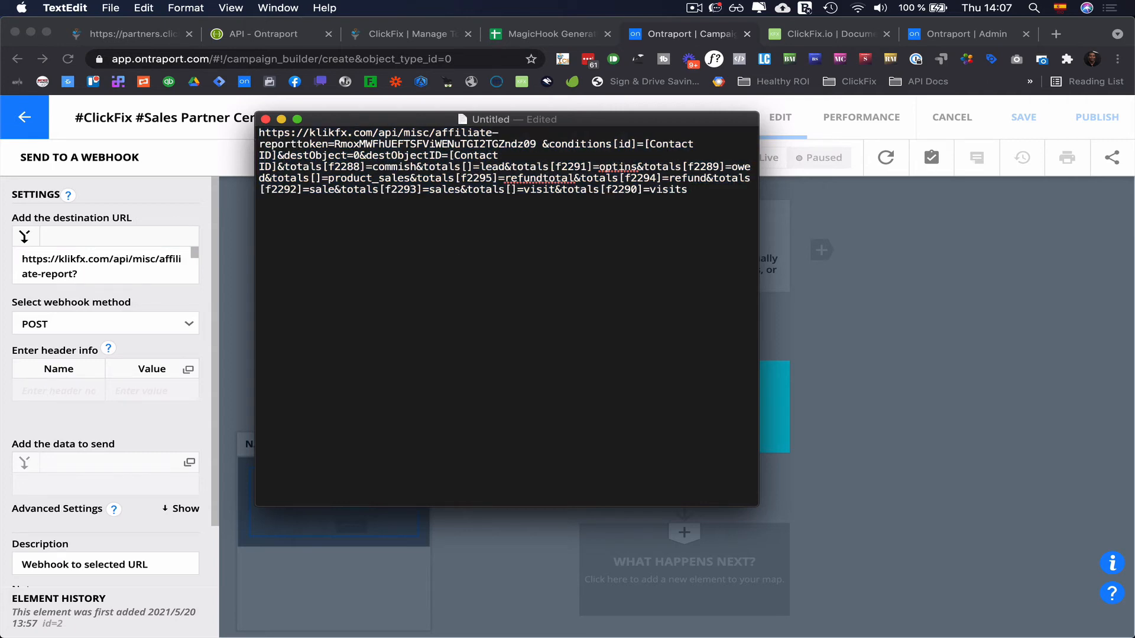
text(?)
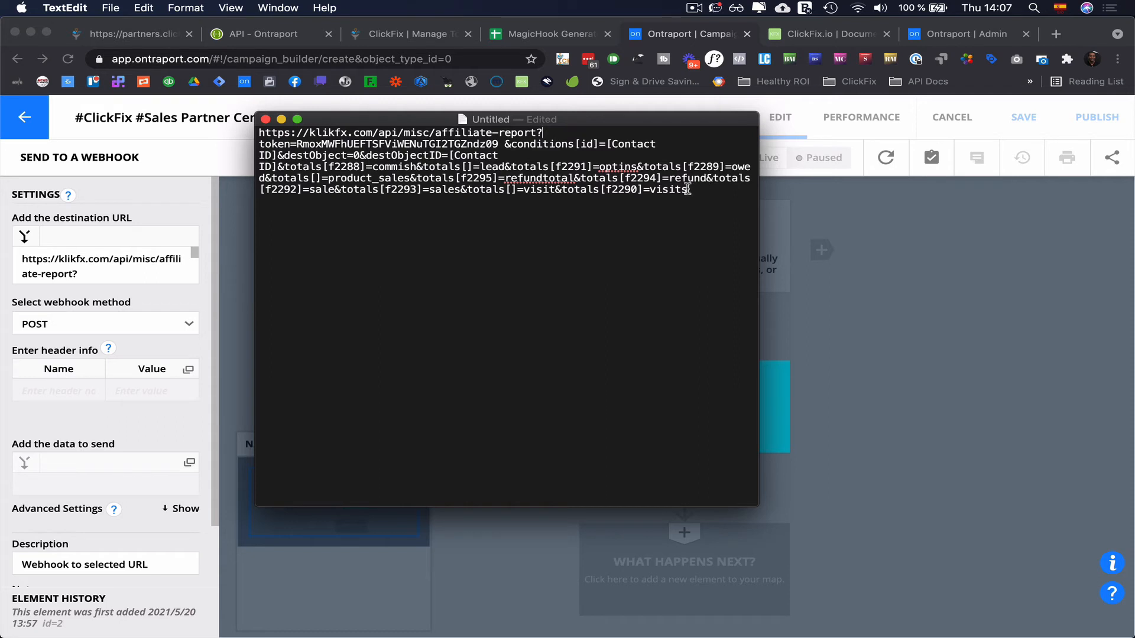
Replace the Ontraport webhook's destination URL with the complete cleaned URL and token from the text document, leaving the header info empty.
drag(688, 189, 242, 132)
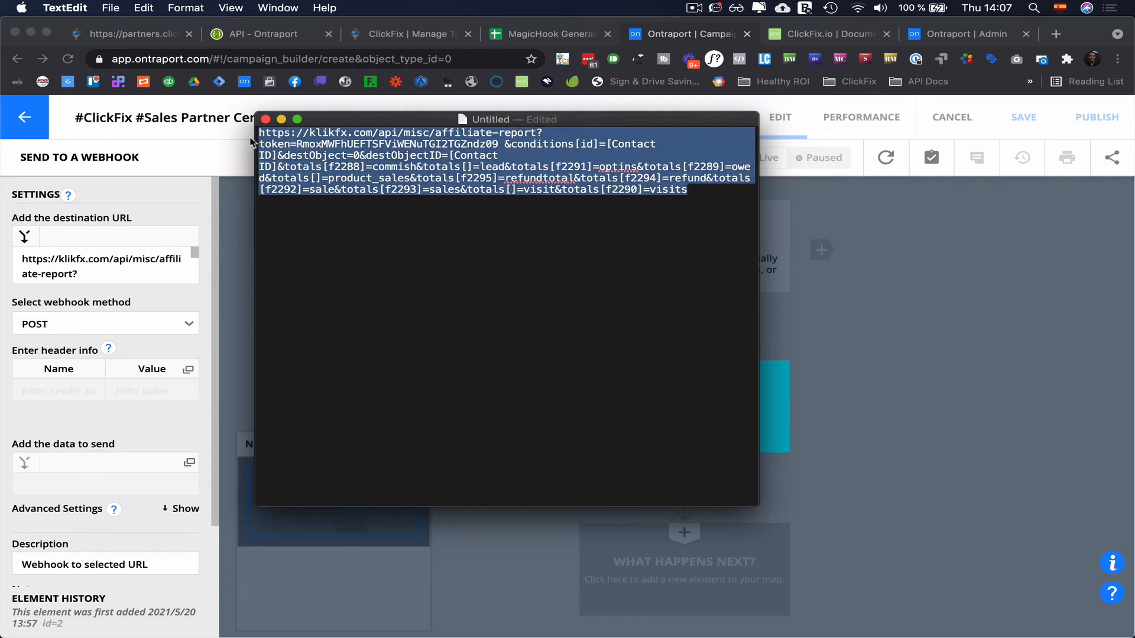
key(super+c)
click(98, 270)
key(super+a)
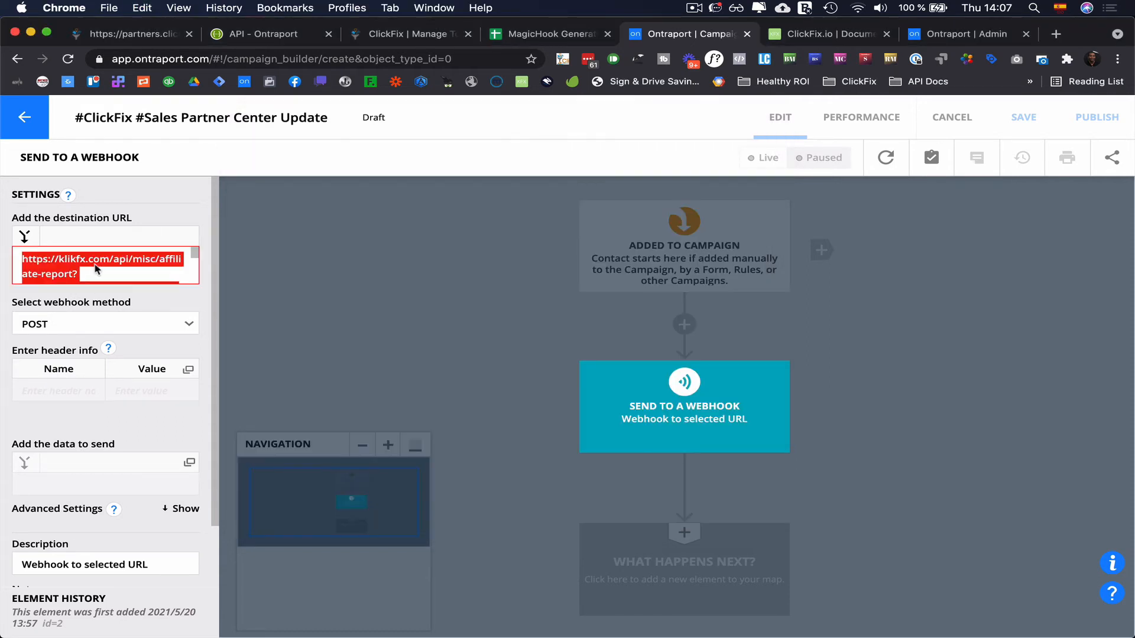
key(super+v)
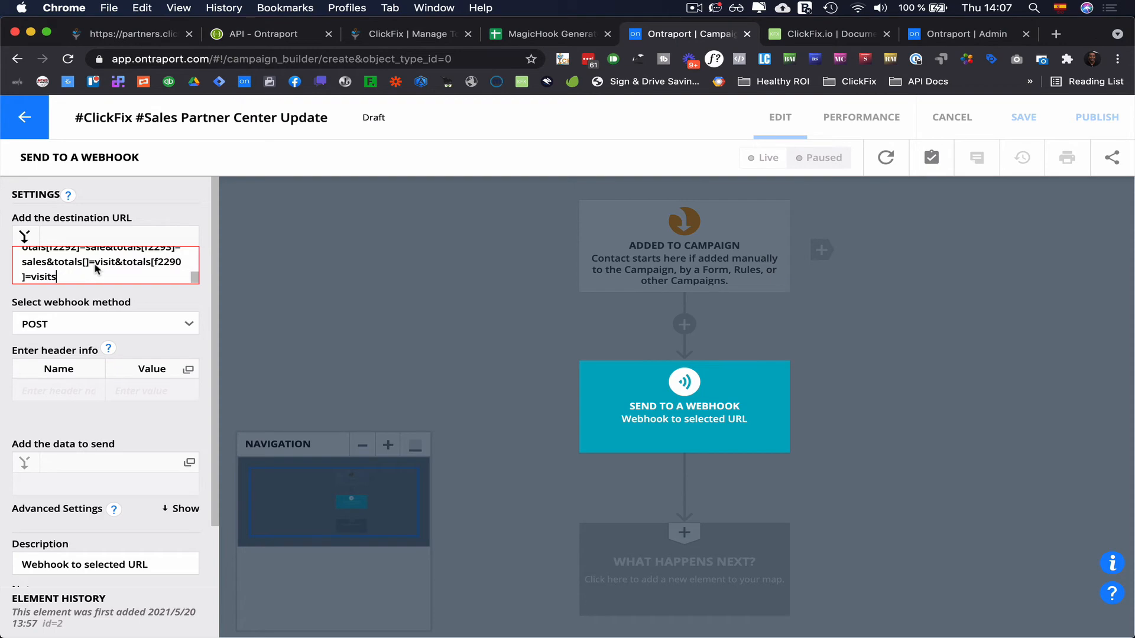
click(80, 418)
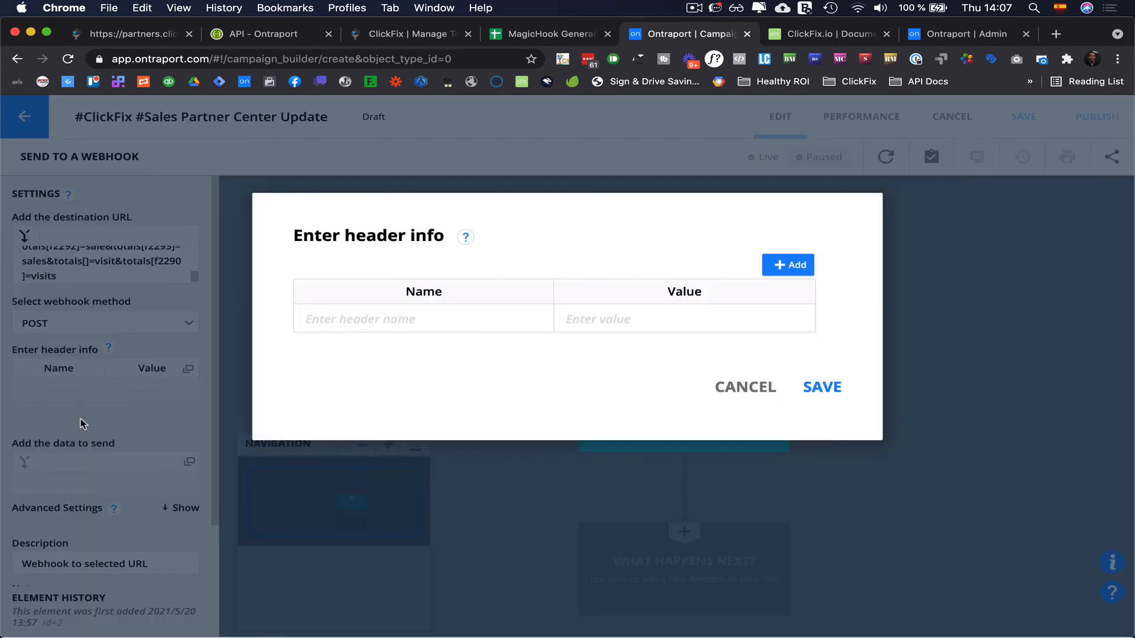
click(745, 390)
Review the remaining webhook settings and read through the destination URL's token and conditions parameters.
scroll(131, 416, down, 3)
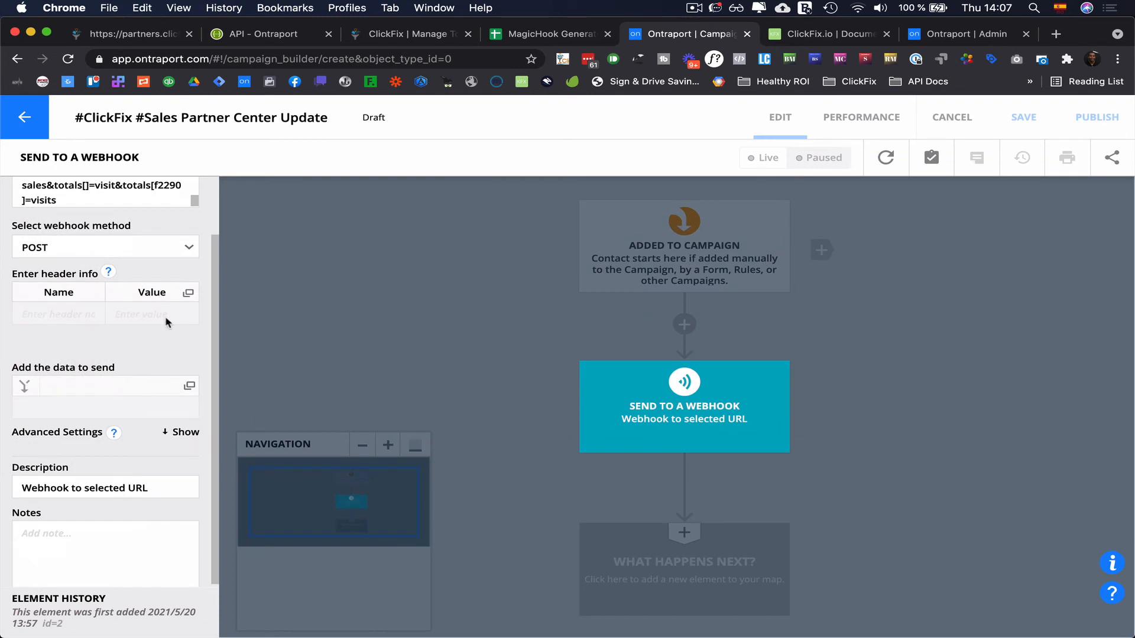
scroll(128, 384, down, 3)
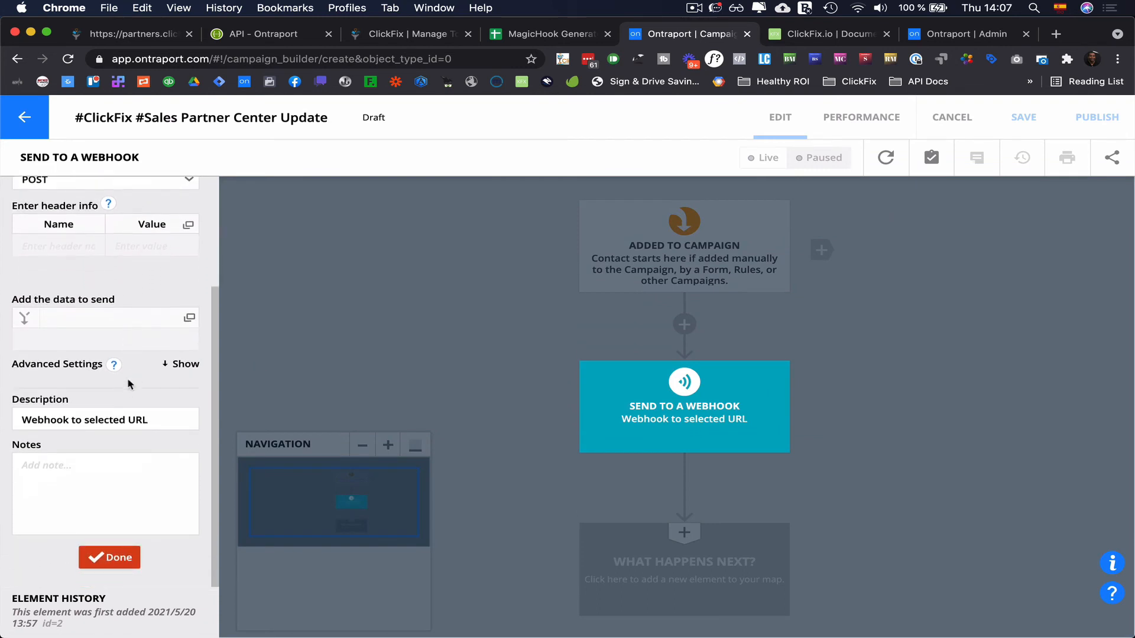
scroll(131, 350, up, 6)
scroll(145, 271, down, 2)
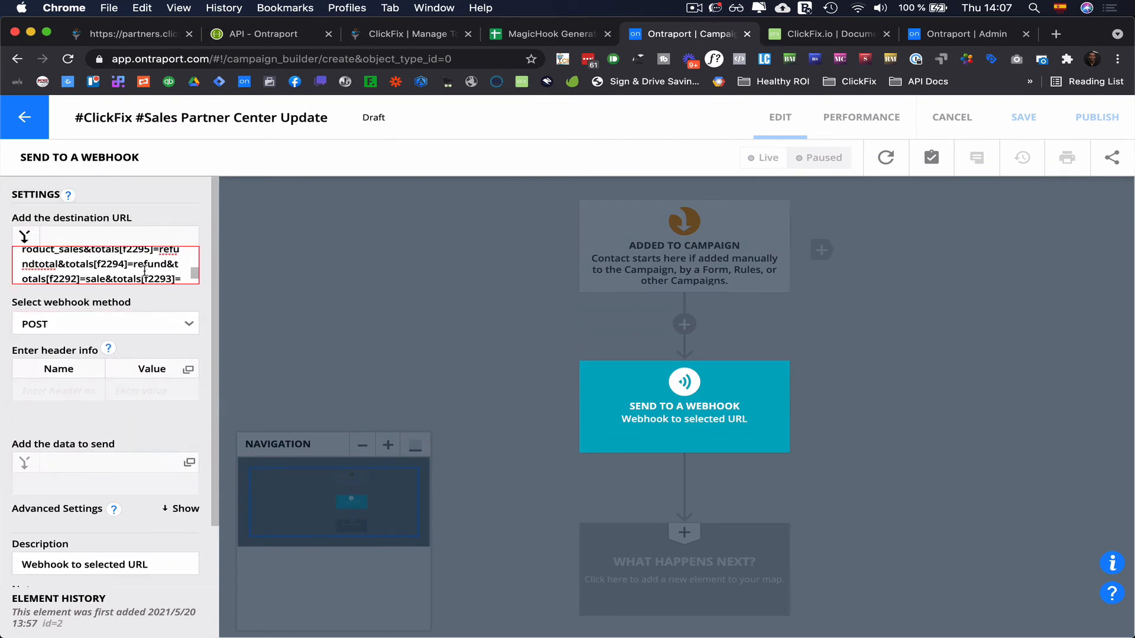
scroll(145, 270, up, 5)
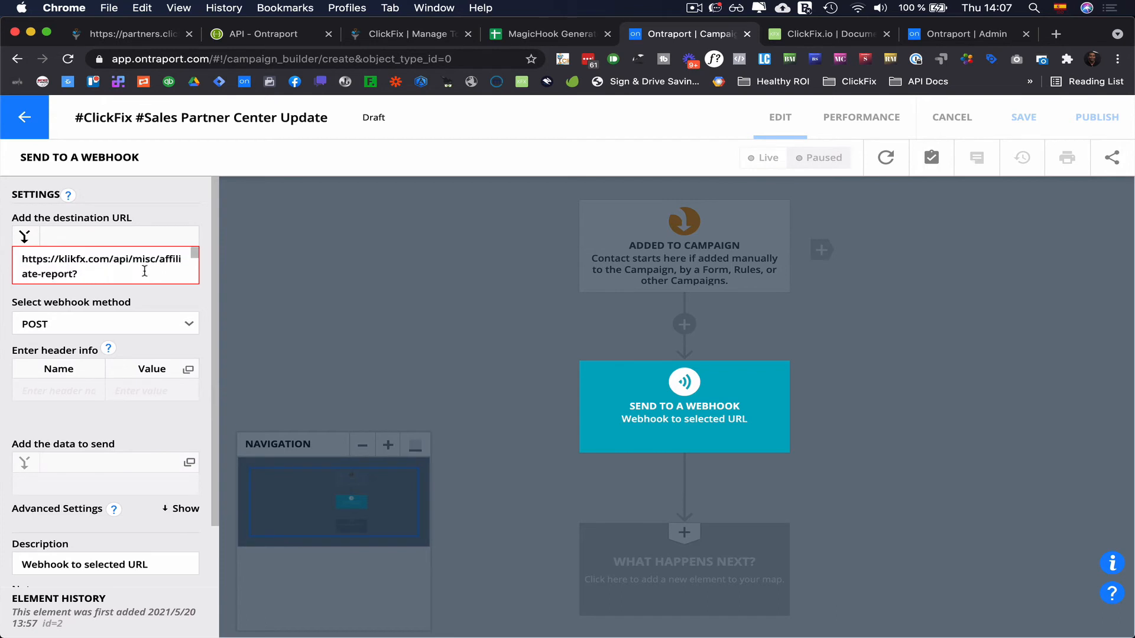
scroll(127, 266, down, 2)
scroll(127, 268, up, 2)
scroll(89, 272, down, 3)
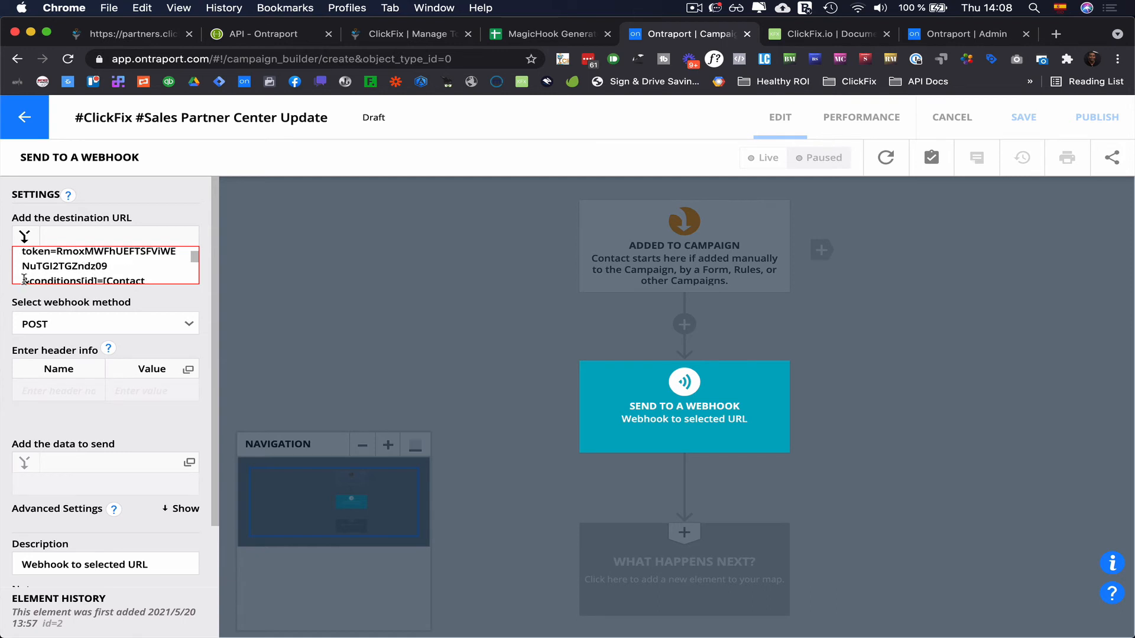
drag(22, 279, 33, 289)
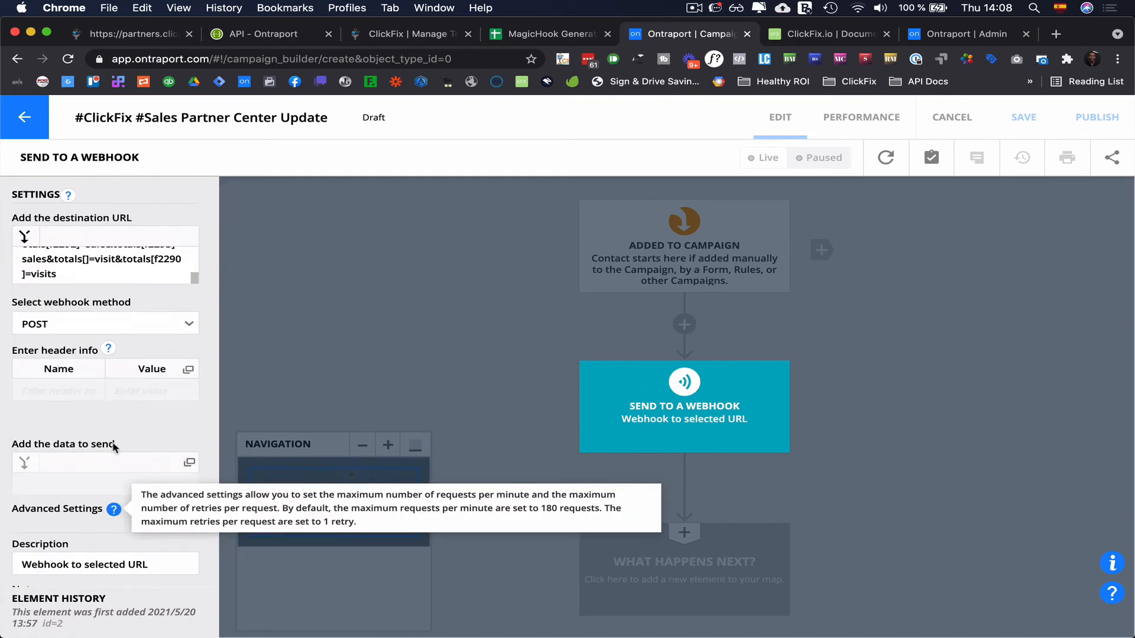
Change the webhook element's description to Update Partner Center.
scroll(108, 451, down, 3)
click(106, 421)
key(super+a)
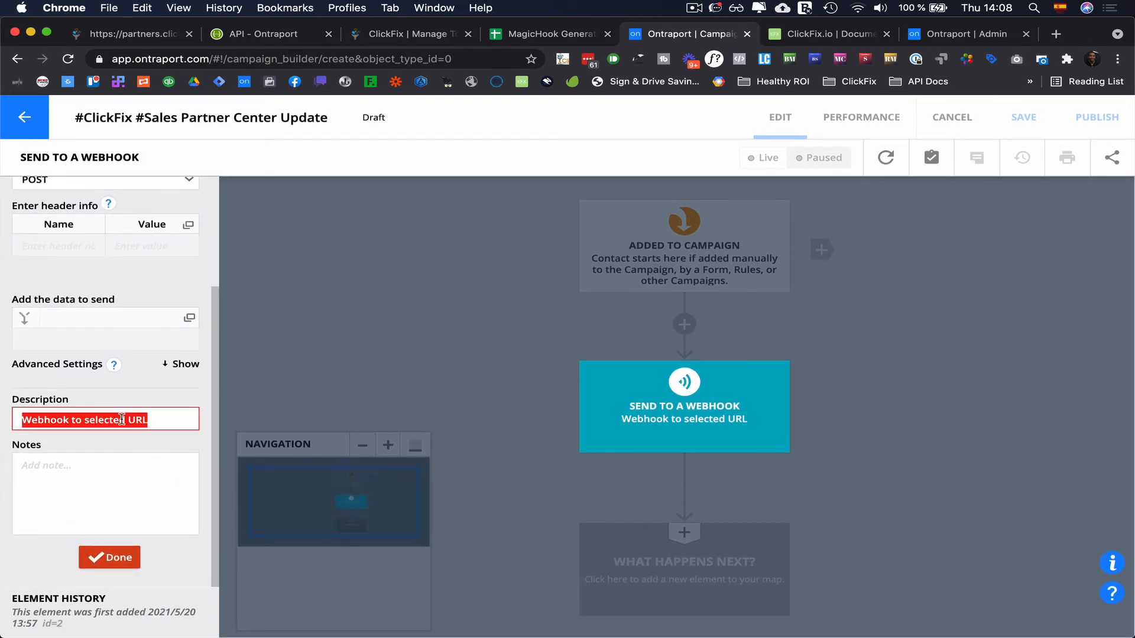
text(Up)
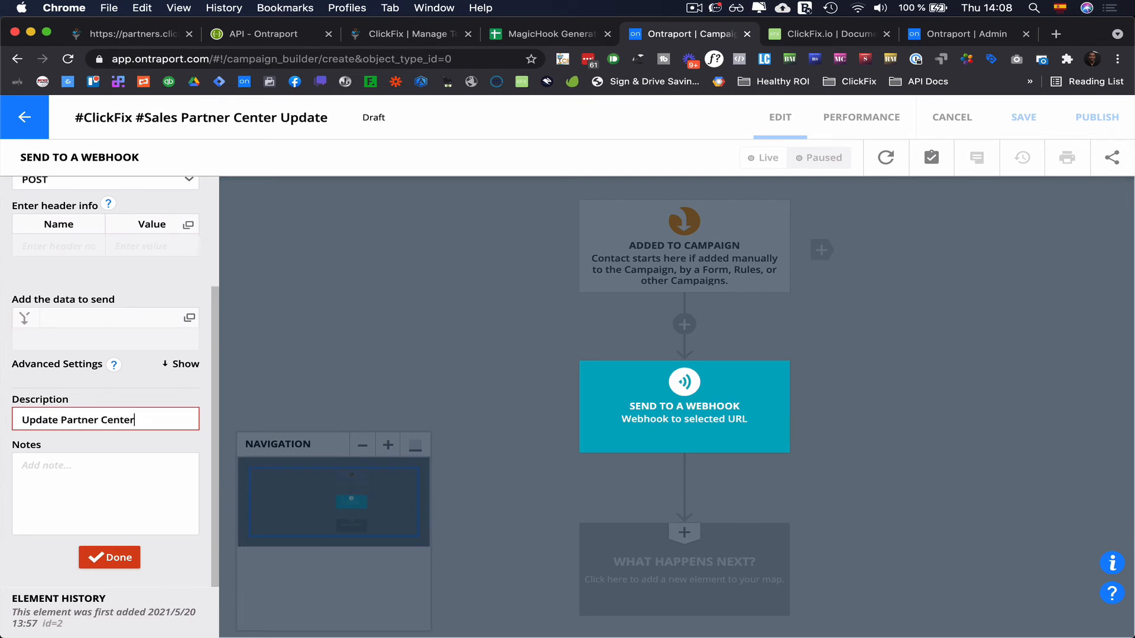
text(date Partner Center)
Show the webhook's advanced settings and set the maximum retries per request to 3.
click(182, 364)
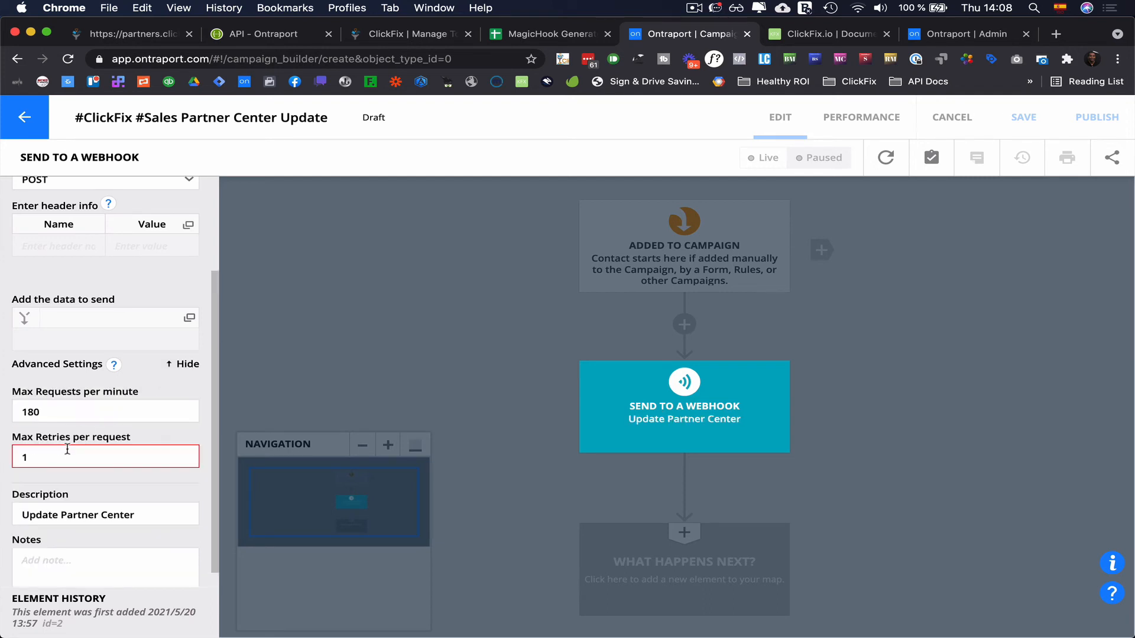
key(BackSpace)
scroll(158, 481, down, 2)
scroll(153, 456, up, 3)
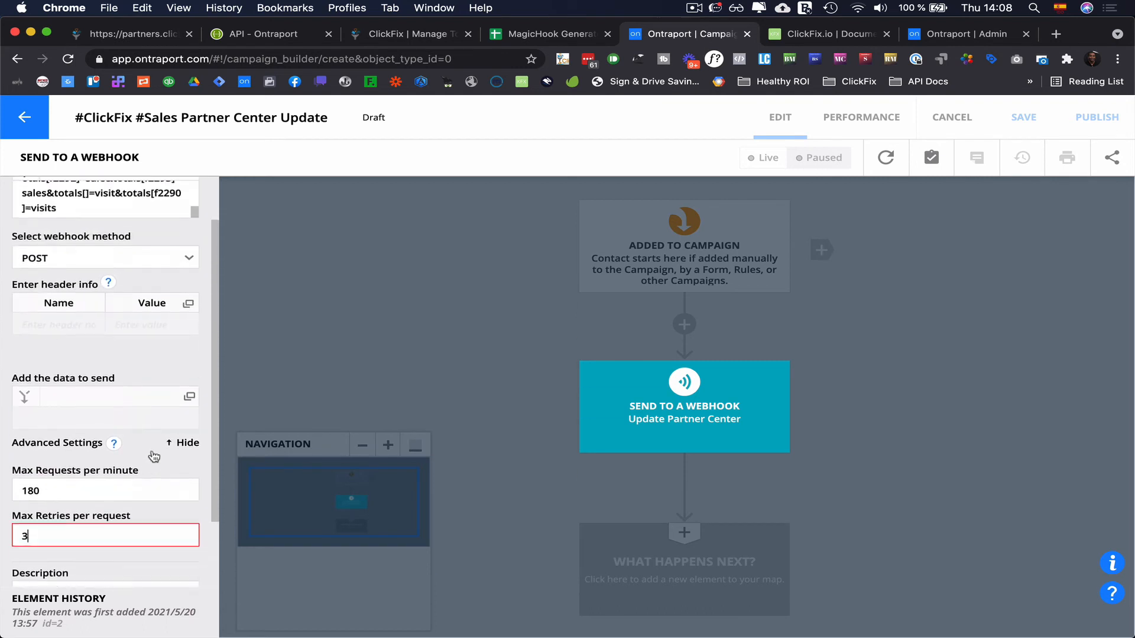
Finish editing the Update Partner Center webhook element and return to the campaign map.
scroll(153, 456, down, 2)
scroll(148, 473, down, 2)
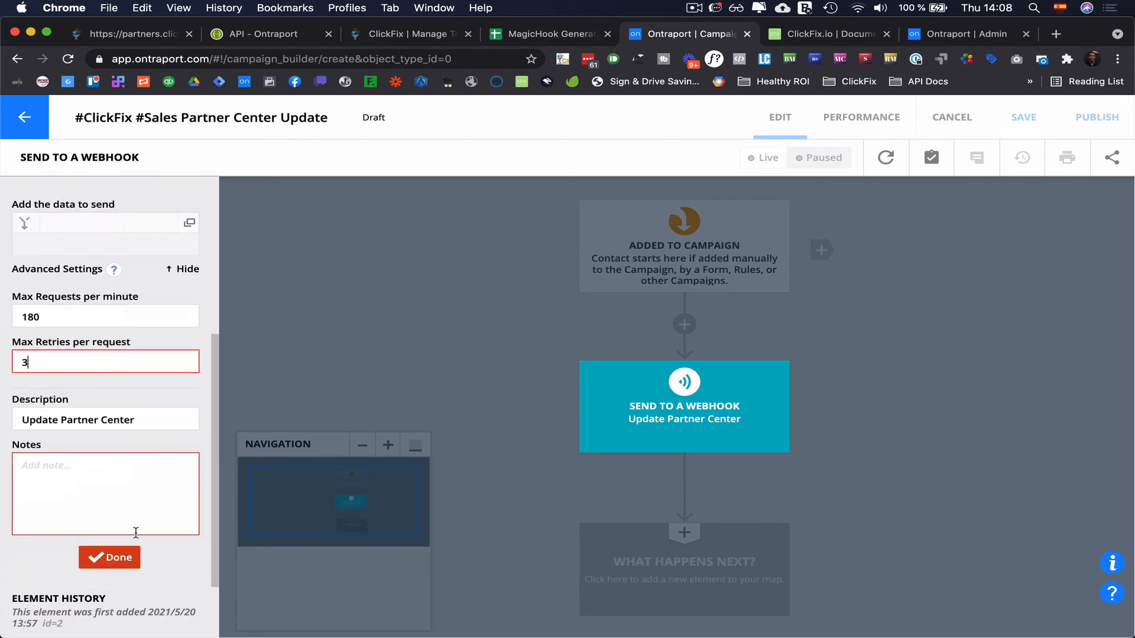
click(109, 558)
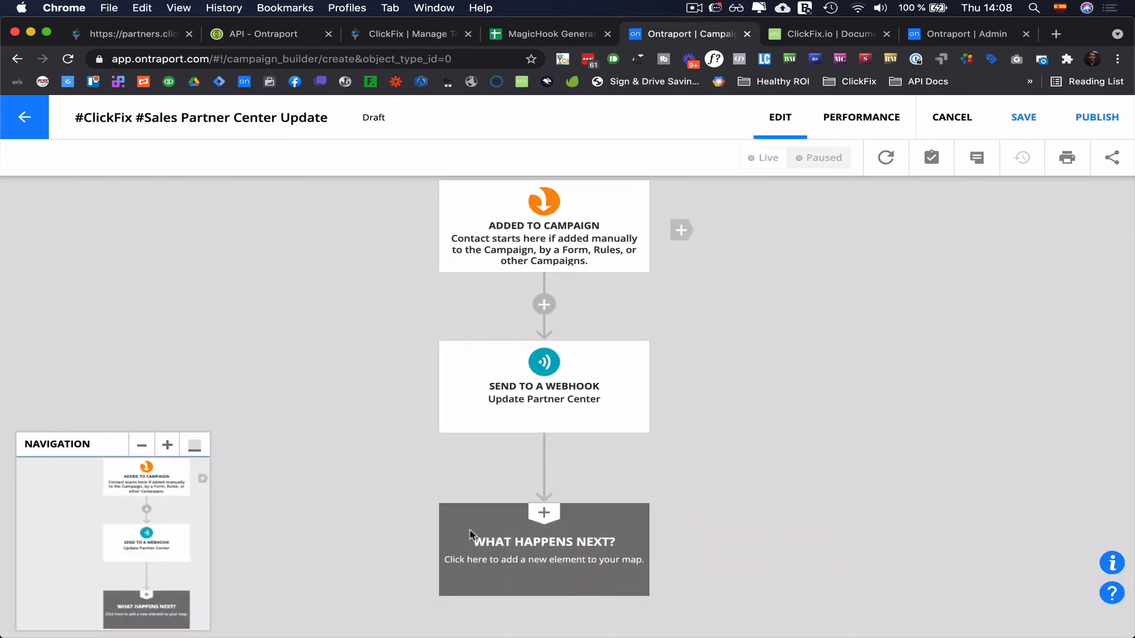
Add a Wait element after the webhook that waits until some time passes, set to 15 minutes.
click(540, 540)
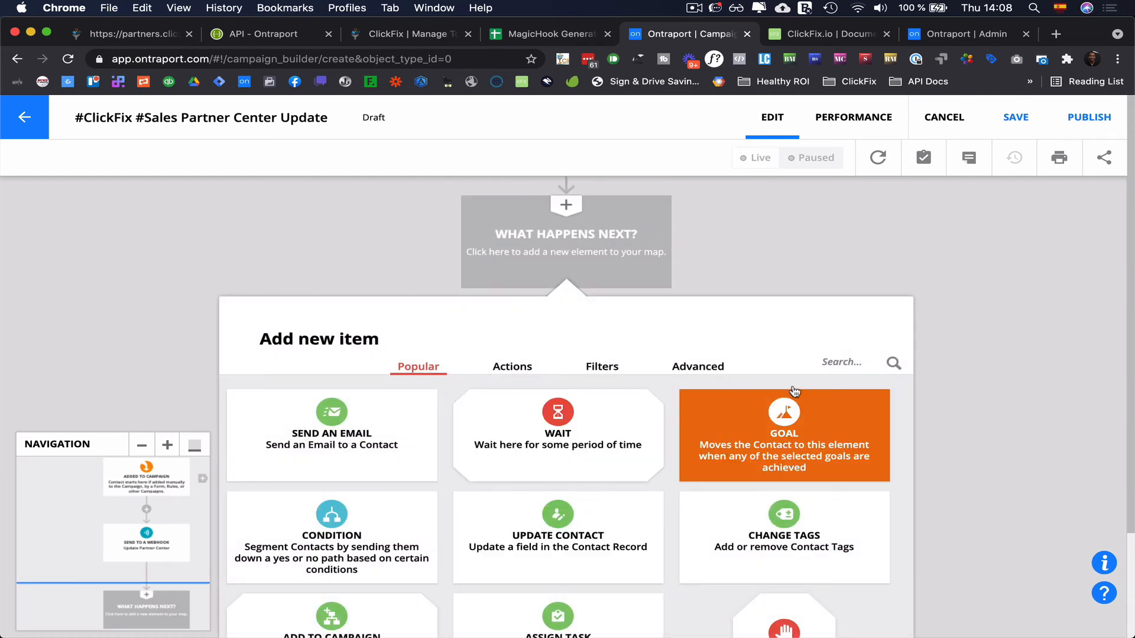
click(598, 437)
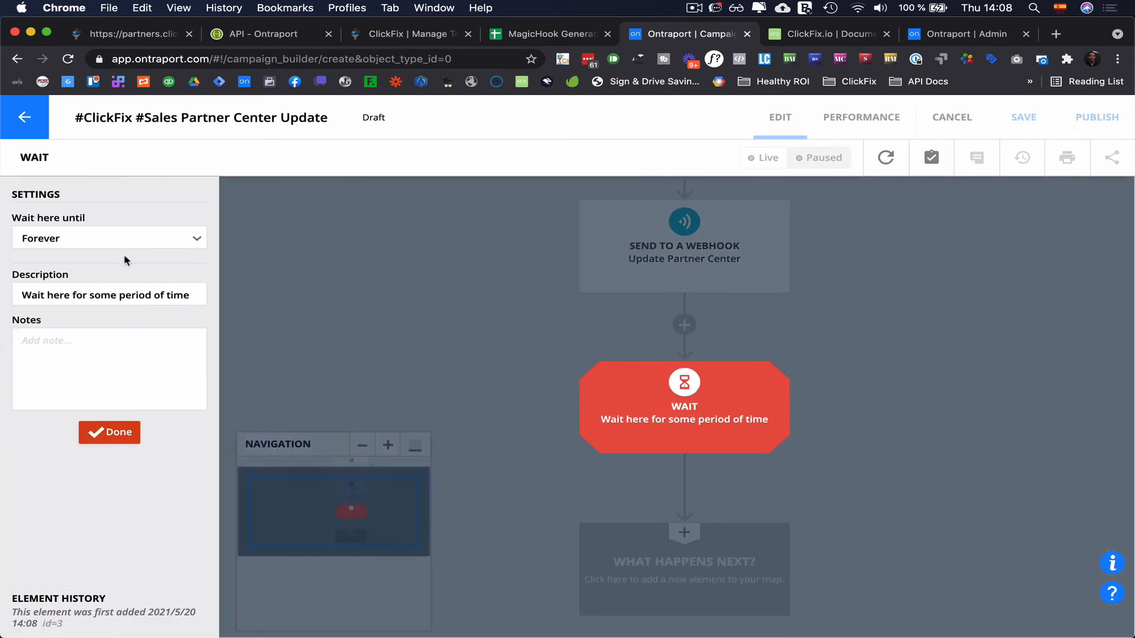
click(116, 239)
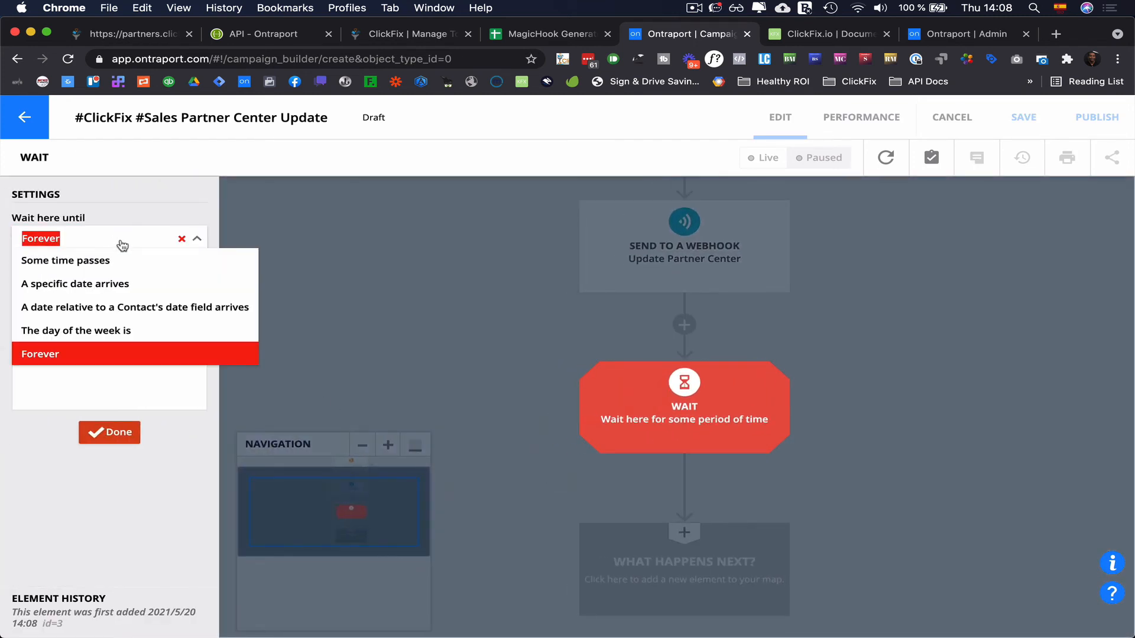
click(143, 261)
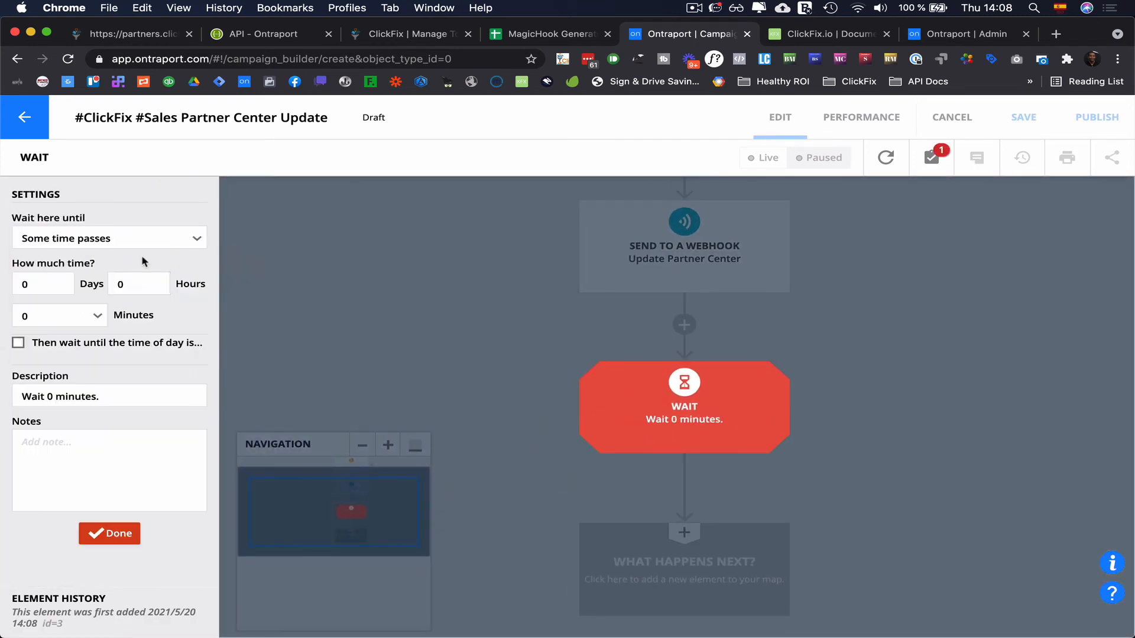
click(90, 319)
click(84, 360)
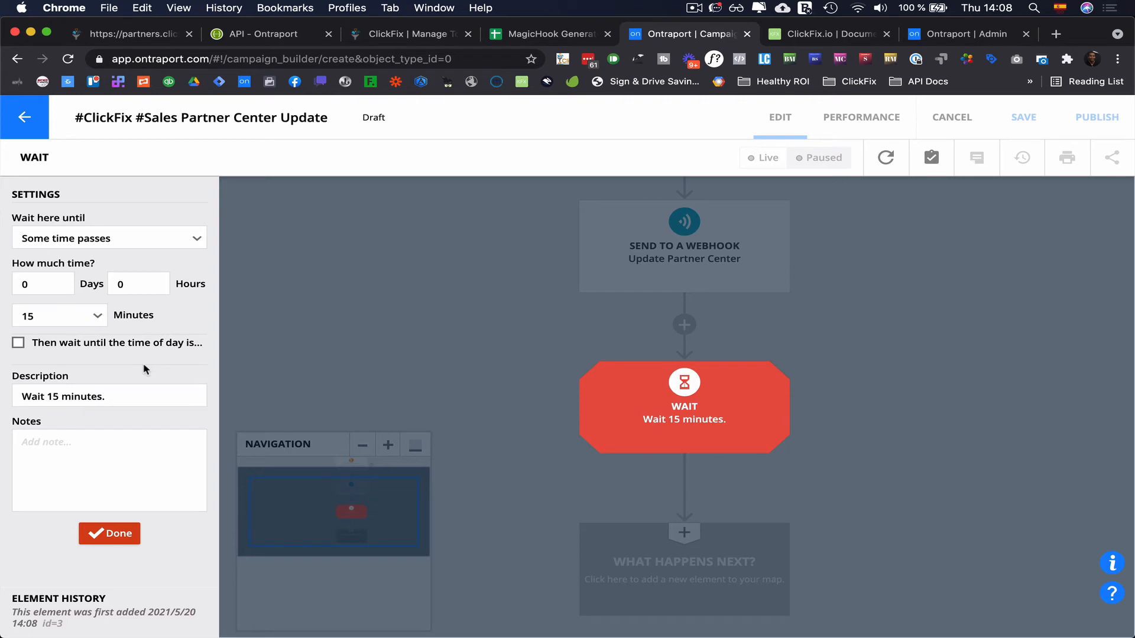
click(111, 532)
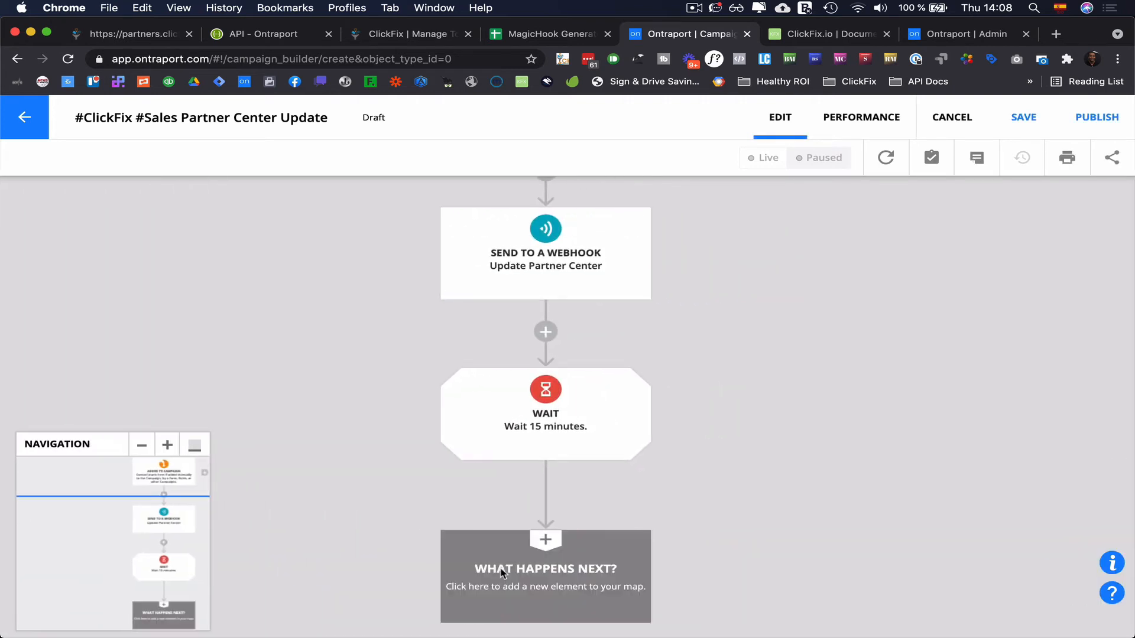
Add a Go To element after the 15-minute wait and link it back to the Update Partner Center webhook.
click(502, 573)
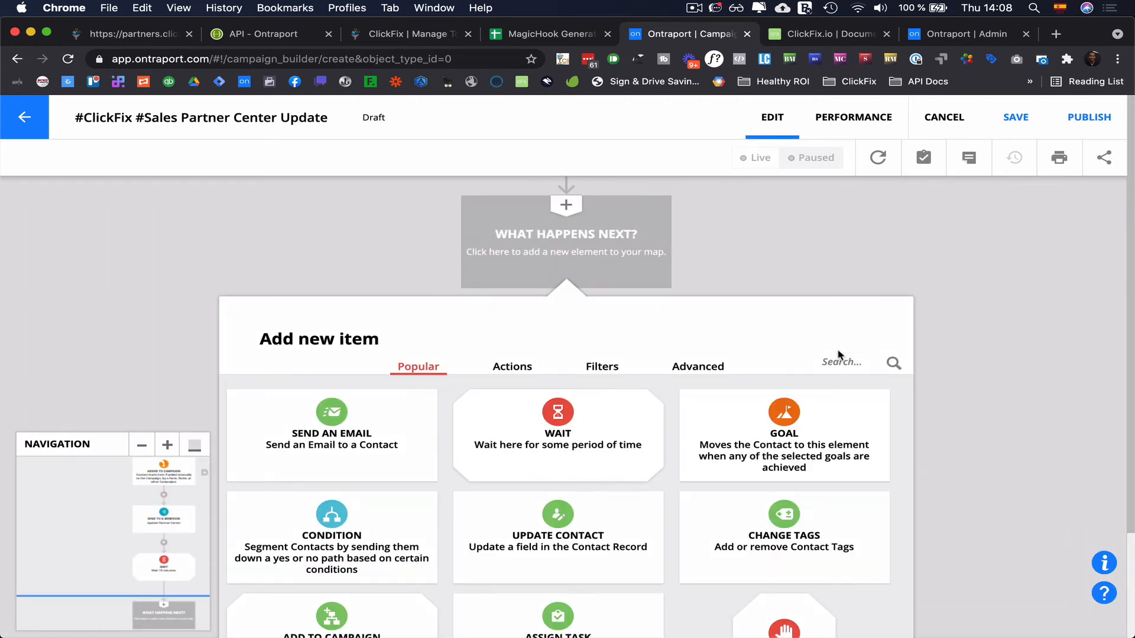
click(839, 359)
text(go)
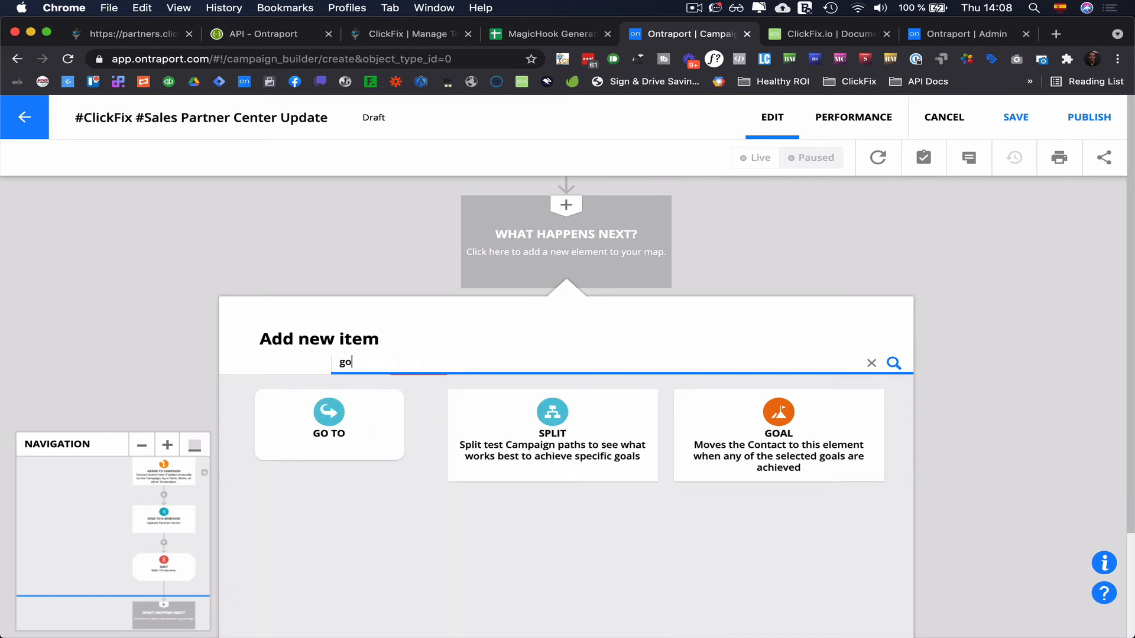
click(383, 414)
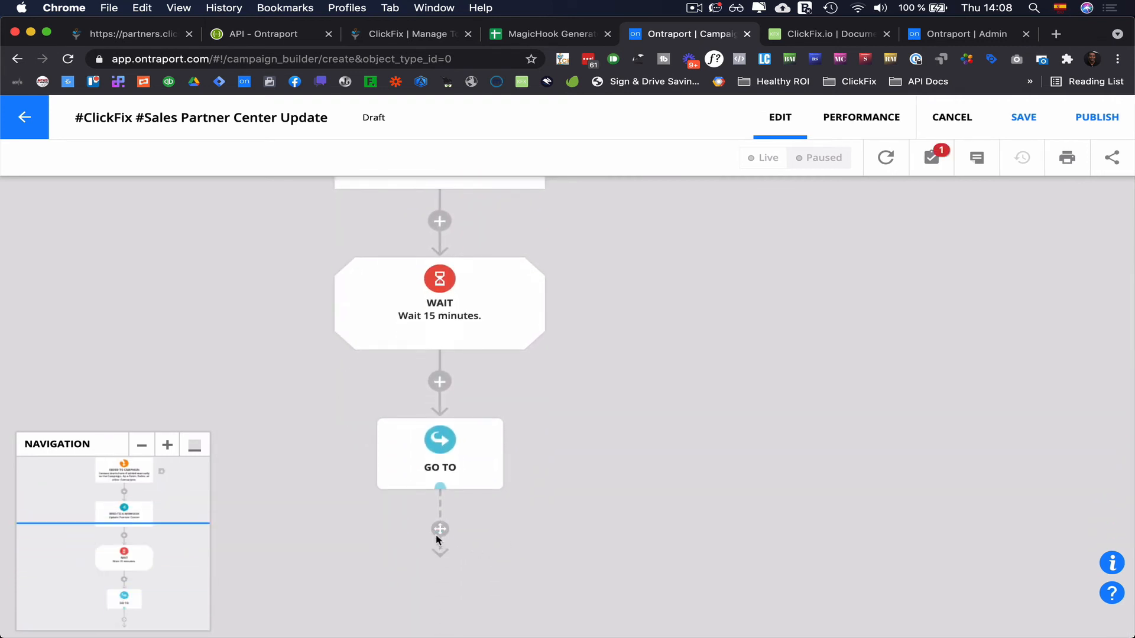
drag(440, 530, 359, 187)
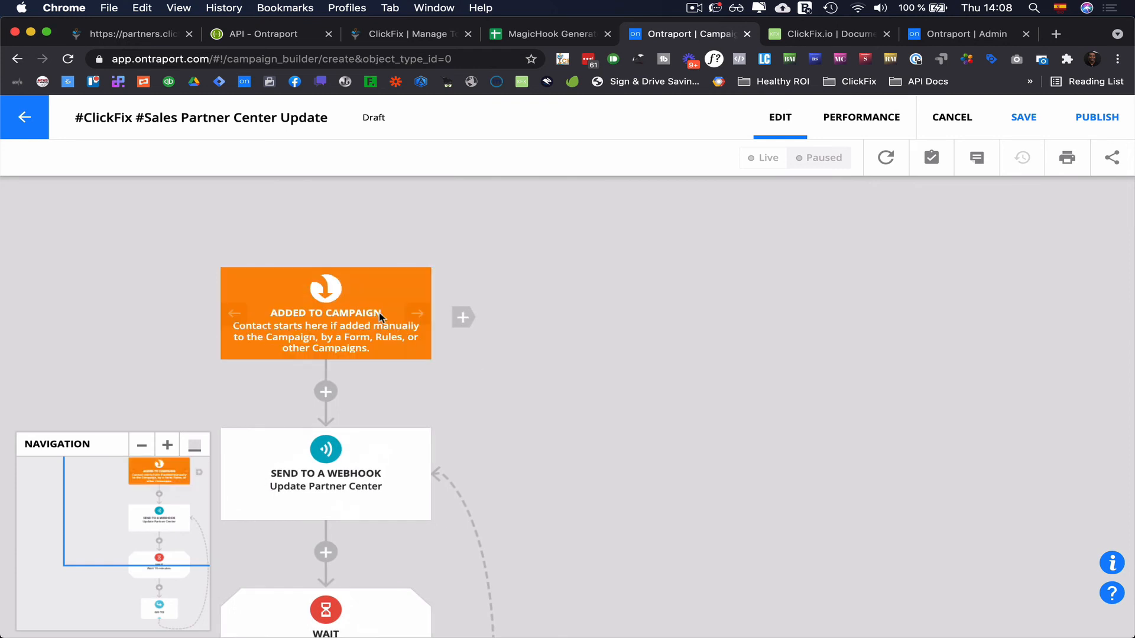
Check the Added to Campaign element's settings, and add a new trigger for updated access to the ClickFix Partner Center membership site.
click(328, 314)
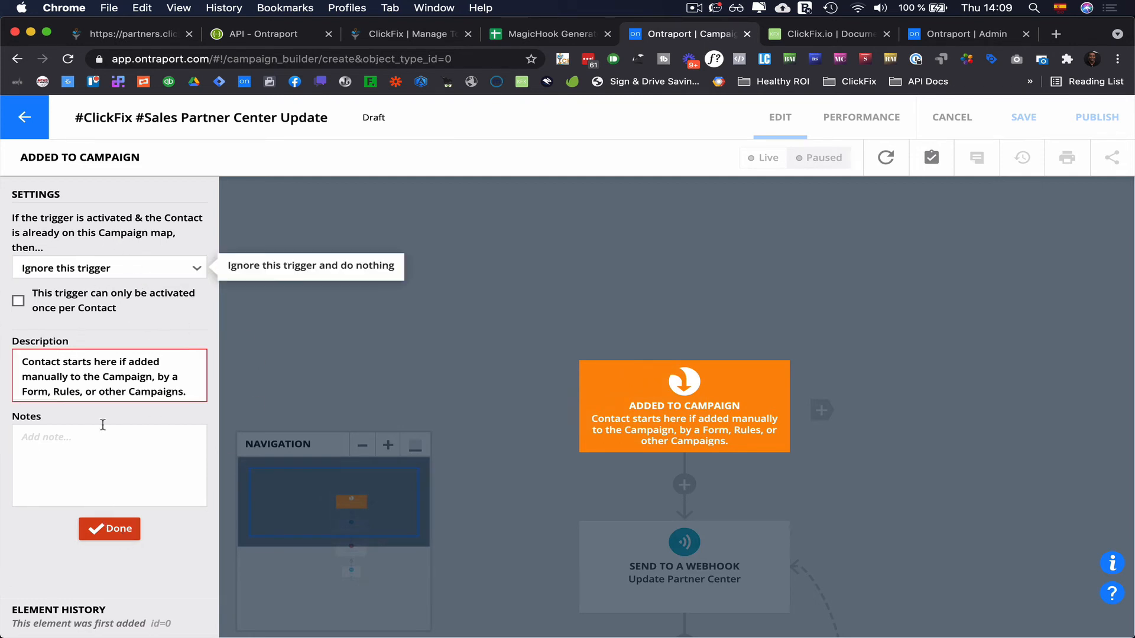
click(111, 530)
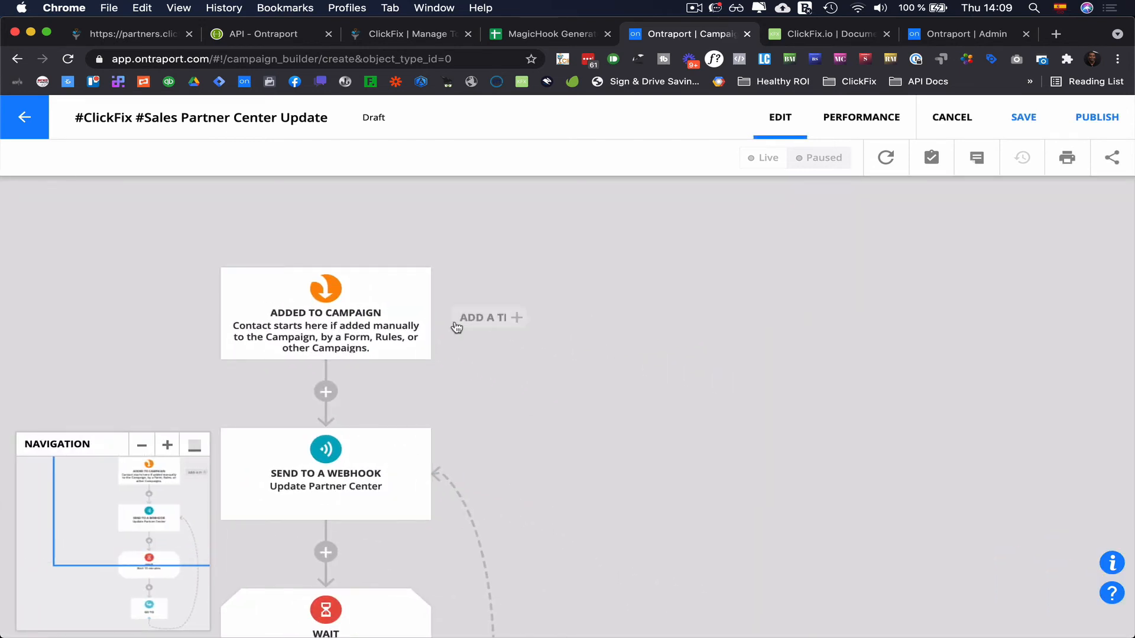
click(513, 319)
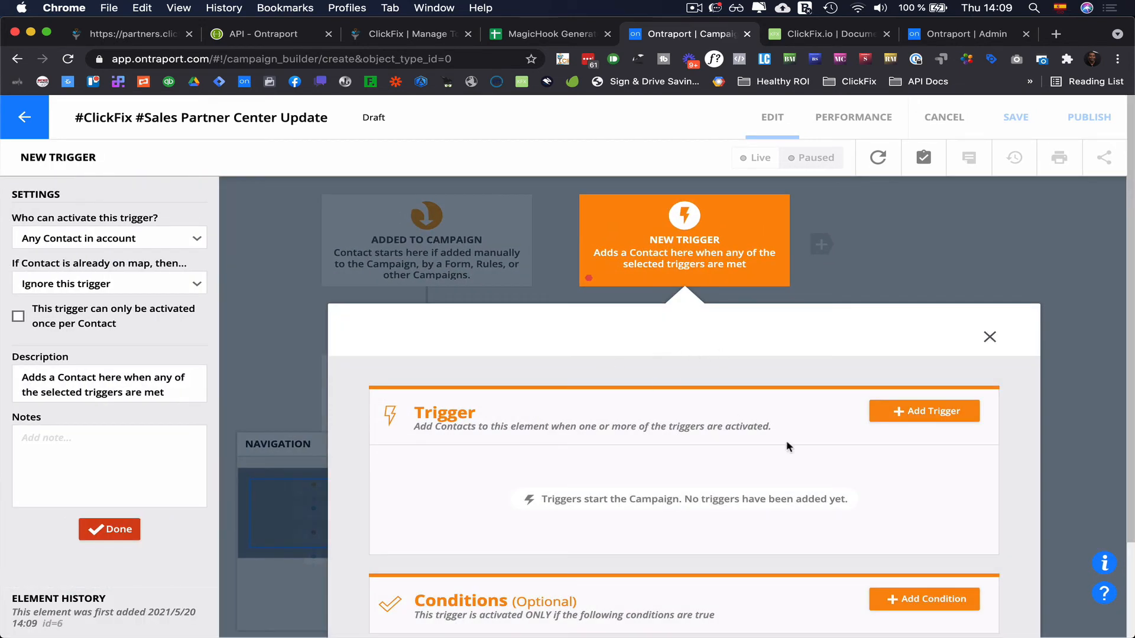
click(955, 420)
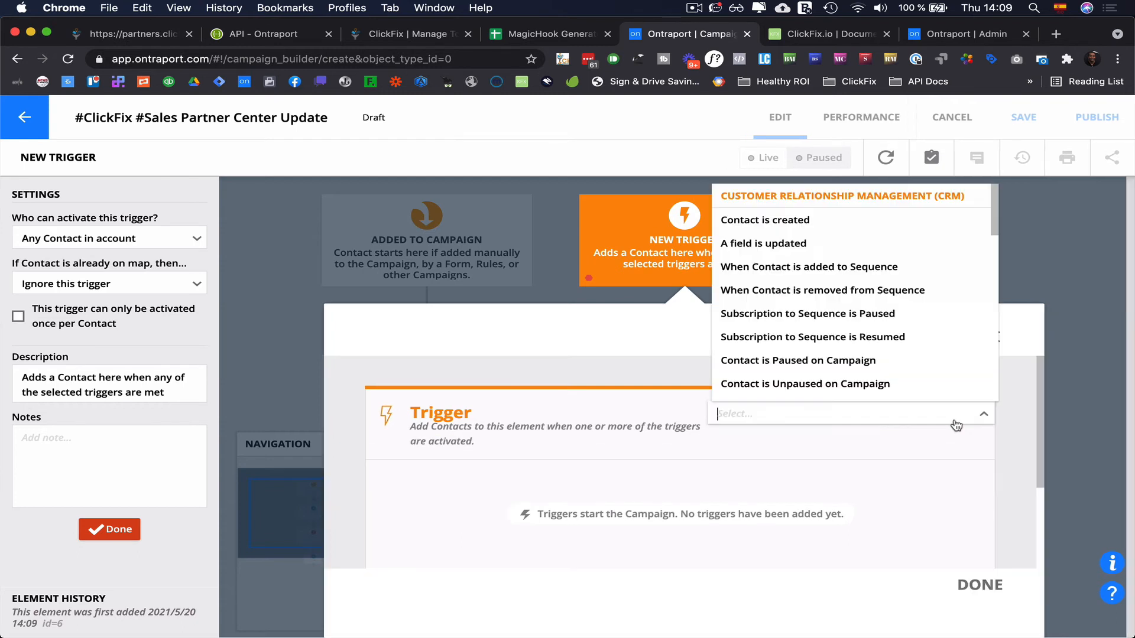
text(me)
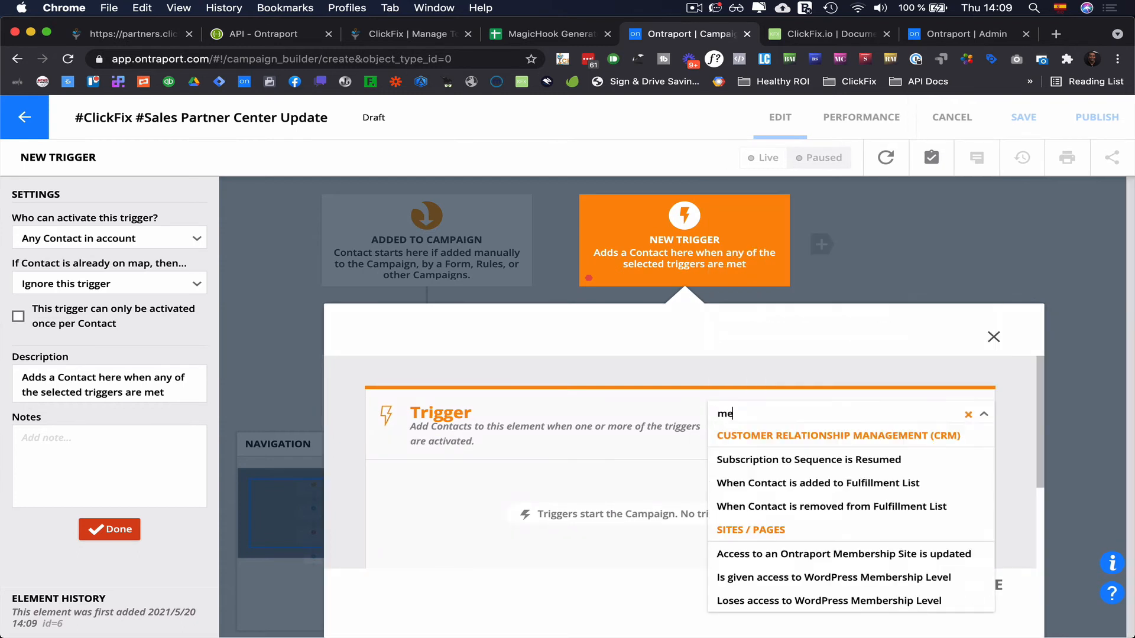
text(m)
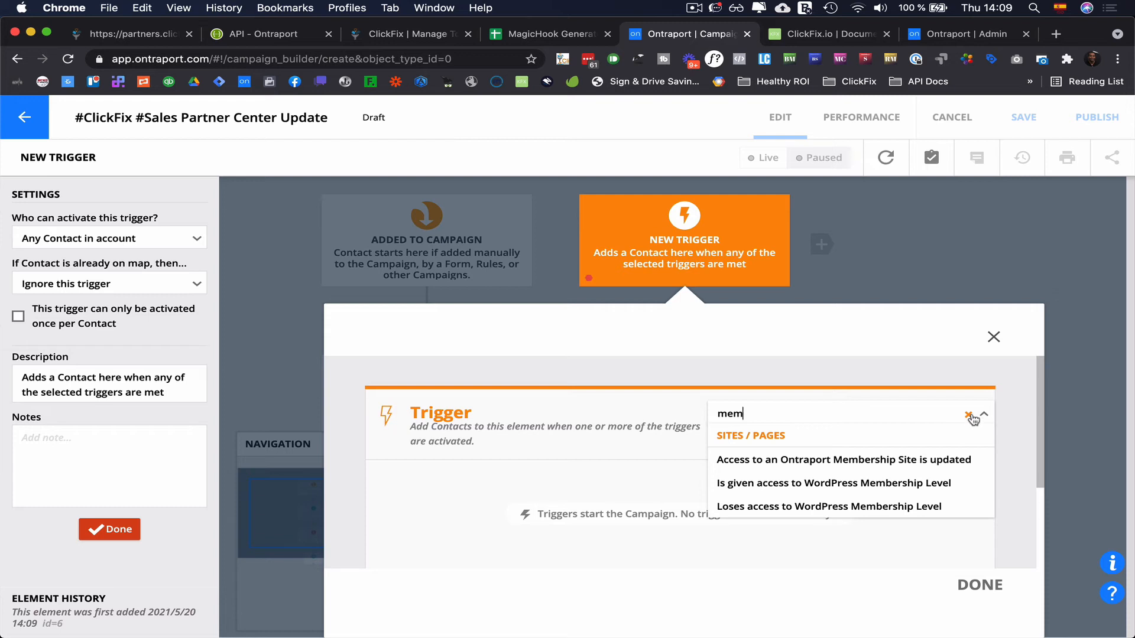
key(BackSpace)
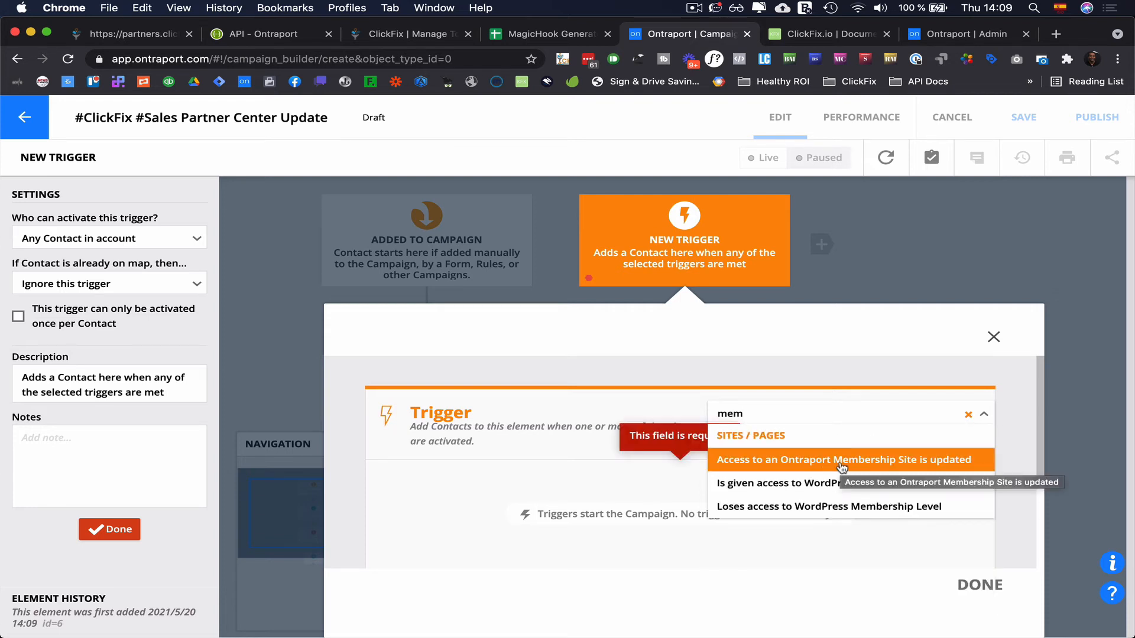
click(842, 467)
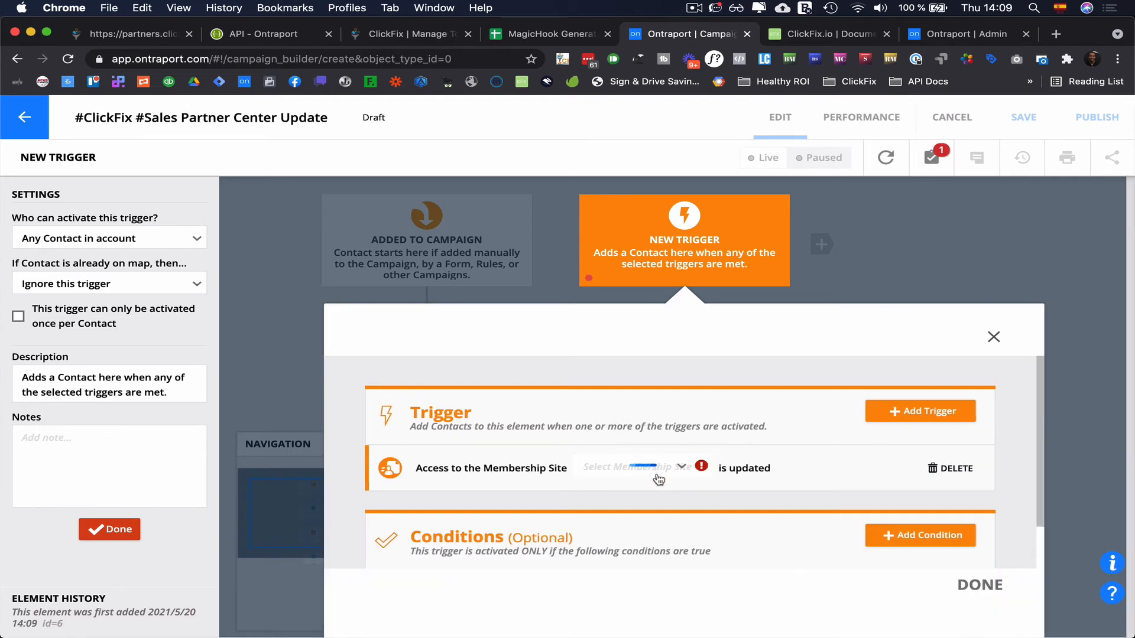
click(653, 471)
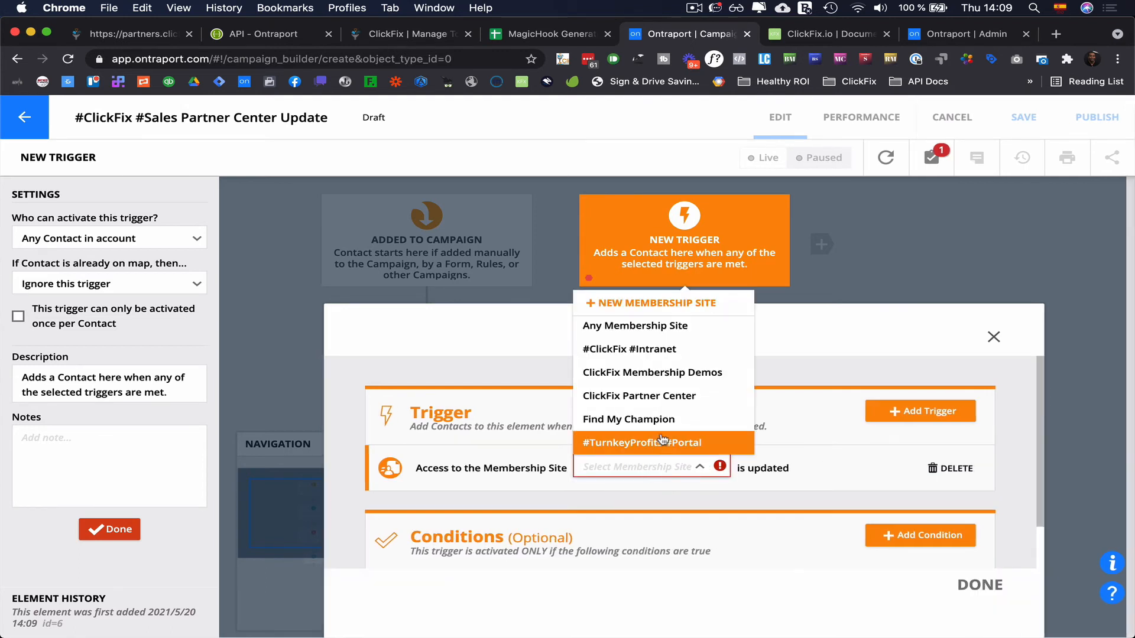
click(680, 398)
Add a condition to the new trigger requiring that access to the ClickFix Partner Center membership site is Enabled.
click(888, 534)
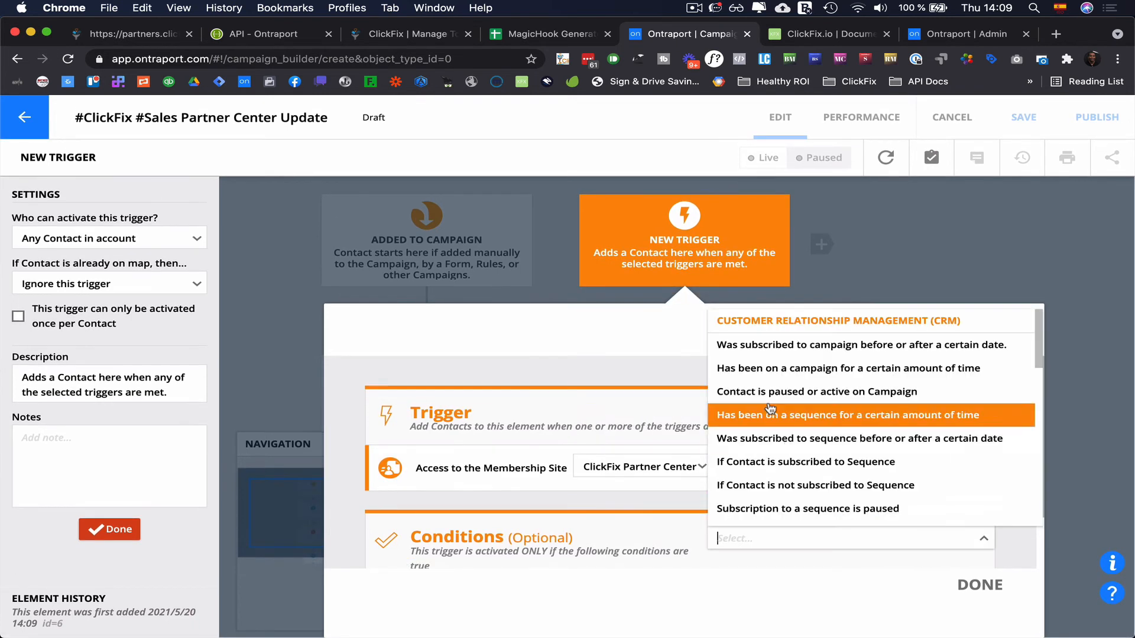
text(mem)
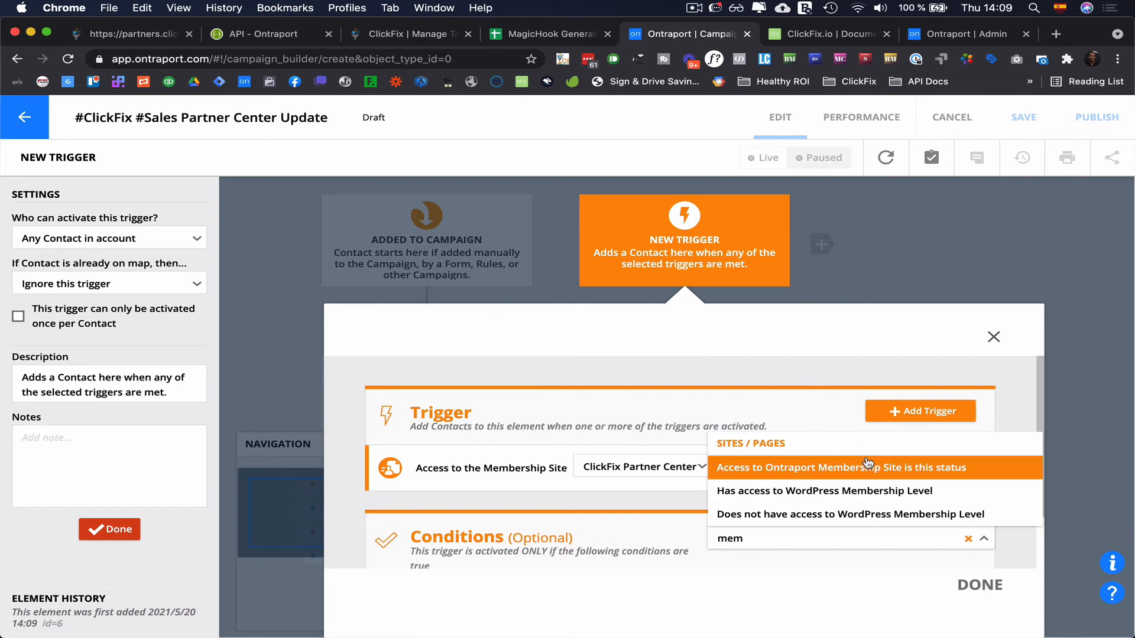
click(908, 468)
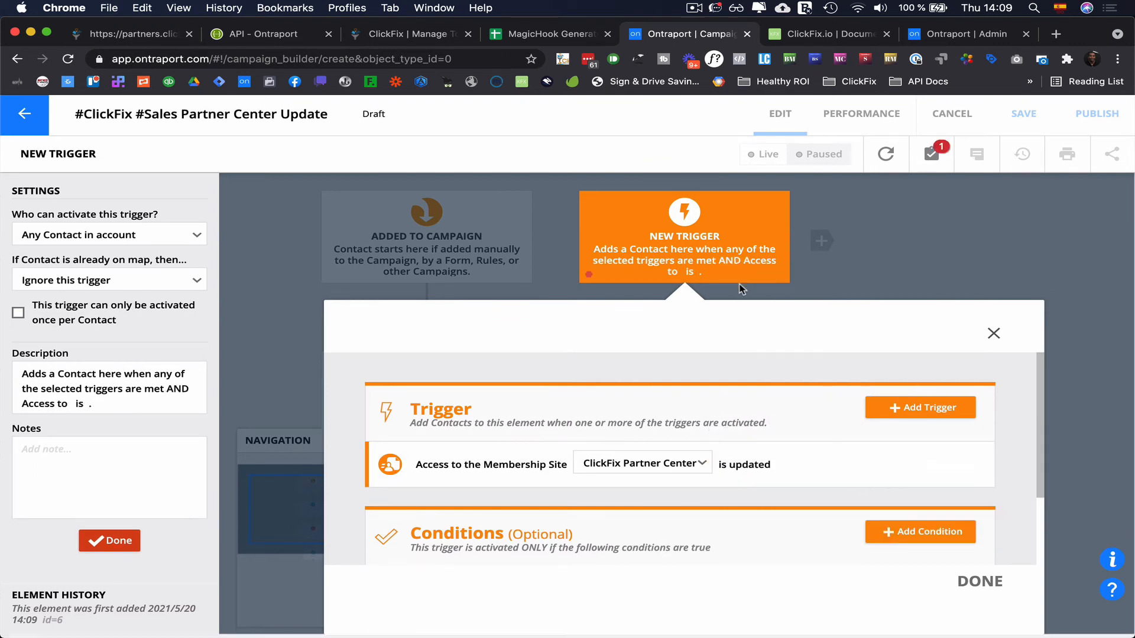
scroll(726, 484, down, 2)
click(541, 497)
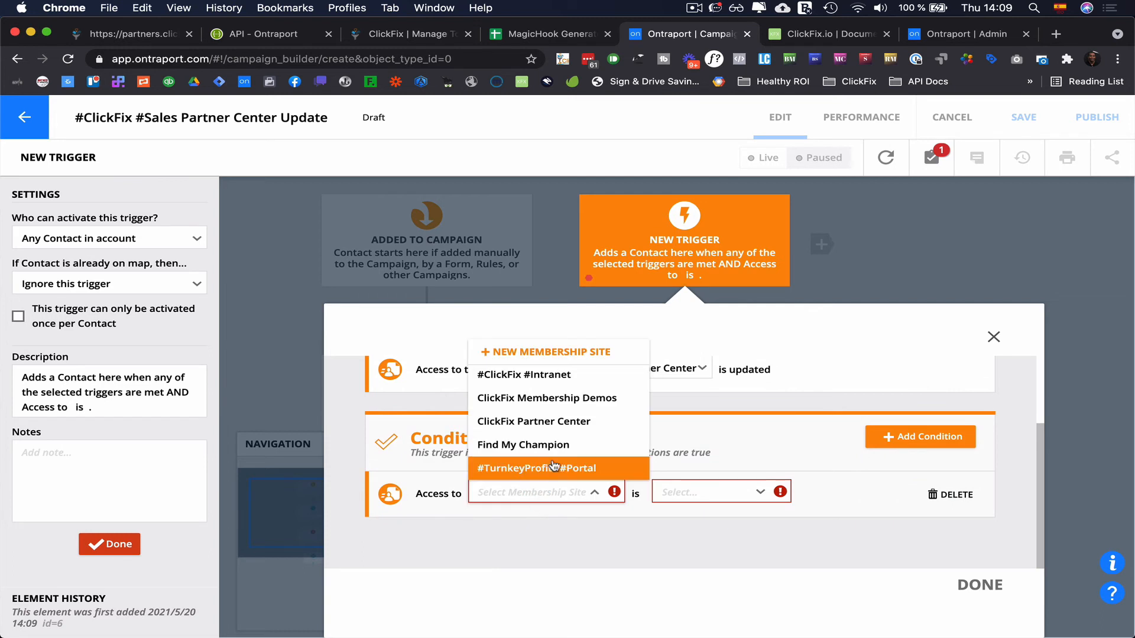
click(580, 421)
click(711, 501)
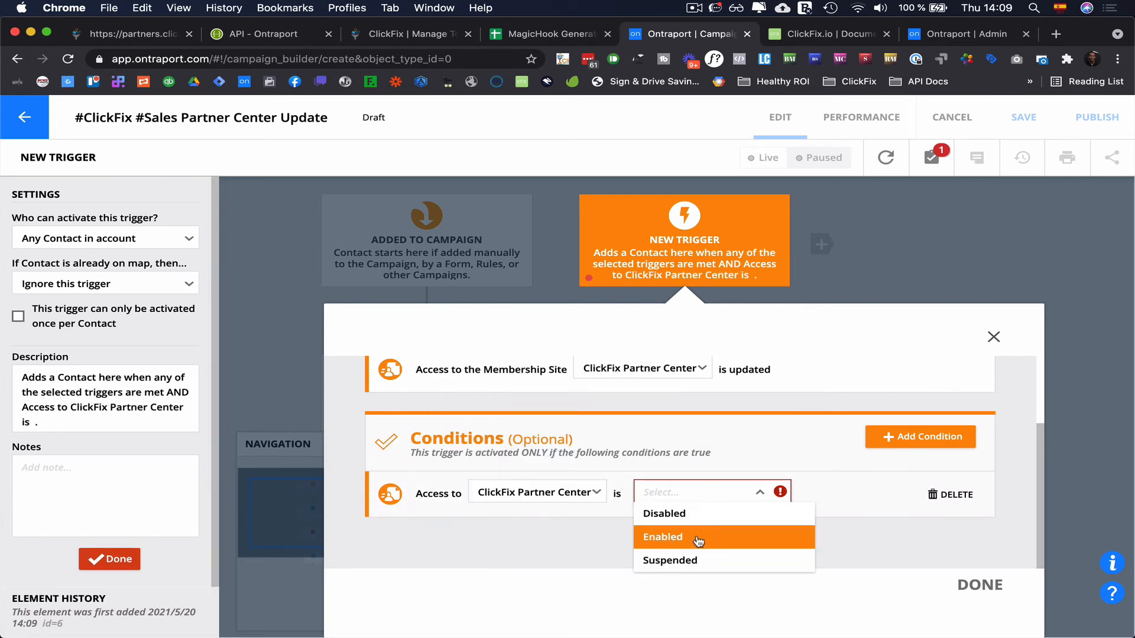
click(702, 536)
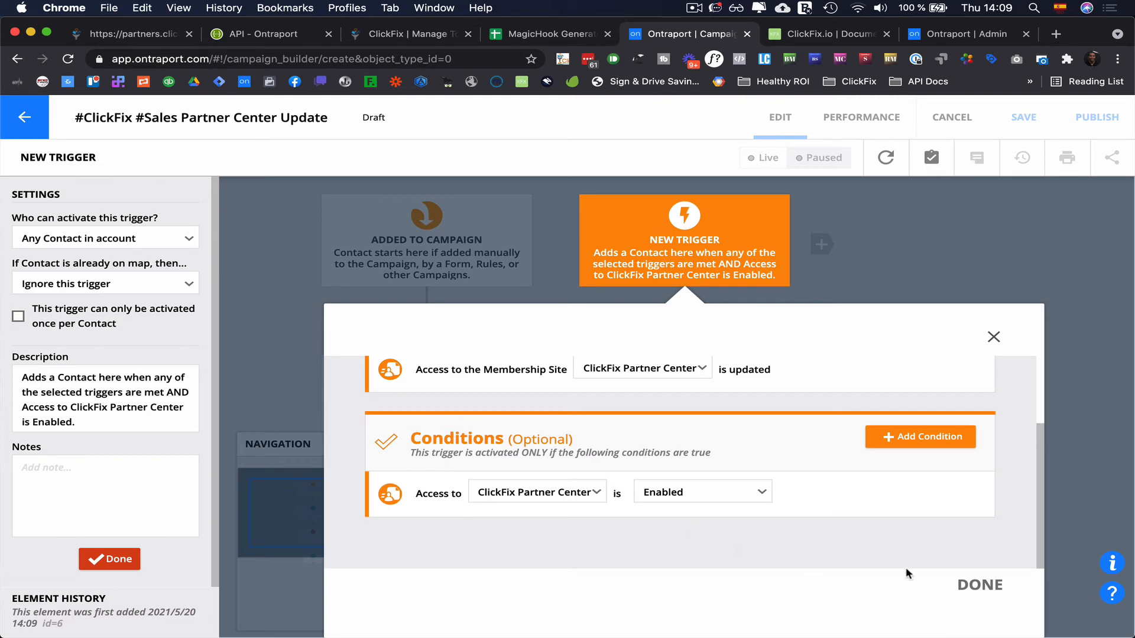
click(979, 586)
Add a Go To element below the new trigger and link it to the Update Partner Center webhook.
click(554, 488)
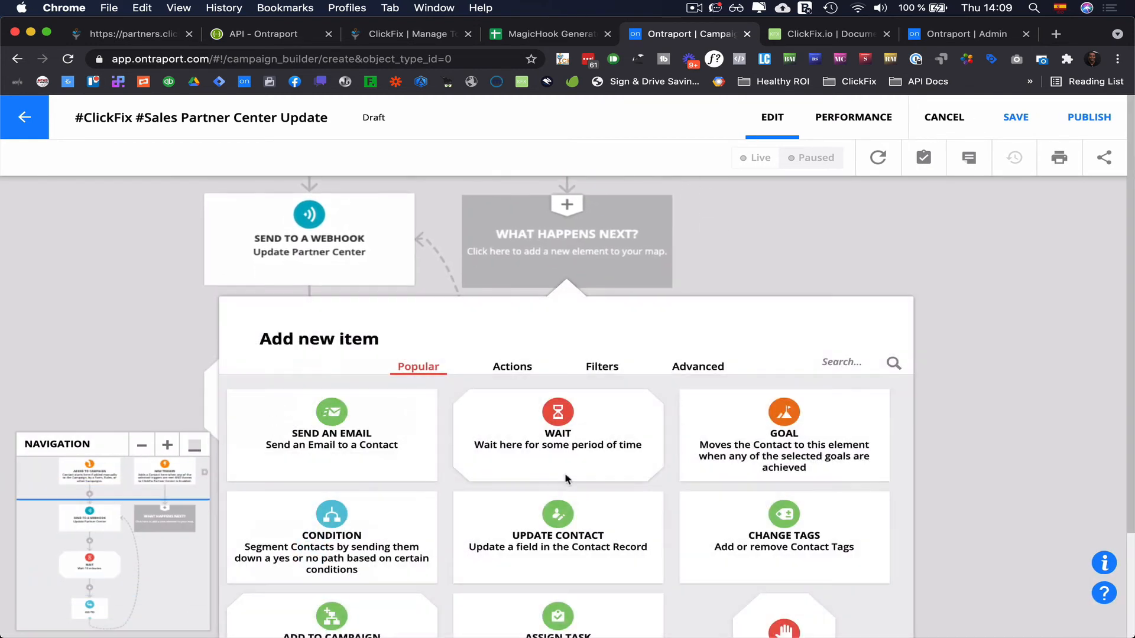
click(858, 358)
text(go)
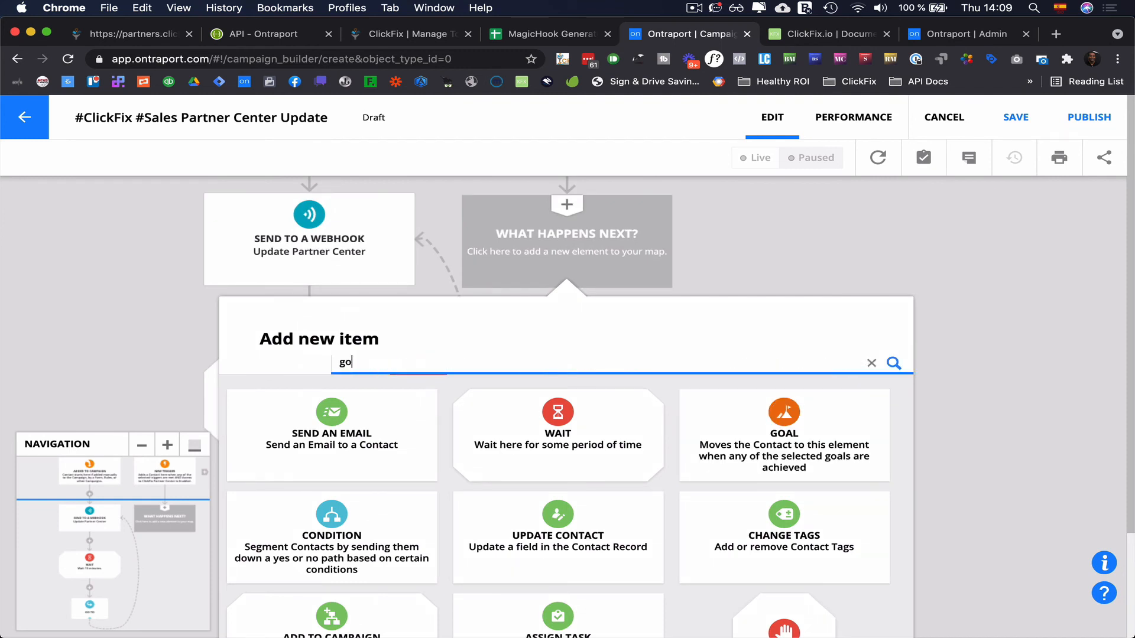
click(384, 424)
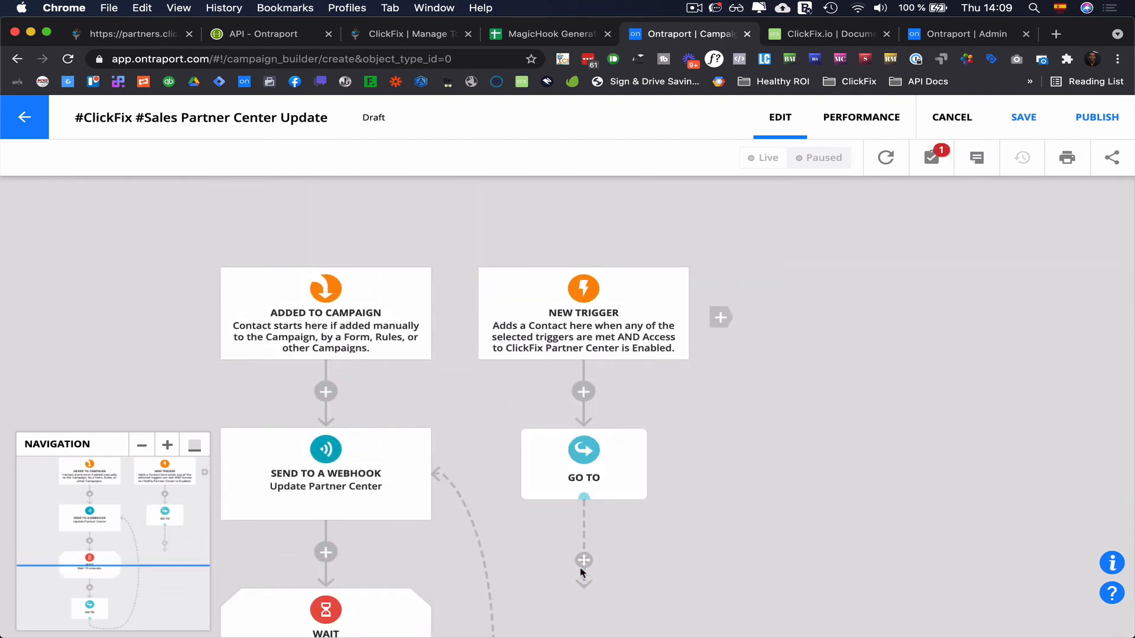
drag(582, 569, 376, 486)
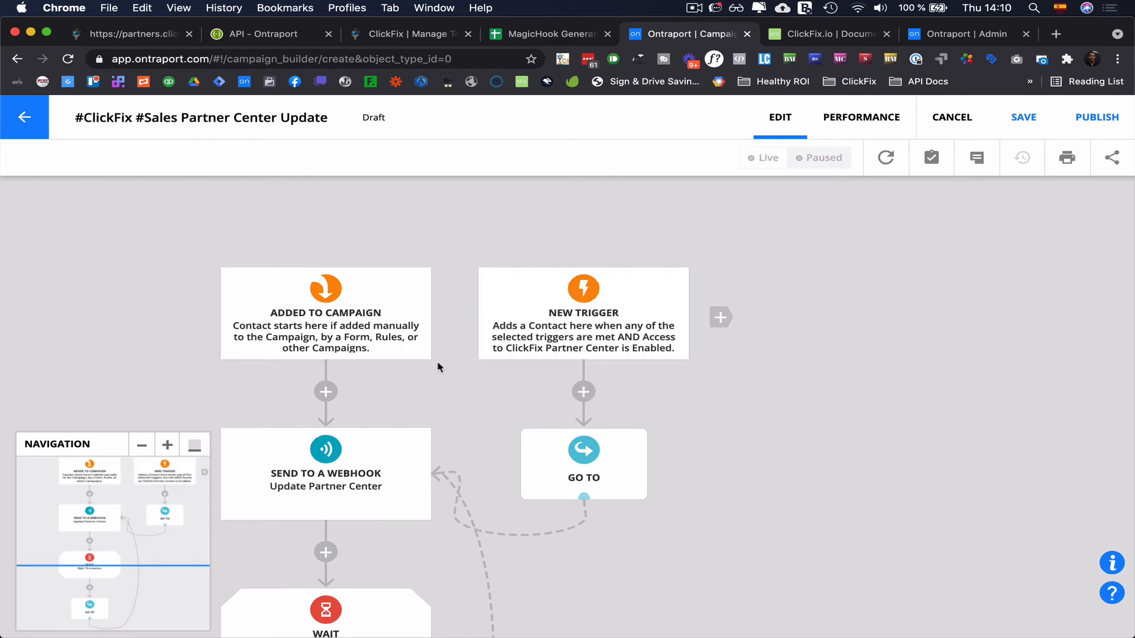
Review the new trigger's membership site access trigger and its condition.
click(611, 339)
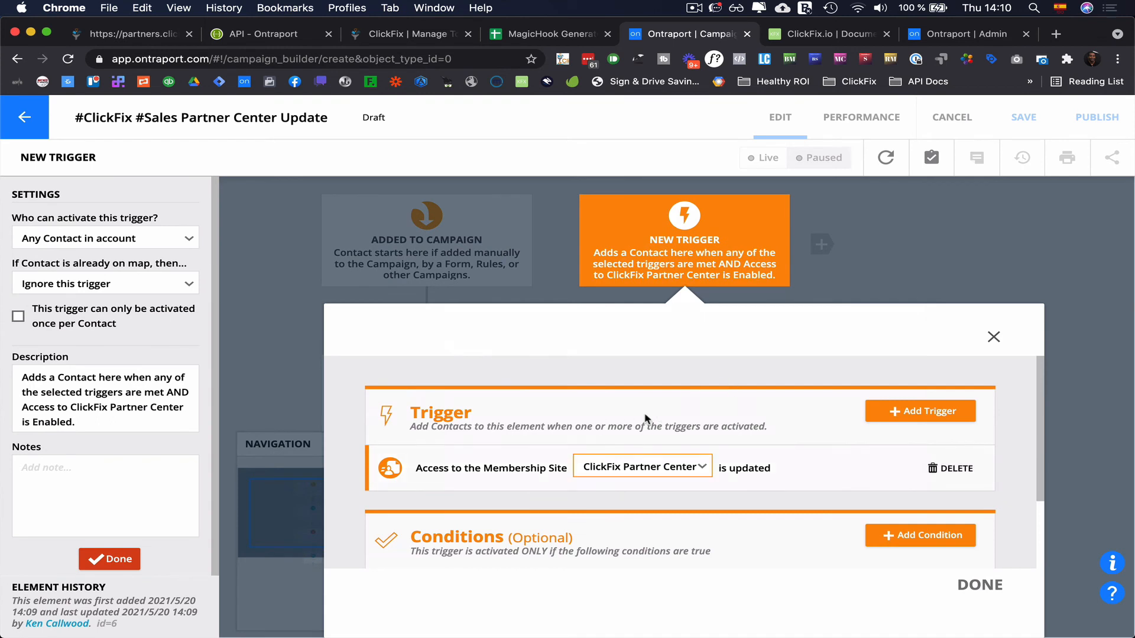
scroll(643, 463, down, 3)
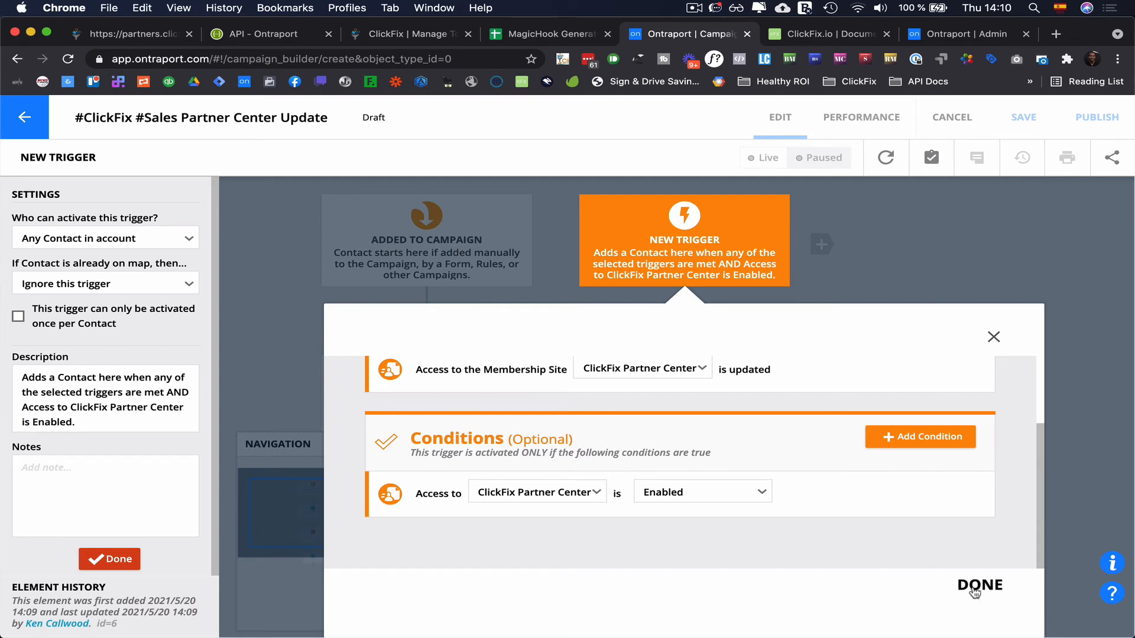
click(992, 585)
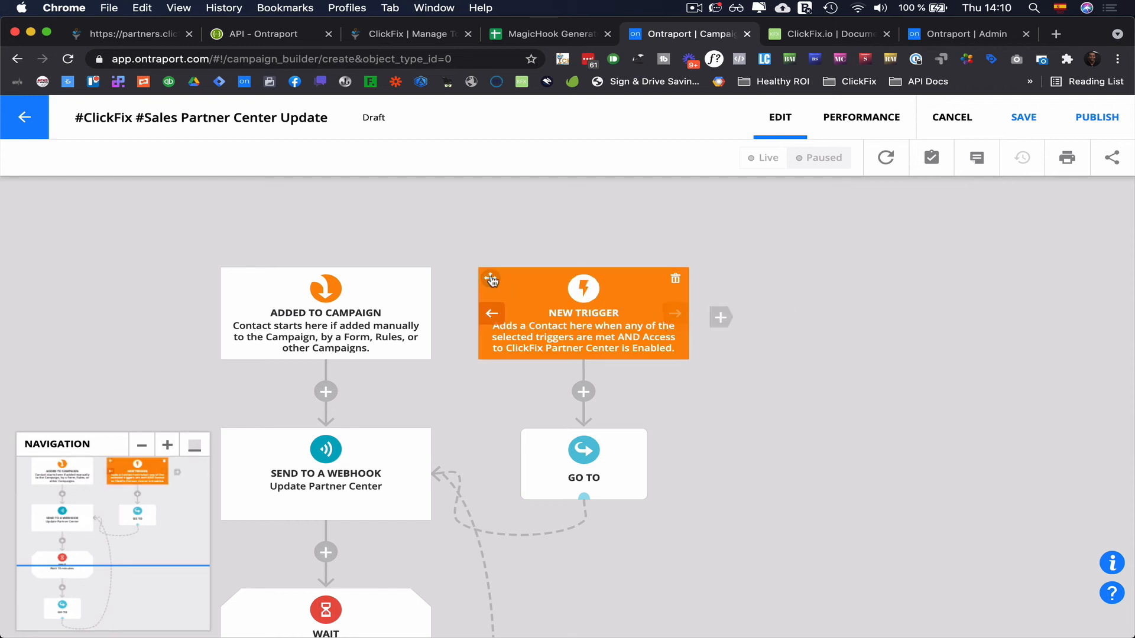
Copy only the Partner Center access trigger to the slot beside it, and set the copy to move contacts already on the map here when triggered.
drag(491, 280, 719, 316)
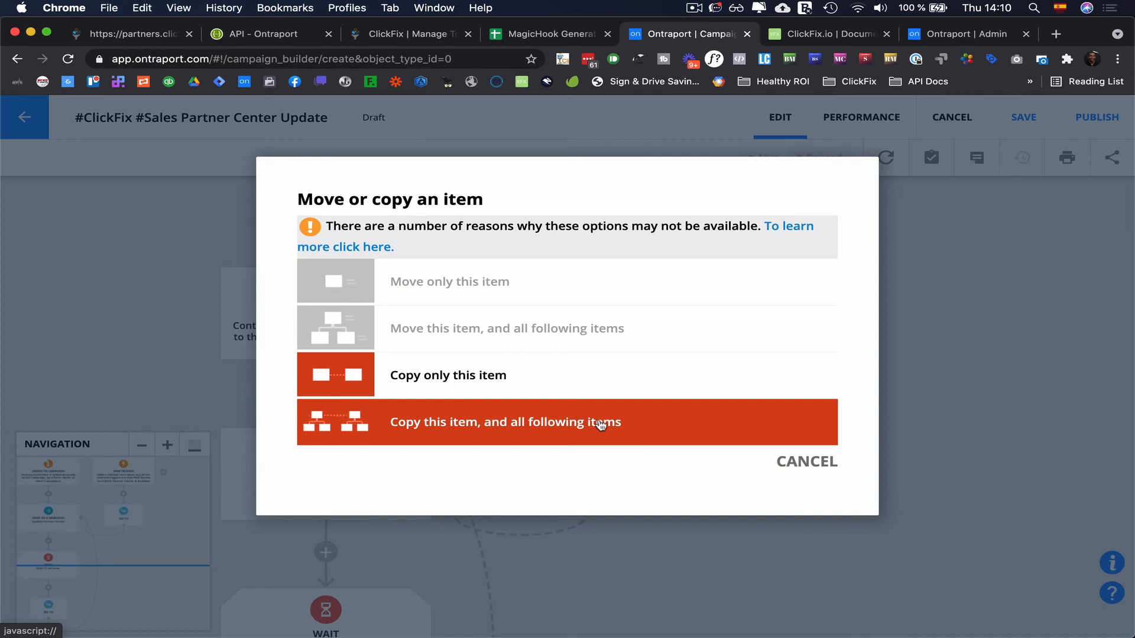
click(563, 385)
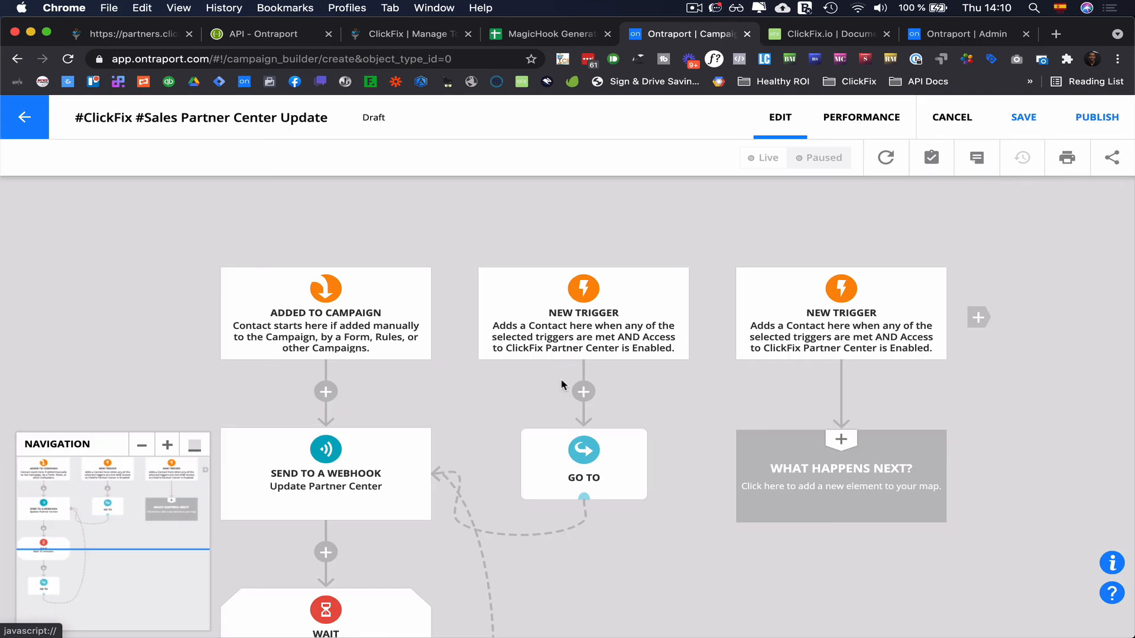
click(864, 328)
scroll(755, 464, down, 3)
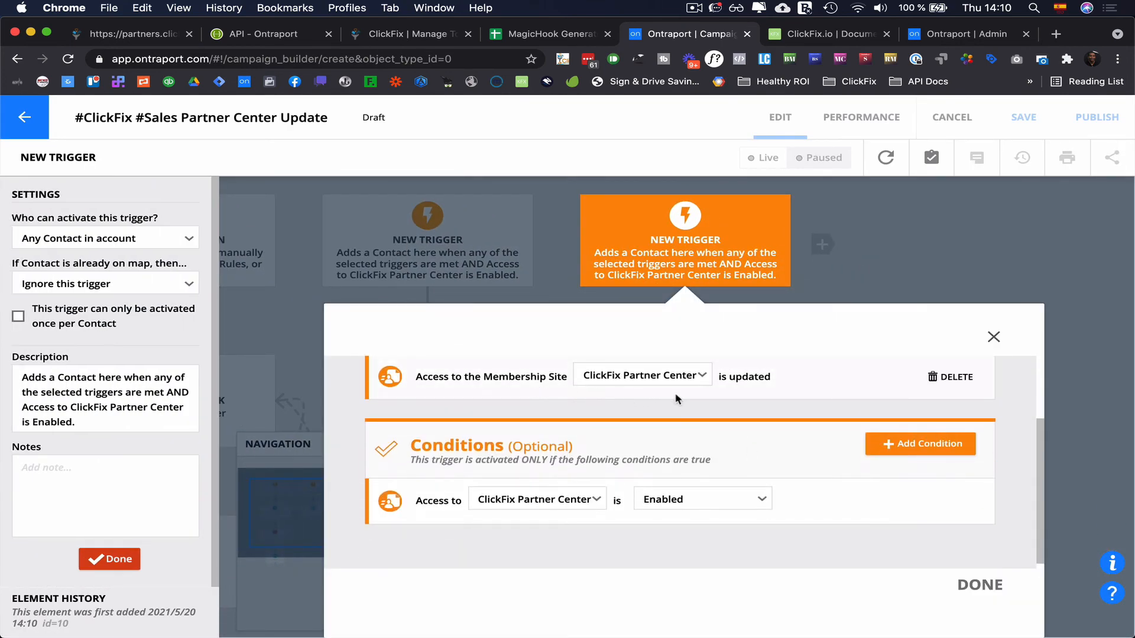
click(130, 290)
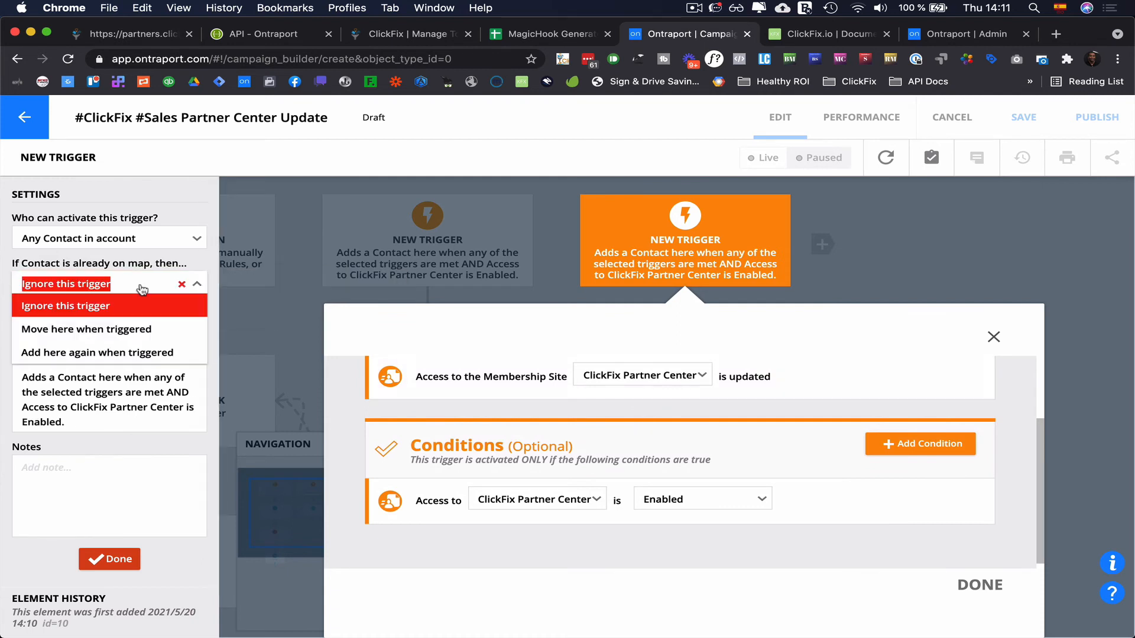
click(129, 332)
Set the copied trigger's condition to Disabled, and add an OR condition that access to ClickFix Partner Center is Suspended.
click(673, 499)
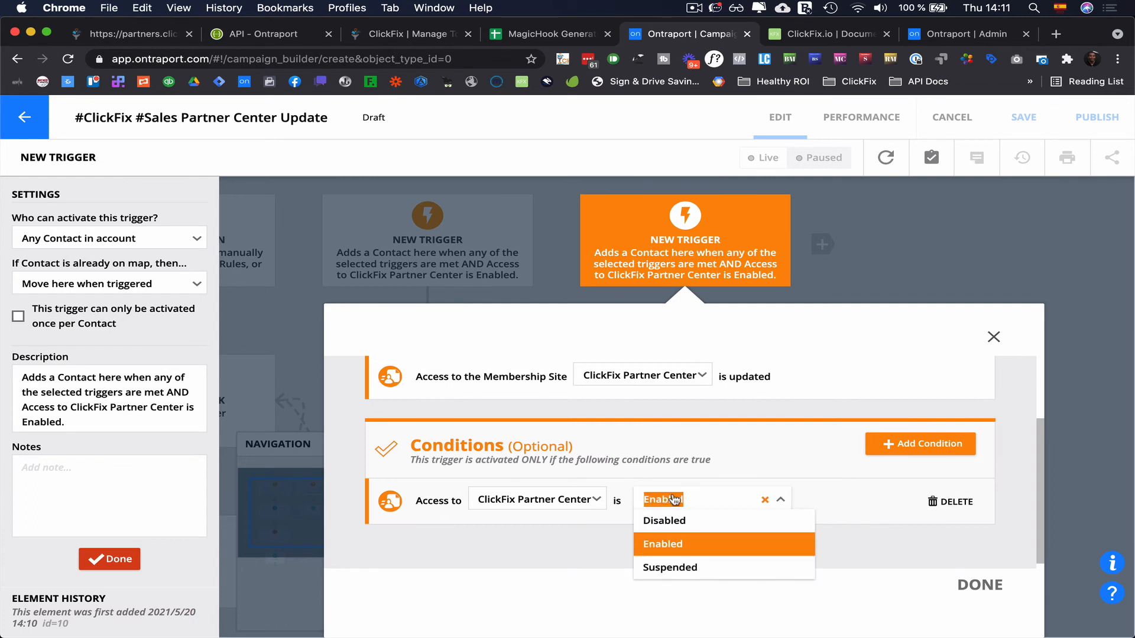
click(716, 528)
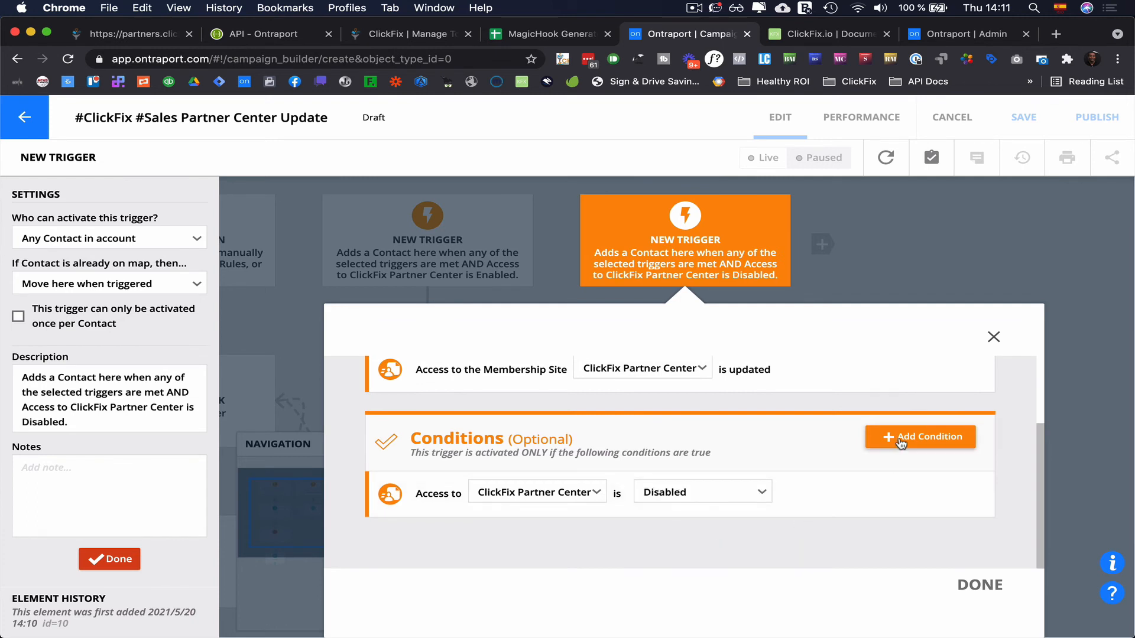
click(890, 445)
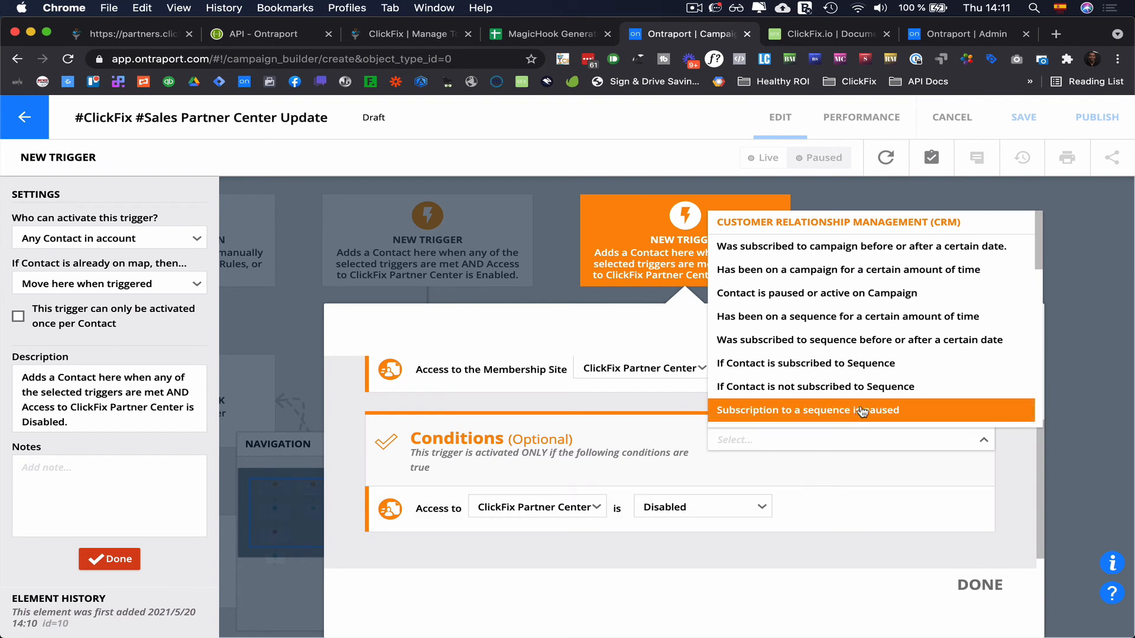
text(mem)
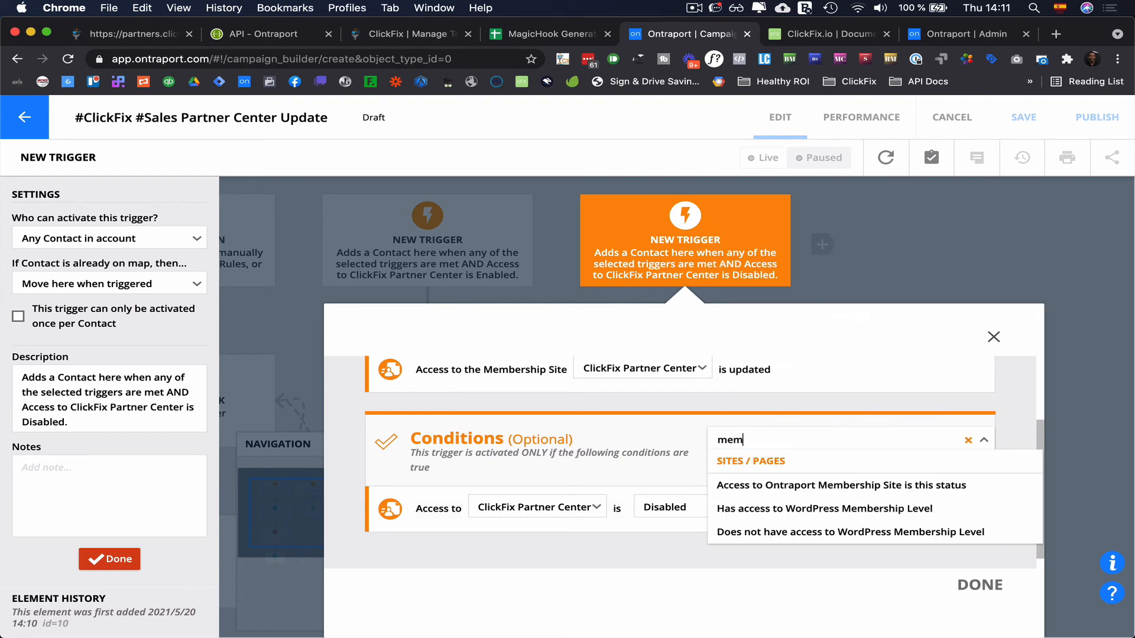
click(862, 484)
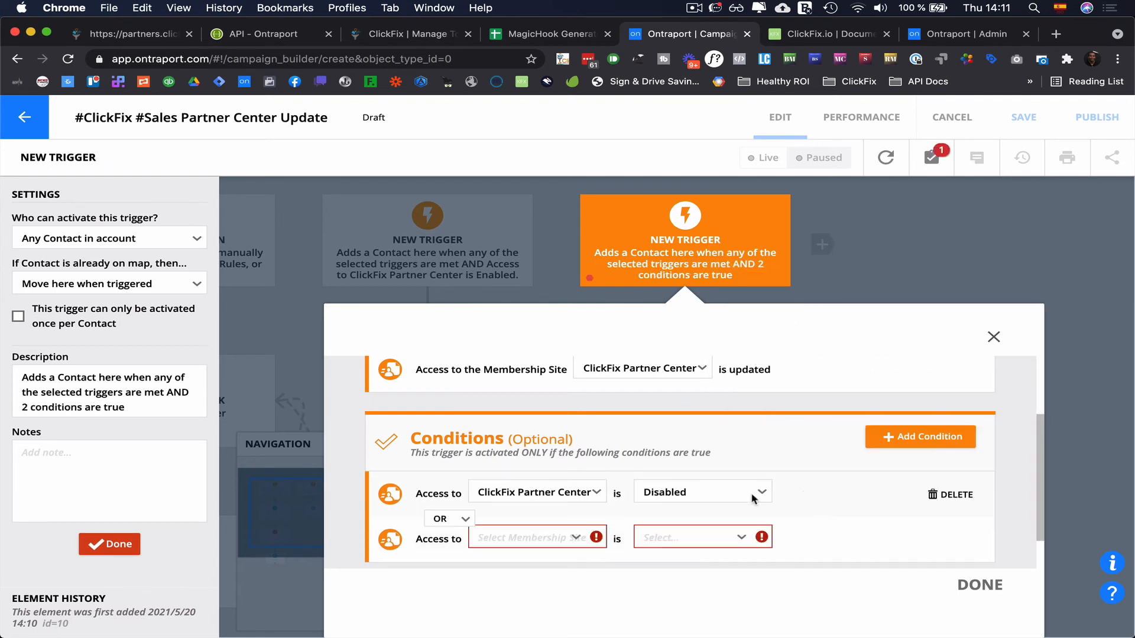
click(559, 538)
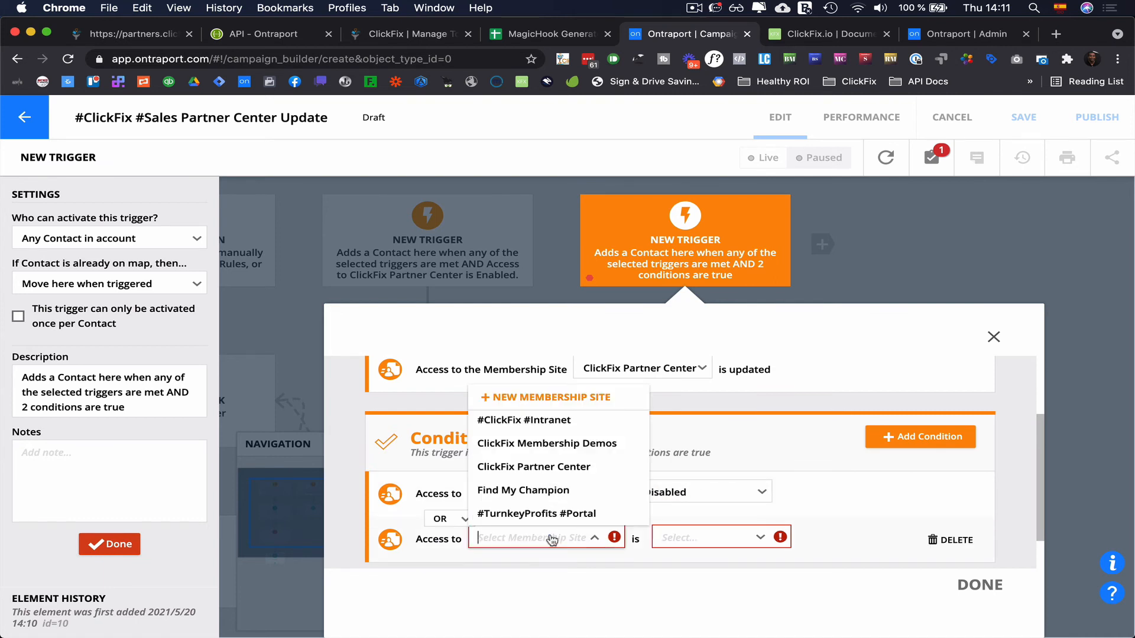
click(553, 467)
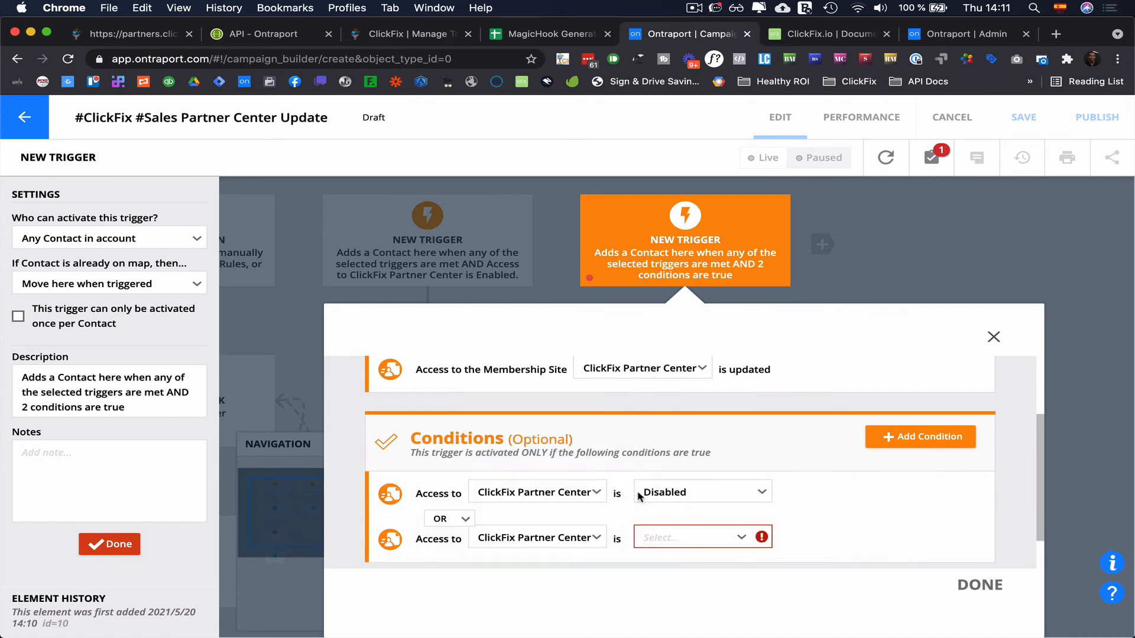
click(675, 537)
click(665, 605)
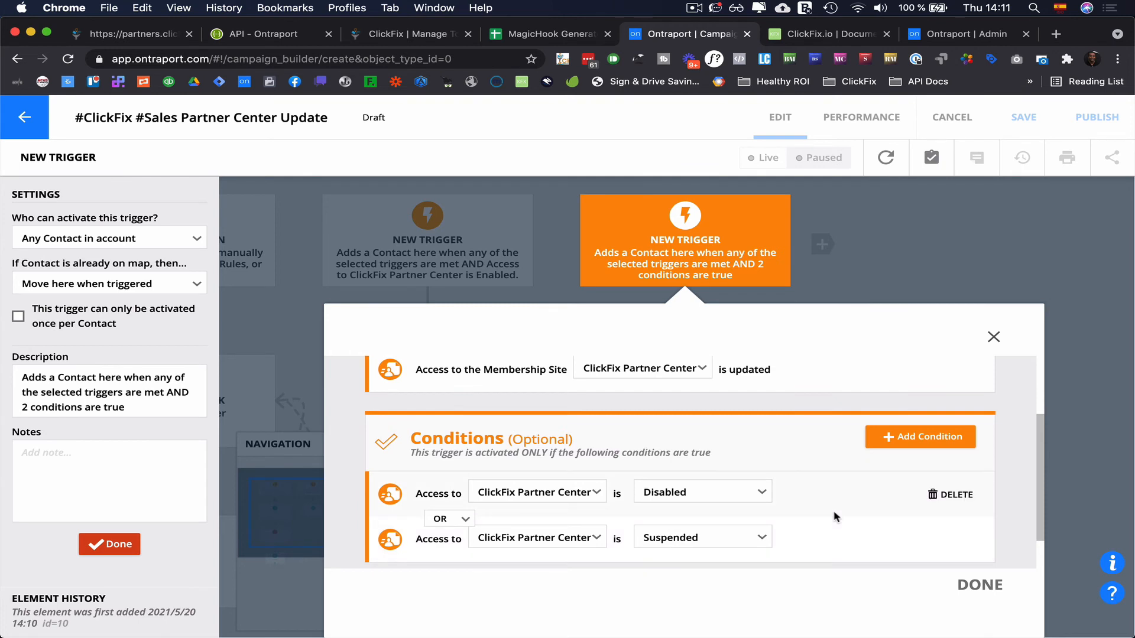
scroll(836, 514, down, 1)
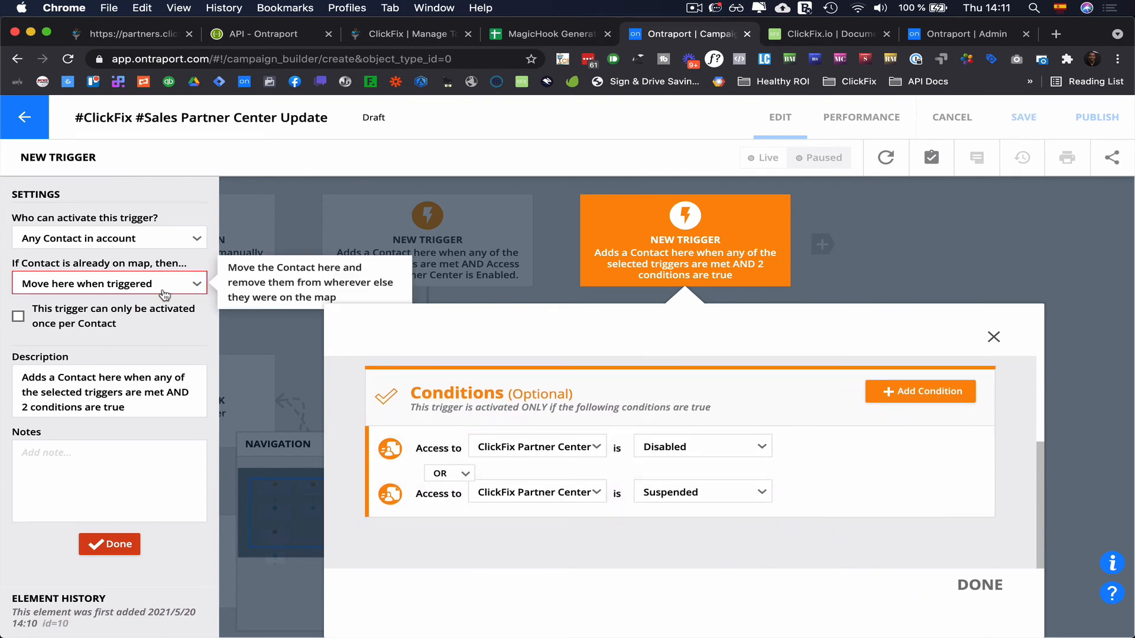
click(979, 585)
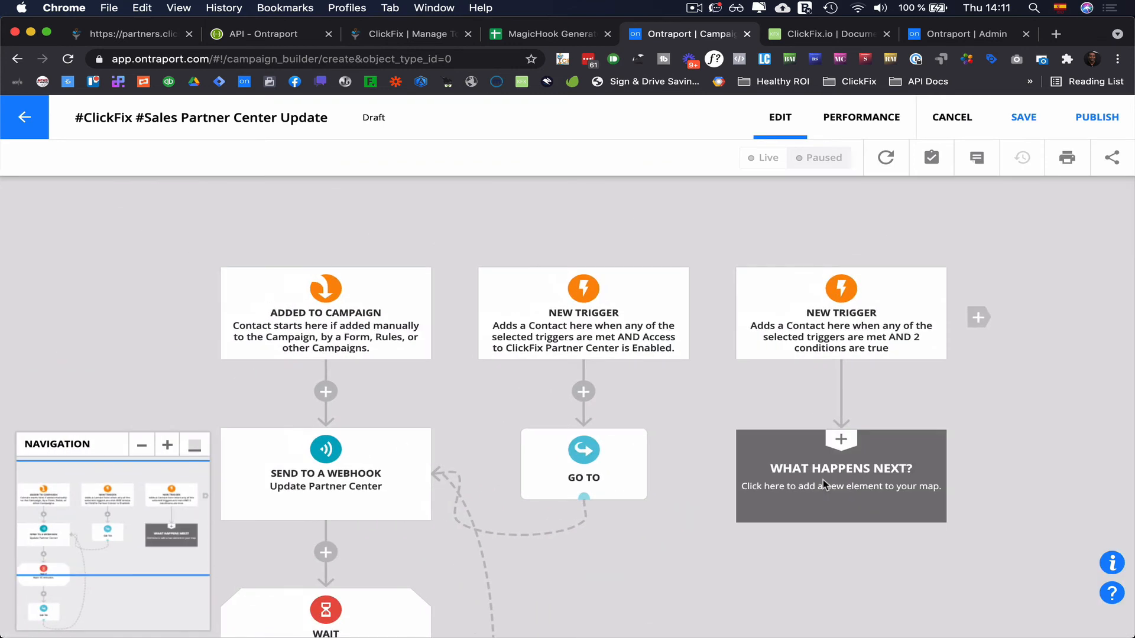
Add an End element below the copied trigger that removes contacts from the campaign when they reach it.
click(823, 480)
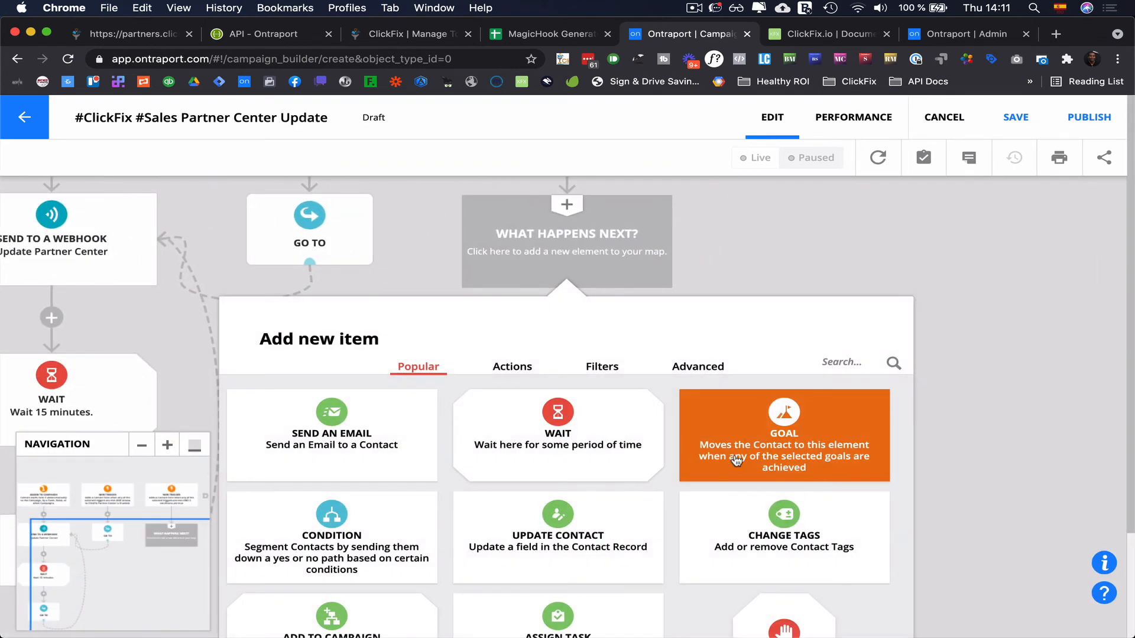
click(797, 609)
click(873, 481)
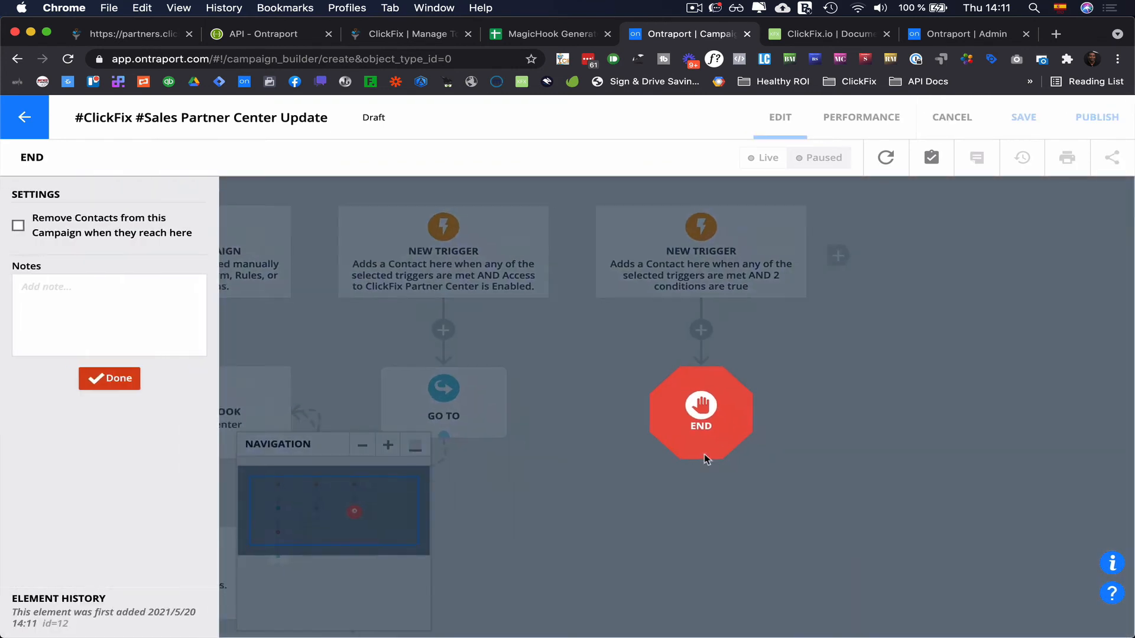
click(136, 235)
click(125, 373)
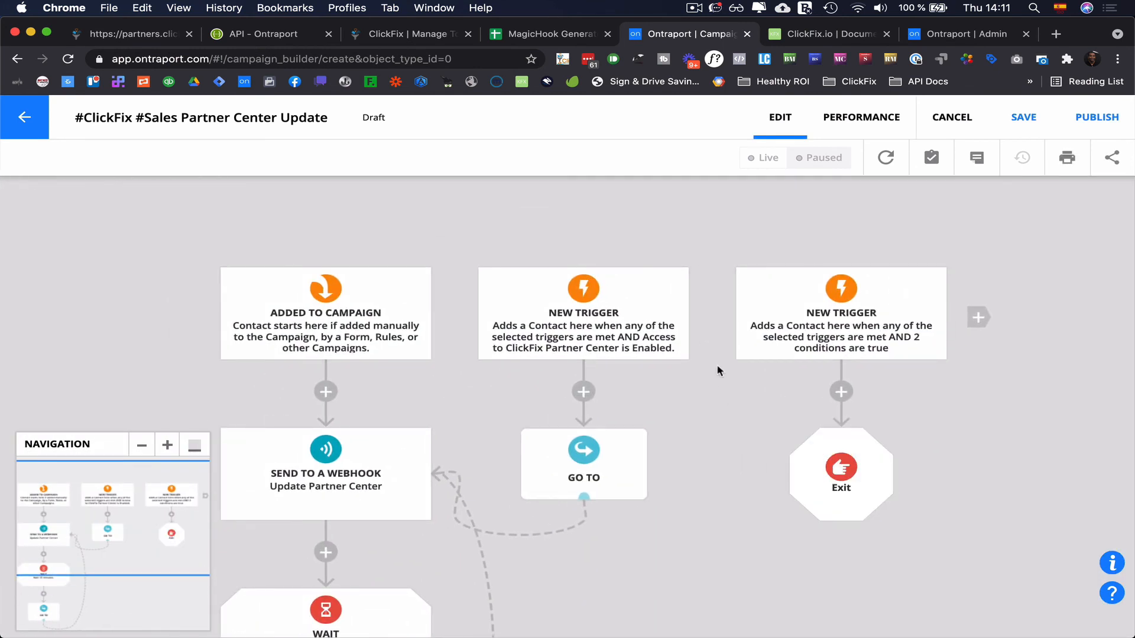
Save and publish the #ClickFix #Sales Partner Center Update campaign.
mouse_move(582, 319)
click(1095, 121)
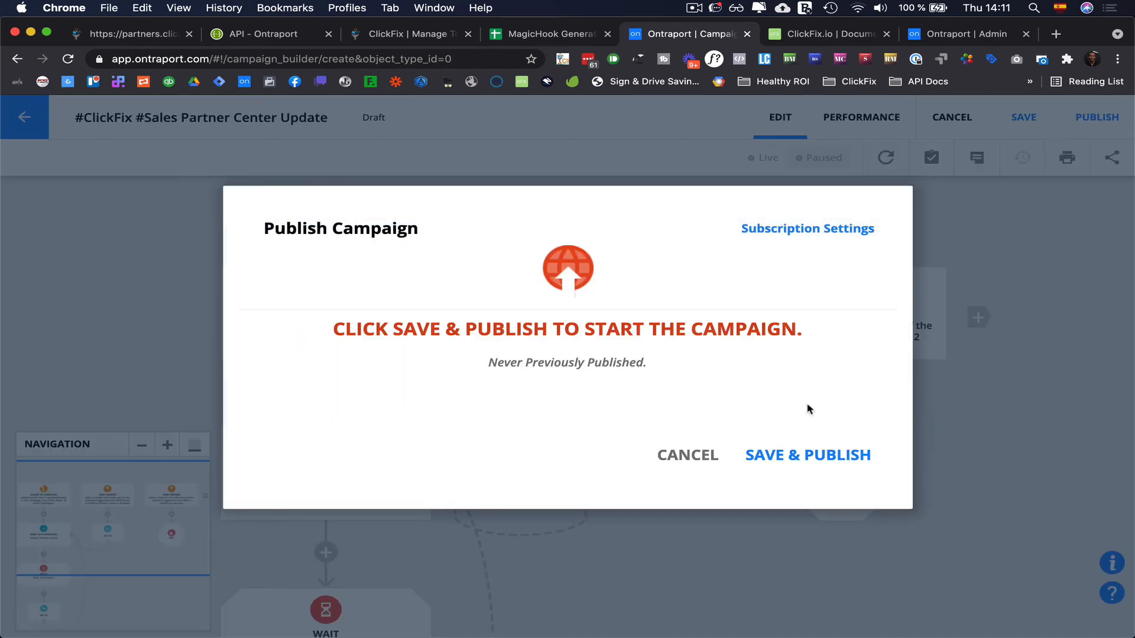
click(788, 453)
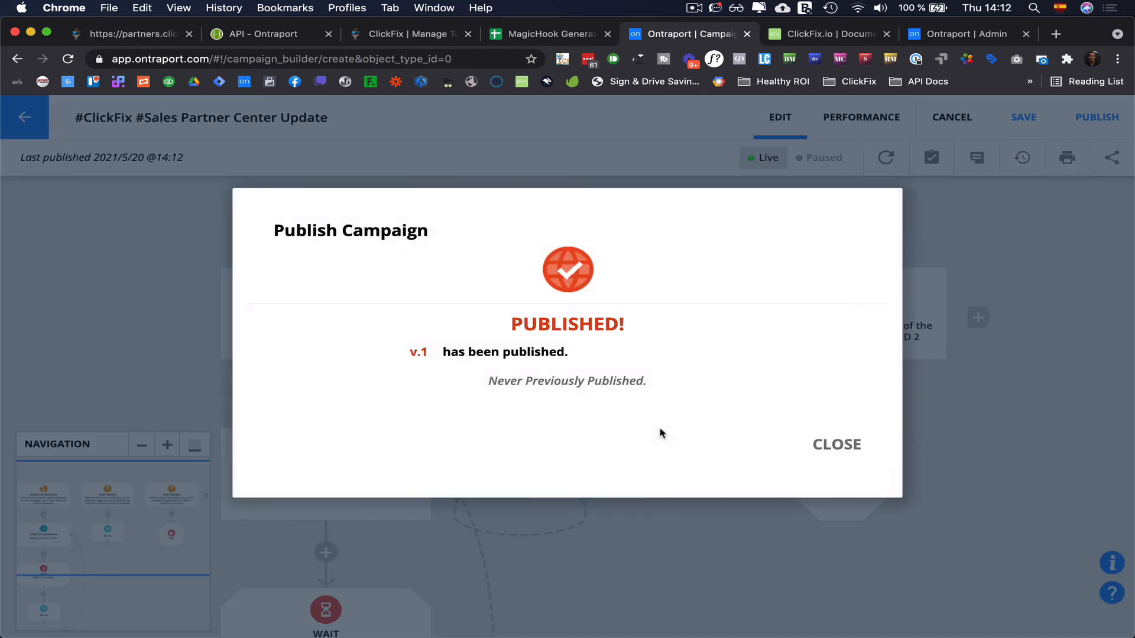
click(829, 453)
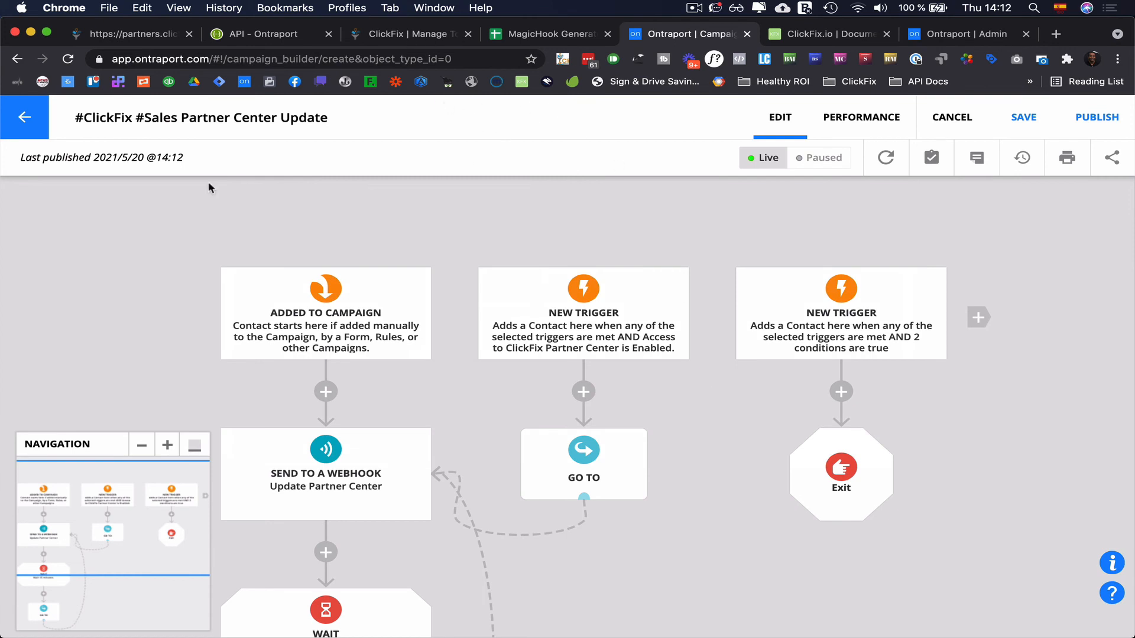
Leave the campaign builder and open the list of all contacts.
click(31, 124)
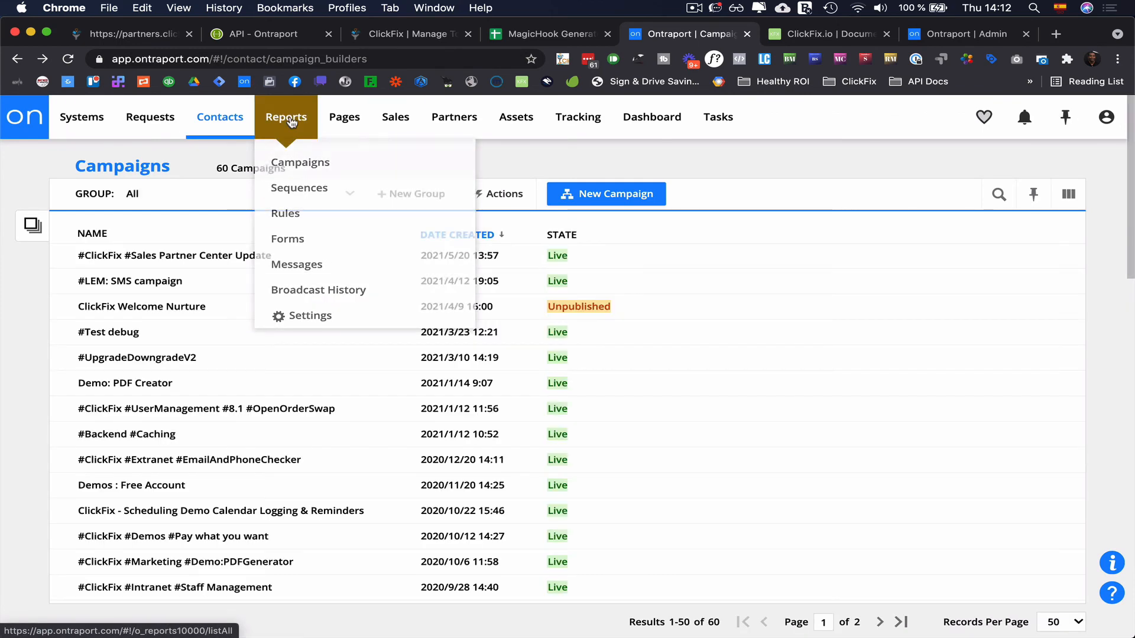
click(220, 117)
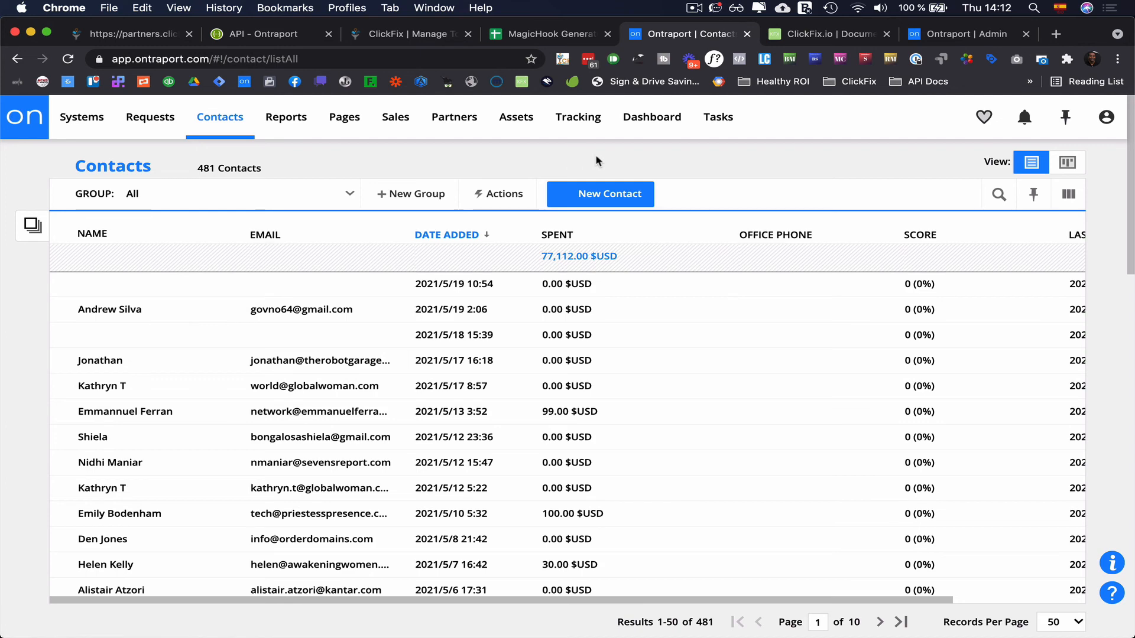
click(692, 8)
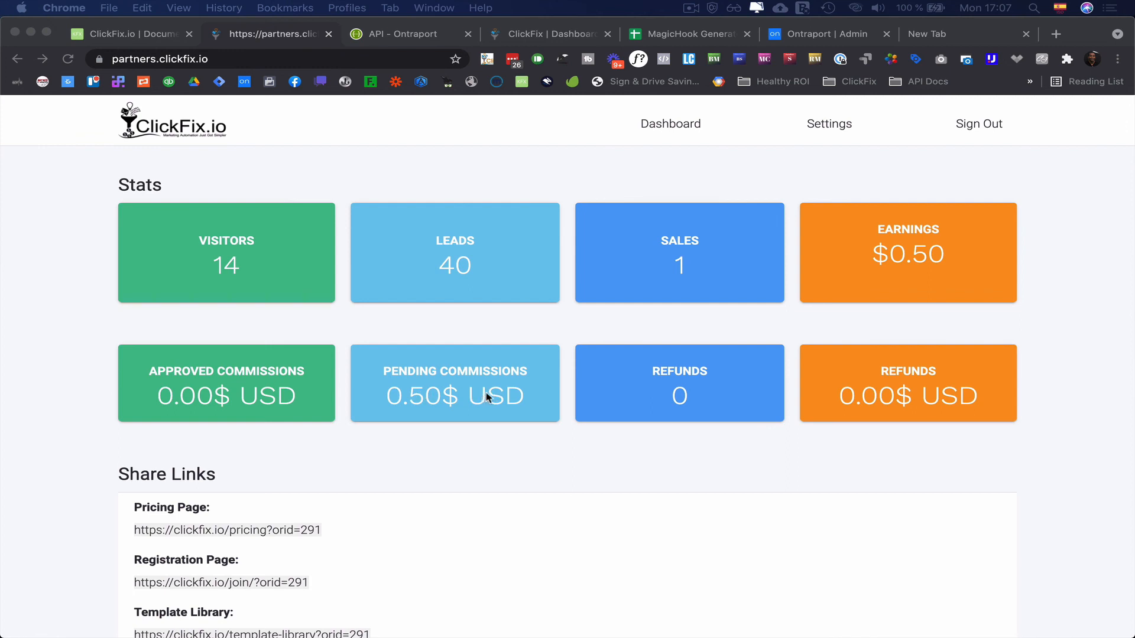
Check the pending commissions and earnings figures on the partner dashboard.
click(528, 400)
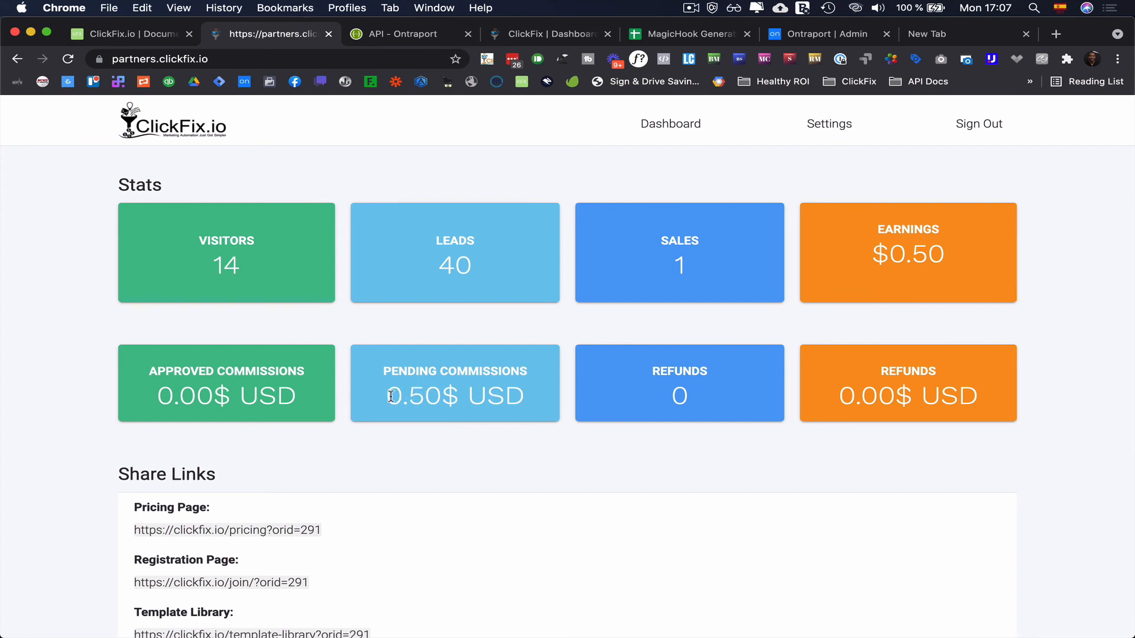
drag(387, 396, 507, 399)
drag(874, 252, 939, 255)
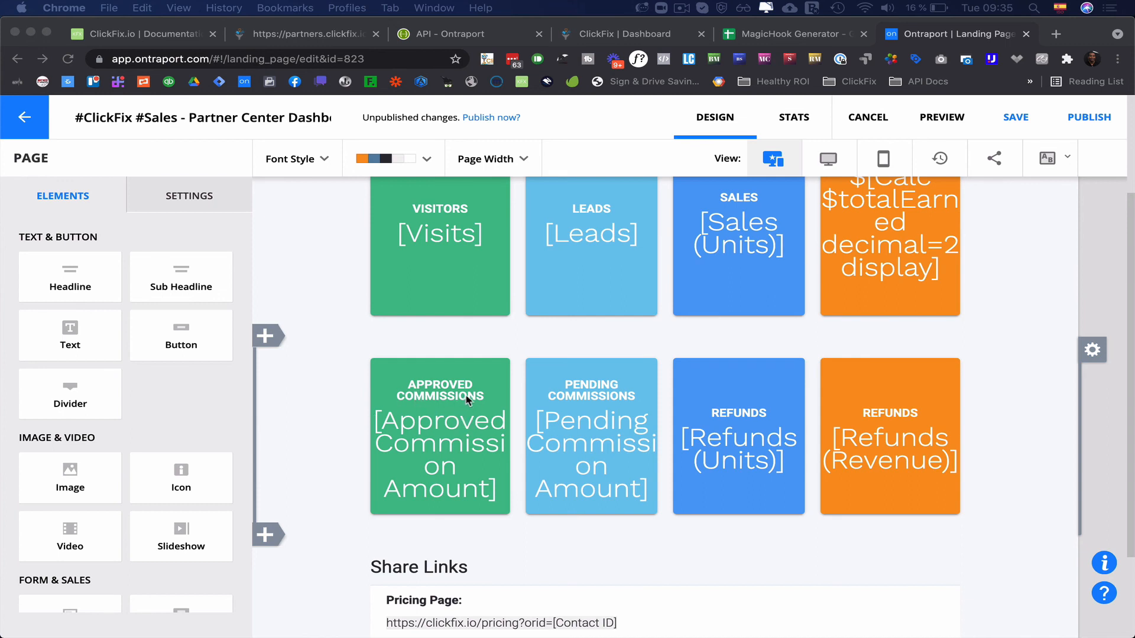
Review the Partner Center dashboard page's custom header code, focusing on the $approved variable definition.
click(185, 195)
click(184, 195)
click(147, 349)
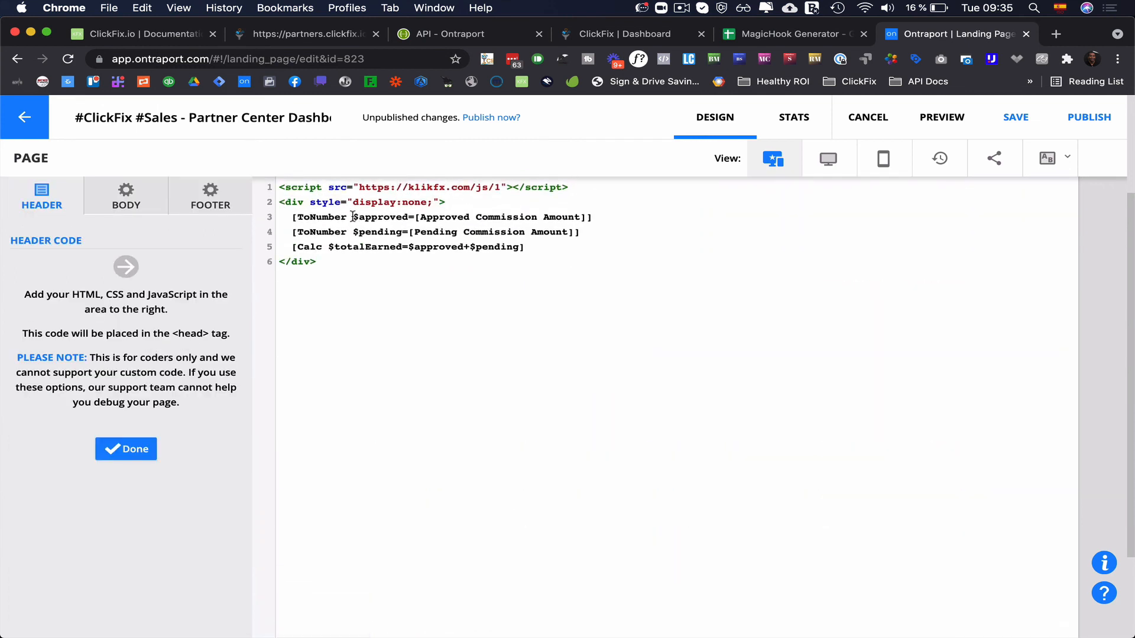
drag(353, 217, 408, 218)
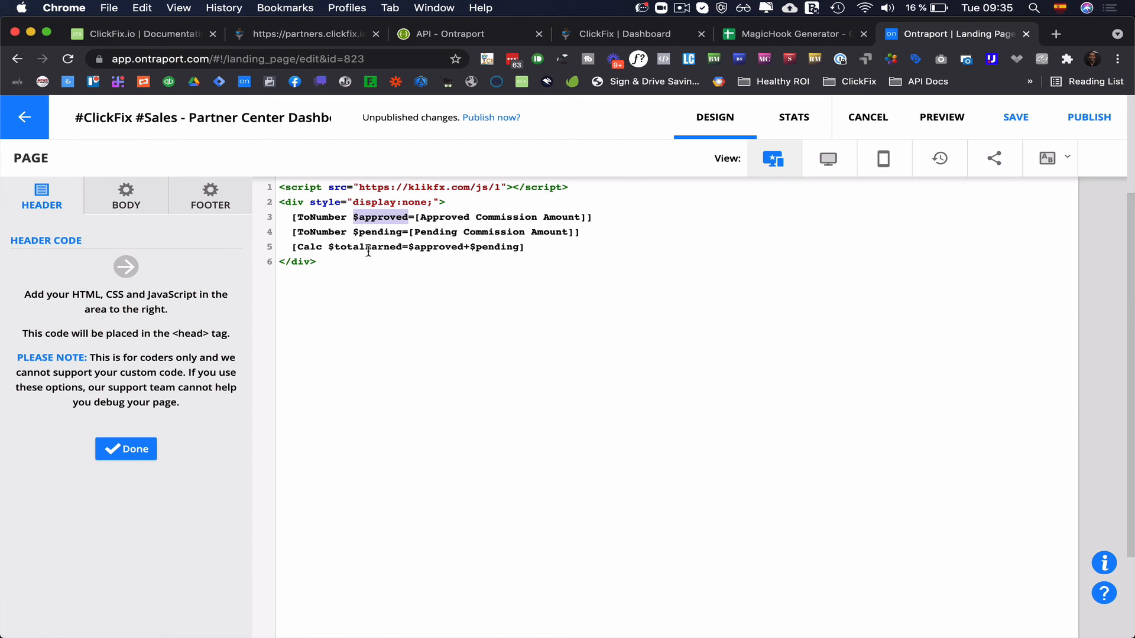
click(126, 450)
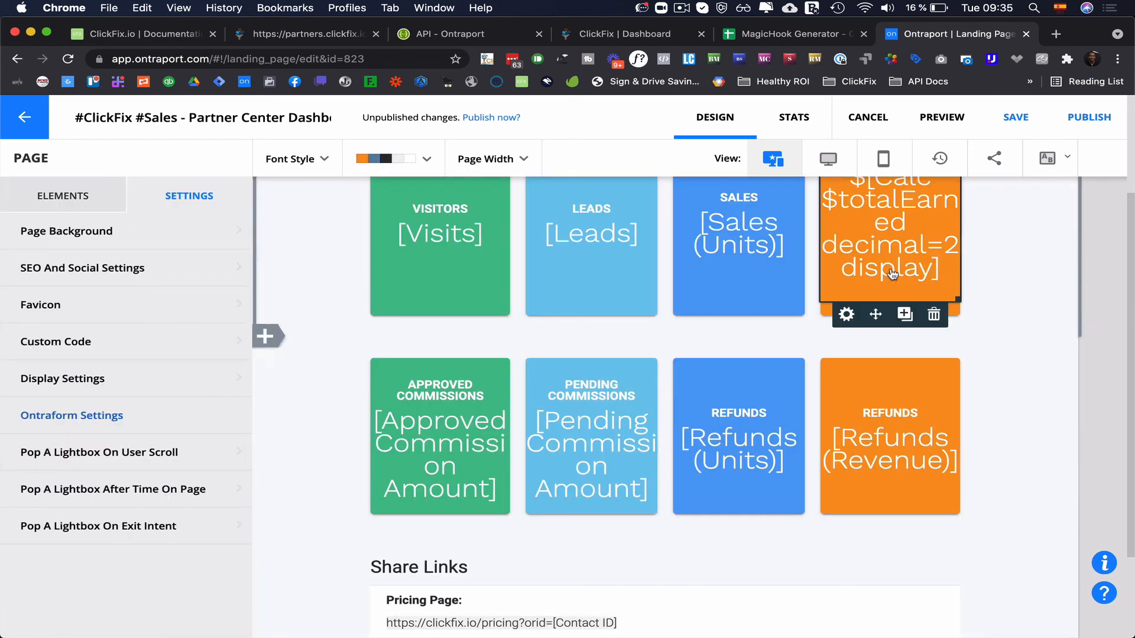
Duplicate the amount text in the Approved Commissions tile and replace the copy's content with "$[Calc $approved decimal=2 display]".
scroll(892, 274, up, 1)
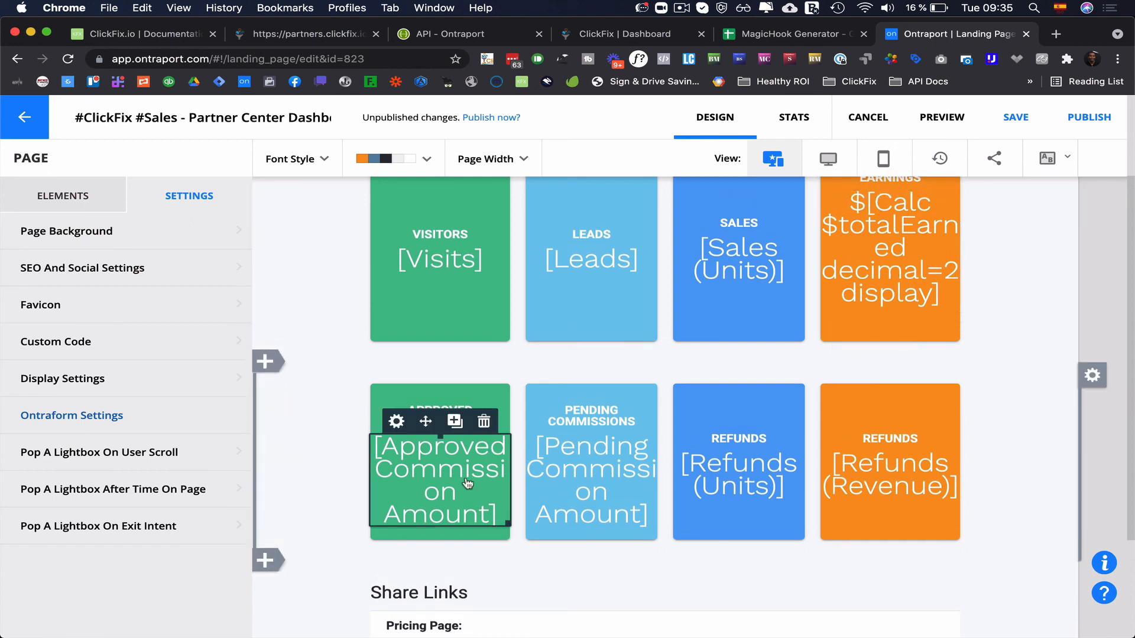
click(453, 421)
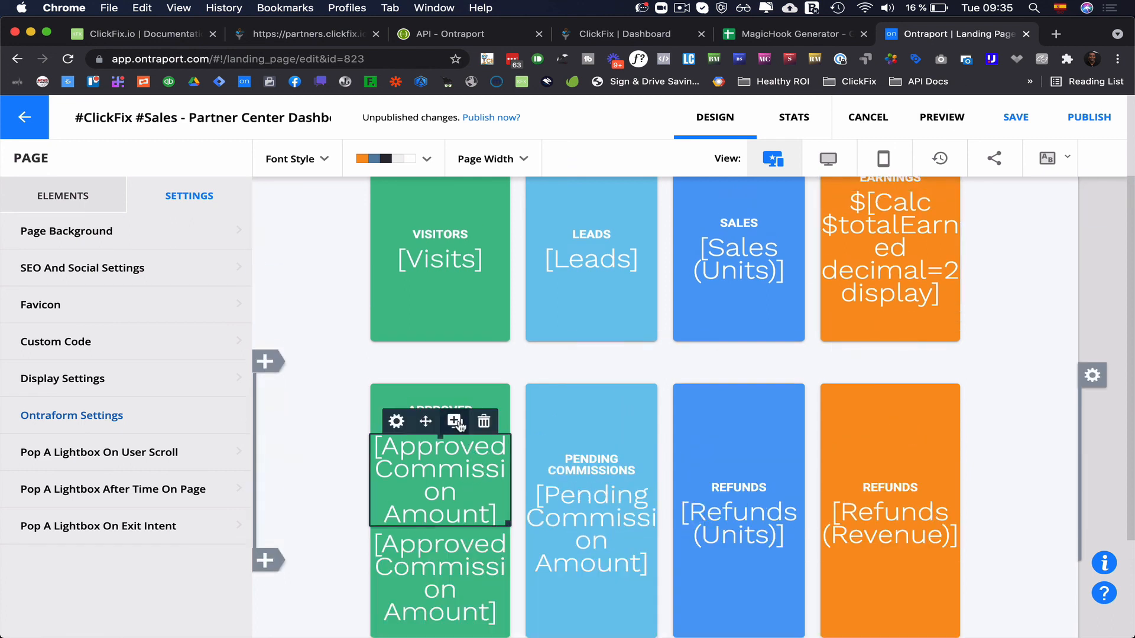
double_click(451, 579)
key(BackSpace)
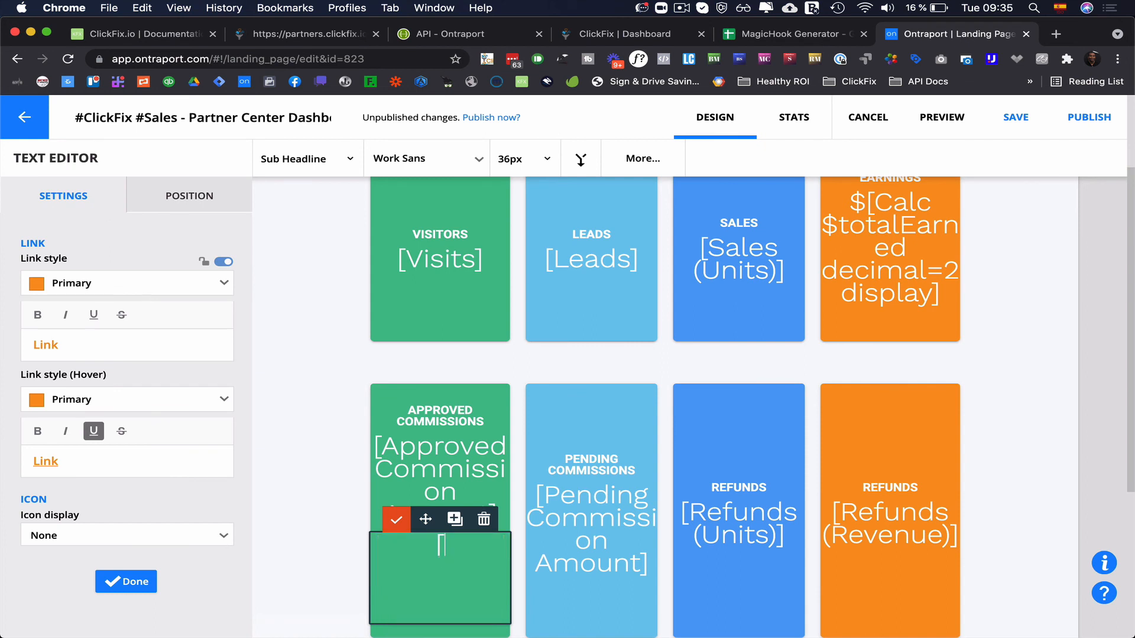
text([)
text($)
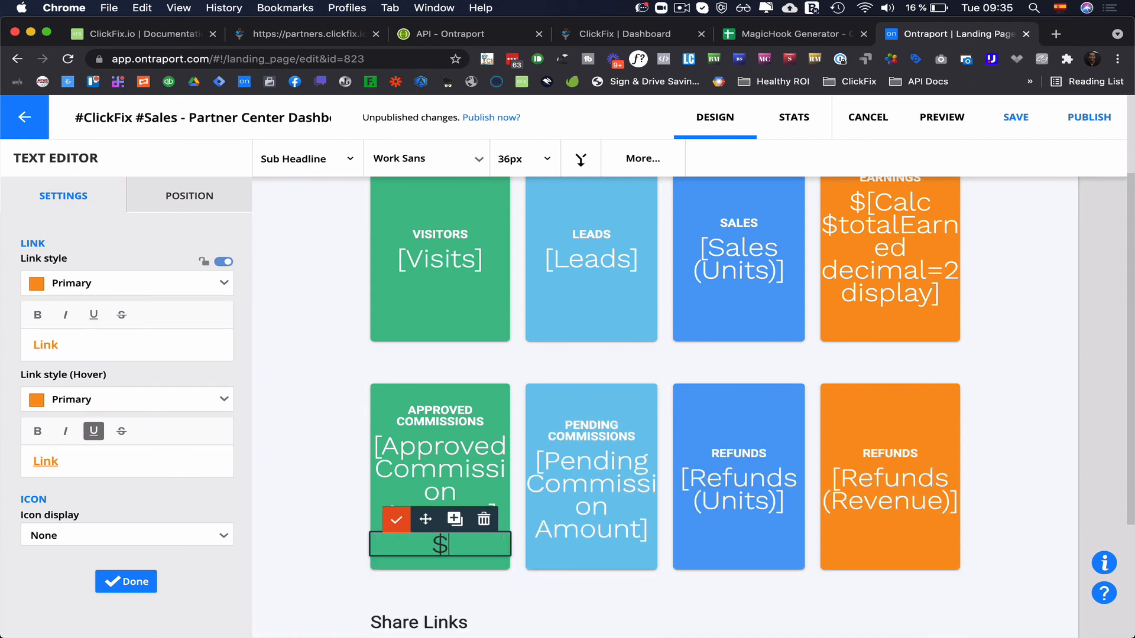
text([Calc)
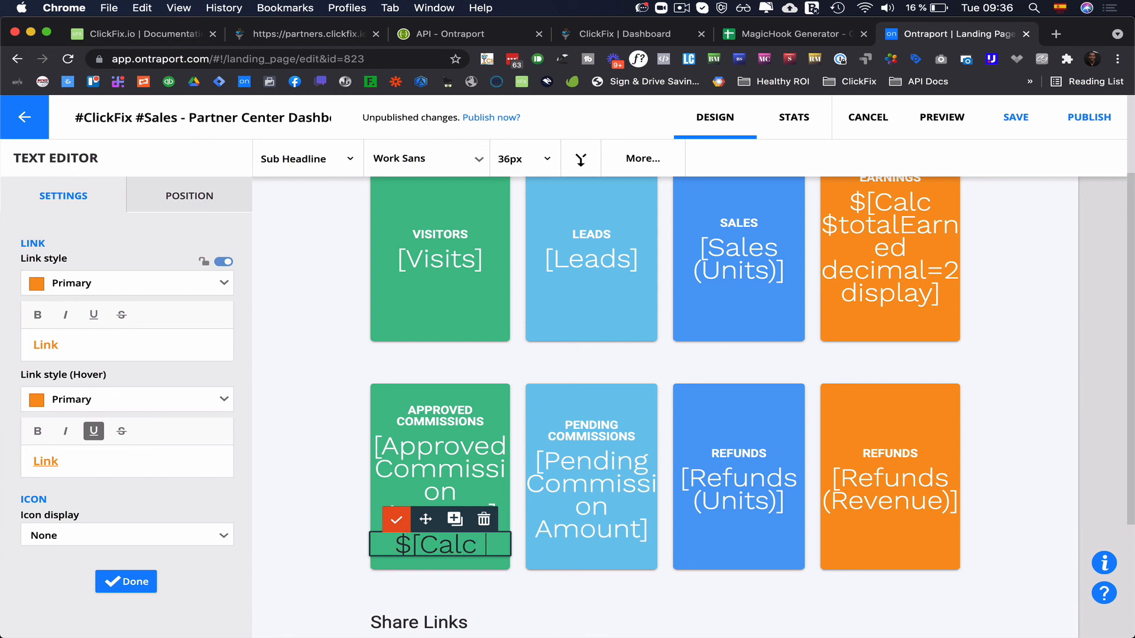
text( $)
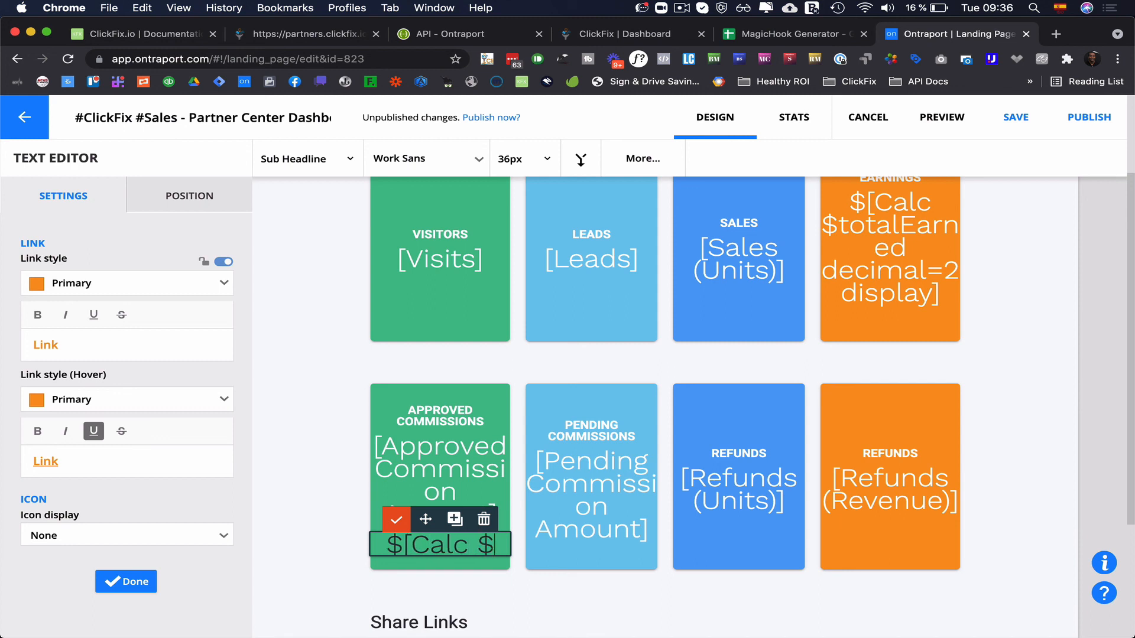
text(approved)
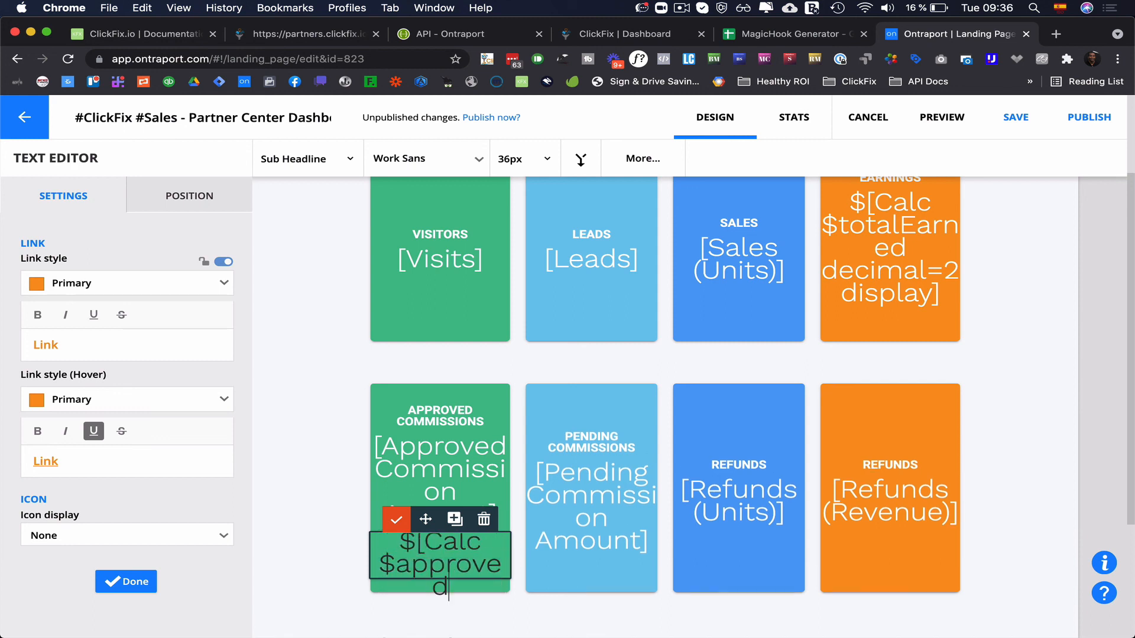
text( de)
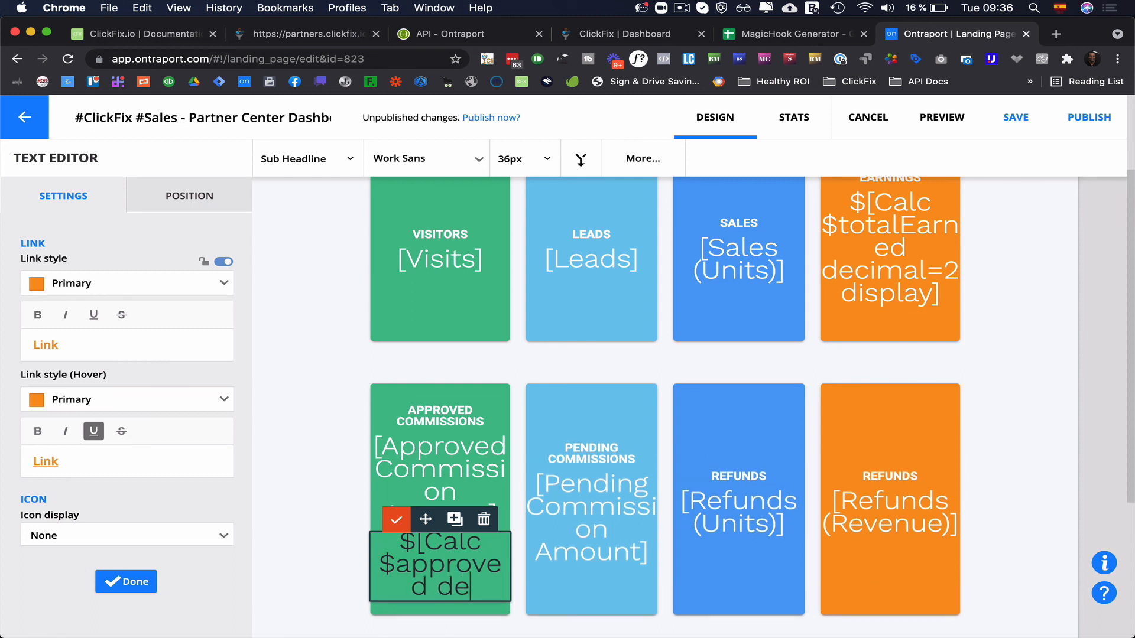
text(cimal=2)
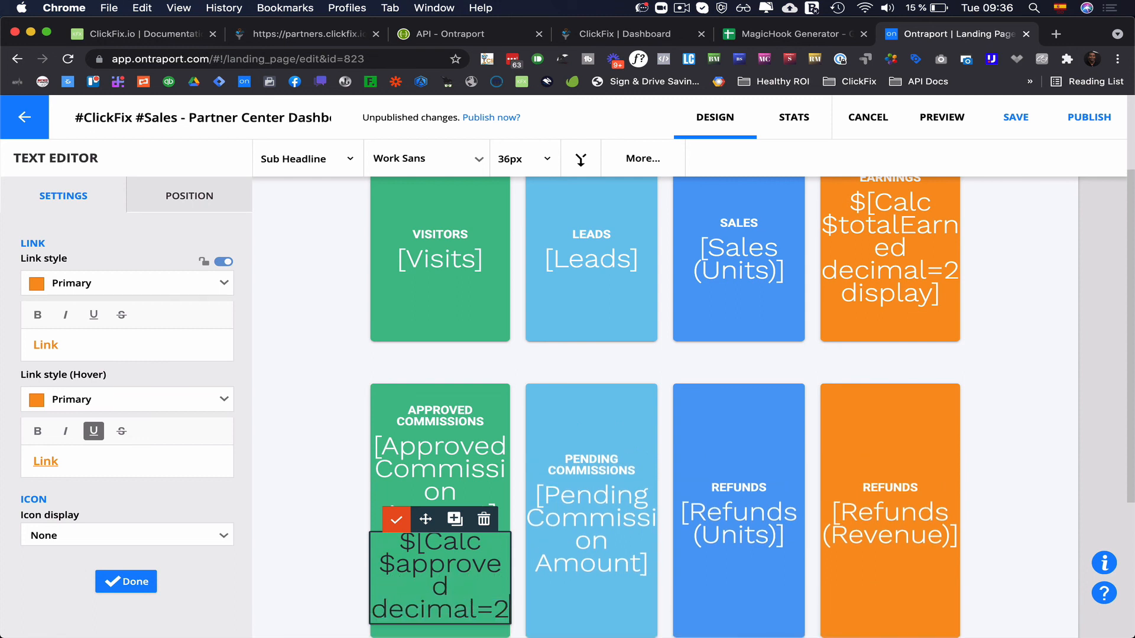
text( dispa)
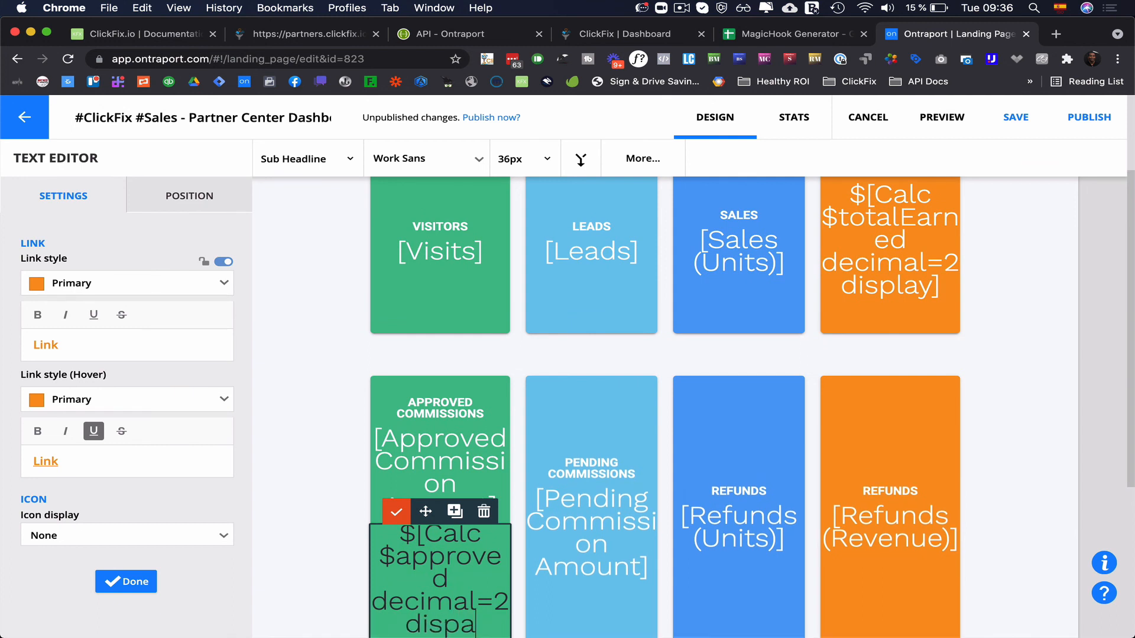
key(BackSpace)
text(lay])
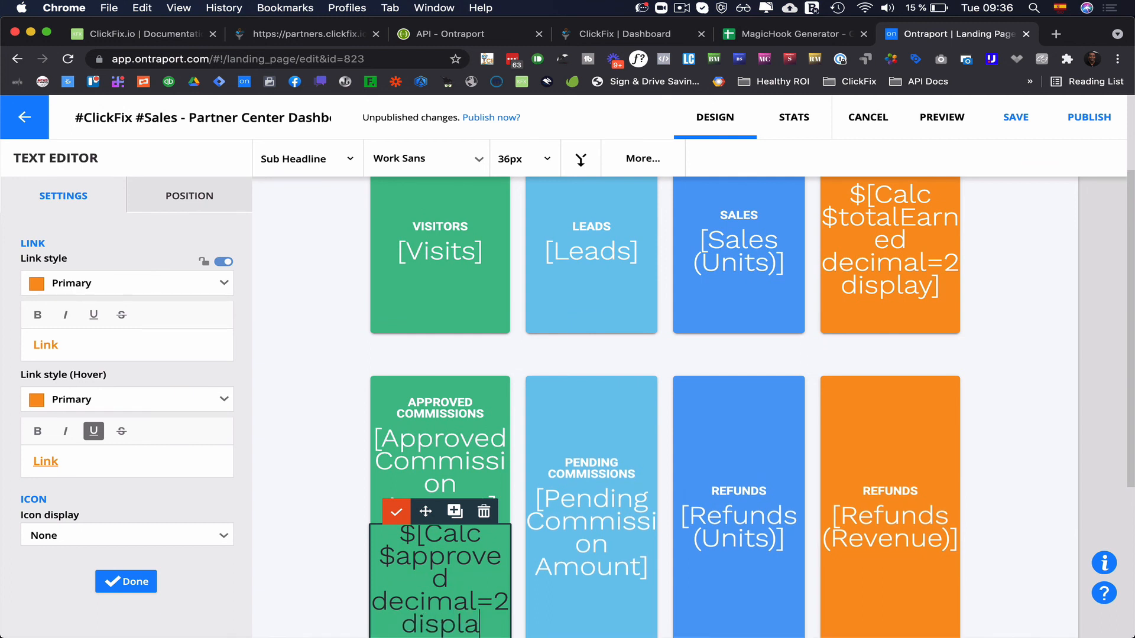
Set the text colour of the whole $approved calculation to White and finish editing that text block.
triple_click(422, 584)
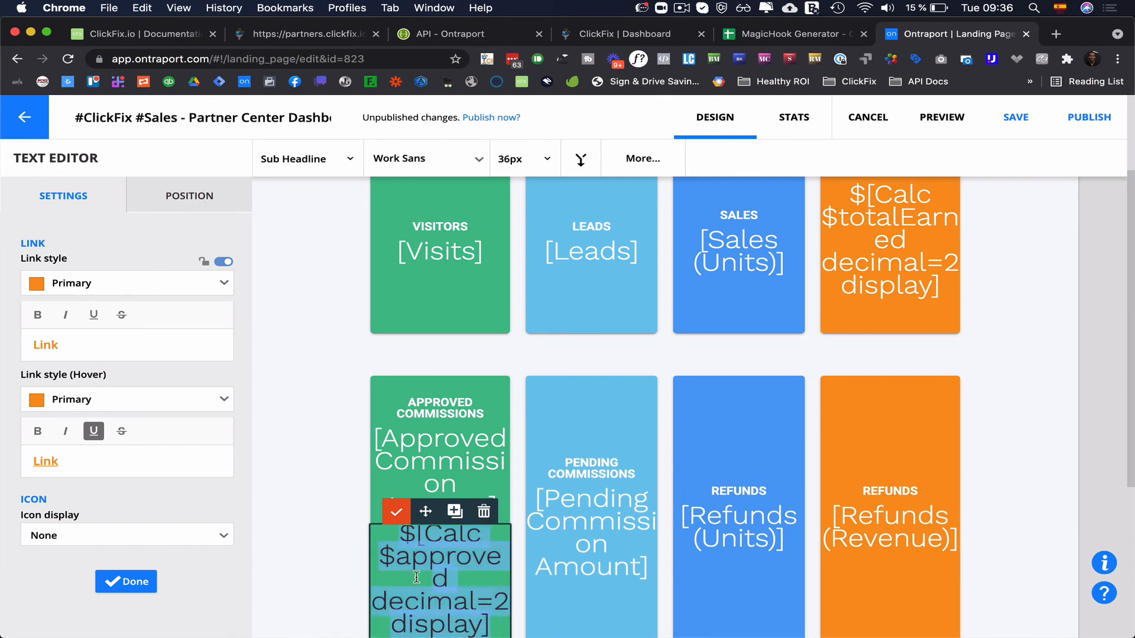
click(300, 199)
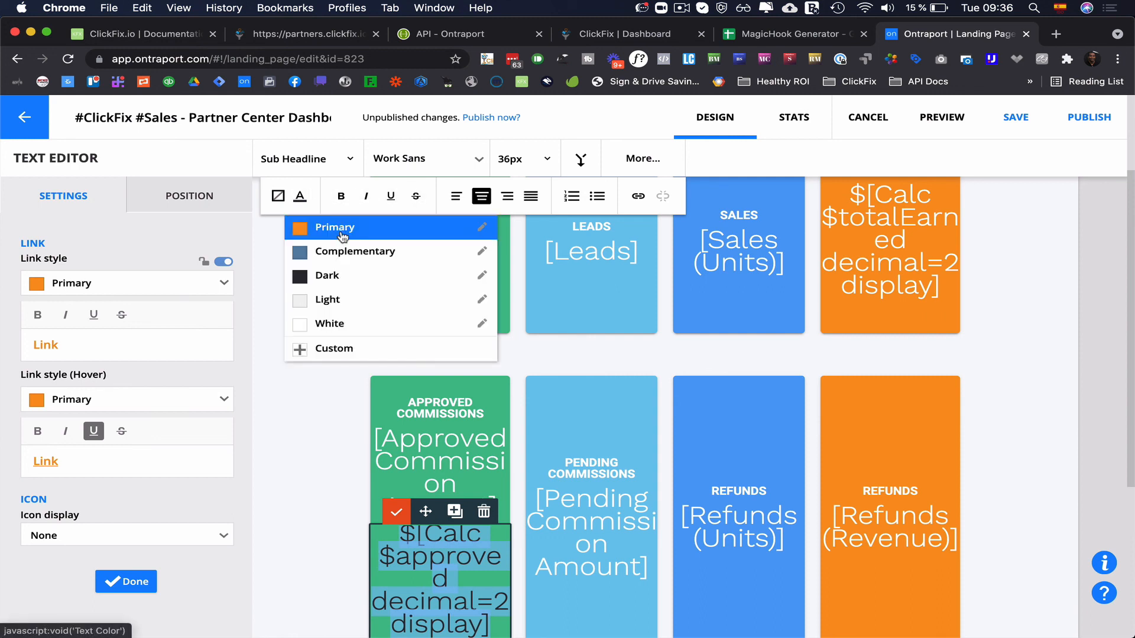
click(342, 321)
click(397, 512)
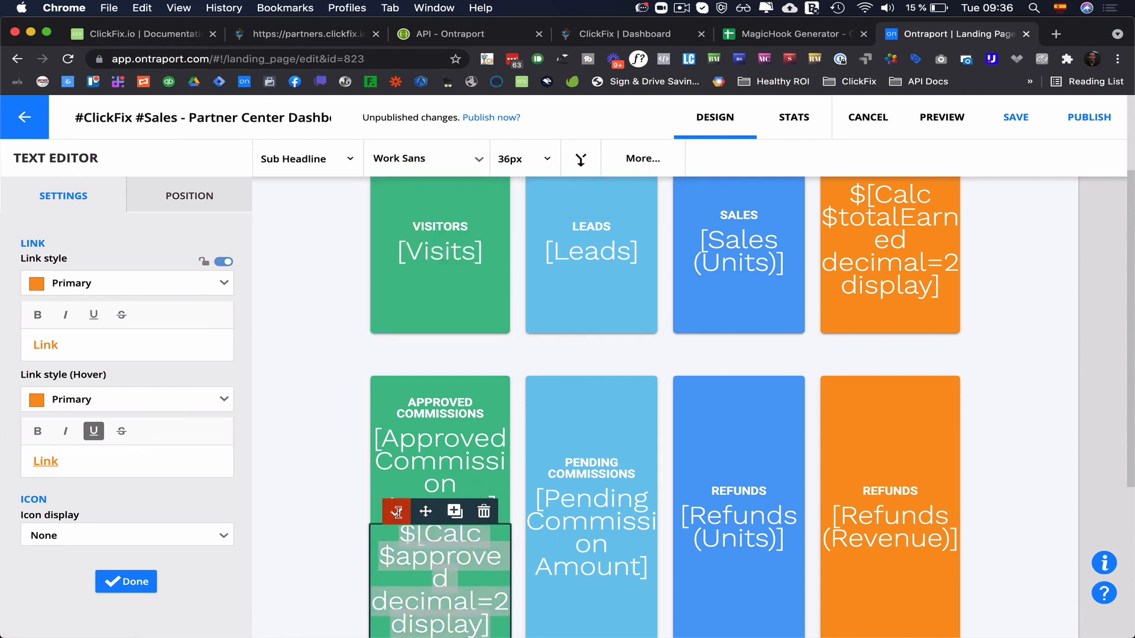
Duplicate the amount text in the Pending Commissions tile and replace the copy's content with "$[Calc $pending decimal=2 display]".
scroll(617, 449, down, 3)
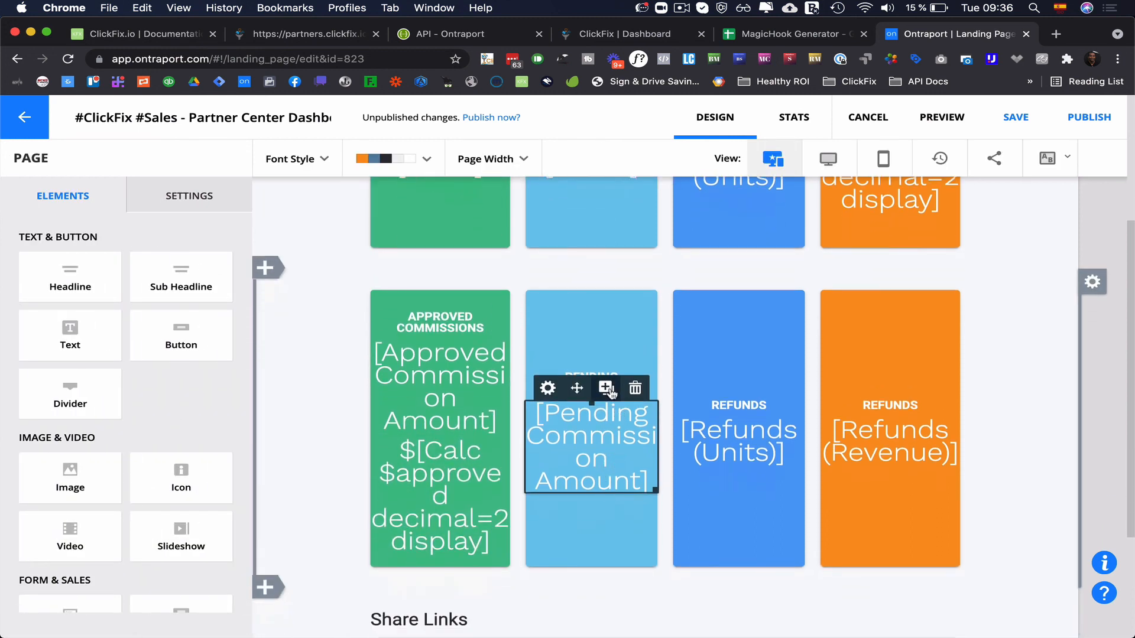
click(606, 388)
click(594, 509)
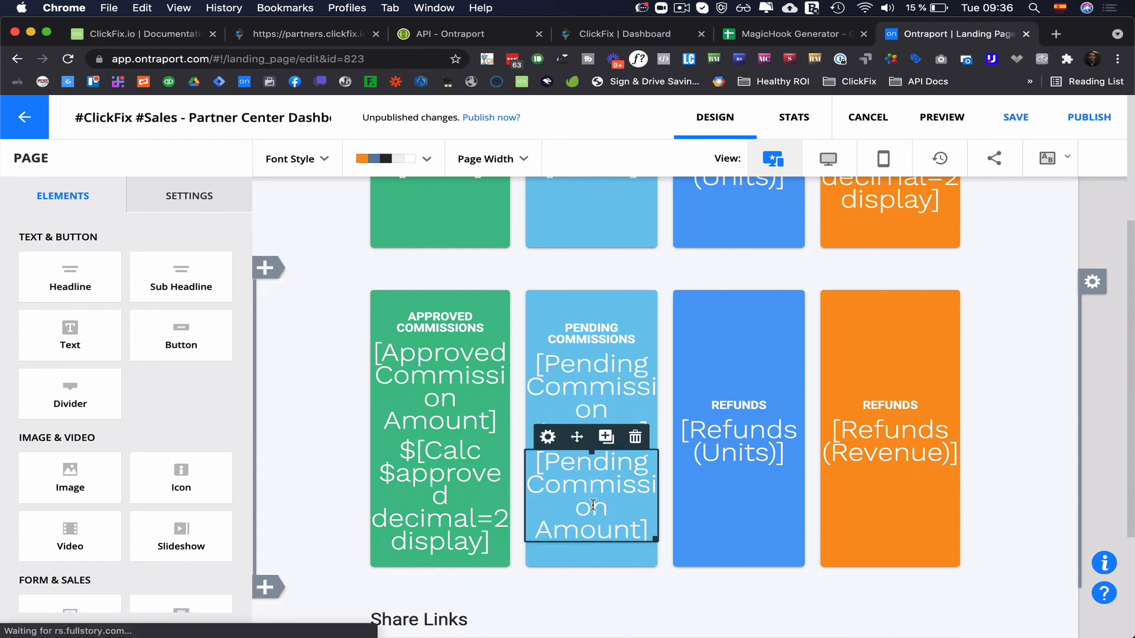
key(ctrl+a)
text($)
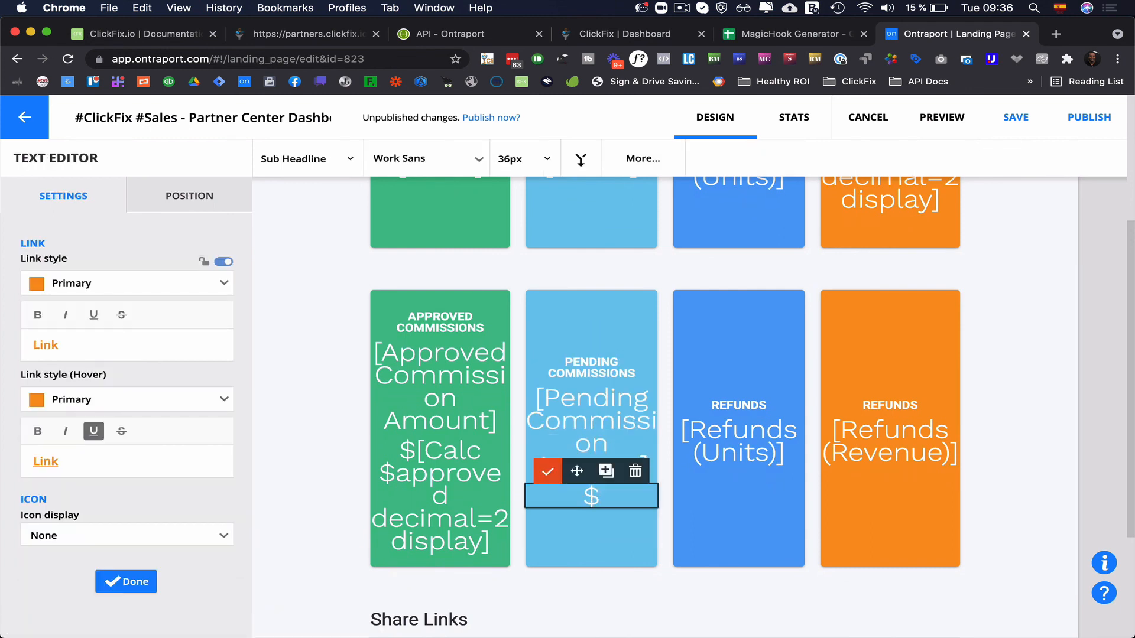
text([Cal)
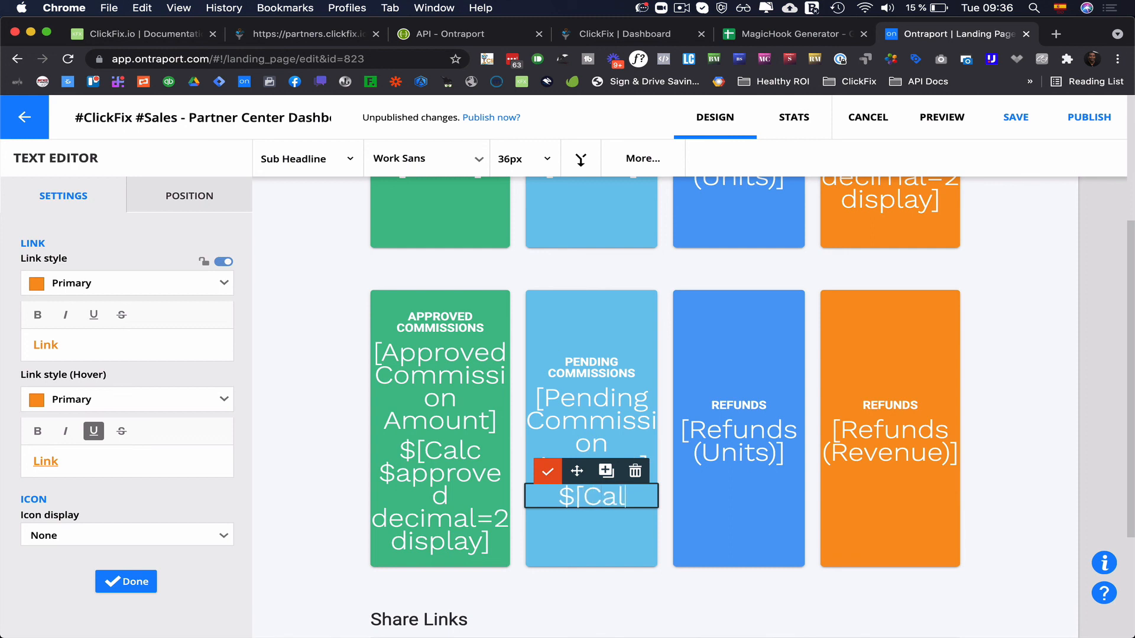
text(c $a)
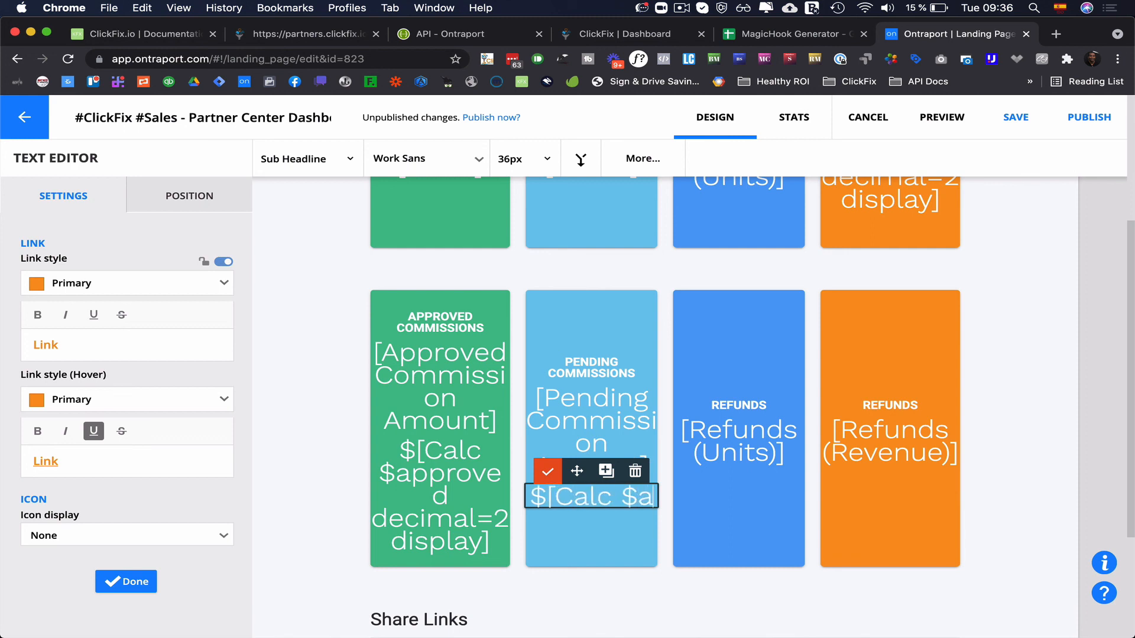
key(BackSpace)
text(ped)
key(BackSpace)
text(nding)
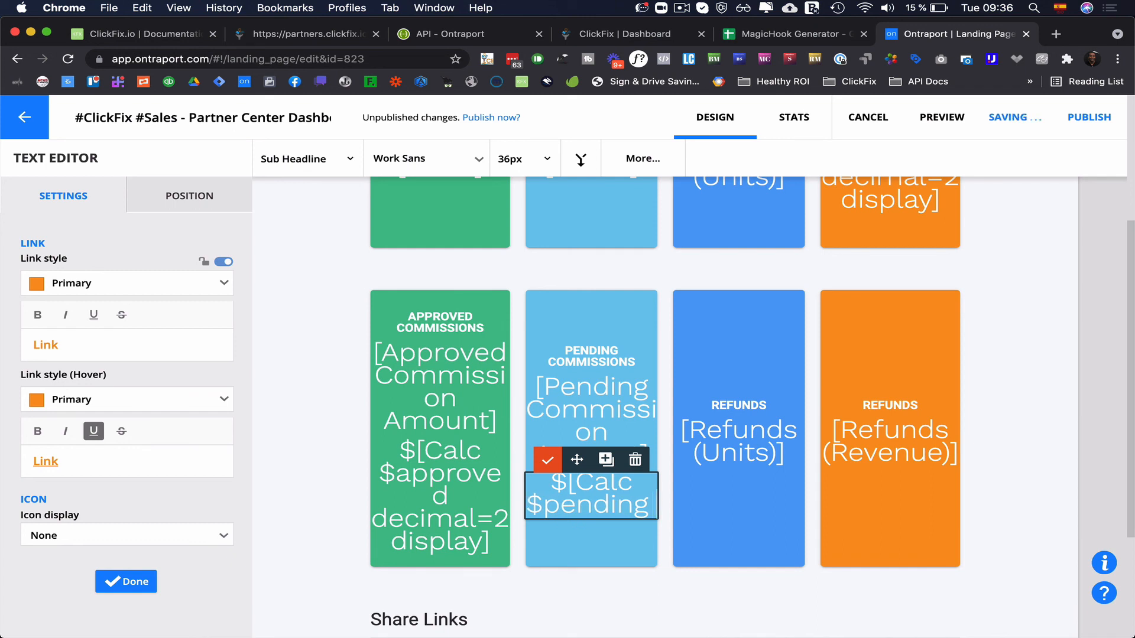
text( decim)
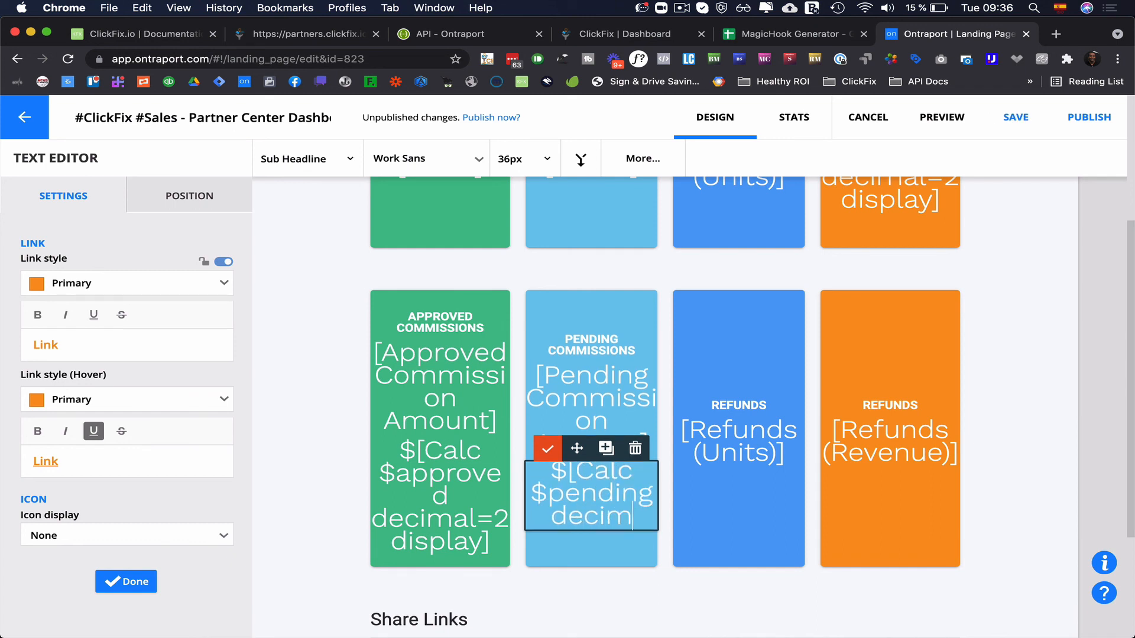
text(al)
text(=2)
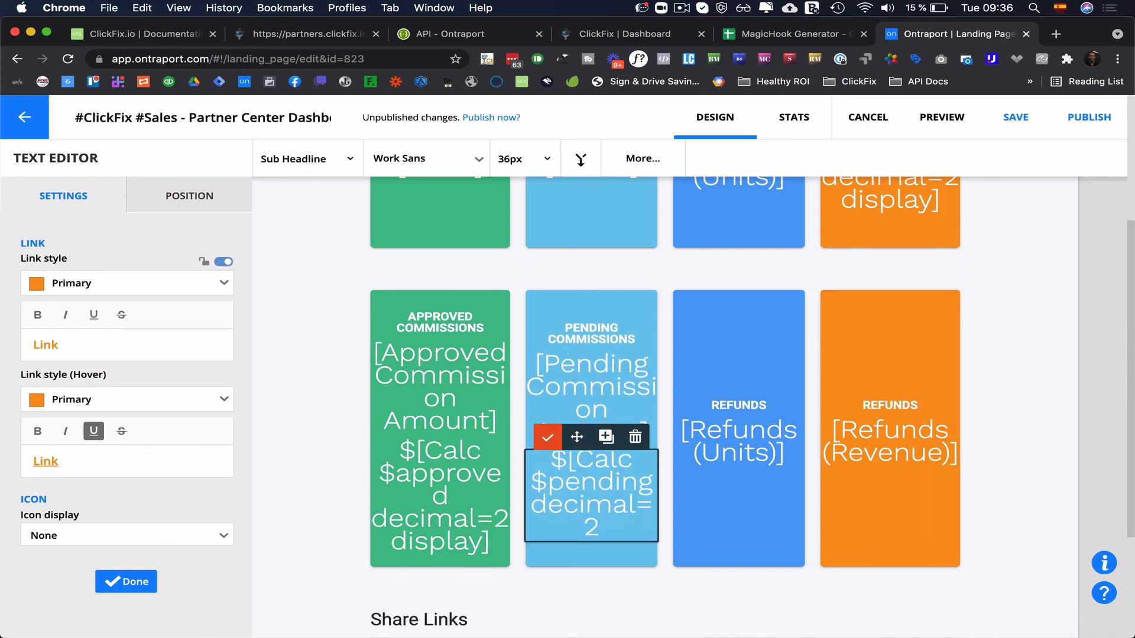
text( display])
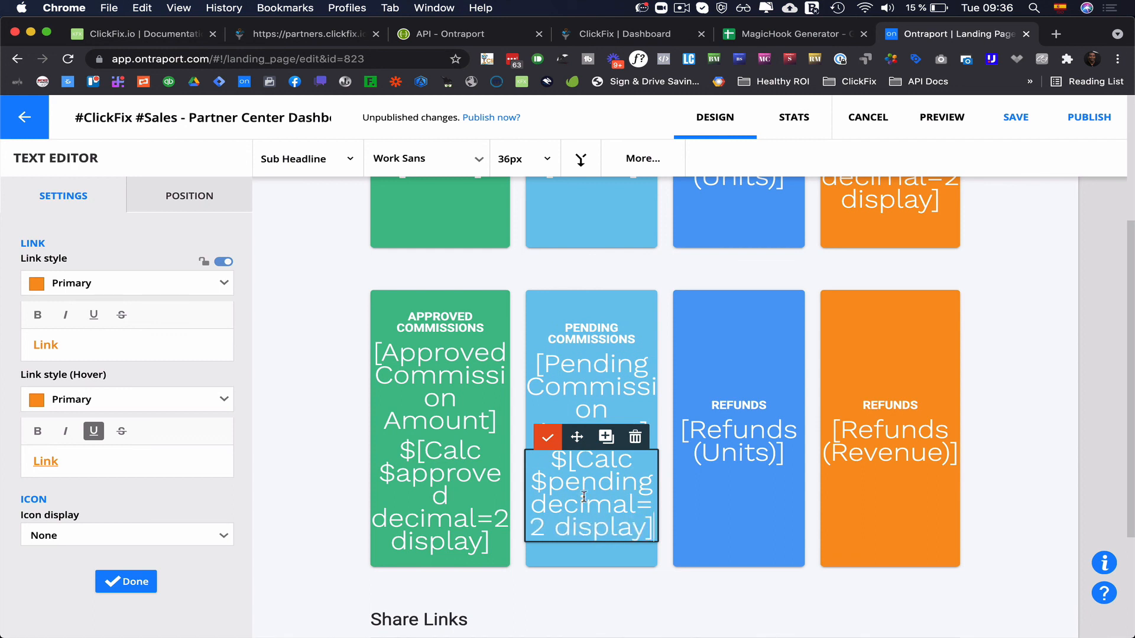
click(548, 438)
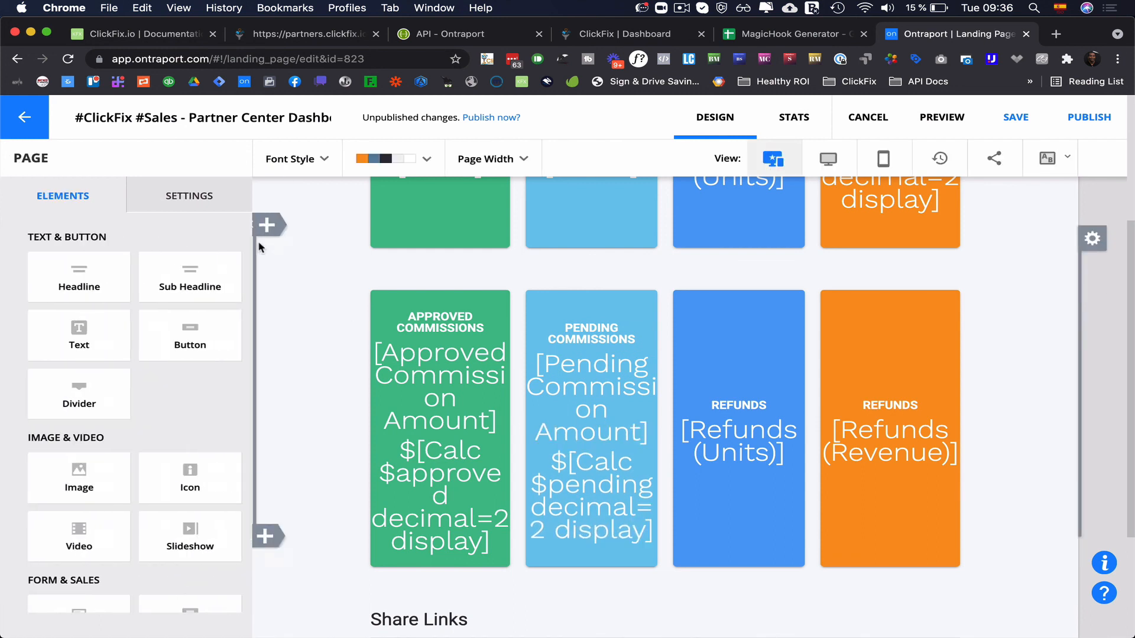
Review the $approved and $pending definitions in the page's custom header code, then return to the page design.
click(216, 199)
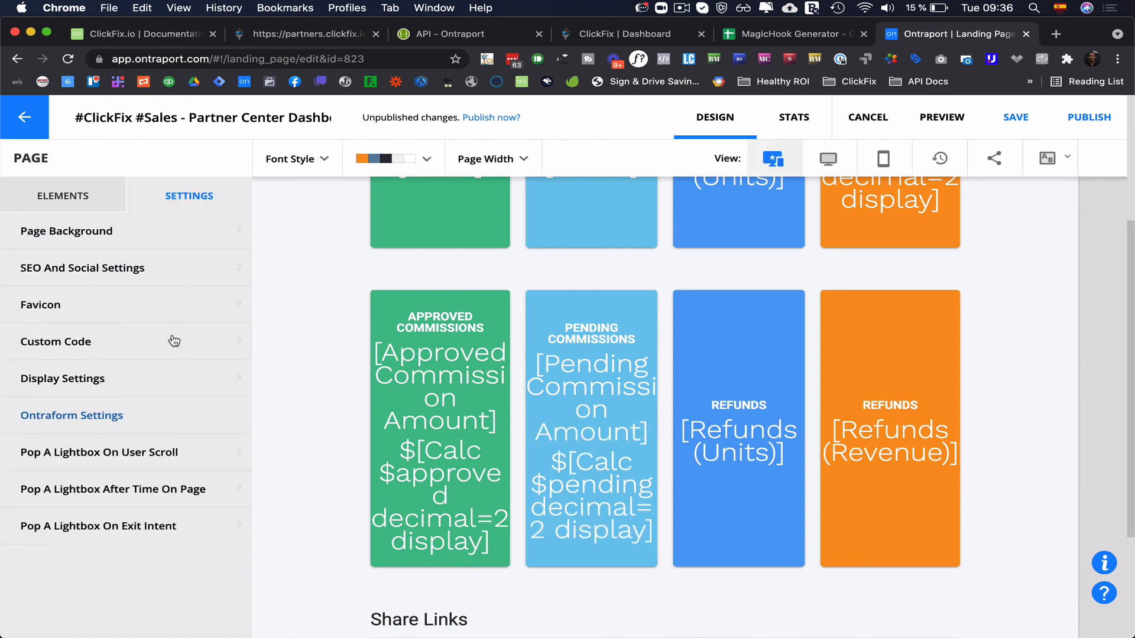
click(131, 347)
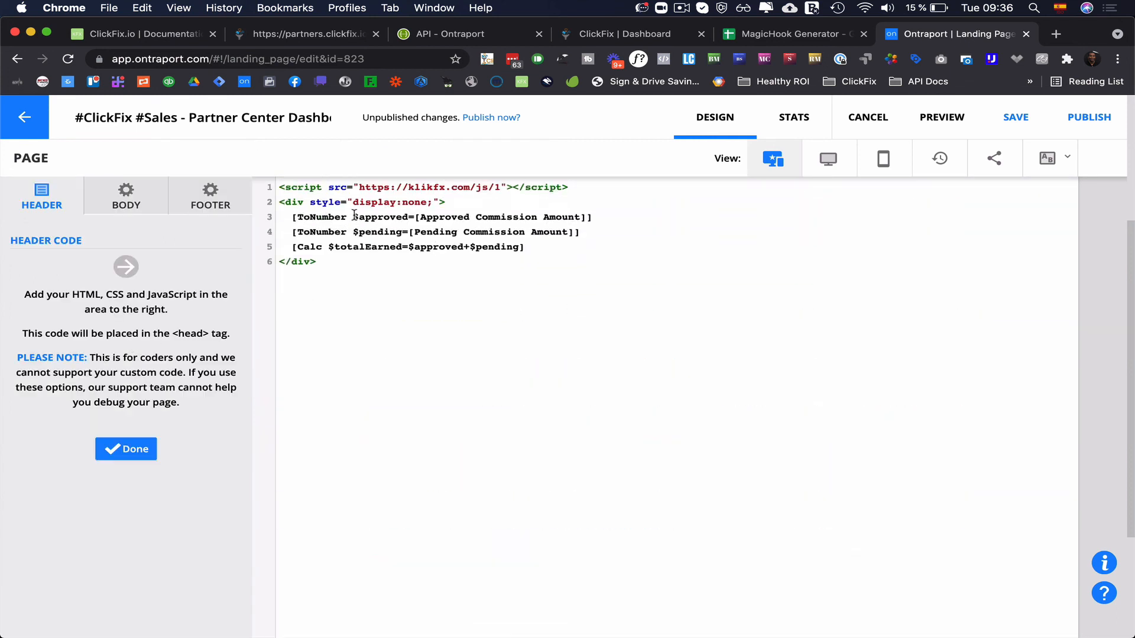
drag(354, 215, 585, 214)
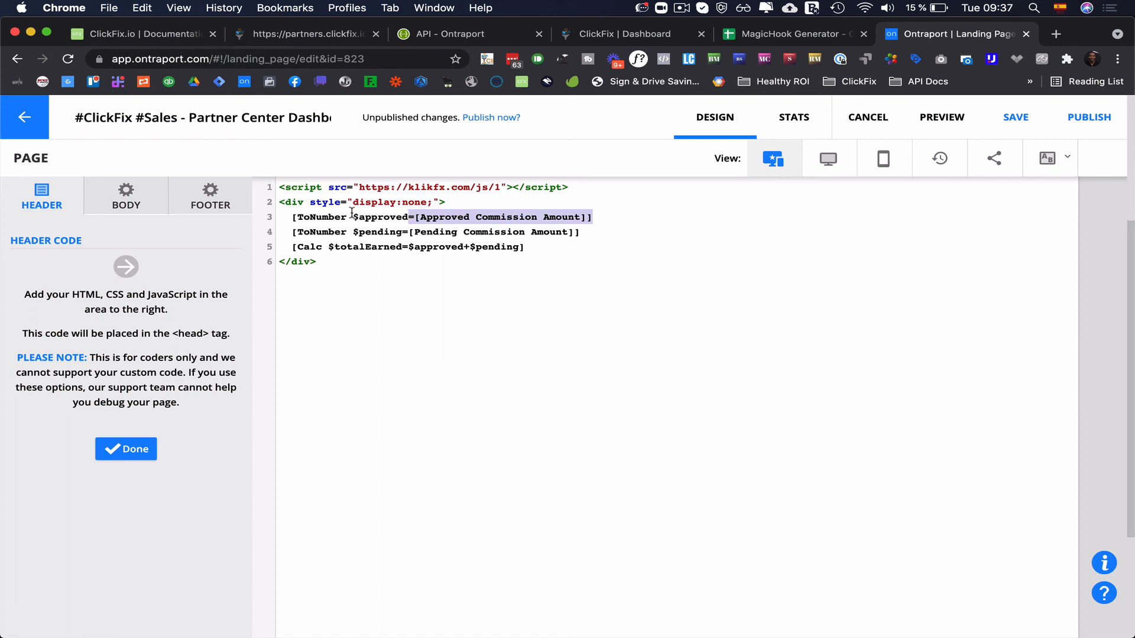
drag(353, 213, 406, 212)
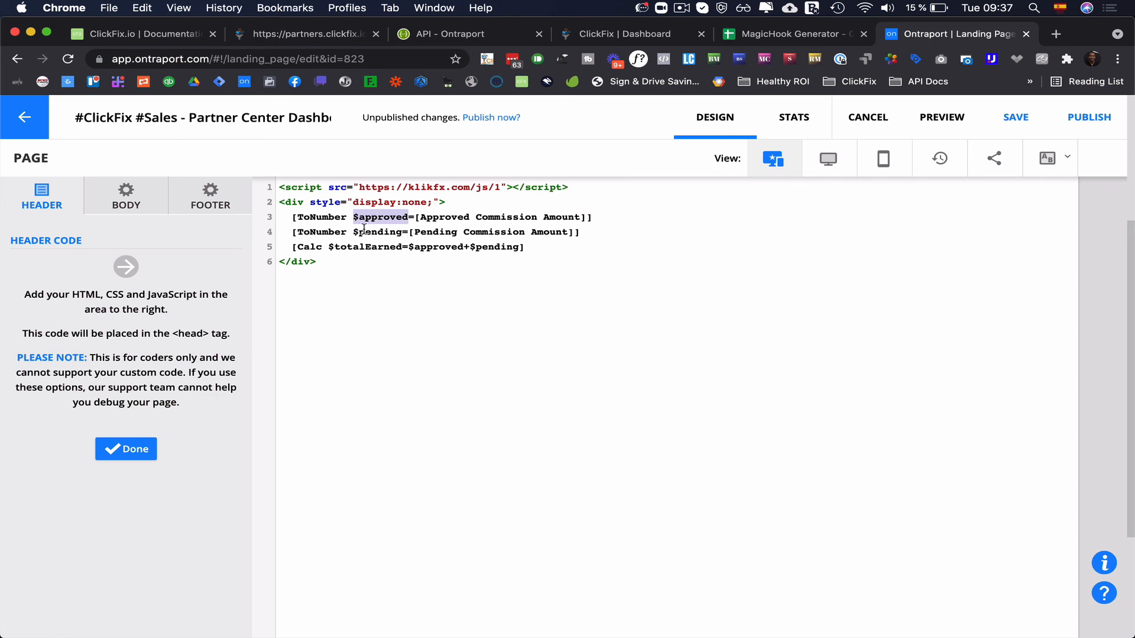
drag(352, 233, 402, 236)
click(139, 452)
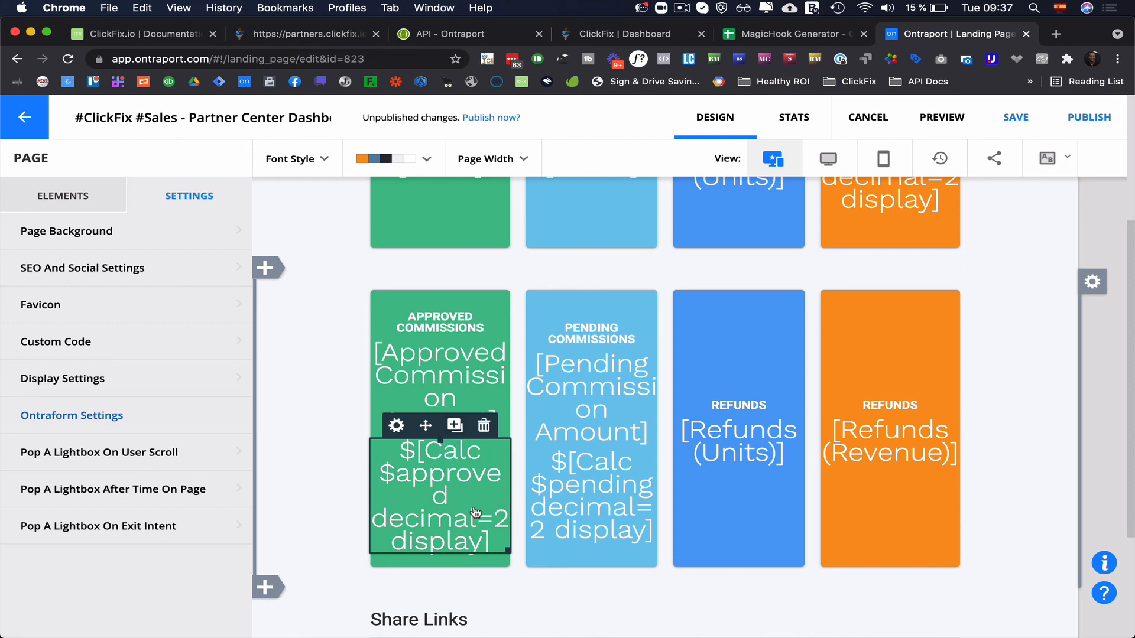
Save and publish the Partner Center dashboard page, then close the publishing dialog.
click(577, 530)
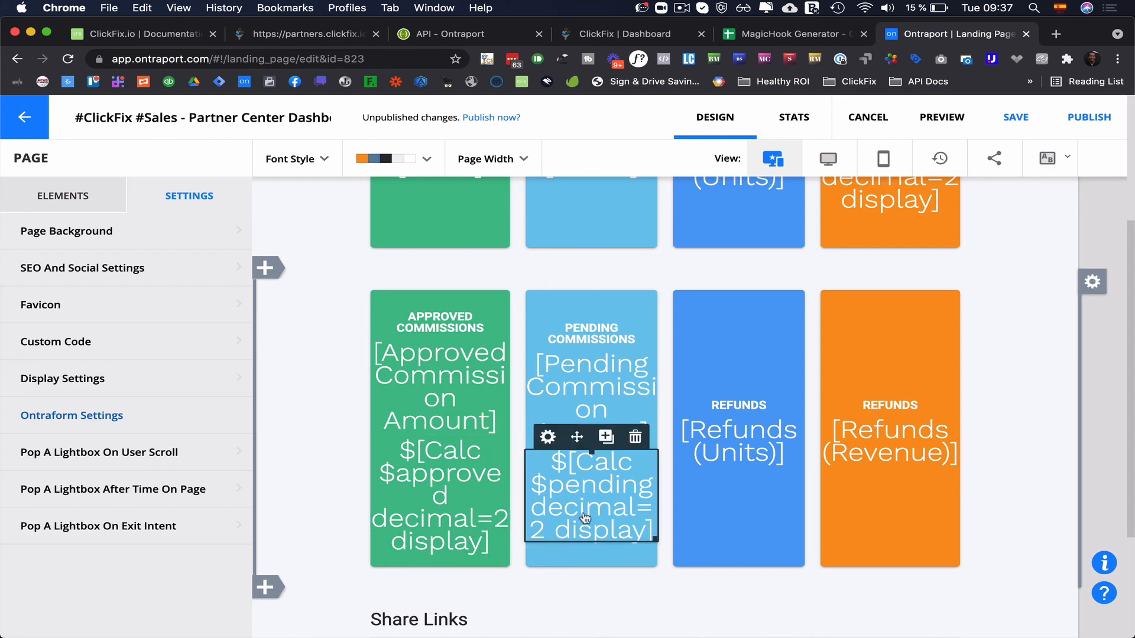
click(1098, 115)
click(812, 551)
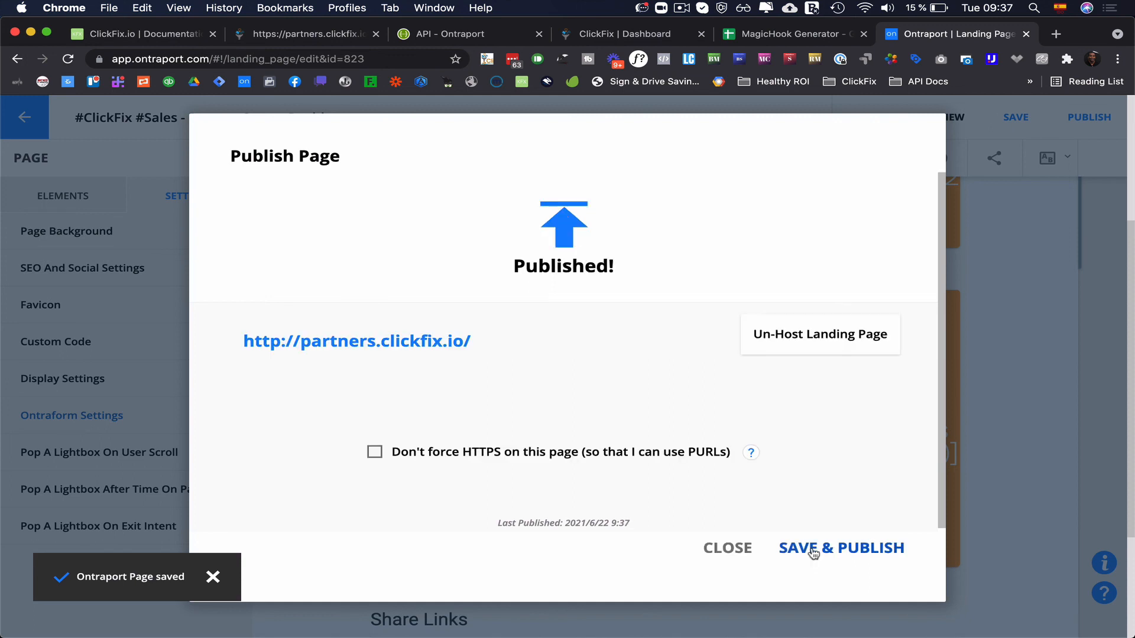
click(727, 549)
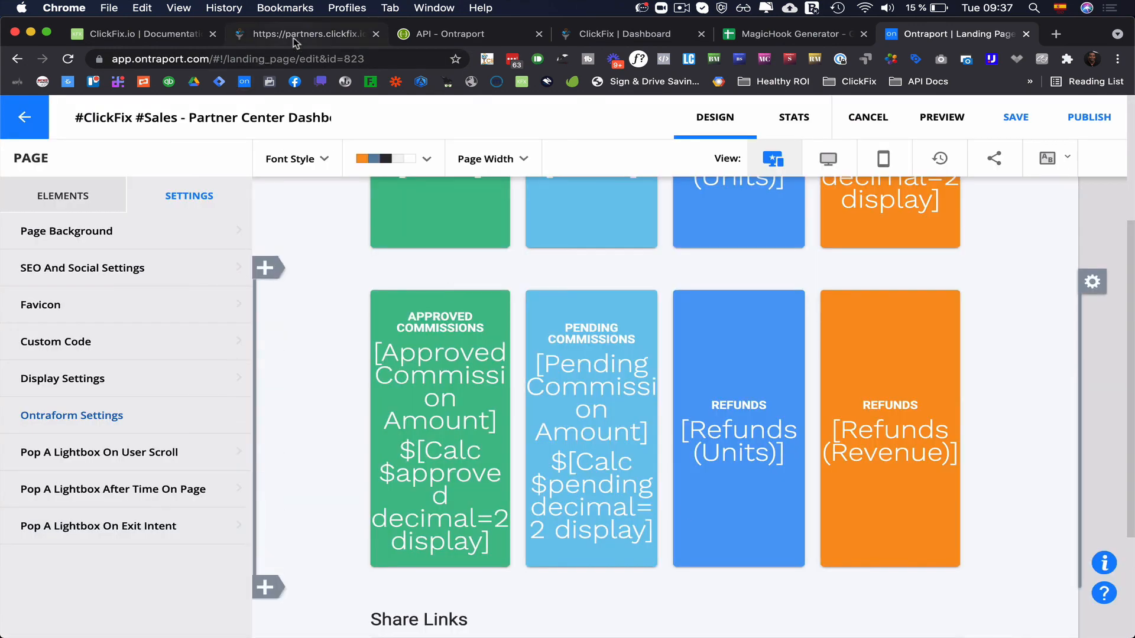
Reload the live partner dashboard and compare the original and calculated amounts in the Approved Commissions tile.
click(295, 36)
click(68, 59)
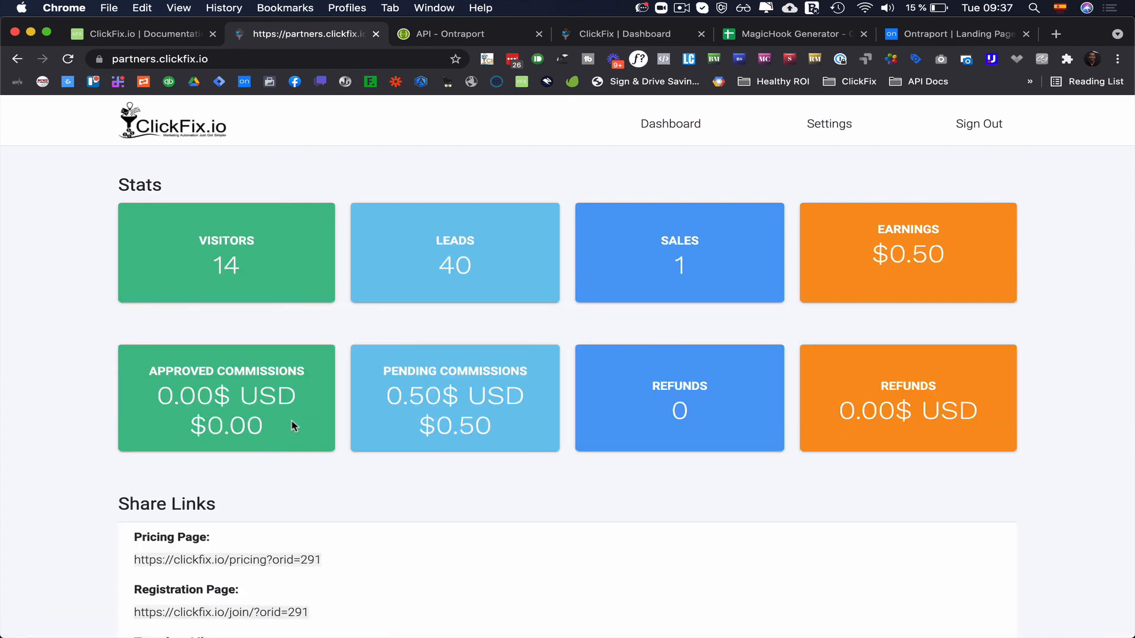
drag(158, 399, 297, 396)
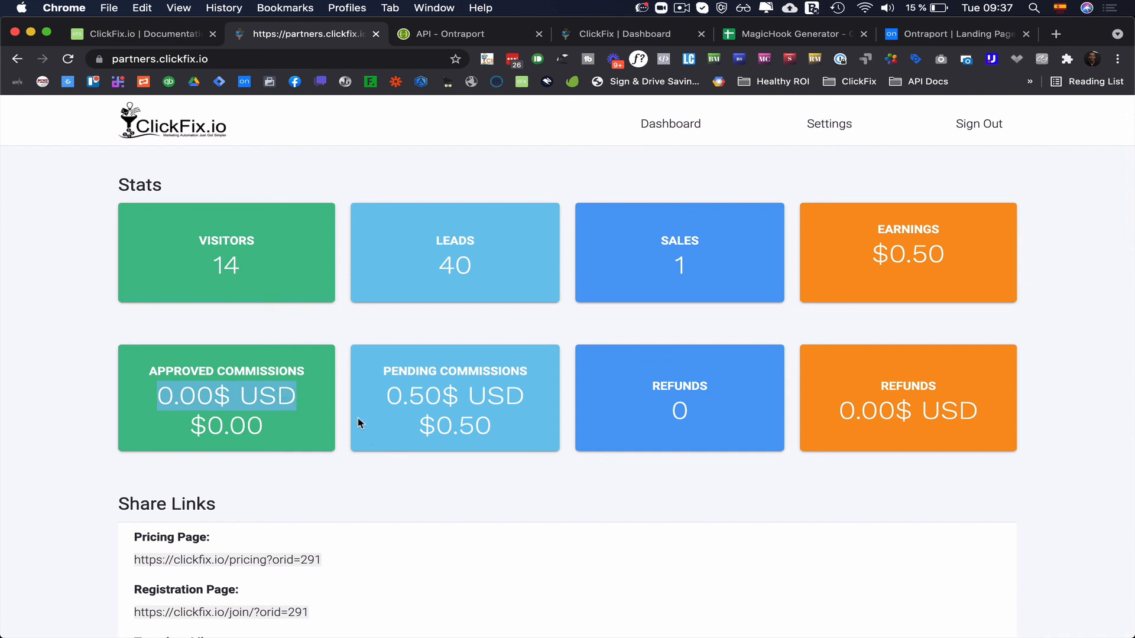
click(263, 430)
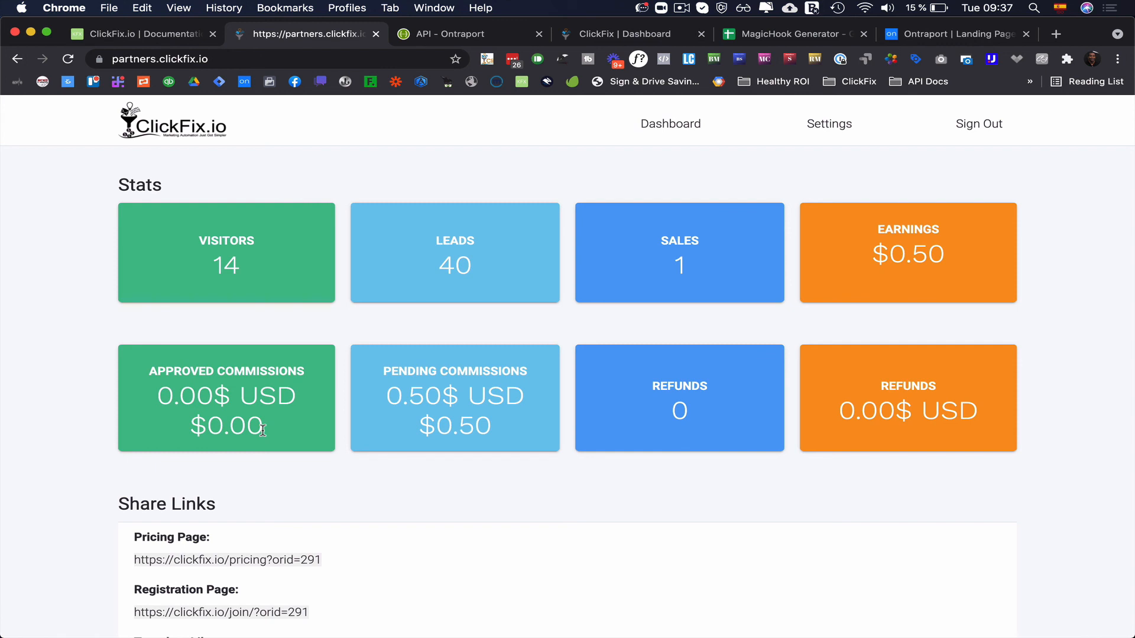
Delete the original amount merge fields from the Approved Commissions and Pending Commissions tiles in the page design, keeping the calculated amounts.
drag(263, 430, 189, 430)
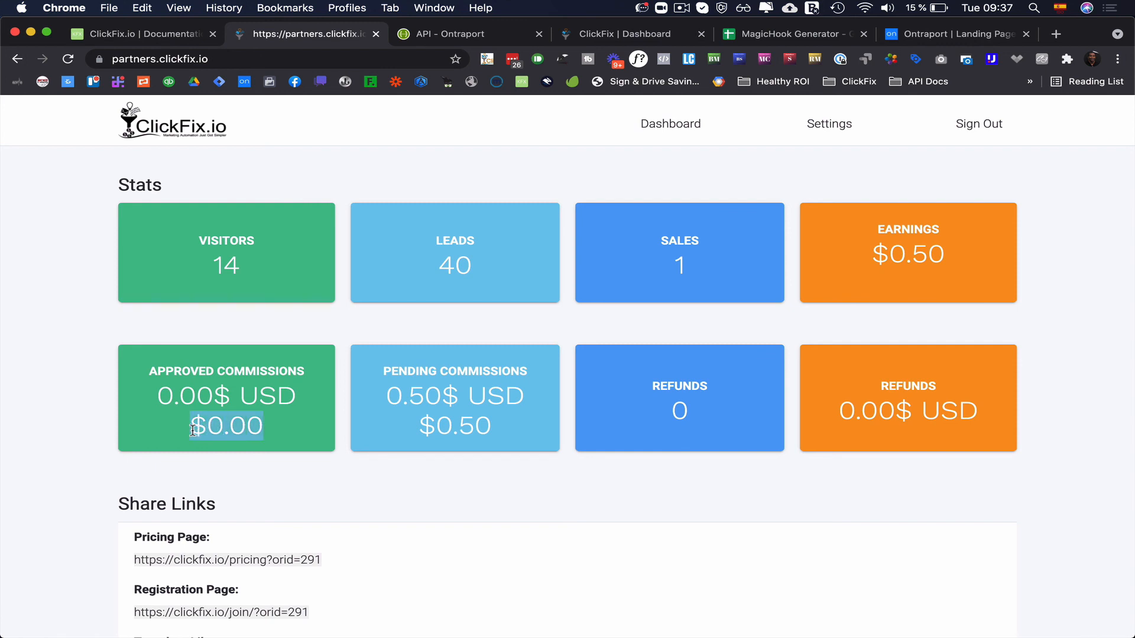
click(533, 396)
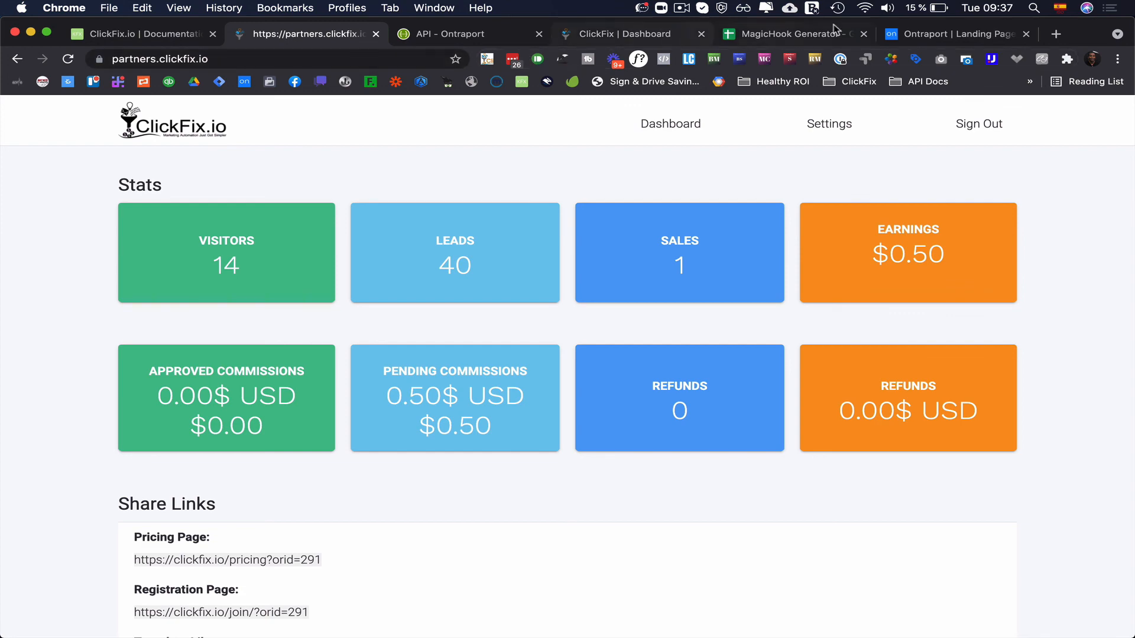
click(904, 34)
click(440, 384)
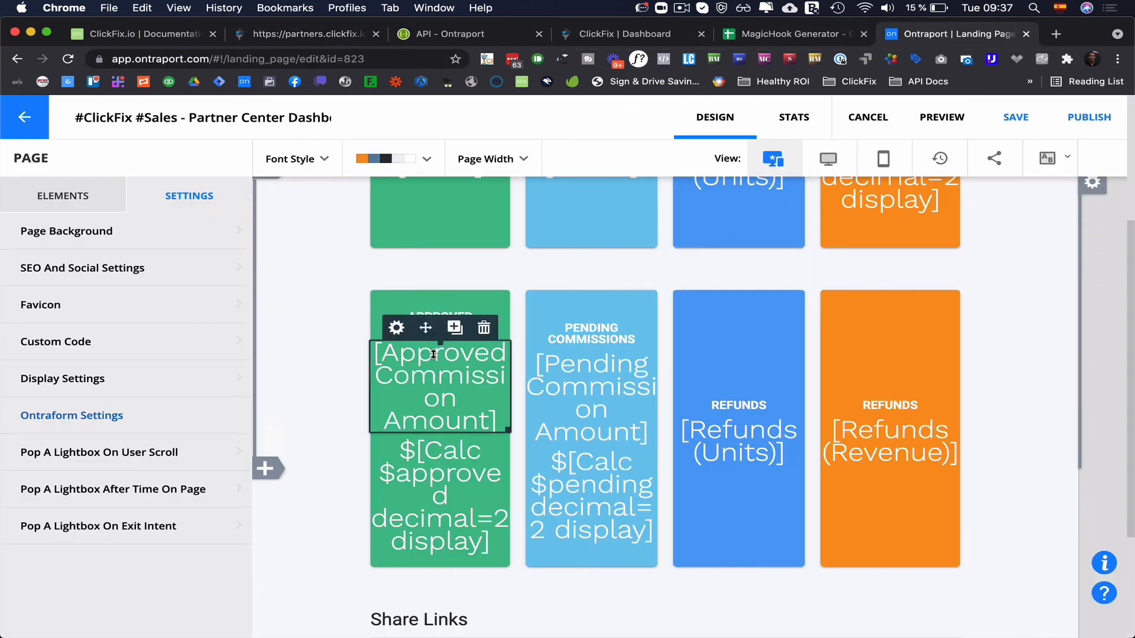
click(481, 327)
click(637, 381)
click(635, 327)
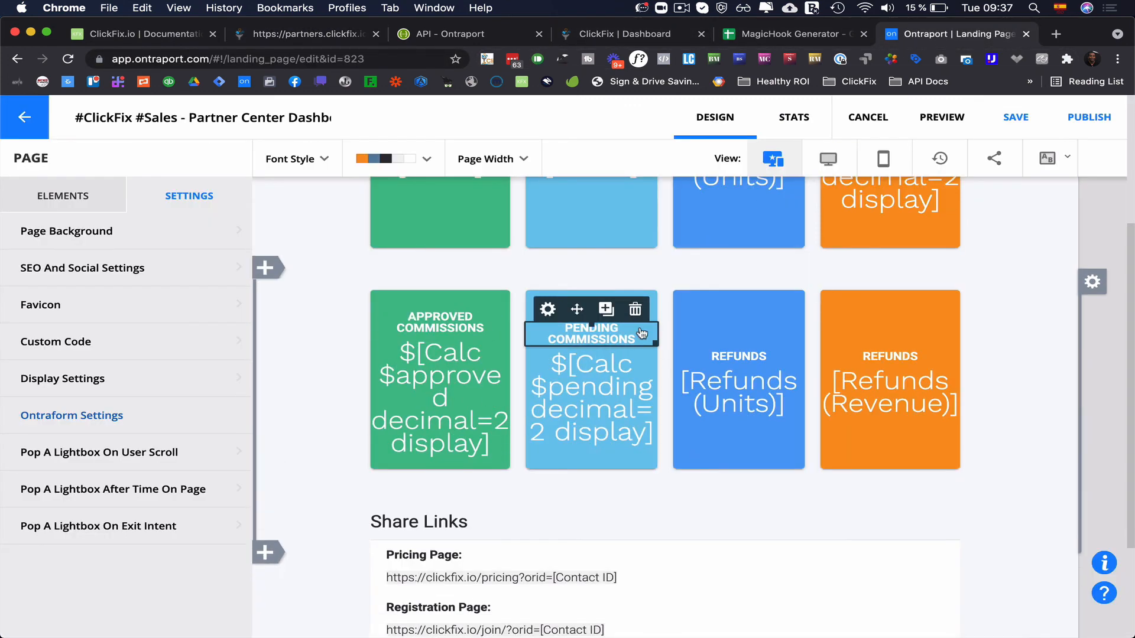
Save and publish the Partner Center dashboard page, then reload the live partner dashboard and check the Pending Commissions amount.
click(1084, 118)
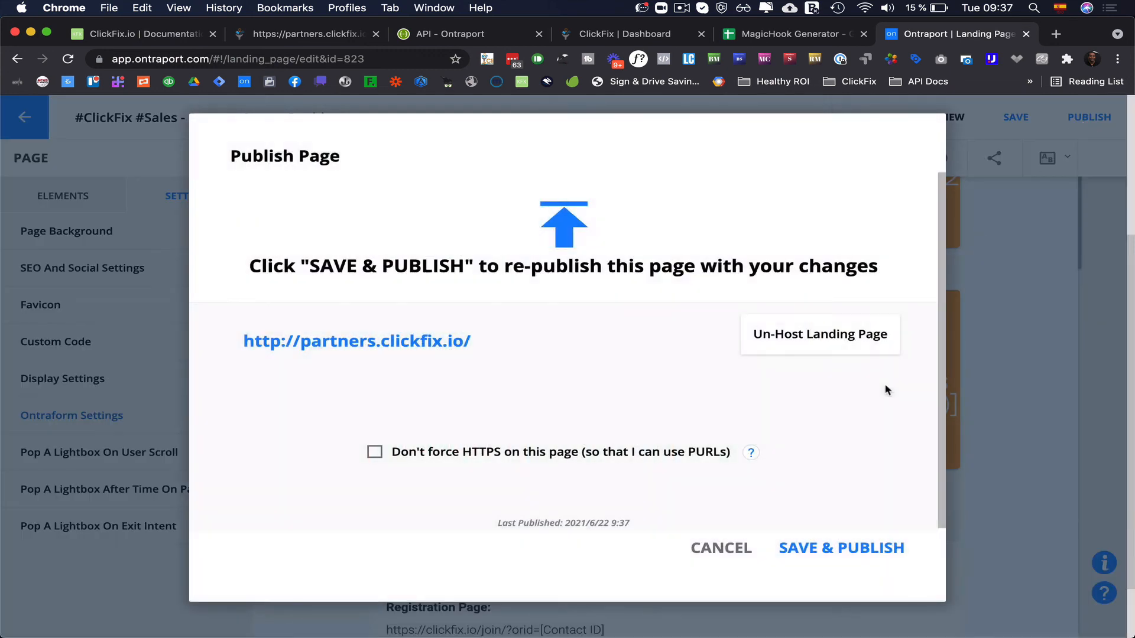
click(814, 545)
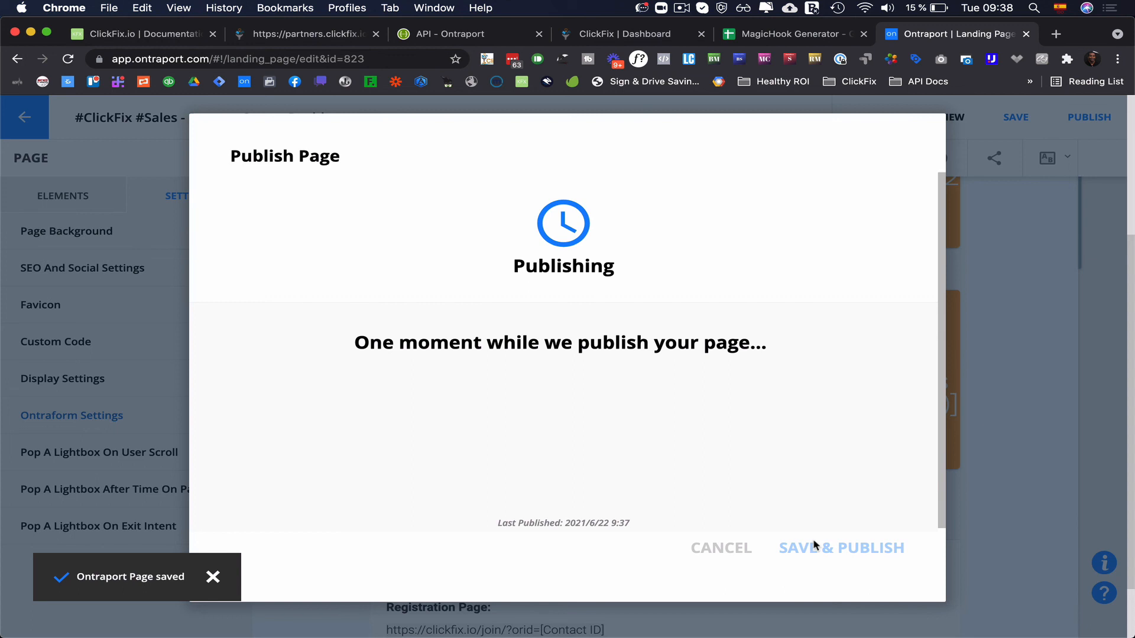
click(289, 33)
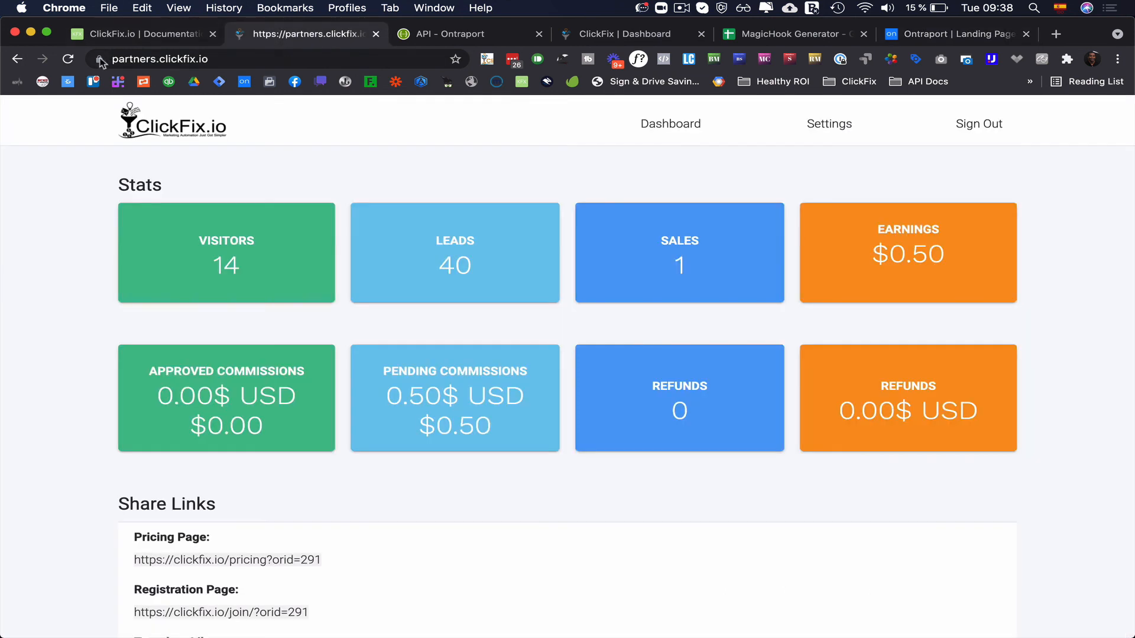
click(68, 58)
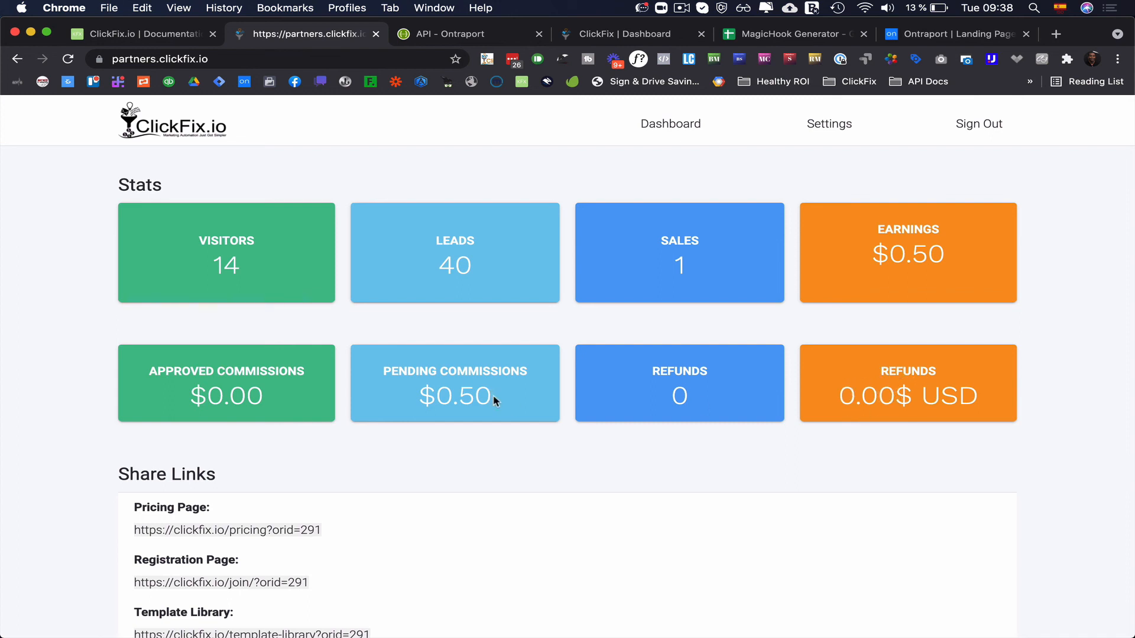
drag(494, 400, 430, 397)
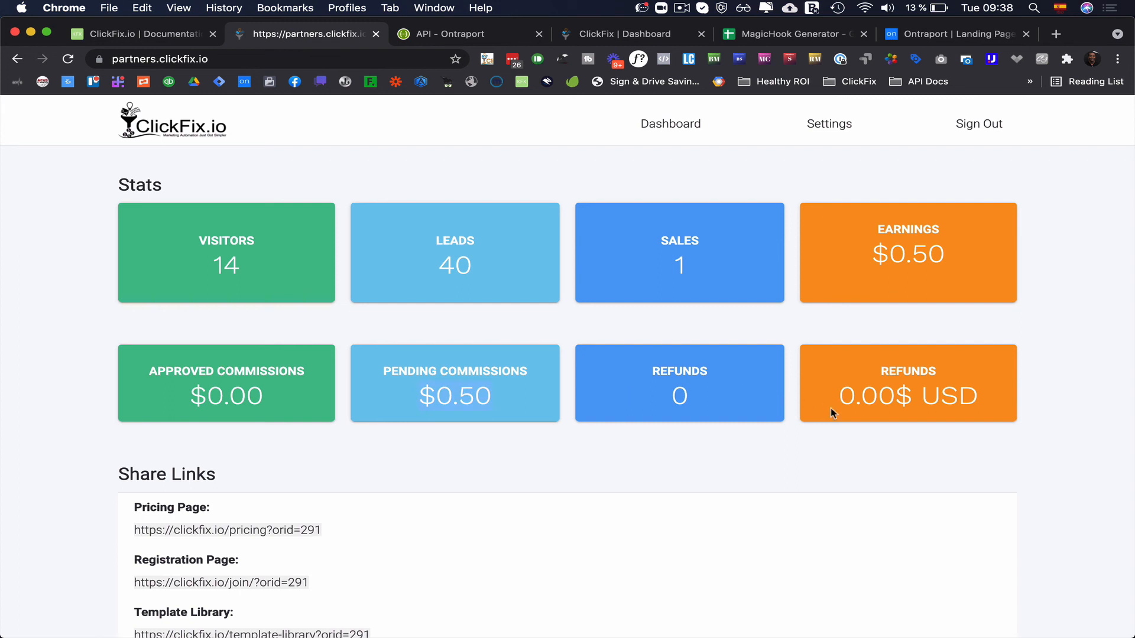